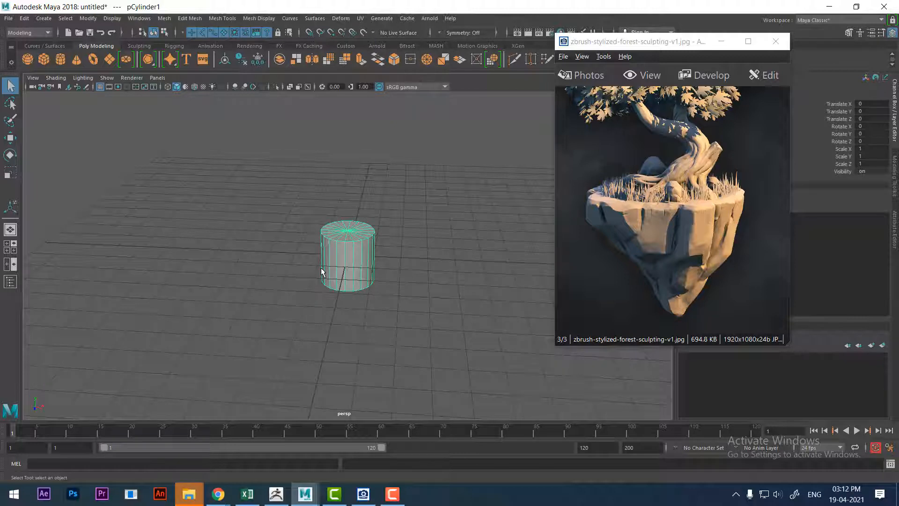
Scale the cylinder uniformly to about 2.547, and shrink and move the reference image window clear of the cylinder's channel attributes.
{"action": "key", "text": "r"}
{"action": "left_click_drag", "start_coordinate": [350, 254], "coordinate": [436, 247]}
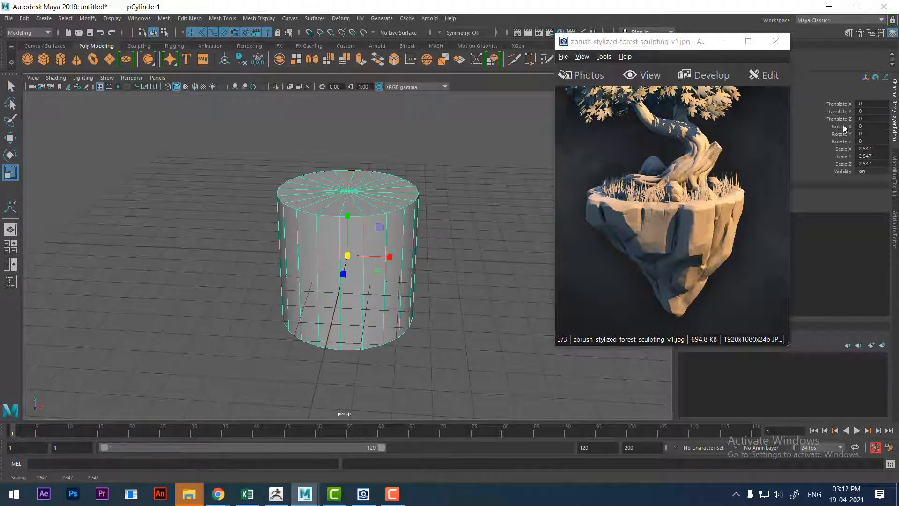
{"action": "left_click_drag", "start_coordinate": [787, 345], "coordinate": [767, 308]}
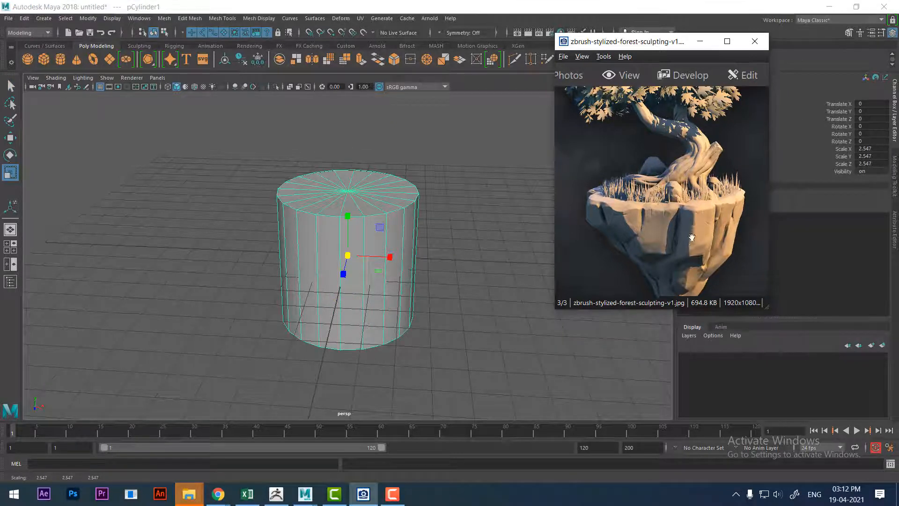
{"action": "left_click_drag", "start_coordinate": [641, 42], "coordinate": [556, 26]}
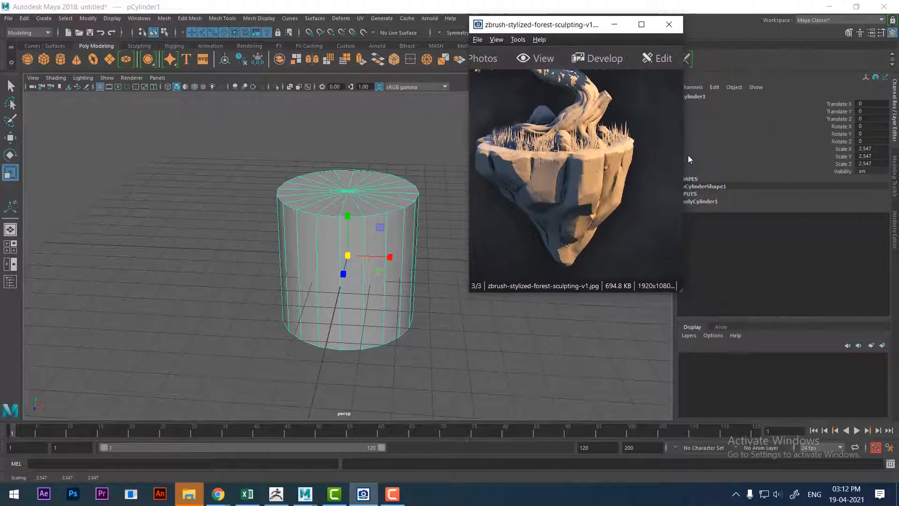
Set the cylinder's radius to 1.99 and its height to 2.33 in its creation inputs.
{"action": "left_click", "coordinate": [705, 202]}
{"action": "left_click", "coordinate": [845, 211]}
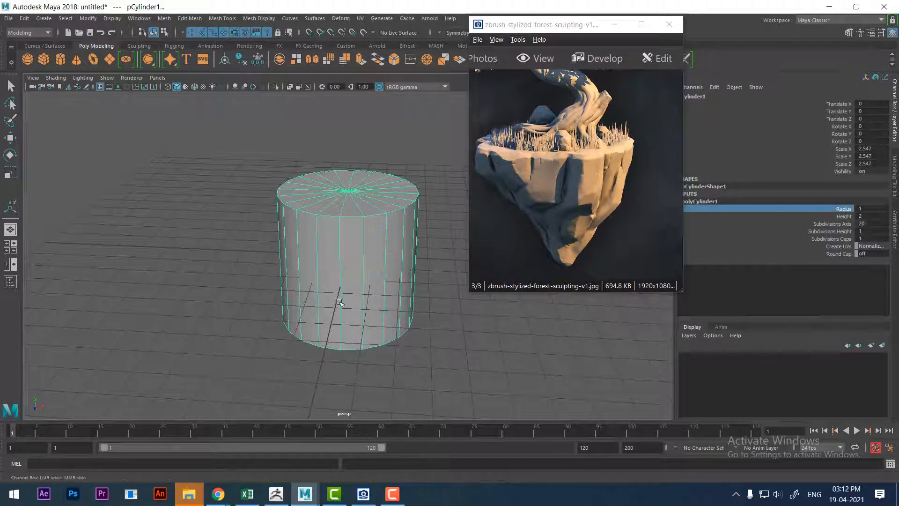
{"action": "middle_click_drag", "start_coordinate": [337, 316], "coordinate": [381, 331]}
{"action": "left_click_drag", "start_coordinate": [370, 330], "coordinate": [366, 317], "text": "alt"}
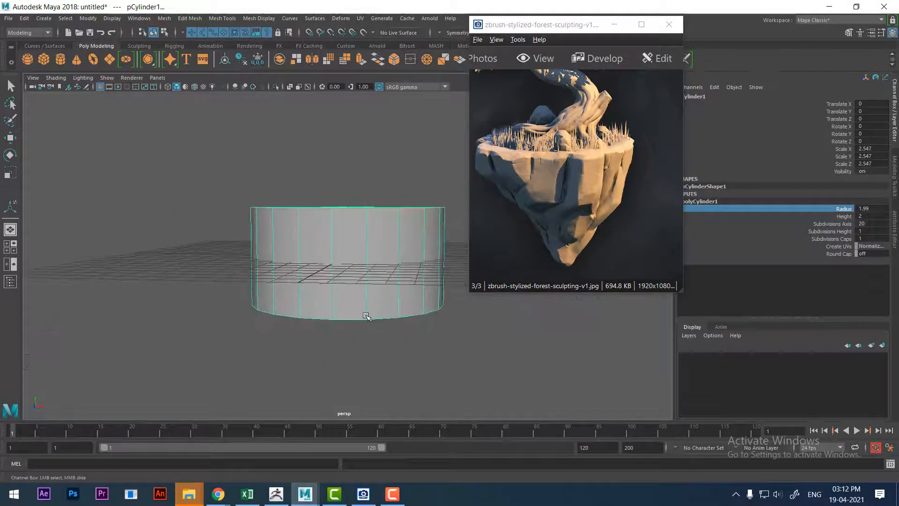
{"action": "left_click", "coordinate": [843, 216]}
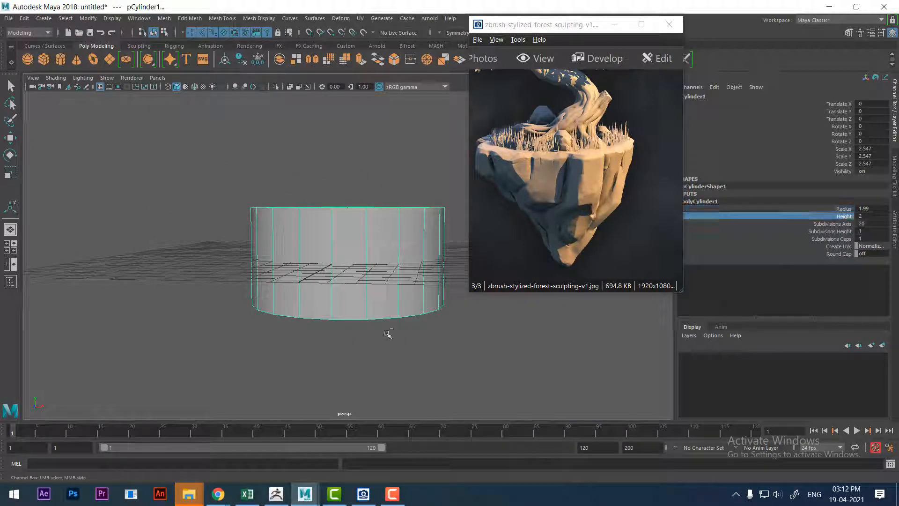
{"action": "mouse_move", "coordinate": [386, 334]}
{"action": "middle_mouse_down"}
{"action": "mouse_move", "coordinate": [414, 332]}
{"action": "mouse_move", "coordinate": [401, 336]}
{"action": "middle_mouse_up"}
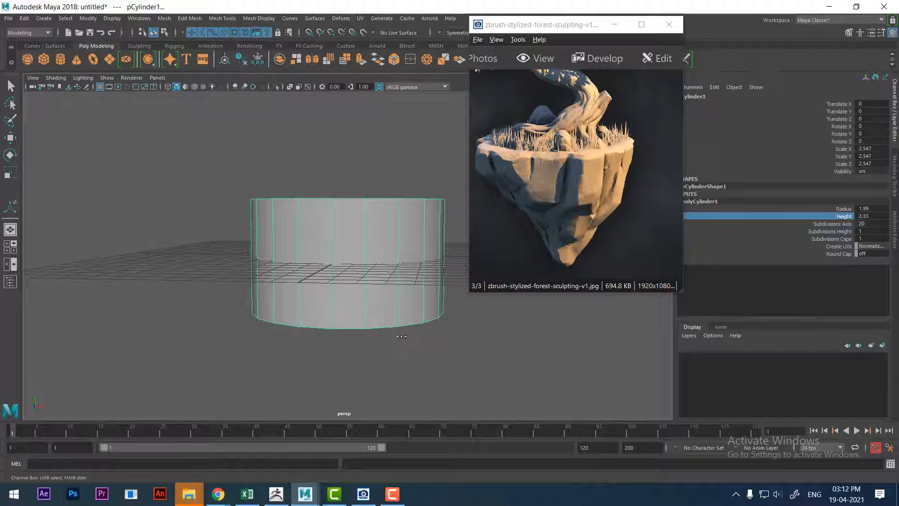
Raise the cylinder above the grid to a Translate Y of about 3.336.
{"action": "key", "text": "w"}
{"action": "left_click_drag", "start_coordinate": [350, 209], "coordinate": [353, 149]}
{"action": "left_click_drag", "start_coordinate": [281, 285], "coordinate": [394, 342], "text": "alt"}
{"action": "right_click_drag", "start_coordinate": [393, 343], "coordinate": [427, 367], "text": "alt"}
{"action": "left_click_drag", "start_coordinate": [428, 367], "coordinate": [412, 363], "text": "alt"}
{"action": "middle_click_drag", "start_coordinate": [398, 370], "coordinate": [369, 376], "text": "alt"}
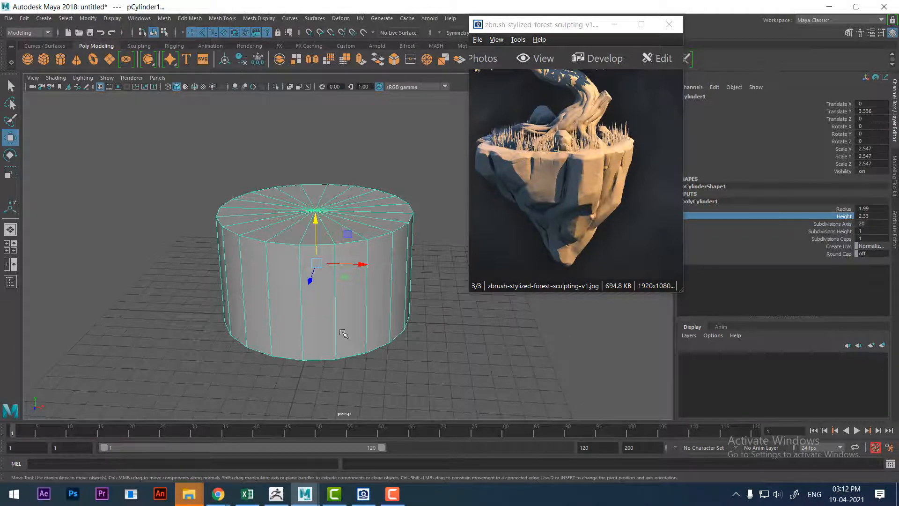
{"action": "mouse_move", "coordinate": [338, 333]}
{"action": "left_mouse_down", "text": "alt"}
{"action": "mouse_move", "coordinate": [299, 317]}
{"action": "mouse_move", "coordinate": [334, 334]}
{"action": "left_mouse_up", "text": "alt"}
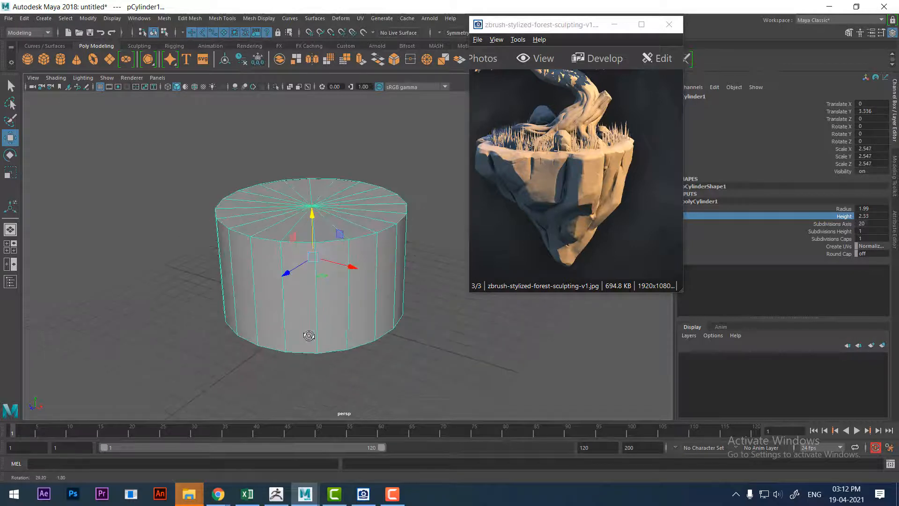
Insert a horizontal edge loop around the cylinder's mid-height and scale it slightly inward.
{"action": "right_click_drag", "start_coordinate": [351, 224], "coordinate": [357, 199]}
{"action": "left_click", "coordinate": [362, 268]}
{"action": "right_click_drag", "start_coordinate": [371, 237], "coordinate": [372, 271], "text": "shift"}
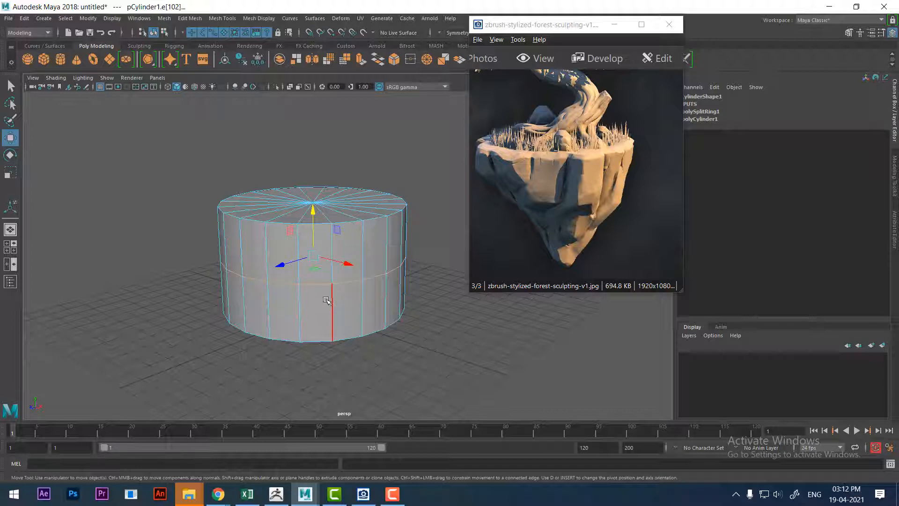
{"action": "key", "text": "r"}
{"action": "left_click_drag", "start_coordinate": [313, 256], "coordinate": [339, 302]}
In the front view, scale the bottom ring of vertices inward to taper the cylinder's lower half.
{"action": "key", "text": "space"}
{"action": "left_click", "coordinate": [337, 278]}
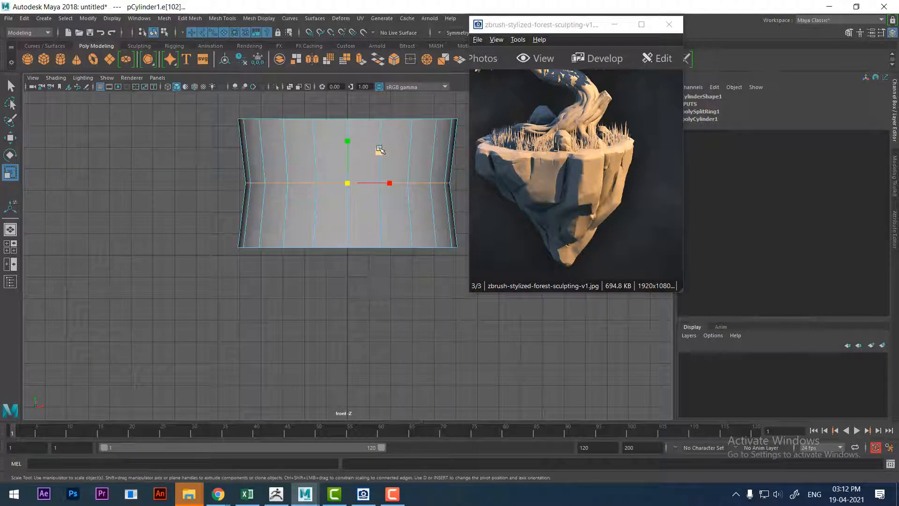
{"action": "right_click_drag", "start_coordinate": [379, 153], "coordinate": [323, 154]}
{"action": "left_click_drag", "start_coordinate": [186, 229], "coordinate": [465, 328]}
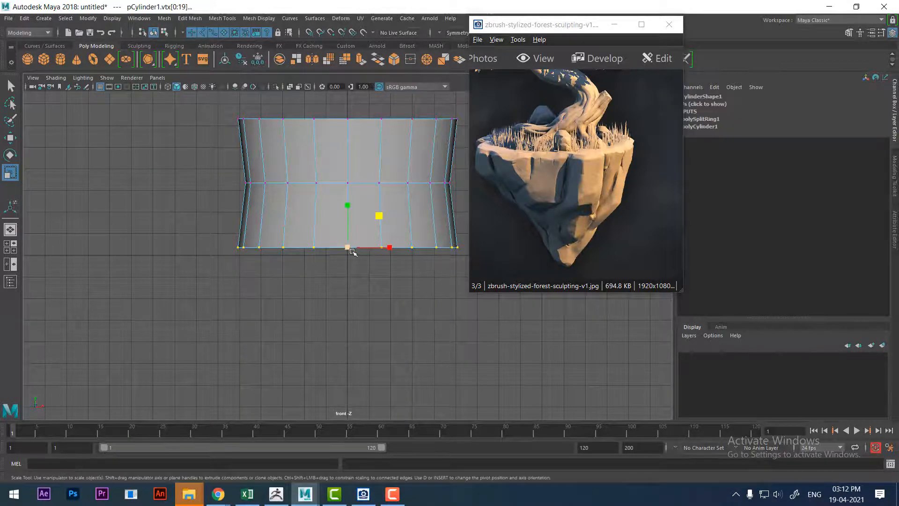
{"action": "left_click_drag", "start_coordinate": [352, 251], "coordinate": [302, 285]}
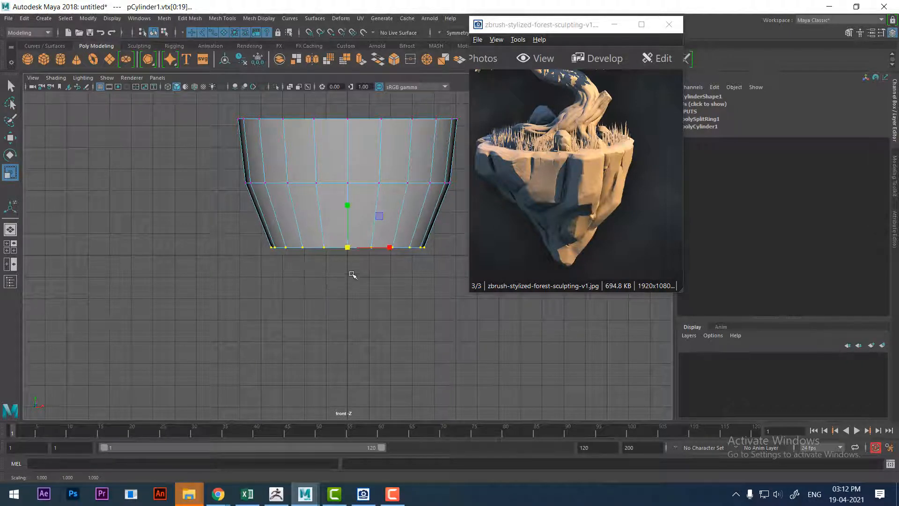
{"action": "left_click_drag", "start_coordinate": [346, 248], "coordinate": [315, 283]}
Move the bottom vertices about 1.3 units along X and slightly down, and return to object mode in the perspective view.
{"action": "key", "text": "w"}
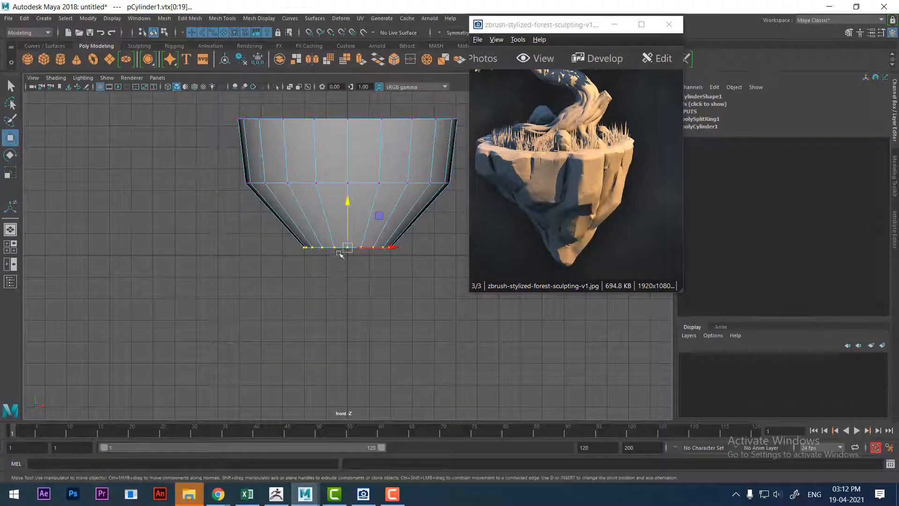
{"action": "left_click_drag", "start_coordinate": [348, 248], "coordinate": [375, 260]}
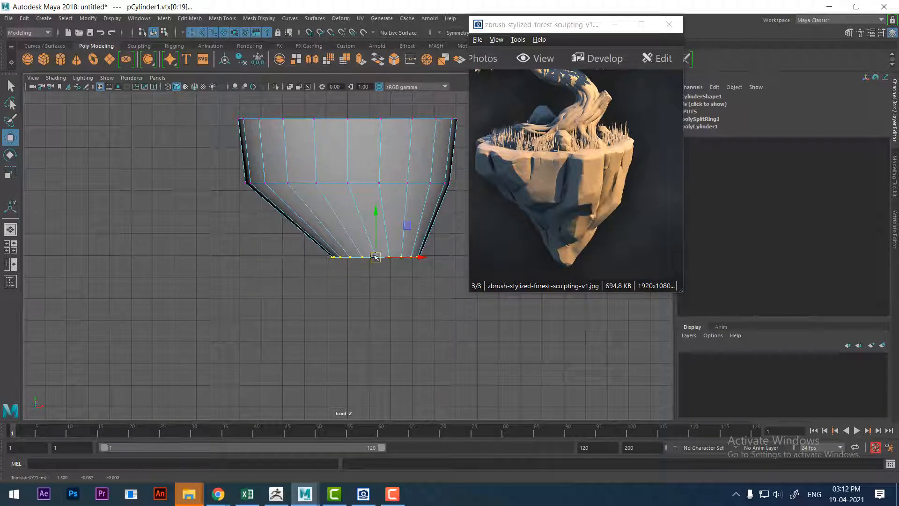
{"action": "key", "text": "space"}
{"action": "left_click_drag", "start_coordinate": [384, 286], "coordinate": [386, 166]}
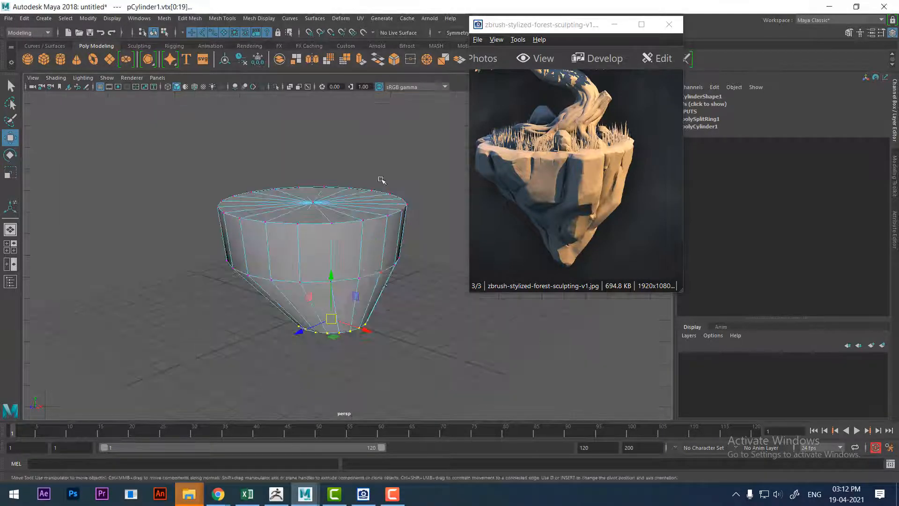
{"action": "left_click_drag", "start_coordinate": [369, 308], "coordinate": [345, 218], "text": "alt"}
{"action": "right_click_drag", "start_coordinate": [345, 218], "coordinate": [405, 155]}
{"action": "left_click_drag", "start_coordinate": [350, 216], "coordinate": [372, 313], "text": "alt"}
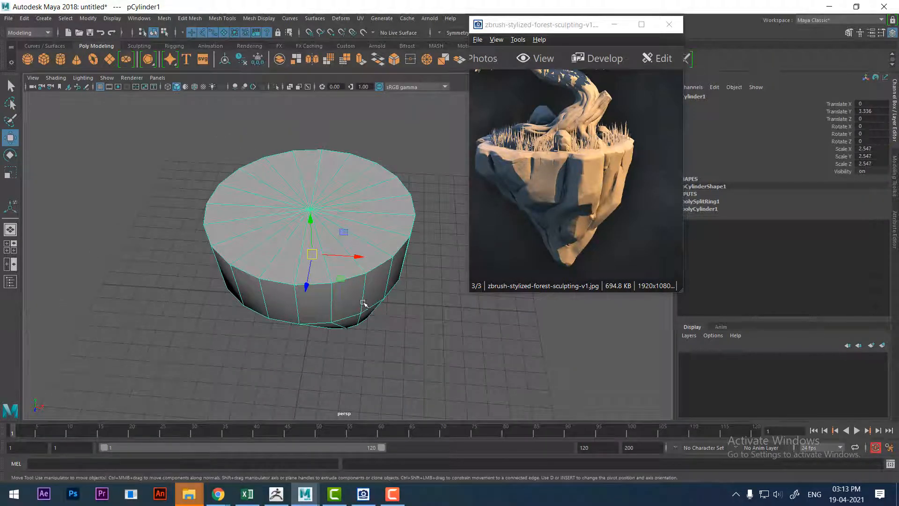
{"action": "mouse_move", "coordinate": [358, 260]}
{"action": "left_mouse_down", "text": "alt"}
{"action": "mouse_move", "coordinate": [331, 280]}
{"action": "mouse_move", "coordinate": [323, 255]}
{"action": "mouse_move", "coordinate": [322, 286]}
{"action": "mouse_move", "coordinate": [358, 276]}
{"action": "left_mouse_up", "text": "alt"}
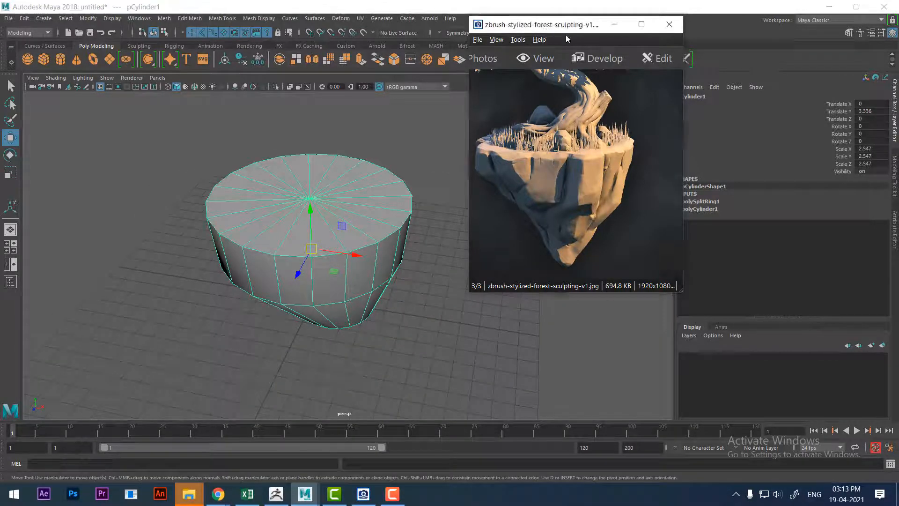
Compare the tapered block with the reference image from several sides, and close the reference window.
{"action": "left_click_drag", "start_coordinate": [546, 29], "coordinate": [661, 53]}
{"action": "left_click_drag", "start_coordinate": [457, 242], "coordinate": [411, 261], "text": "alt"}
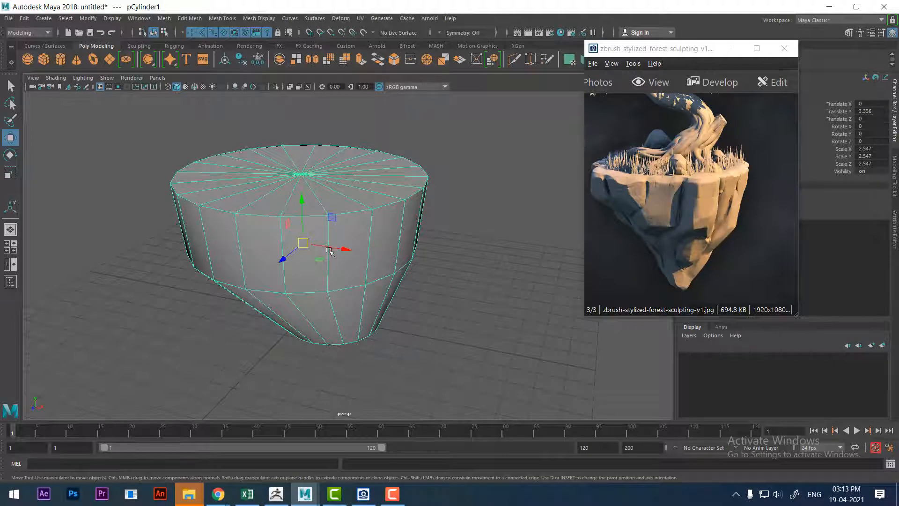
{"action": "left_click_drag", "start_coordinate": [325, 268], "coordinate": [396, 273], "text": "alt"}
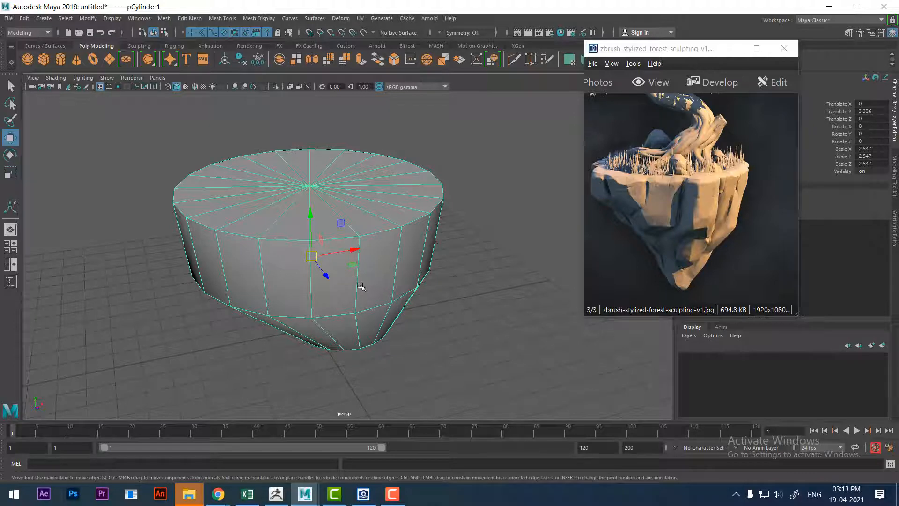
{"action": "left_click_drag", "start_coordinate": [361, 287], "coordinate": [385, 289], "text": "alt"}
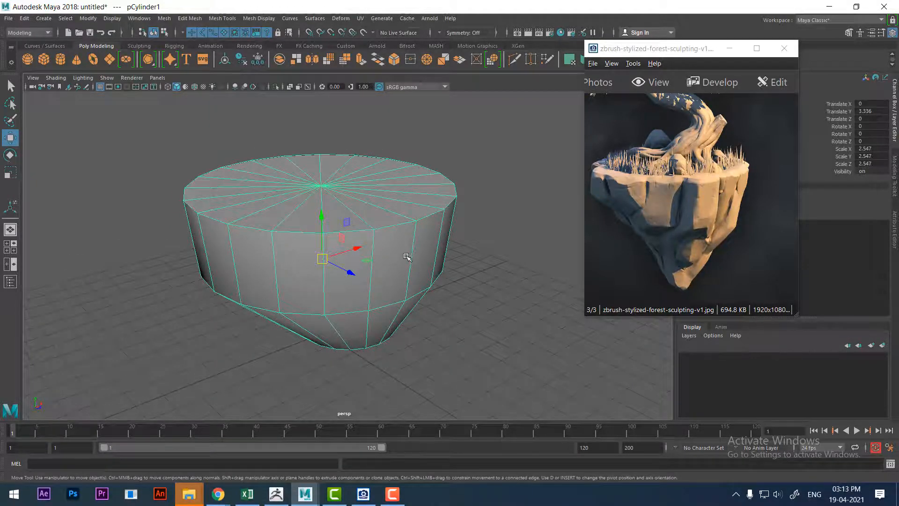
{"action": "mouse_move", "coordinate": [406, 257]}
{"action": "left_mouse_down", "text": "alt"}
{"action": "mouse_move", "coordinate": [381, 249]}
{"action": "mouse_move", "coordinate": [407, 260]}
{"action": "left_mouse_up", "text": "alt"}
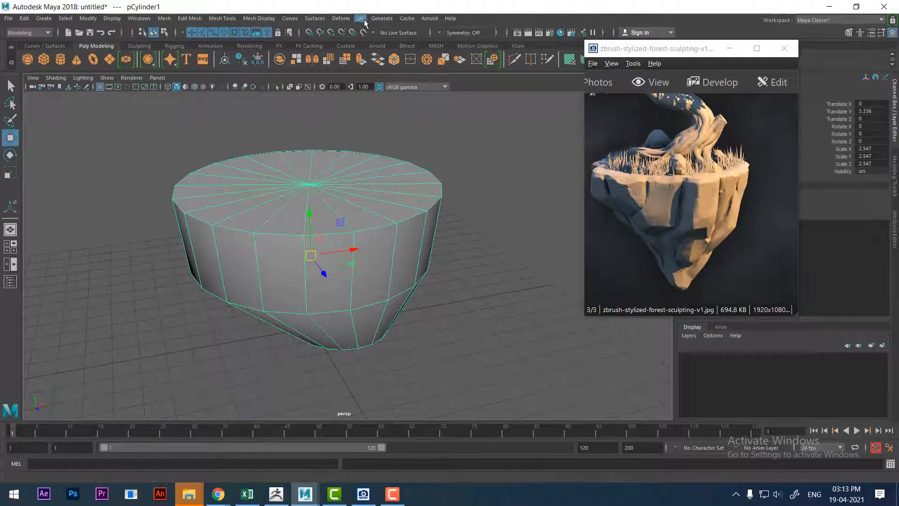
{"action": "left_click", "coordinate": [784, 48]}
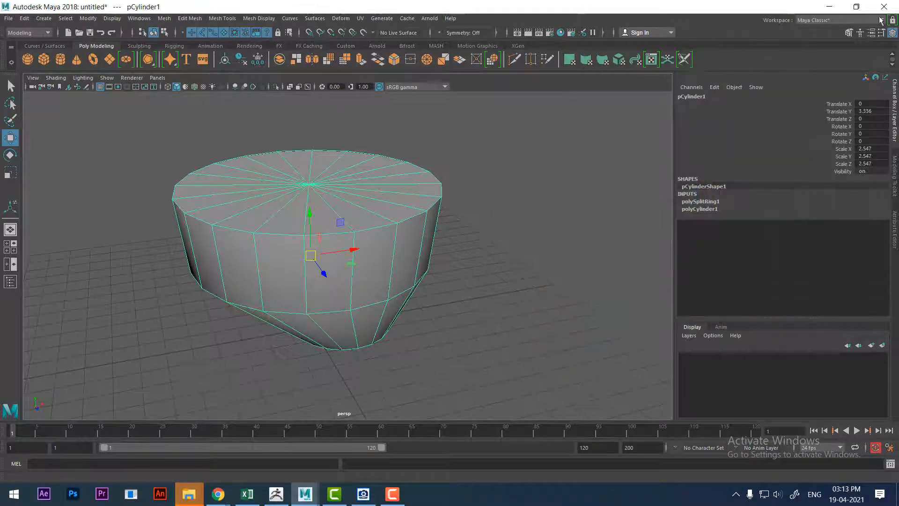
Switch to the UV Editing workspace and apply an Automatic UV projection to the tapered cylinder.
{"action": "left_click", "coordinate": [841, 20]}
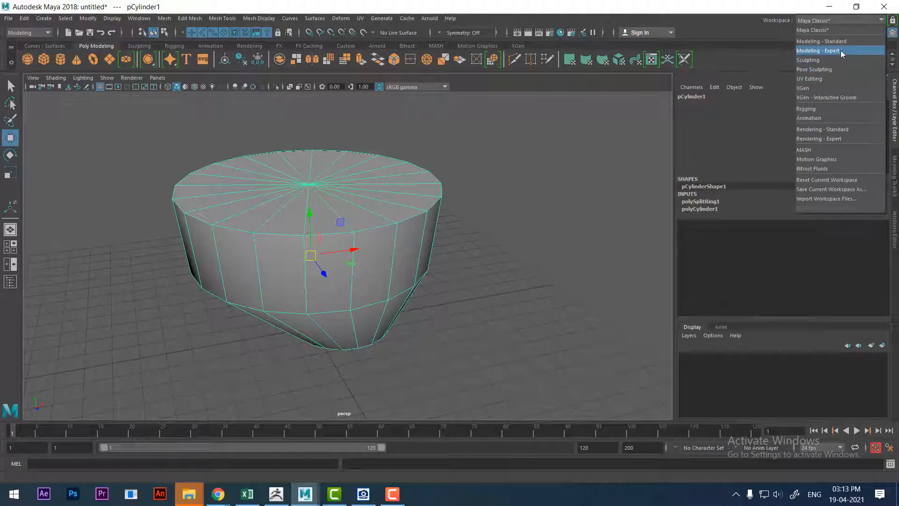
{"action": "left_click", "coordinate": [843, 79]}
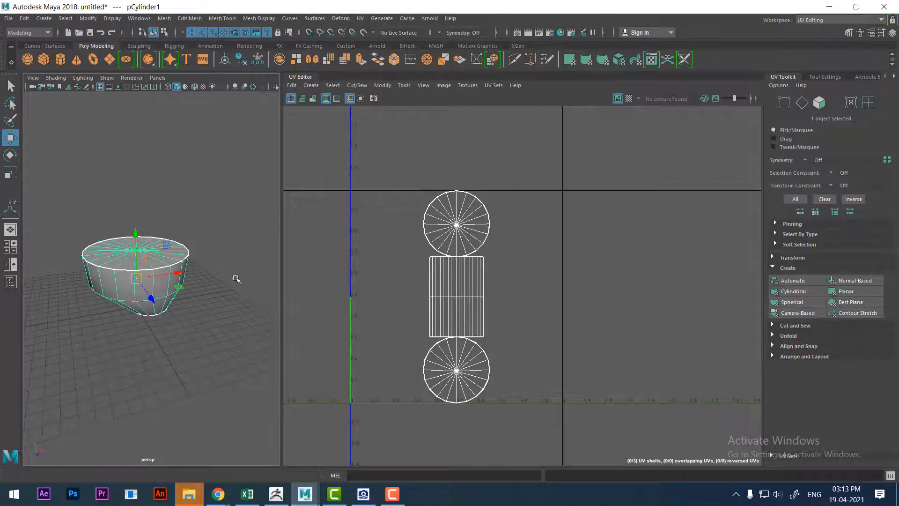
{"action": "scroll", "coordinate": [237, 279], "scroll_direction": "up", "scroll_amount": 5}
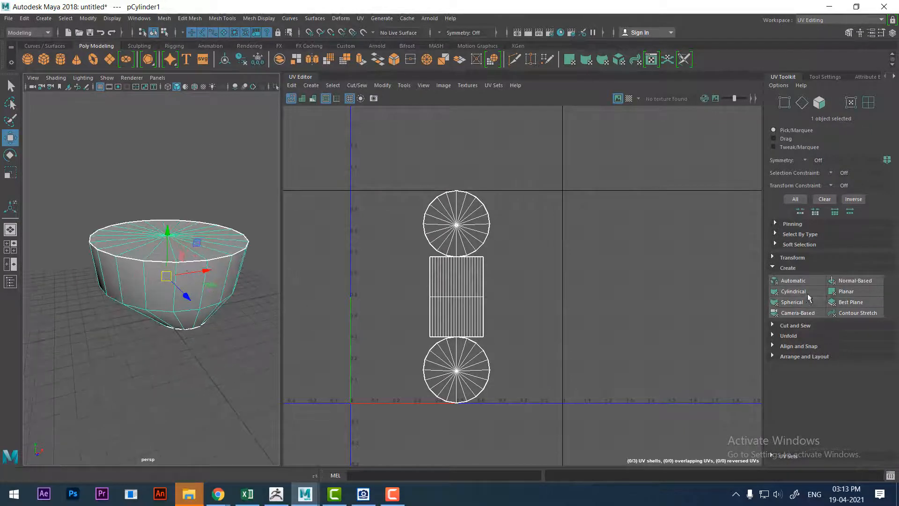
{"action": "left_click", "coordinate": [795, 281]}
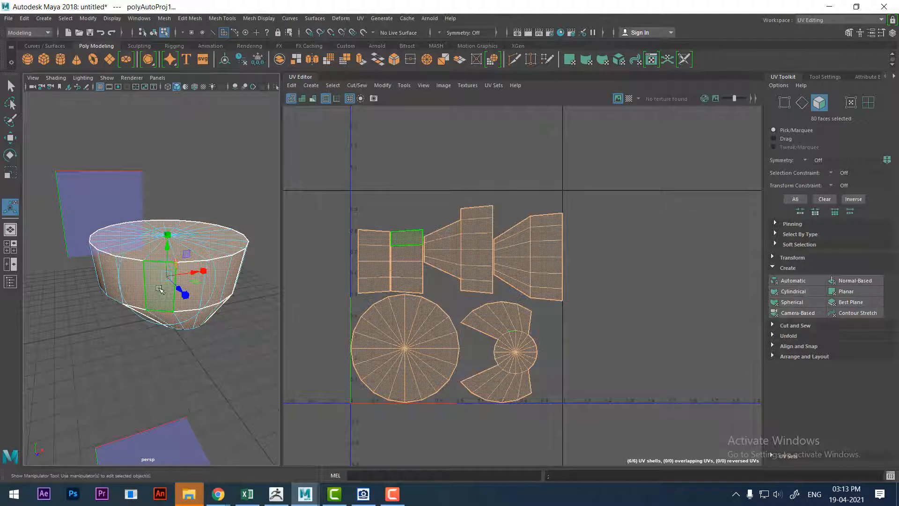
Move and sew the shared UV edges of the side-wall shells to join them into one continuous strip.
{"action": "left_click_drag", "start_coordinate": [160, 289], "coordinate": [264, 263], "text": "alt"}
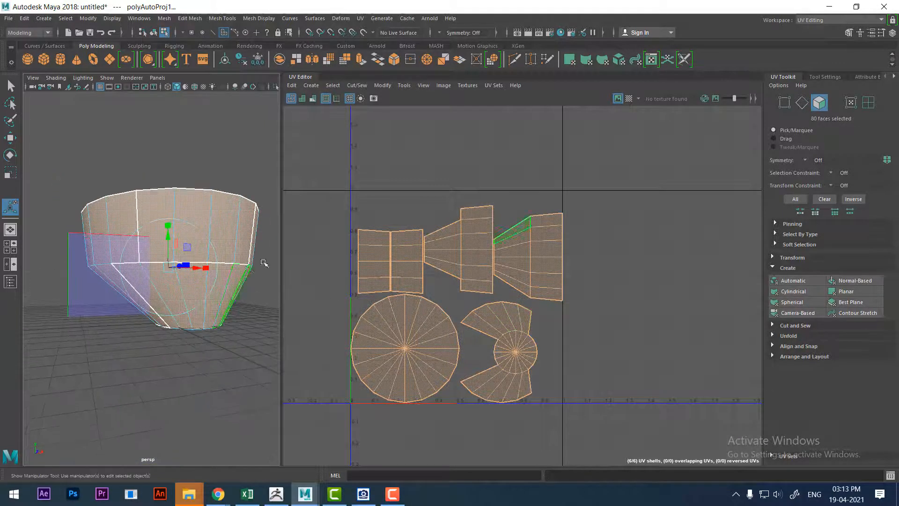
{"action": "right_click_drag", "start_coordinate": [438, 263], "coordinate": [445, 177]}
{"action": "left_click", "coordinate": [444, 197]}
{"action": "left_click_drag", "start_coordinate": [182, 238], "coordinate": [212, 247], "text": "alt"}
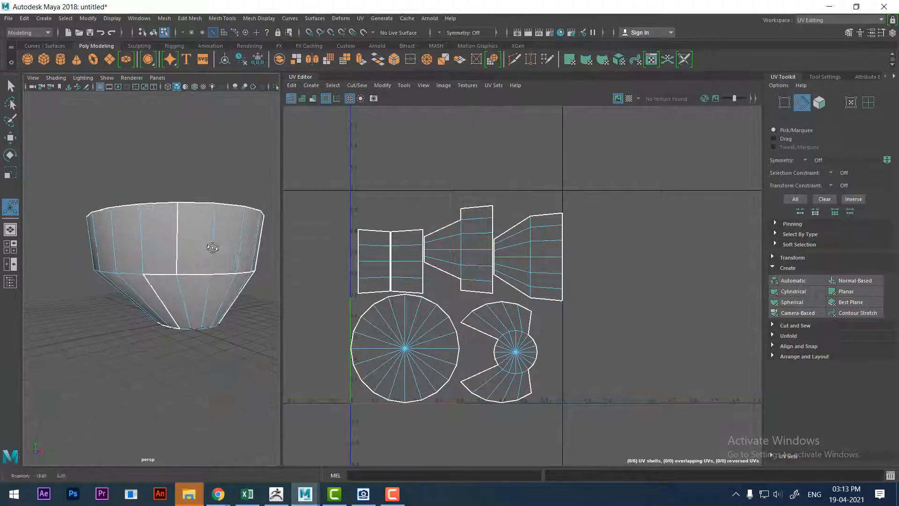
{"action": "left_click", "coordinate": [179, 263]}
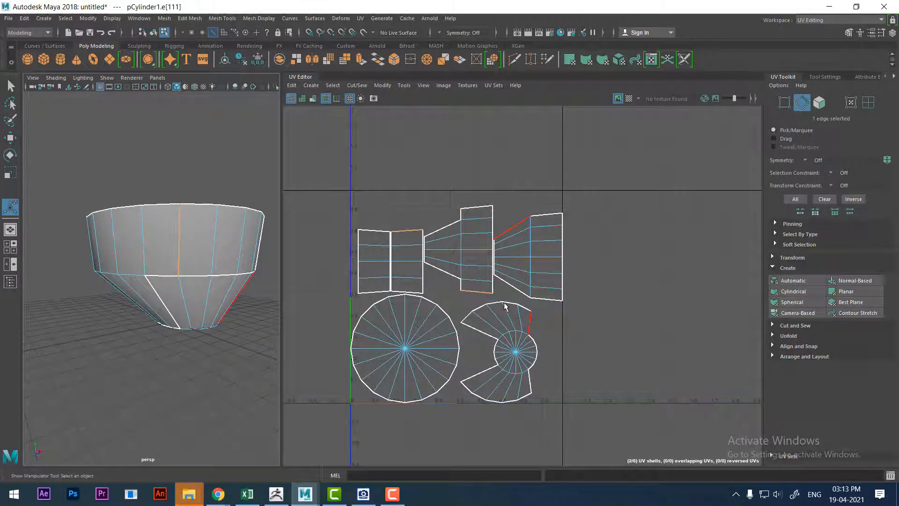
{"action": "right_click_drag", "start_coordinate": [510, 276], "coordinate": [510, 164], "text": "shift"}
{"action": "left_click", "coordinate": [481, 208]}
{"action": "right_click_drag", "start_coordinate": [502, 221], "coordinate": [512, 159], "text": "shift"}
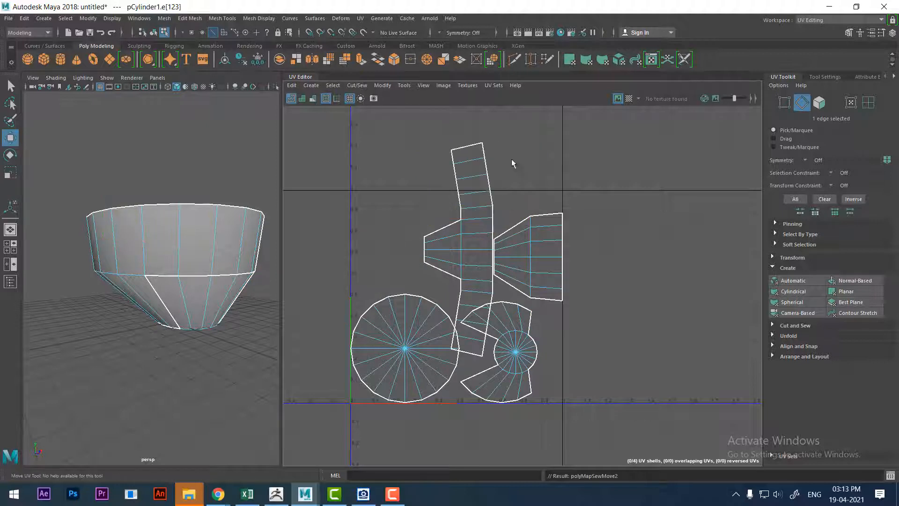
{"action": "left_click", "coordinate": [543, 215]}
{"action": "right_click_drag", "start_coordinate": [542, 216], "coordinate": [529, 202], "text": "shift"}
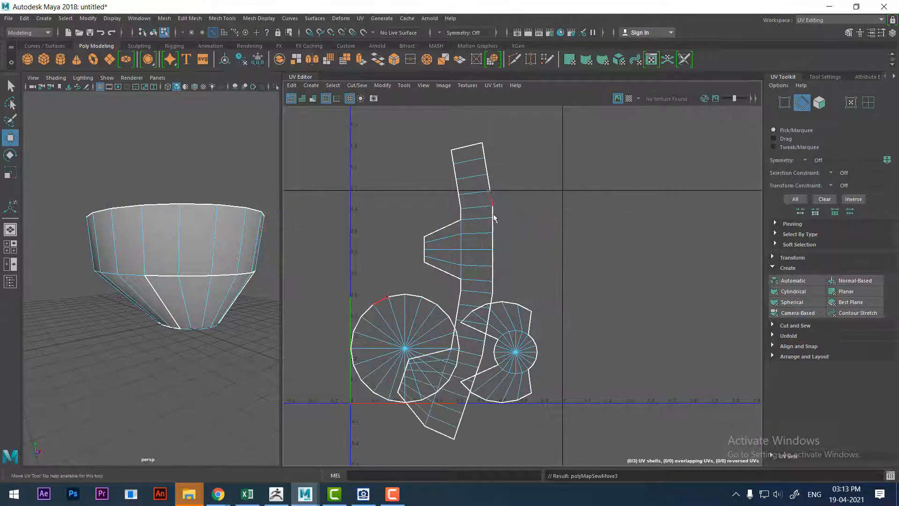
{"action": "left_click", "coordinate": [519, 312]}
Select all the UVs of the model and unfold them.
{"action": "right_click_drag", "start_coordinate": [487, 206], "coordinate": [585, 203]}
{"action": "left_click_drag", "start_coordinate": [302, 122], "coordinate": [596, 464]}
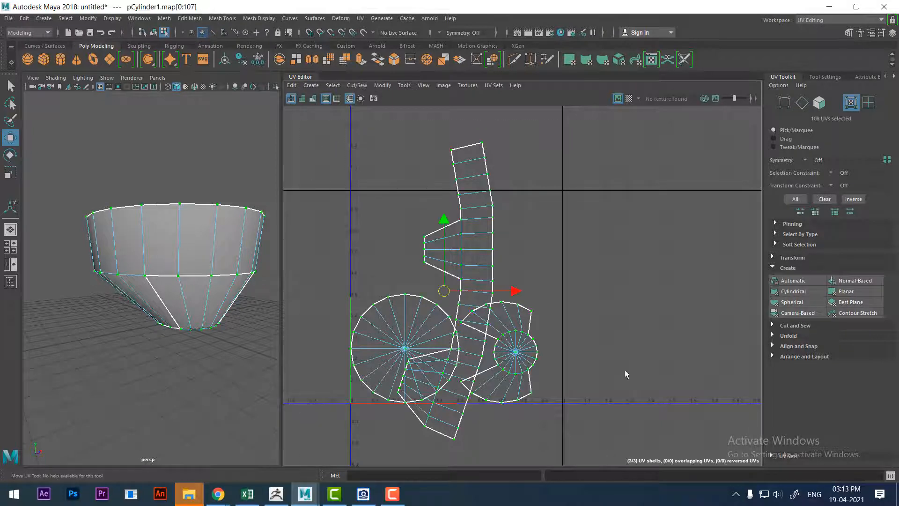
{"action": "right_click_drag", "start_coordinate": [642, 224], "coordinate": [515, 229], "text": "shift"}
Select all faces of the model in the UV view and lay out their shells inside the UV tile without overlaps.
{"action": "mouse_move", "coordinate": [503, 198]}
{"action": "right_mouse_down"}
{"action": "mouse_move", "coordinate": [512, 216]}
{"action": "mouse_move", "coordinate": [510, 186]}
{"action": "right_mouse_up"}
{"action": "left_click_drag", "start_coordinate": [294, 121], "coordinate": [557, 385]}
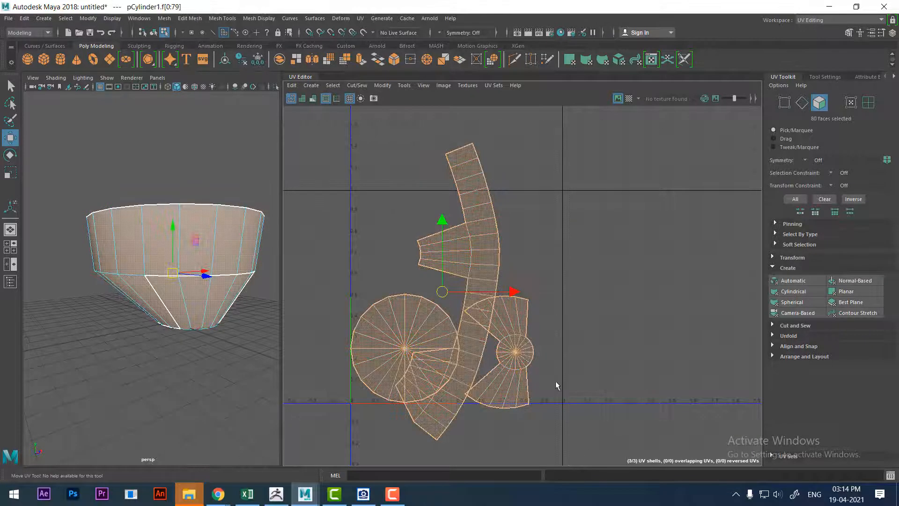
{"action": "right_click_drag", "start_coordinate": [545, 265], "coordinate": [594, 290], "text": "shift"}
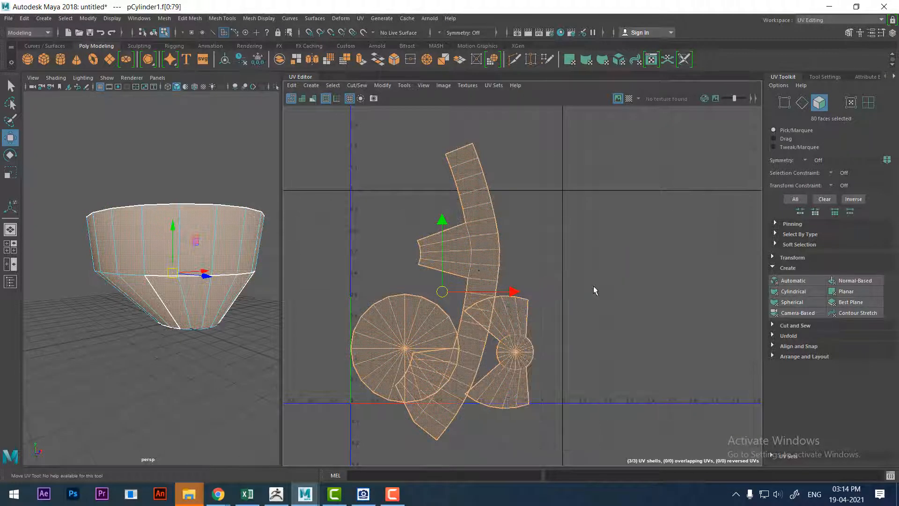
{"action": "left_click", "coordinate": [805, 357]}
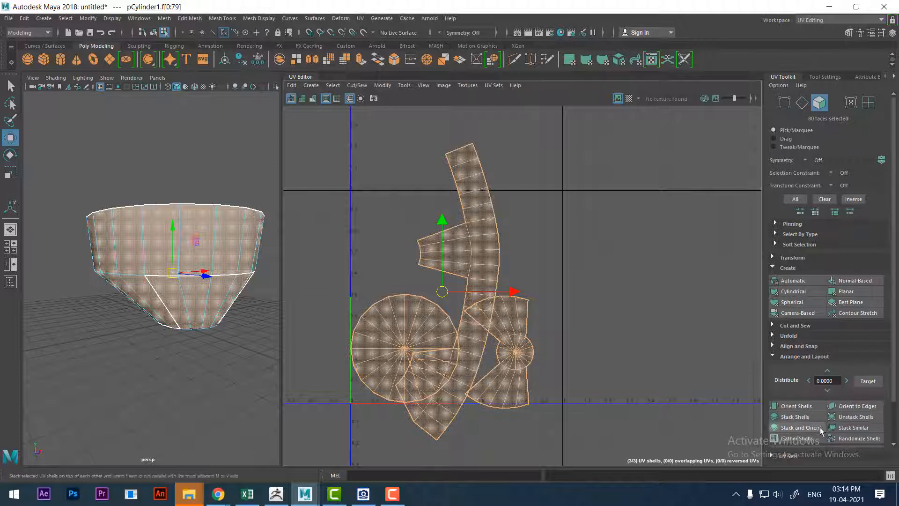
{"action": "scroll", "coordinate": [819, 422], "scroll_direction": "down", "scroll_amount": 2}
{"action": "left_click", "coordinate": [813, 428]}
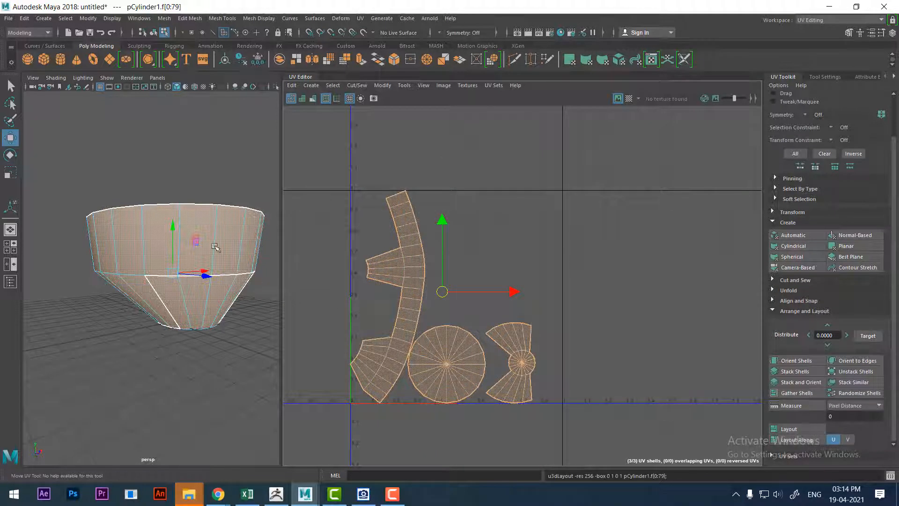
Cut the UV edges along the upper and lower arcs of the small cap, detaching it from both fan-shaped side-wall pieces.
{"action": "right_click_drag", "start_coordinate": [179, 227], "coordinate": [253, 178]}
{"action": "mouse_move", "coordinate": [164, 318]}
{"action": "left_mouse_down", "text": "alt"}
{"action": "mouse_move", "coordinate": [225, 322]}
{"action": "mouse_move", "coordinate": [153, 317]}
{"action": "mouse_move", "coordinate": [156, 337]}
{"action": "mouse_move", "coordinate": [173, 330]}
{"action": "left_mouse_up", "text": "alt"}
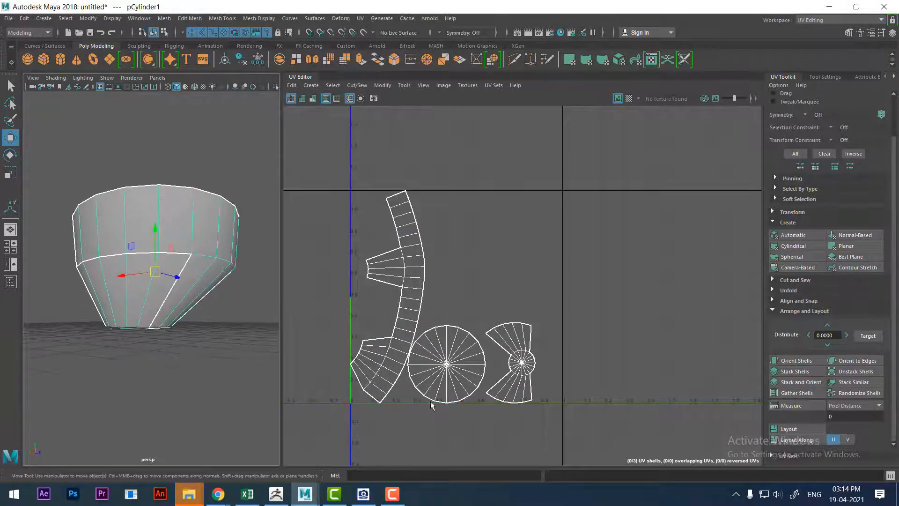
{"action": "right_click_drag", "start_coordinate": [430, 401], "coordinate": [572, 434], "text": "alt"}
{"action": "right_click_drag", "start_coordinate": [553, 353], "coordinate": [571, 406]}
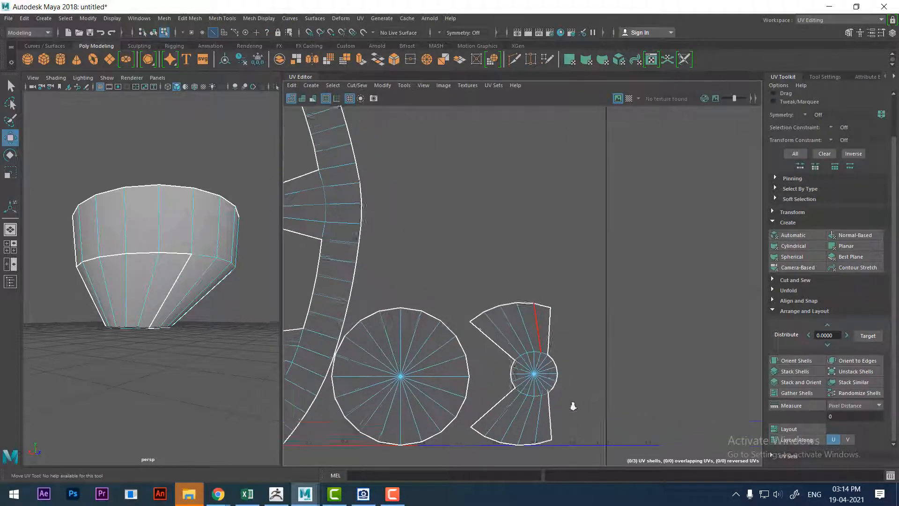
{"action": "middle_click_drag", "start_coordinate": [551, 352], "coordinate": [606, 330], "text": "alt"}
{"action": "left_click", "coordinate": [599, 331]}
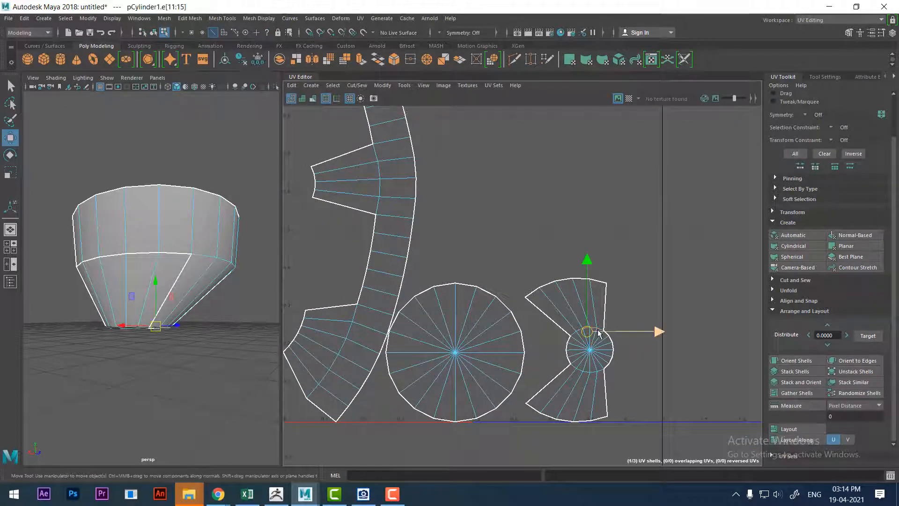
{"action": "right_click_drag", "start_coordinate": [658, 275], "coordinate": [580, 393], "text": "shift"}
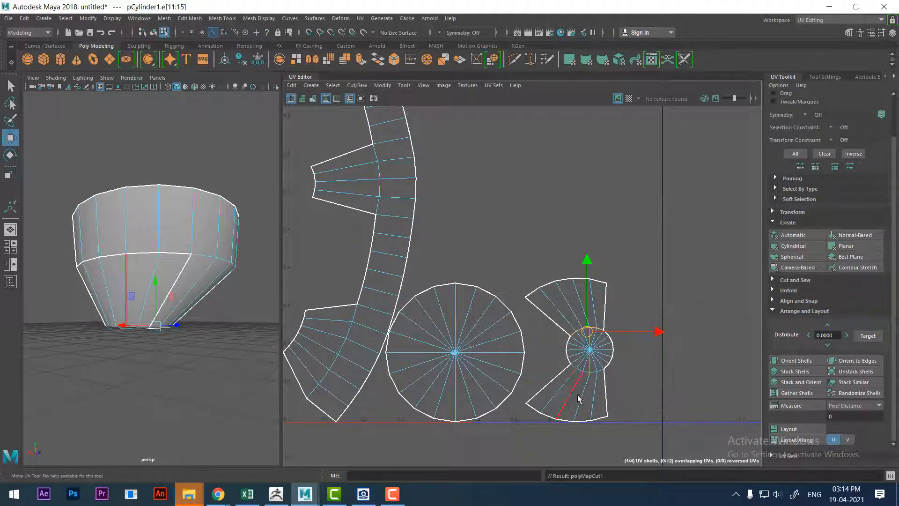
{"action": "left_click", "coordinate": [574, 368]}
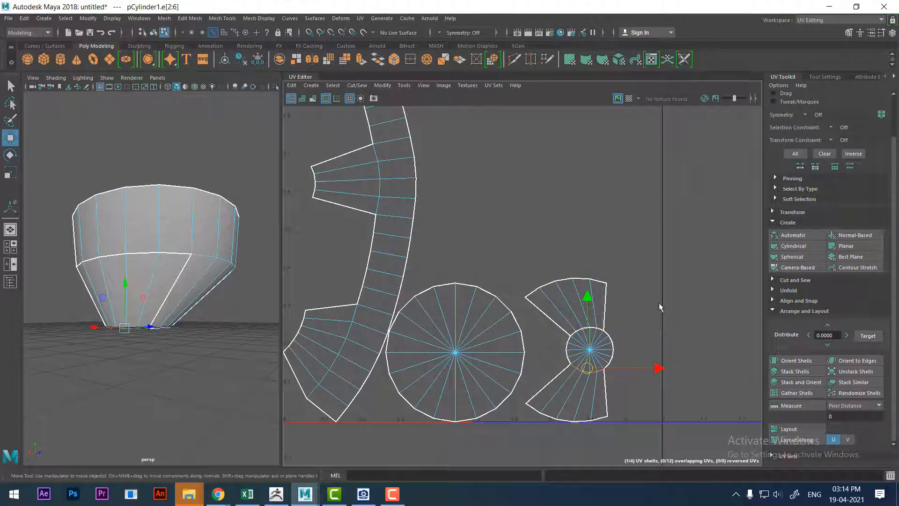
{"action": "right_click_drag", "start_coordinate": [659, 303], "coordinate": [526, 356], "text": "shift"}
Move and sew the open edges between the lower side-wall pieces to join them with the long strip into one shell.
{"action": "left_click_drag", "start_coordinate": [366, 196], "coordinate": [366, 304]}
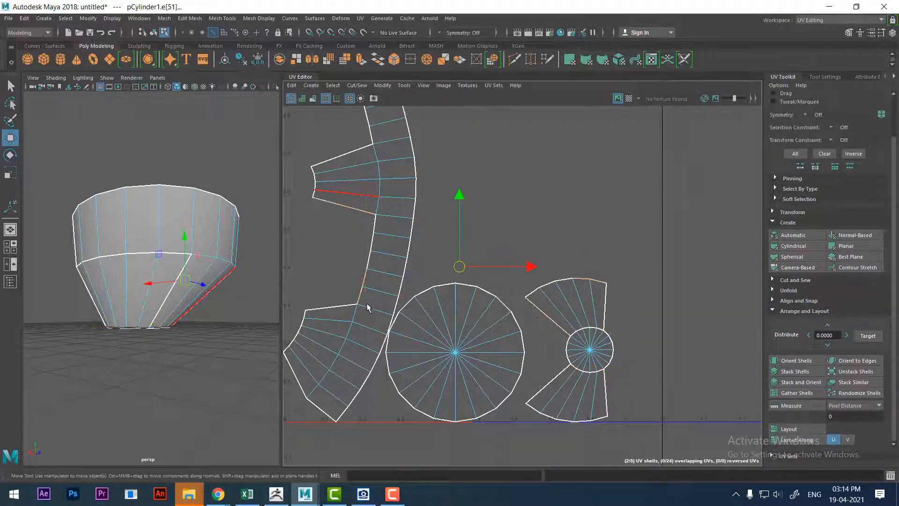
{"action": "right_click_drag", "start_coordinate": [380, 300], "coordinate": [395, 184], "text": "shift"}
{"action": "left_click_drag", "start_coordinate": [385, 238], "coordinate": [370, 263]}
{"action": "right_click_drag", "start_coordinate": [371, 265], "coordinate": [381, 195], "text": "shift"}
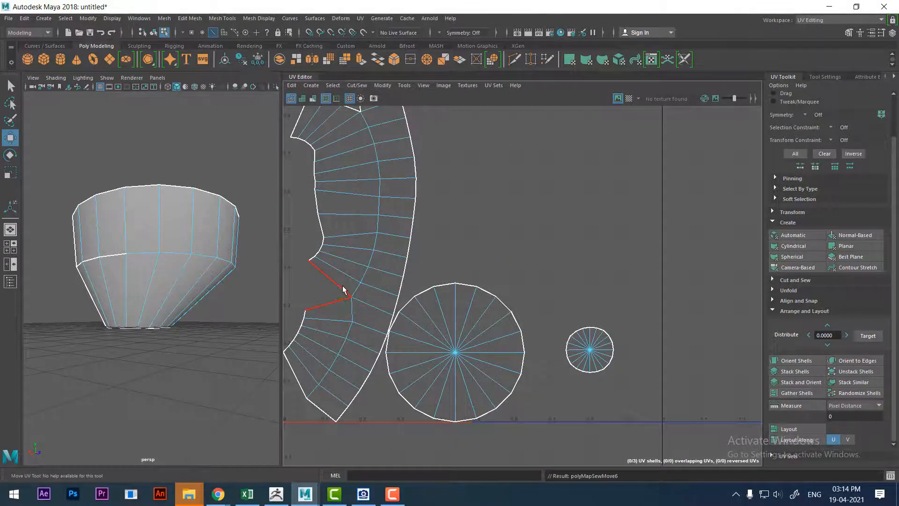
{"action": "left_click_drag", "start_coordinate": [342, 285], "coordinate": [337, 317]}
{"action": "right_click_drag", "start_coordinate": [338, 317], "coordinate": [351, 243], "text": "shift"}
{"action": "scroll", "coordinate": [366, 206], "scroll_direction": "down", "scroll_amount": 3}
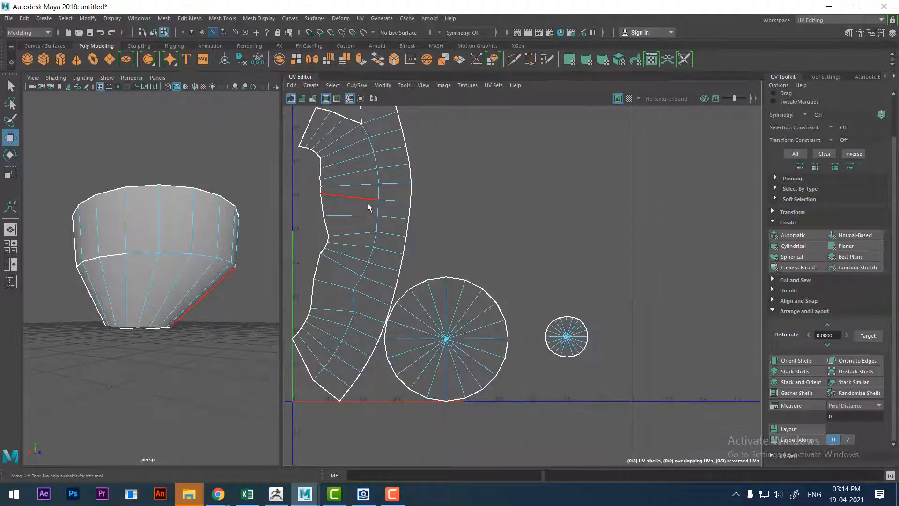
{"action": "left_click", "coordinate": [364, 122]}
{"action": "left_click_drag", "start_coordinate": [361, 134], "coordinate": [340, 150]}
{"action": "right_click_drag", "start_coordinate": [363, 169], "coordinate": [350, 172], "text": "shift"}
Select all the UVs, unfold them, and lay out the resulting shells within the UV tile.
{"action": "right_click_drag", "start_coordinate": [417, 252], "coordinate": [482, 253]}
{"action": "scroll", "coordinate": [496, 254], "scroll_direction": "down", "scroll_amount": 2}
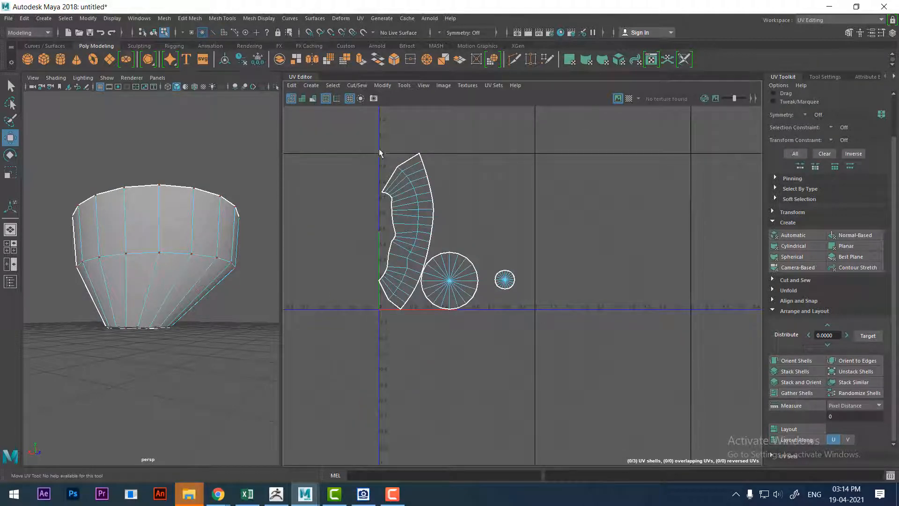
{"action": "left_click_drag", "start_coordinate": [333, 128], "coordinate": [541, 328]}
{"action": "key", "text": "w"}
{"action": "right_click", "coordinate": [569, 204], "text": "shift"}
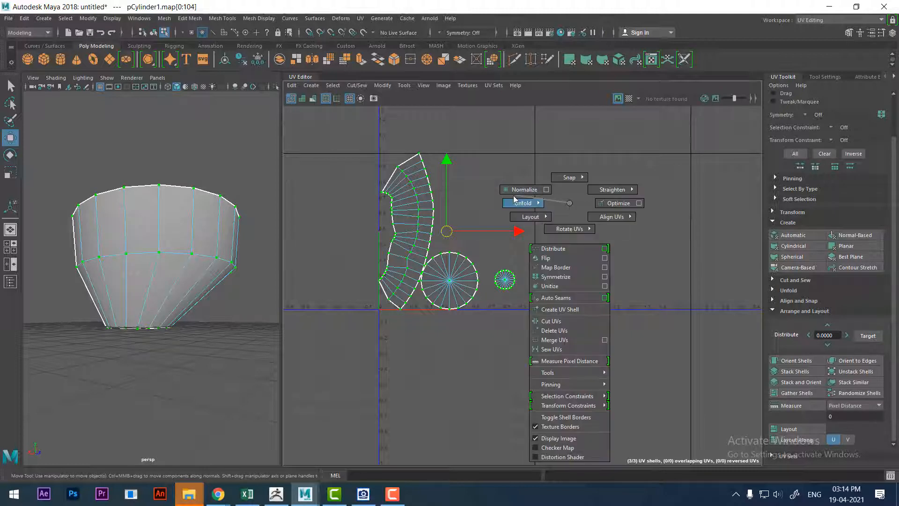
{"action": "mouse_move", "coordinate": [510, 202]}
{"action": "left_click", "coordinate": [477, 220]}
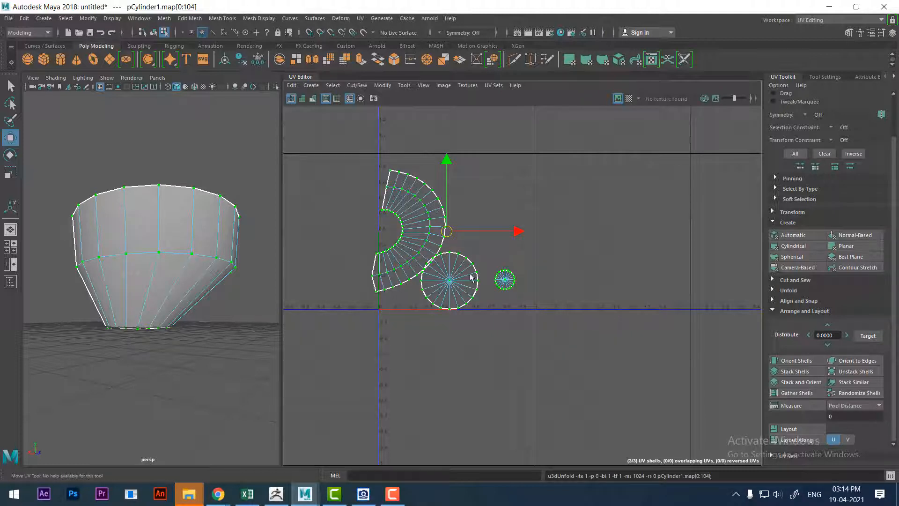
{"action": "left_click", "coordinate": [796, 428]}
Return to object mode with the cylinder selected and switch to the Maya Classic workspace.
{"action": "right_click_drag", "start_coordinate": [106, 227], "coordinate": [117, 229]}
{"action": "left_click", "coordinate": [152, 213]}
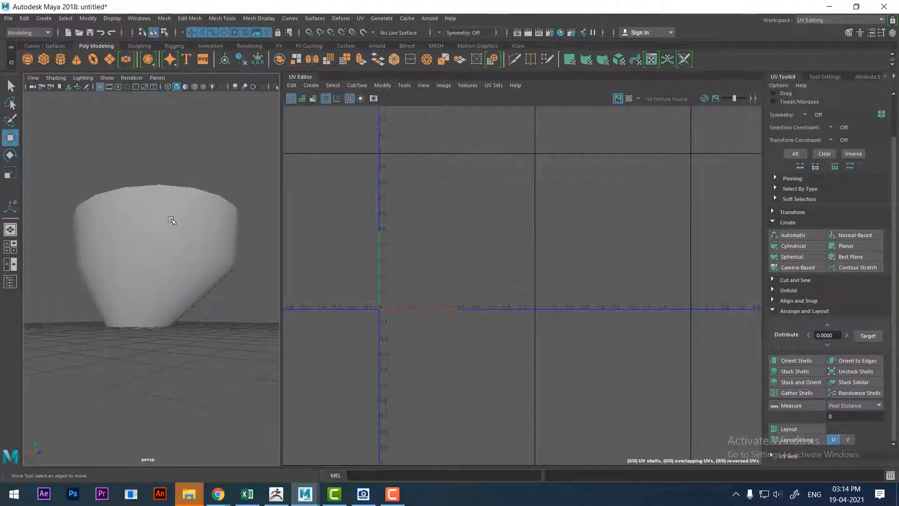
{"action": "key", "text": "space"}
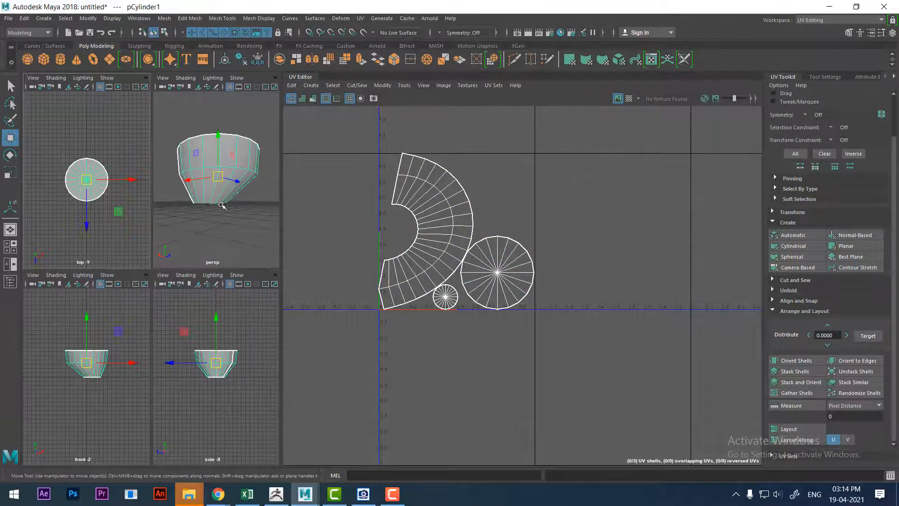
{"action": "key", "text": "space"}
{"action": "left_click", "coordinate": [824, 20]}
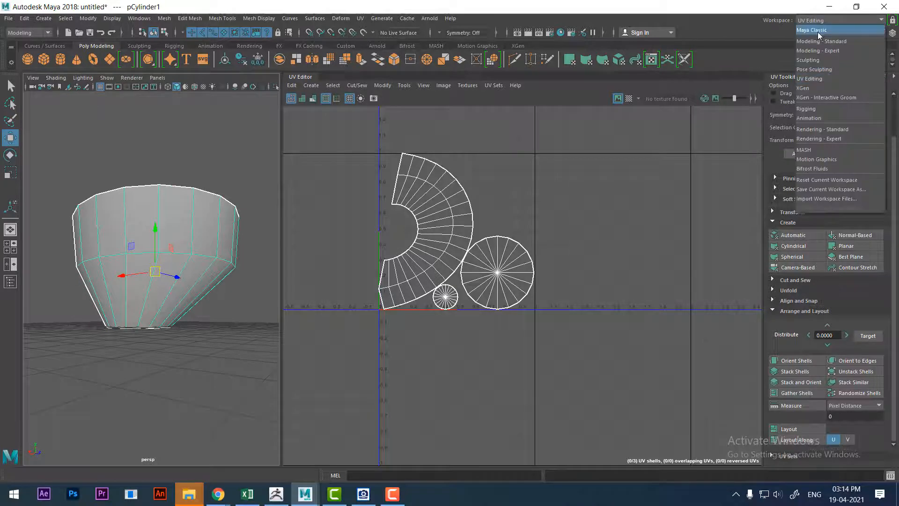
{"action": "left_click", "coordinate": [817, 32]}
{"action": "scroll", "coordinate": [322, 257], "scroll_direction": "down", "scroll_amount": 5}
{"action": "left_click_drag", "start_coordinate": [391, 330], "coordinate": [383, 265], "text": "alt"}
{"action": "scroll", "coordinate": [383, 265], "scroll_direction": "up", "scroll_amount": 2}
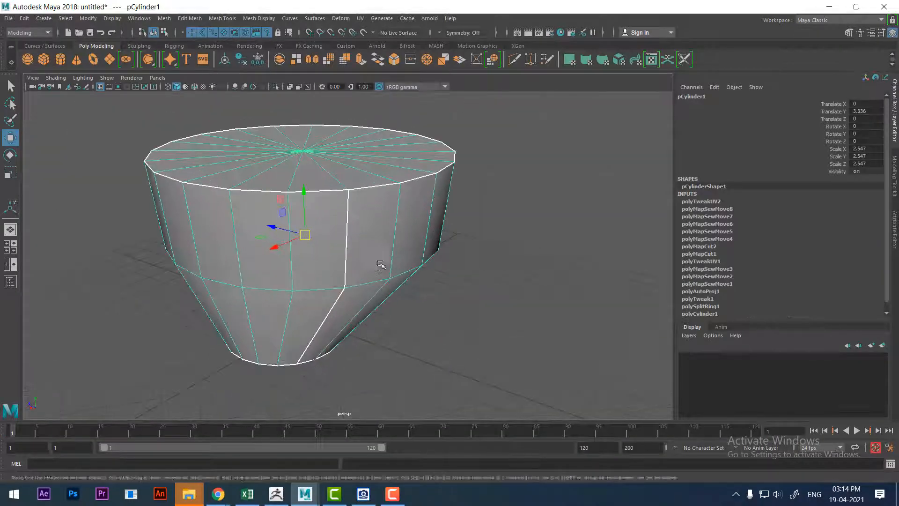
Delete all construction history in the scene with the tapered cylinder selected.
{"action": "middle_click_drag", "start_coordinate": [384, 265], "coordinate": [453, 306], "text": "alt"}
{"action": "left_click", "coordinate": [482, 324]}
{"action": "left_click", "coordinate": [430, 295]}
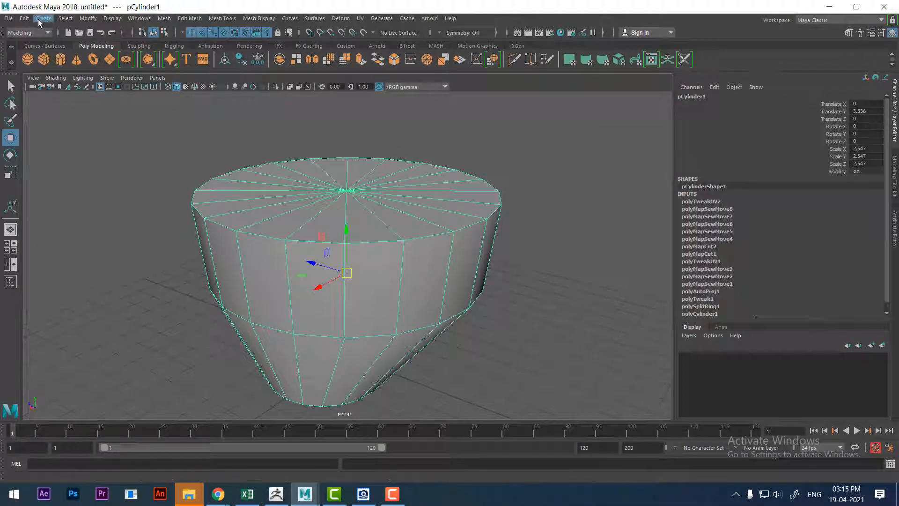
{"action": "left_click", "coordinate": [24, 19]}
{"action": "mouse_move", "coordinate": [94, 138]}
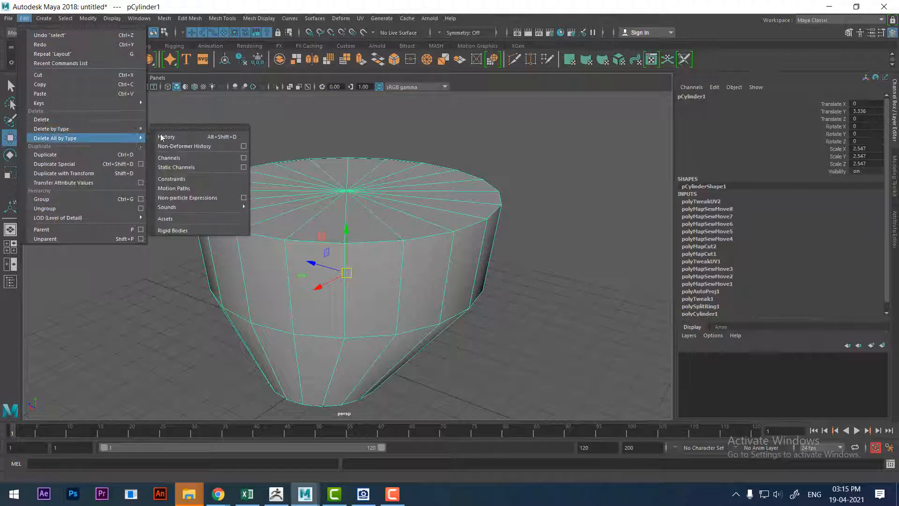
{"action": "left_click", "coordinate": [187, 135]}
{"action": "left_click_drag", "start_coordinate": [568, 315], "coordinate": [616, 301], "text": "alt"}
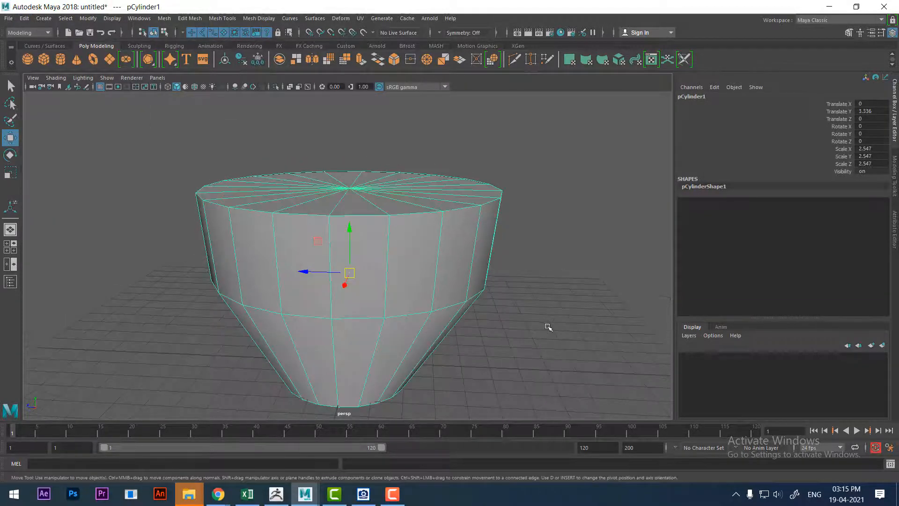
Select the tapered cylinder and apply Add Divisions twice, set to exponential, division level 1 and quads mode.
{"action": "left_click", "coordinate": [547, 327]}
{"action": "left_click", "coordinate": [358, 305]}
{"action": "left_click", "coordinate": [528, 295]}
{"action": "left_click", "coordinate": [409, 289]}
{"action": "left_click_drag", "start_coordinate": [409, 288], "coordinate": [487, 313], "text": "alt"}
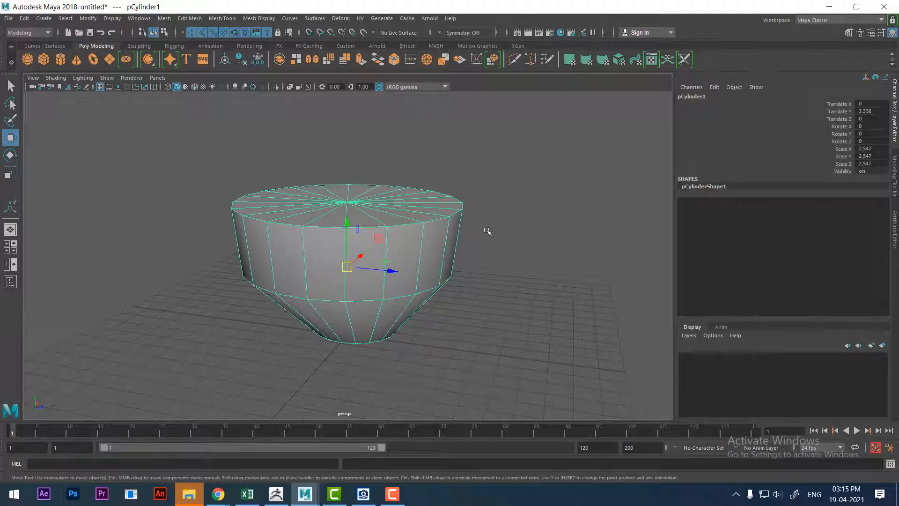
{"action": "left_click", "coordinate": [193, 19]}
{"action": "left_click", "coordinate": [304, 43]}
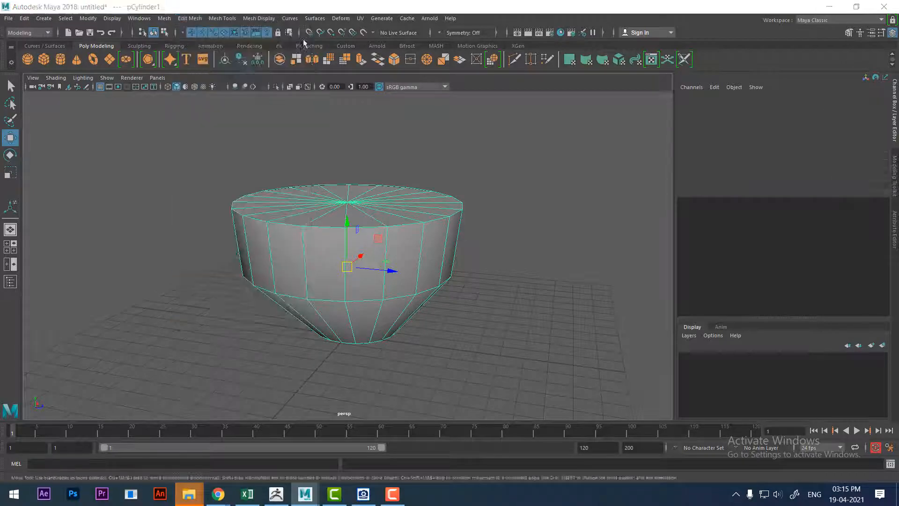
{"action": "left_click", "coordinate": [705, 223]}
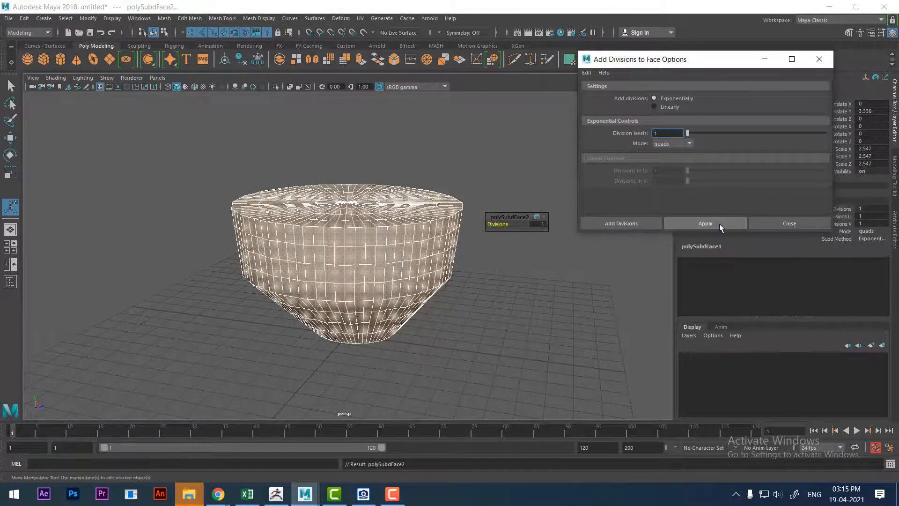
Return to object mode and select the whole subdivided cylinder.
{"action": "left_click_drag", "start_coordinate": [436, 211], "coordinate": [337, 253], "text": "alt"}
{"action": "right_click_drag", "start_coordinate": [336, 252], "coordinate": [389, 205]}
{"action": "left_click", "coordinate": [391, 241]}
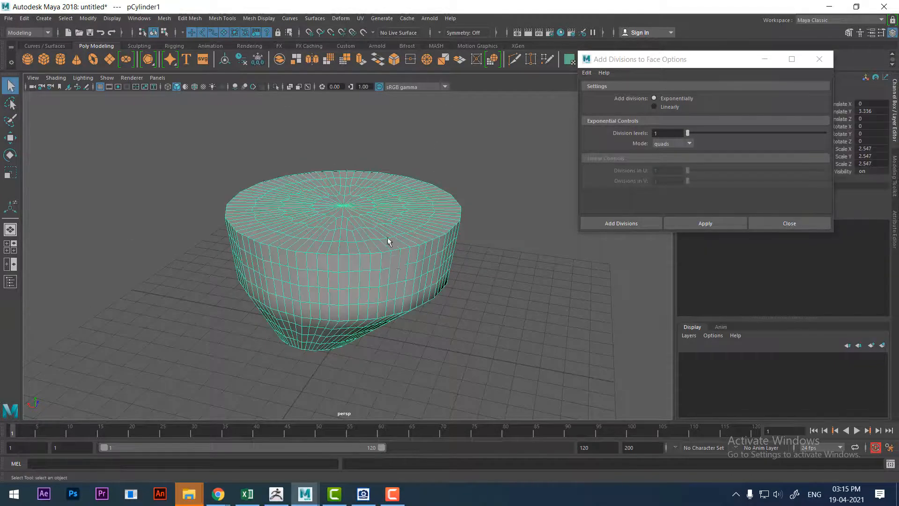
{"action": "left_click_drag", "start_coordinate": [396, 271], "coordinate": [498, 272], "text": "alt"}
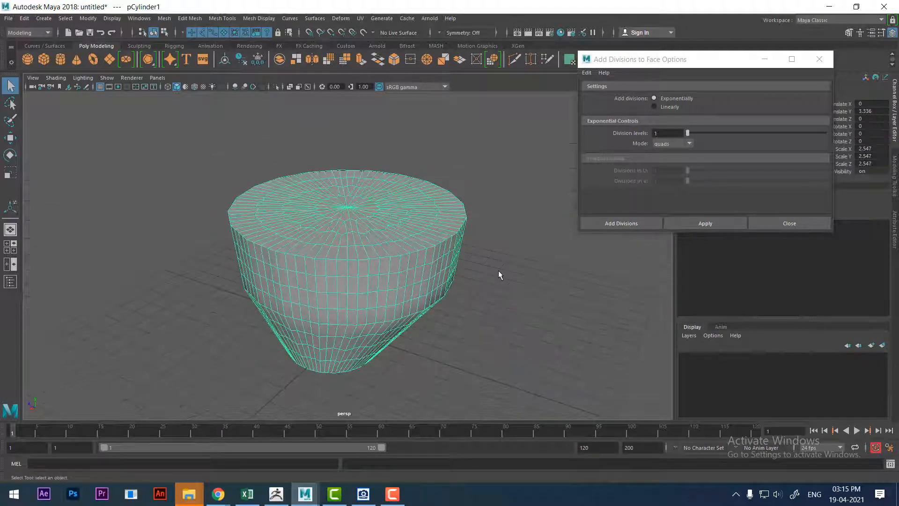
{"action": "left_click", "coordinate": [498, 272]}
{"action": "left_click", "coordinate": [383, 315]}
Start exporting the selection as OBJ, and create and open a new folder named rock on the Desktop.
{"action": "left_click", "coordinate": [9, 18]}
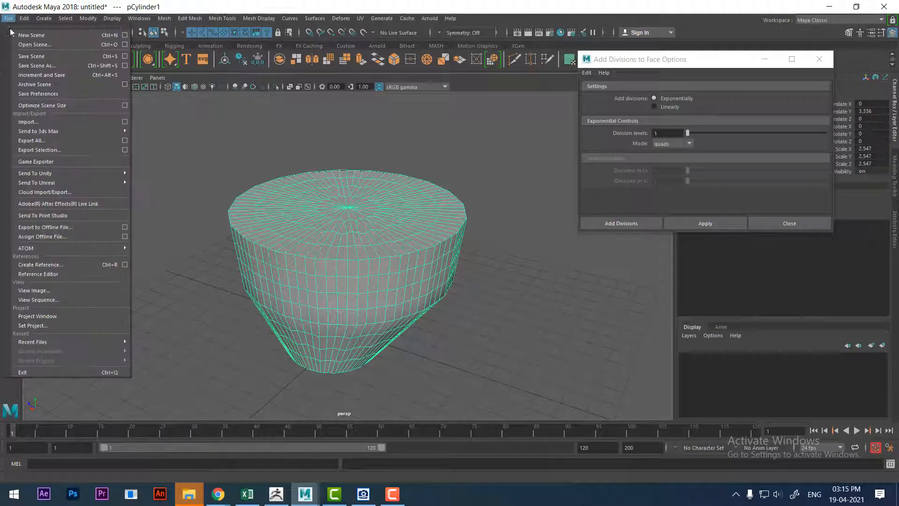
{"action": "left_click", "coordinate": [63, 150]}
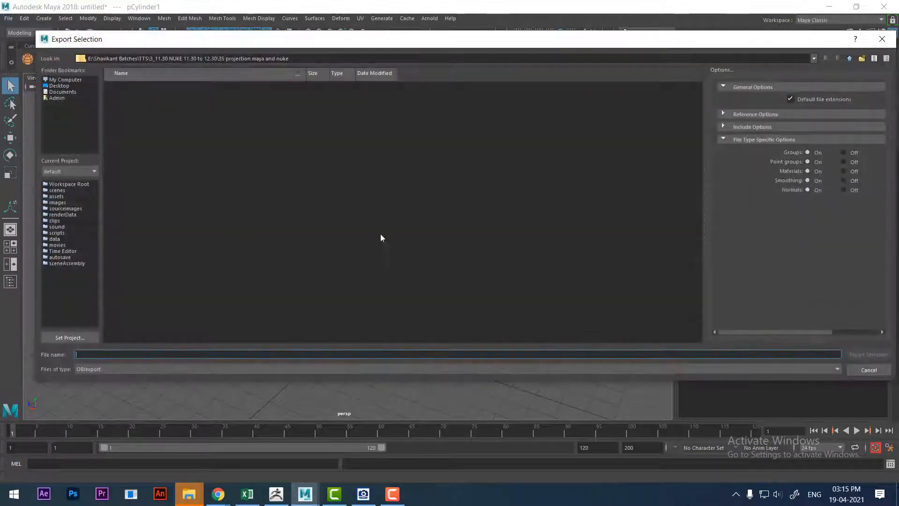
{"action": "left_click", "coordinate": [59, 86]}
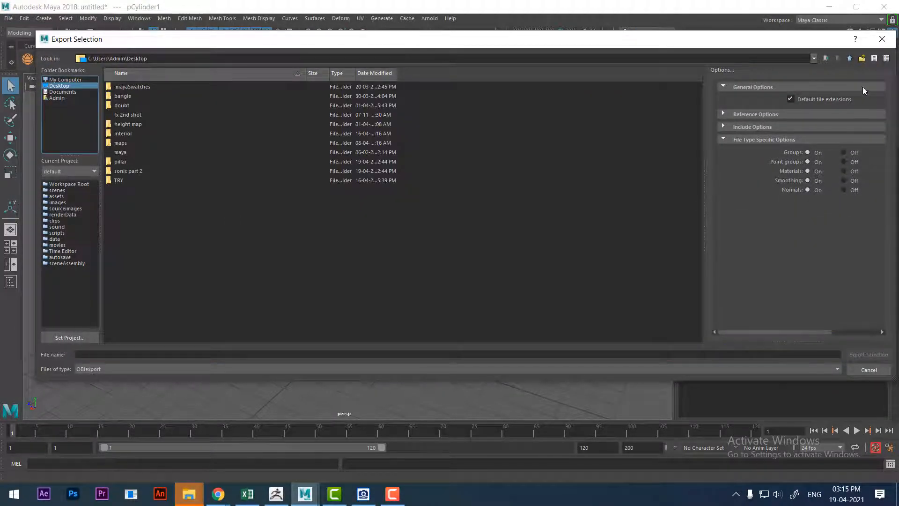
{"action": "left_click", "coordinate": [861, 61]}
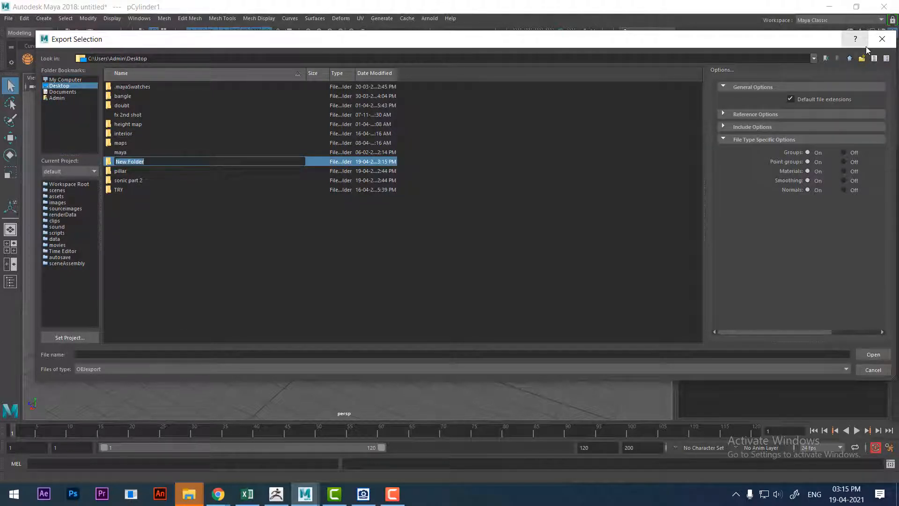
{"action": "type", "text": "s"}
{"action": "type", "text": "ock"}
{"action": "key", "text": "Return"}
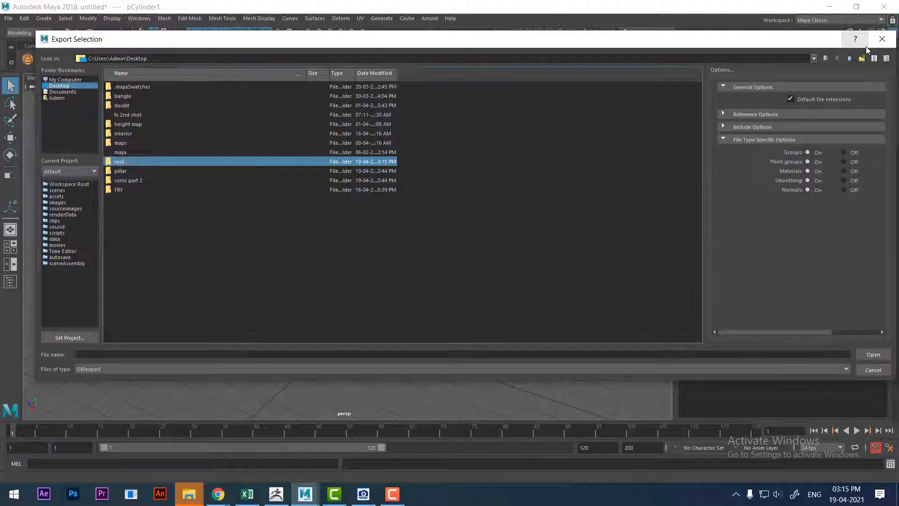
{"action": "key", "text": "Return"}
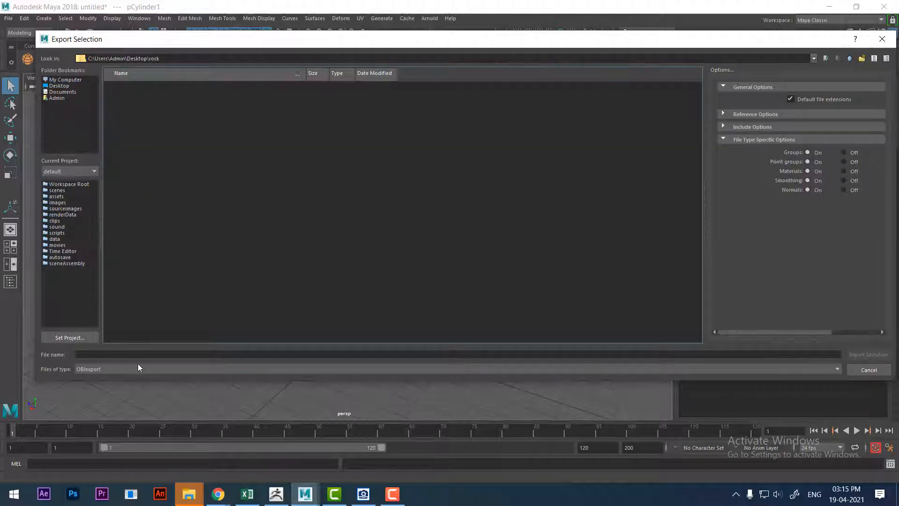
Name the OBJ file rock and export the selected cylinder into the rock folder.
{"action": "left_click", "coordinate": [127, 354]}
{"action": "type", "text": "roc"}
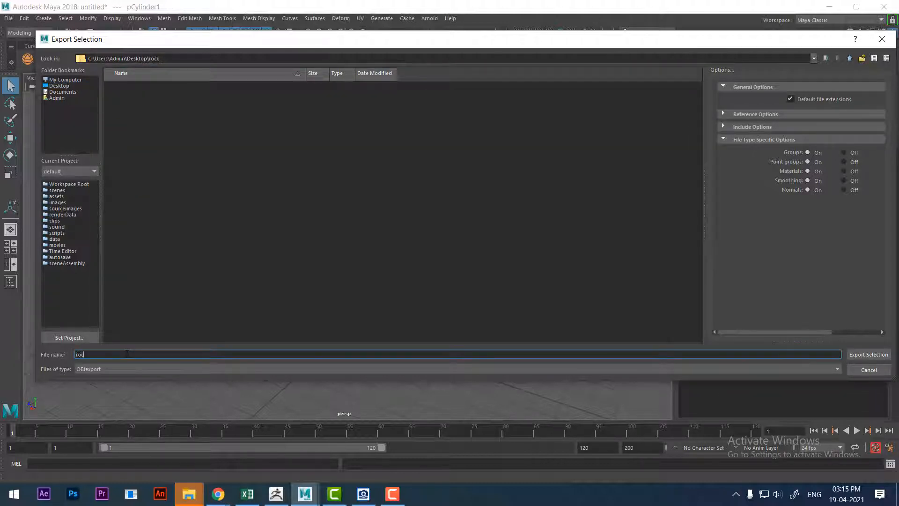
{"action": "type", "text": "k"}
{"action": "key", "text": "Return"}
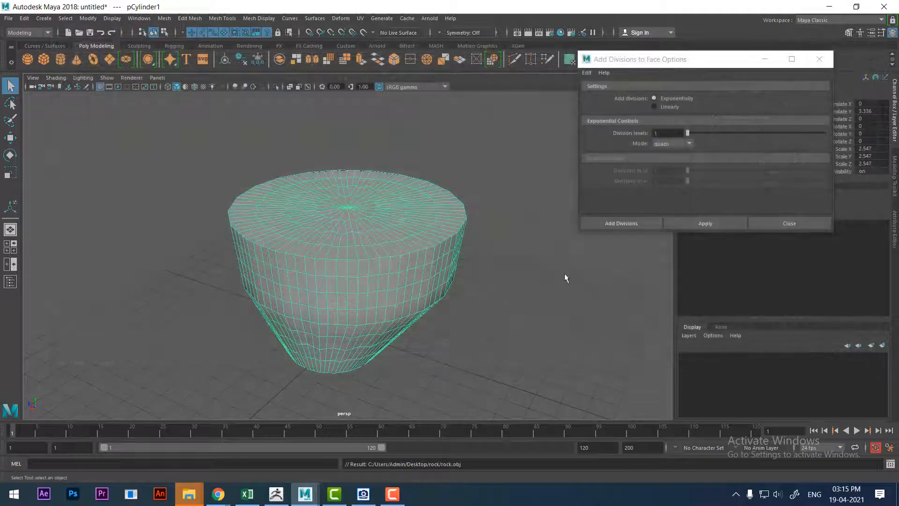
Deselect the cylinder, switch to ZBrush, and import the rock OBJ from the rock folder on the Desktop.
{"action": "left_click", "coordinate": [467, 347]}
{"action": "left_click_drag", "start_coordinate": [467, 347], "coordinate": [394, 399], "text": "alt"}
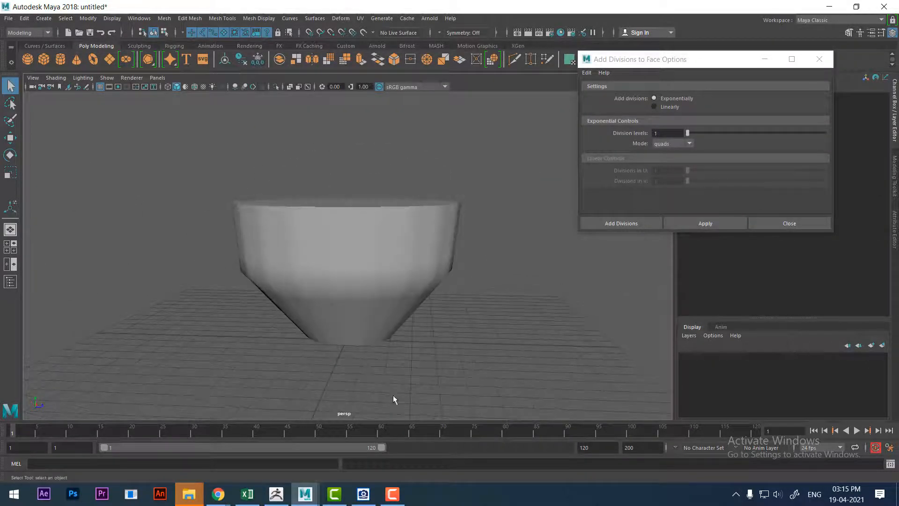
{"action": "left_click", "coordinate": [276, 493]}
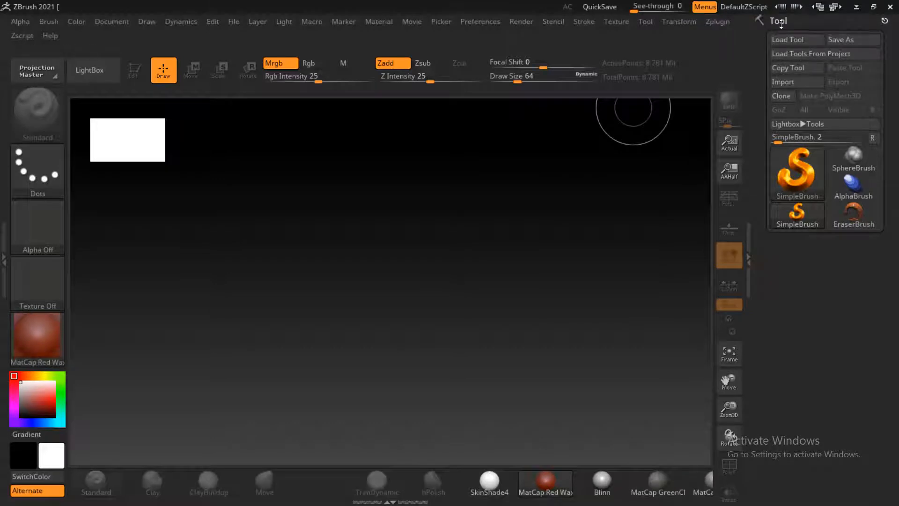
{"action": "left_click", "coordinate": [792, 81]}
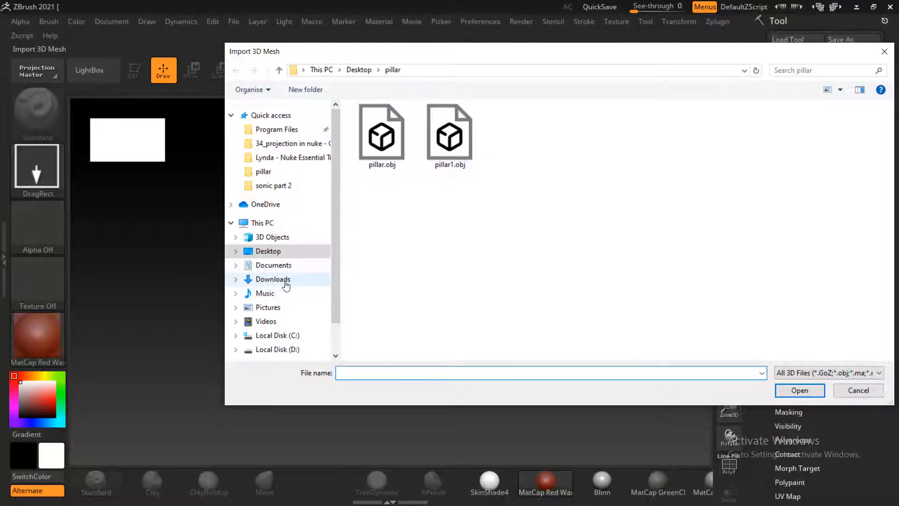
{"action": "left_click", "coordinate": [269, 222]}
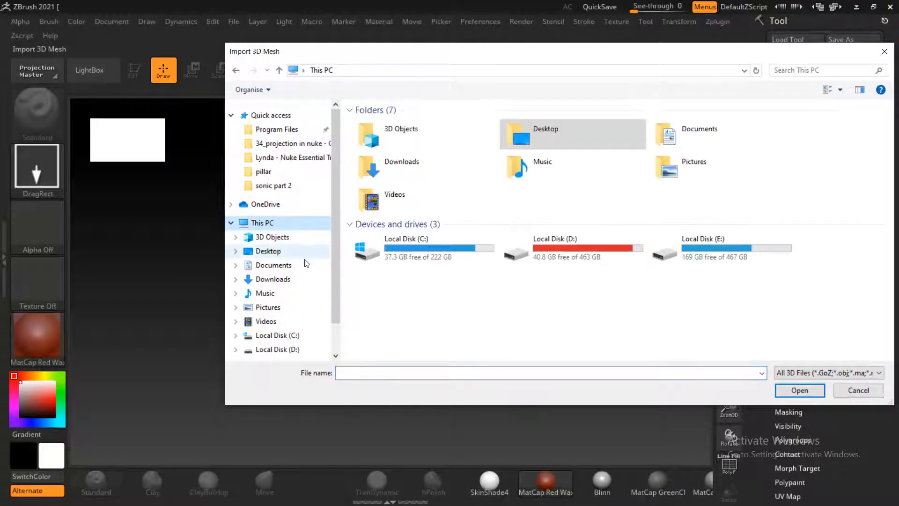
{"action": "double_click", "coordinate": [562, 130]}
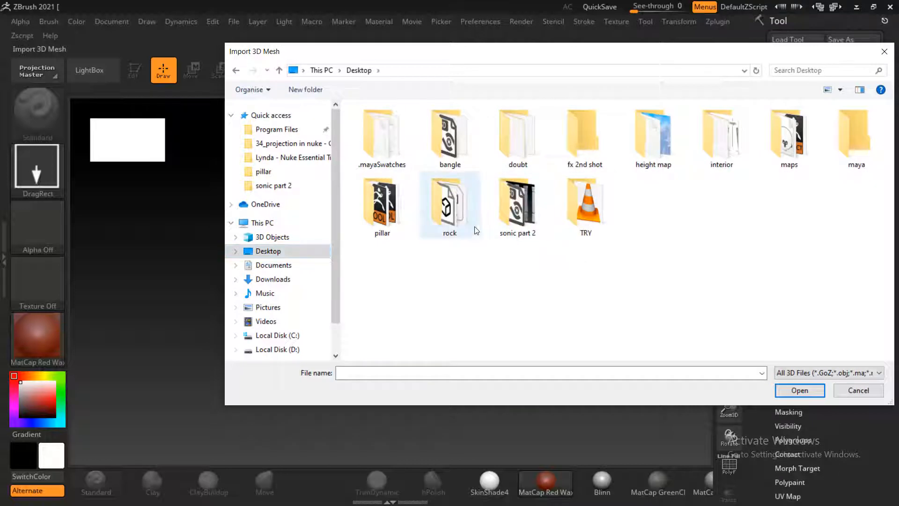
{"action": "double_click", "coordinate": [447, 216]}
{"action": "double_click", "coordinate": [380, 144]}
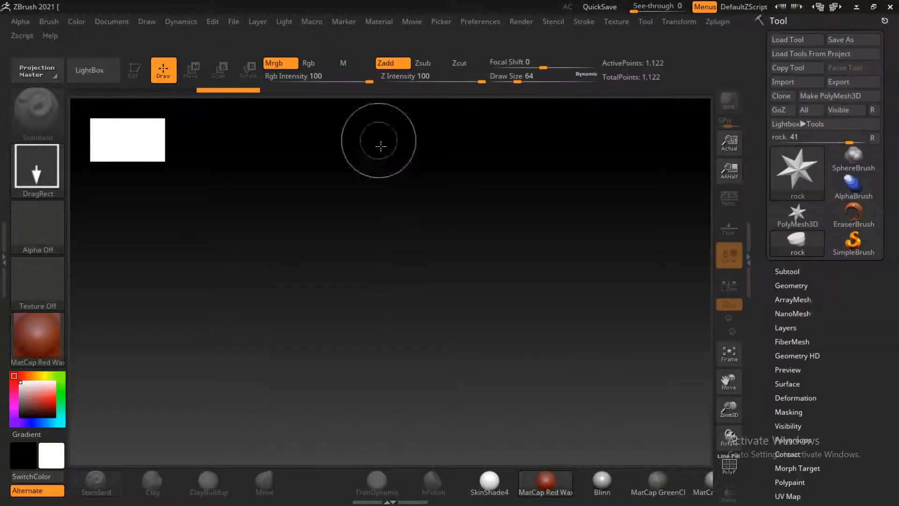
Place the imported rock on the canvas in Edit mode and show the stylized forest reference image beside it.
{"action": "left_click_drag", "start_coordinate": [405, 351], "coordinate": [401, 442]}
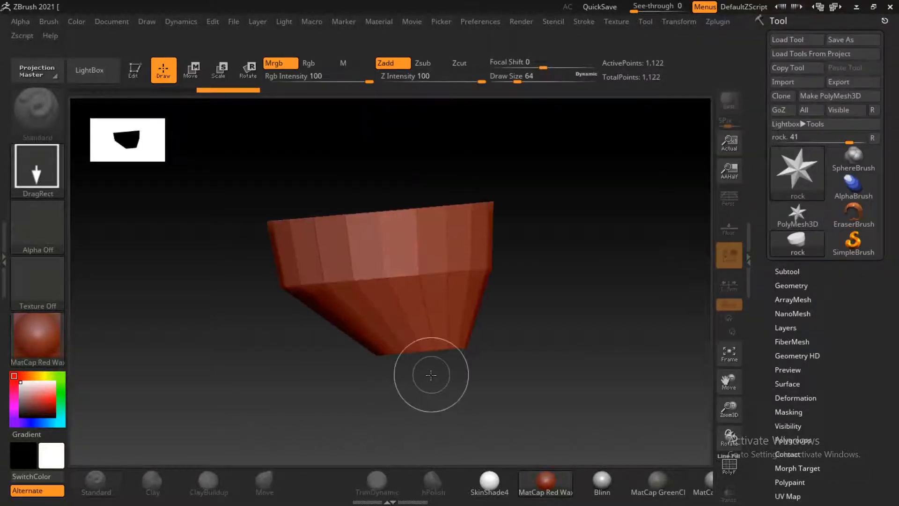
{"action": "key", "text": "t"}
{"action": "left_click_drag", "start_coordinate": [550, 336], "coordinate": [574, 342]}
{"action": "key", "text": "alt+Tab"}
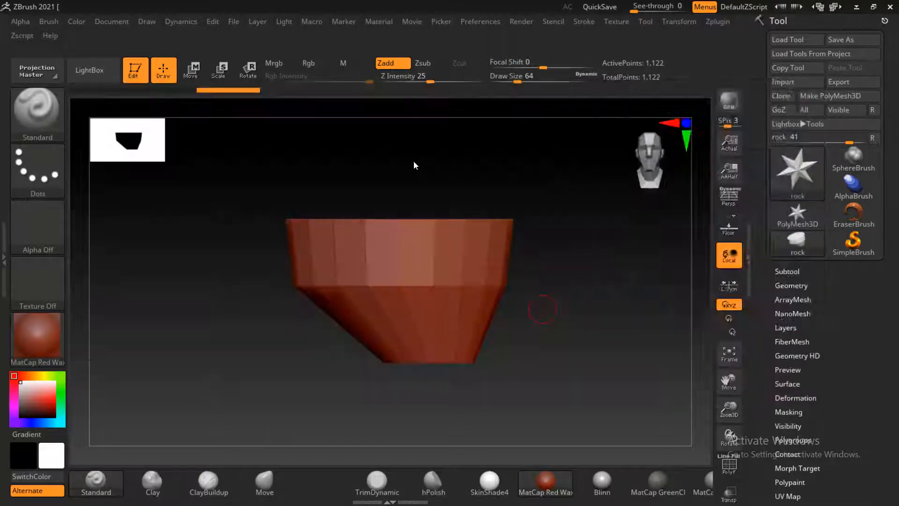
{"action": "left_click_drag", "start_coordinate": [536, 388], "coordinate": [541, 390]}
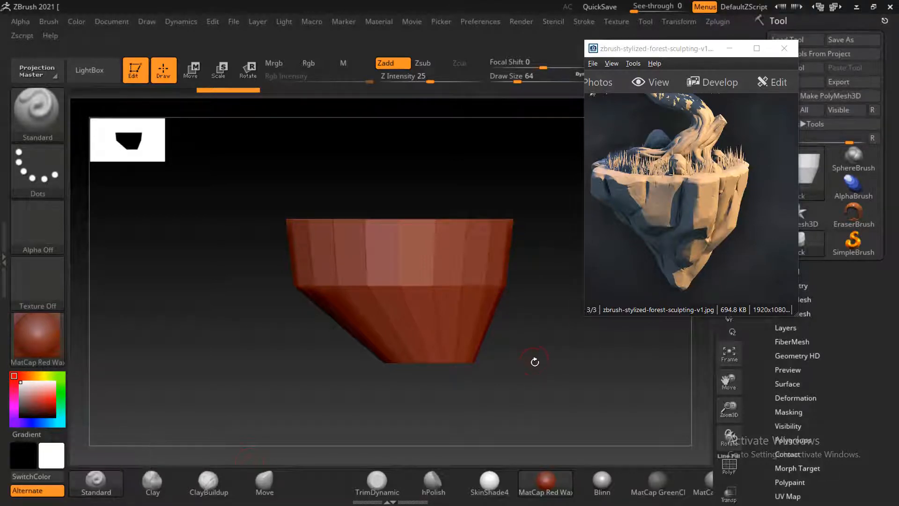
{"action": "left_click_drag", "start_coordinate": [533, 361], "coordinate": [526, 363]}
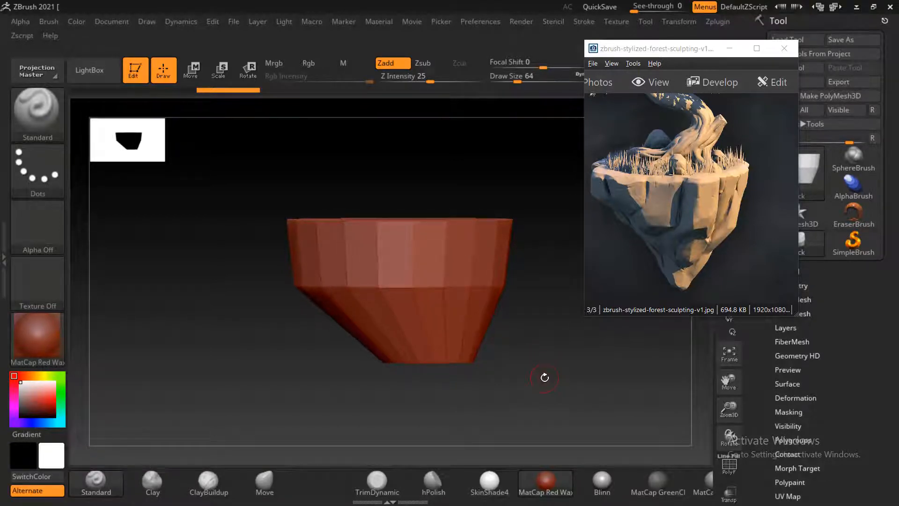
{"action": "mouse_move", "coordinate": [552, 367]}
{"action": "left_mouse_down", "text": "alt"}
{"action": "mouse_move", "coordinate": [523, 384]}
{"action": "mouse_move", "coordinate": [519, 366]}
{"action": "left_mouse_up", "text": "alt"}
Choose the Move brush and switch the rock's material to BasicMaterial.
{"action": "left_click", "coordinate": [268, 480]}
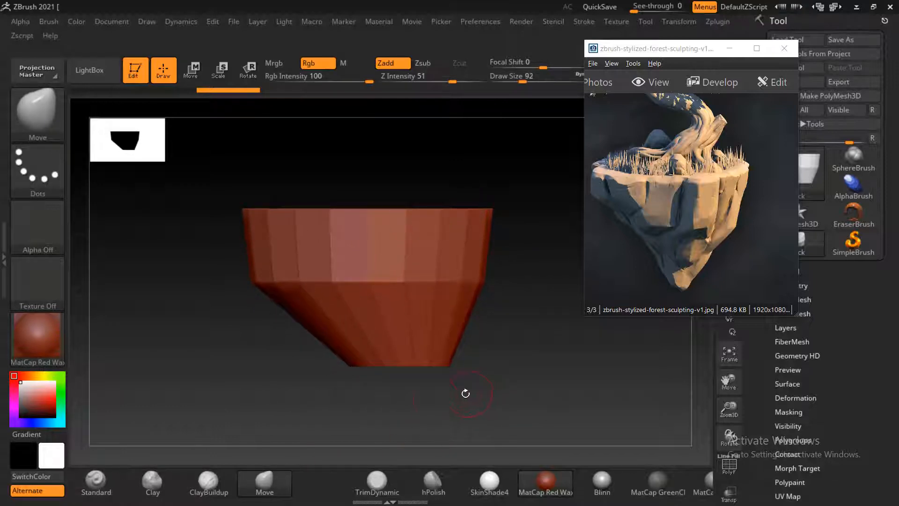
{"action": "left_click", "coordinate": [43, 335]}
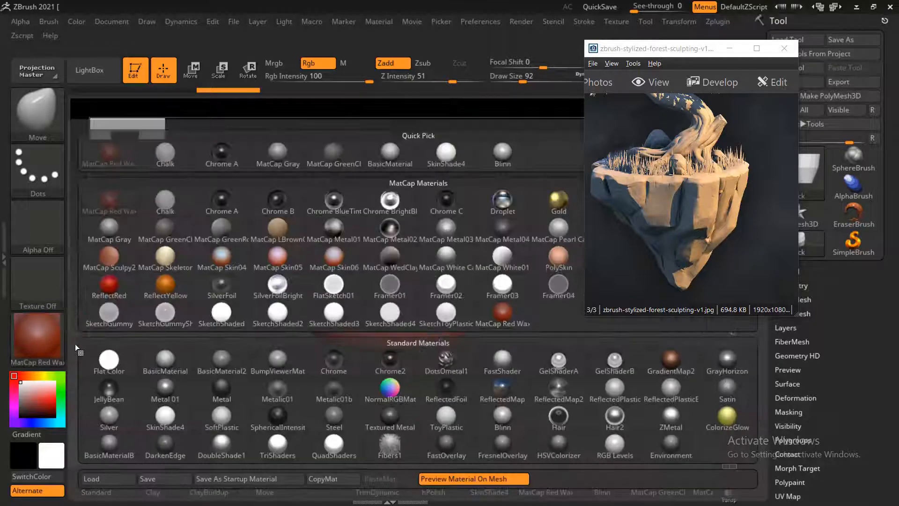
{"action": "left_click", "coordinate": [166, 359]}
{"action": "left_click_drag", "start_coordinate": [538, 351], "coordinate": [516, 372], "text": "alt"}
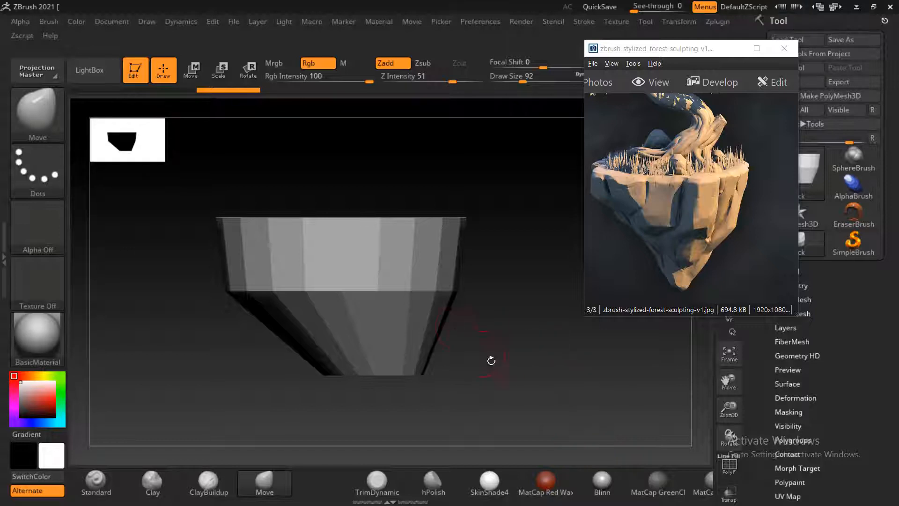
Pull the rock's flat underside down into a pointed tip with the Move brush at draw size 152.
{"action": "left_click_drag", "start_coordinate": [491, 360], "coordinate": [401, 403]}
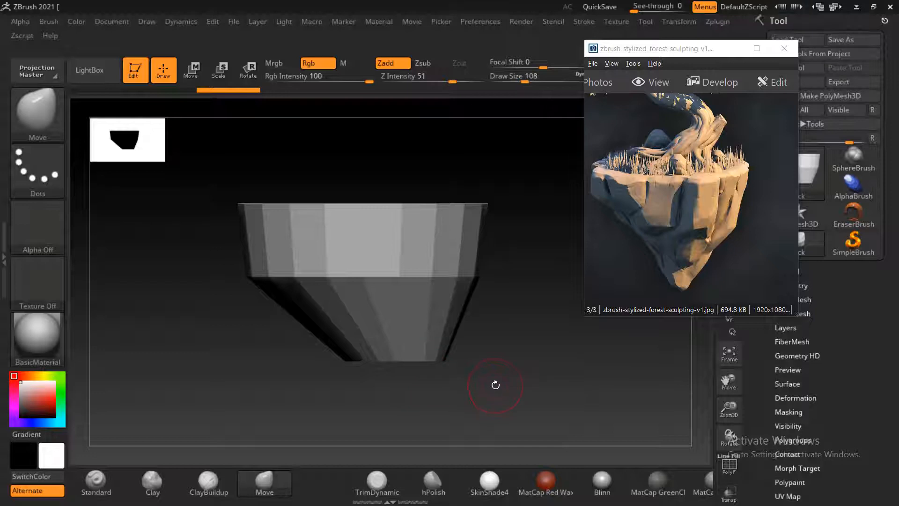
{"action": "mouse_move", "coordinate": [489, 387]}
{"action": "left_mouse_down"}
{"action": "mouse_move", "coordinate": [465, 351]}
{"action": "mouse_move", "coordinate": [467, 363]}
{"action": "mouse_move", "coordinate": [495, 381]}
{"action": "mouse_move", "coordinate": [429, 399]}
{"action": "mouse_move", "coordinate": [411, 373]}
{"action": "mouse_move", "coordinate": [459, 371]}
{"action": "mouse_move", "coordinate": [411, 382]}
{"action": "mouse_move", "coordinate": [388, 364]}
{"action": "mouse_move", "coordinate": [414, 371]}
{"action": "left_mouse_up"}
{"action": "left_click_drag", "start_coordinate": [489, 349], "coordinate": [502, 333]}
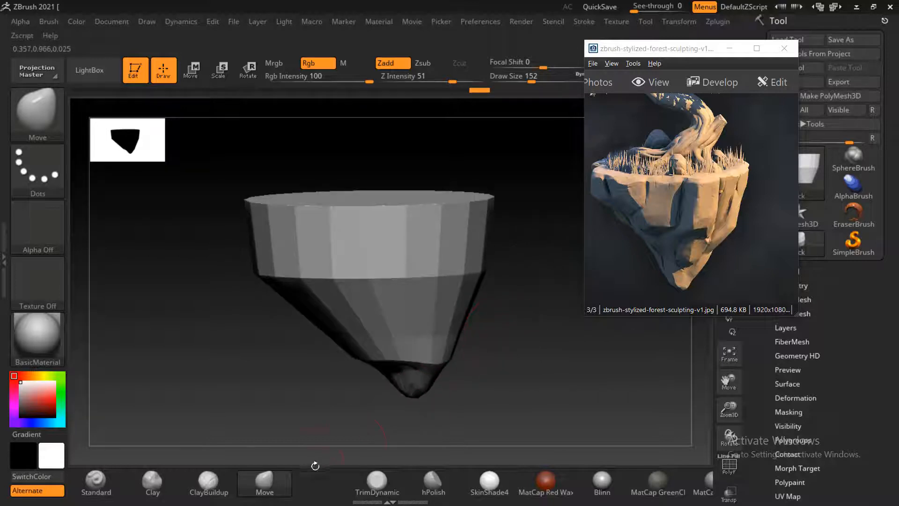
Build up a vertical ridge on the rock's side with ClayBuildup at Z intensity 20, and subdivide the mesh.
{"action": "left_click", "coordinate": [208, 482]}
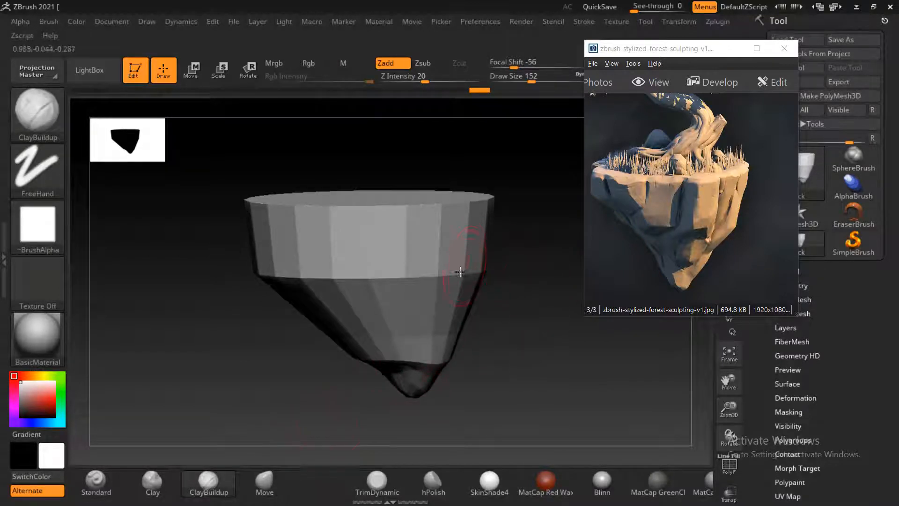
{"action": "mouse_move", "coordinate": [411, 206]}
{"action": "left_mouse_down"}
{"action": "mouse_move", "coordinate": [424, 208]}
{"action": "mouse_move", "coordinate": [415, 214]}
{"action": "mouse_move", "coordinate": [428, 319]}
{"action": "mouse_move", "coordinate": [419, 272]}
{"action": "left_mouse_up"}
{"action": "left_click_drag", "start_coordinate": [429, 221], "coordinate": [427, 307]}
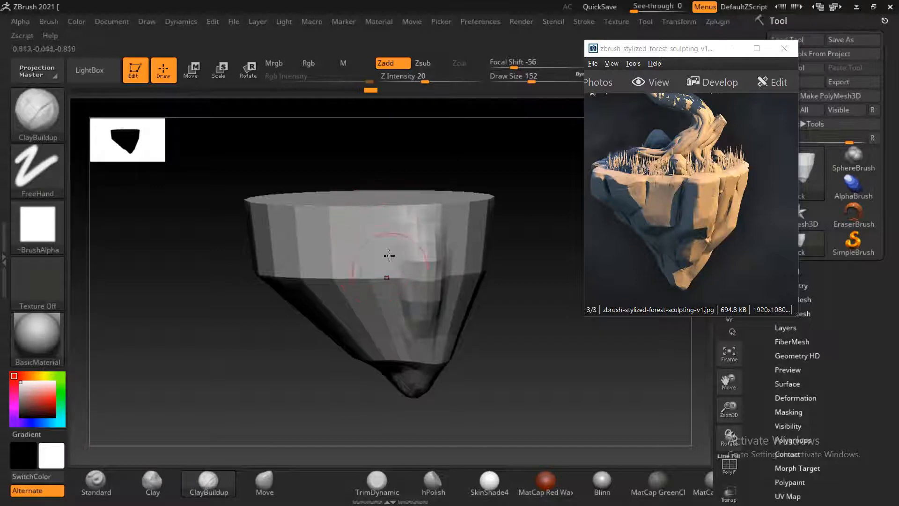
{"action": "key", "text": "ctrl"}
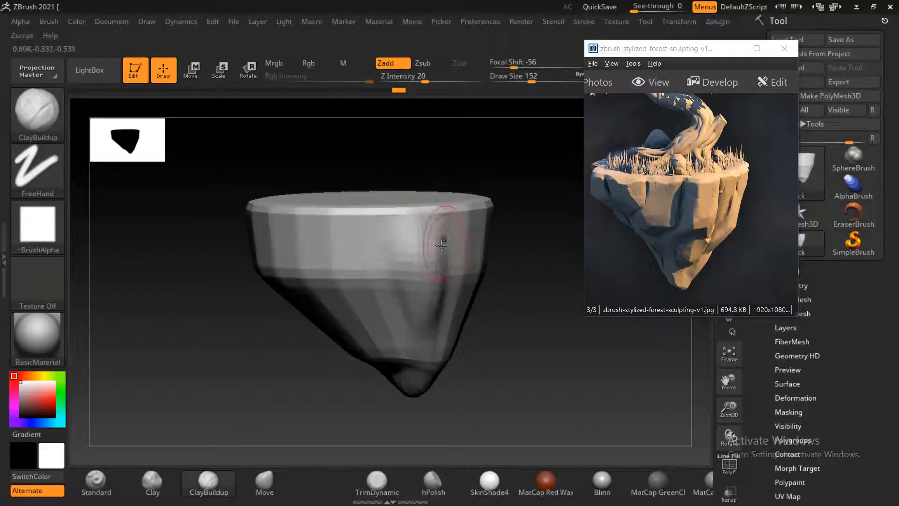
Thicken the vertical ridge with ClayBuildup strokes from the top rim down towards the pointed tip.
{"action": "mouse_move", "coordinate": [413, 226]}
{"action": "left_mouse_down"}
{"action": "mouse_move", "coordinate": [416, 314]}
{"action": "mouse_move", "coordinate": [421, 225]}
{"action": "mouse_move", "coordinate": [423, 274]}
{"action": "left_mouse_up"}
{"action": "mouse_move", "coordinate": [400, 304]}
{"action": "left_mouse_down"}
{"action": "mouse_move", "coordinate": [422, 225]}
{"action": "mouse_move", "coordinate": [433, 262]}
{"action": "left_mouse_up"}
{"action": "left_click_drag", "start_coordinate": [462, 177], "coordinate": [493, 200]}
{"action": "mouse_move", "coordinate": [416, 205]}
{"action": "left_mouse_down"}
{"action": "mouse_move", "coordinate": [421, 229]}
{"action": "mouse_move", "coordinate": [403, 234]}
{"action": "mouse_move", "coordinate": [412, 265]}
{"action": "mouse_move", "coordinate": [438, 203]}
{"action": "mouse_move", "coordinate": [436, 276]}
{"action": "left_mouse_up"}
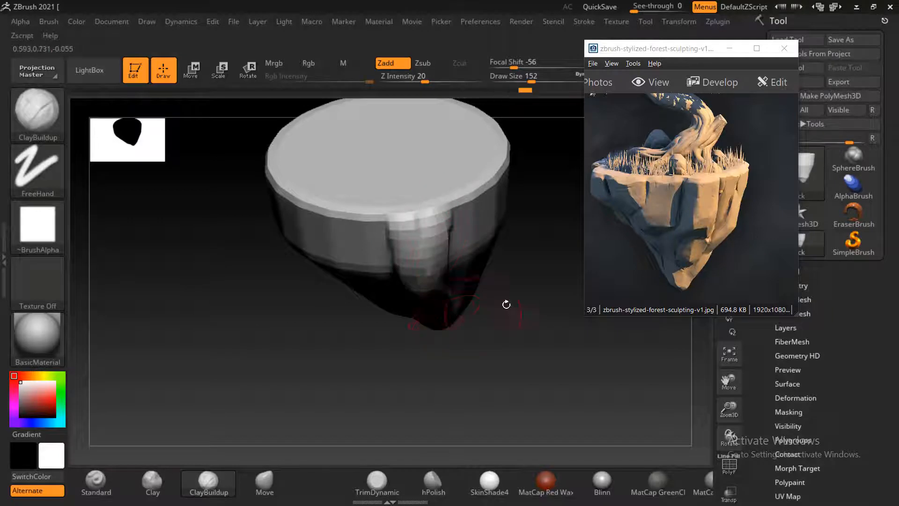
{"action": "left_click_drag", "start_coordinate": [503, 304], "coordinate": [453, 268]}
{"action": "mouse_move", "coordinate": [418, 321]}
{"action": "left_mouse_down"}
{"action": "mouse_move", "coordinate": [347, 364]}
{"action": "mouse_move", "coordinate": [421, 303]}
{"action": "mouse_move", "coordinate": [425, 273]}
{"action": "left_mouse_up"}
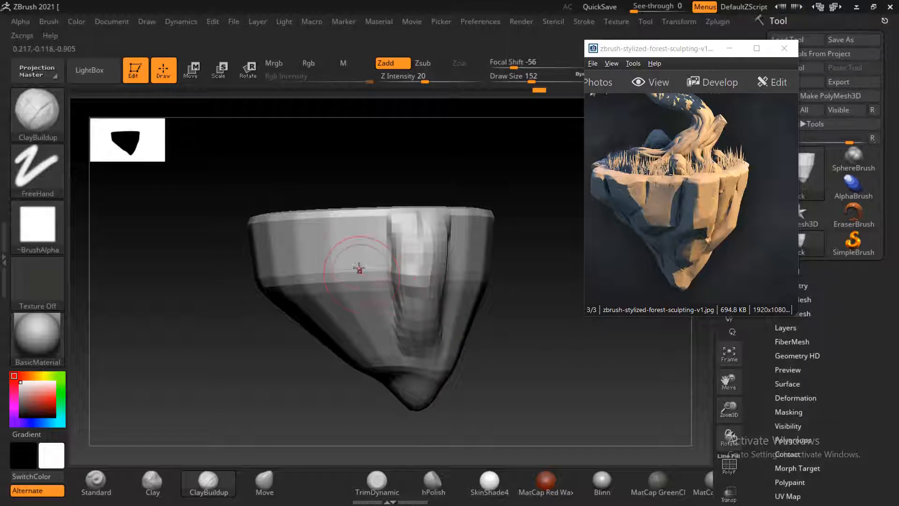
Build up rocky bulges with ClayBuildup along the upper side next to the ridge, and subdivide the mesh again.
{"action": "mouse_move", "coordinate": [359, 265]}
{"action": "left_mouse_down"}
{"action": "mouse_move", "coordinate": [359, 243]}
{"action": "mouse_move", "coordinate": [334, 237]}
{"action": "mouse_move", "coordinate": [372, 270]}
{"action": "mouse_move", "coordinate": [335, 281]}
{"action": "left_mouse_up"}
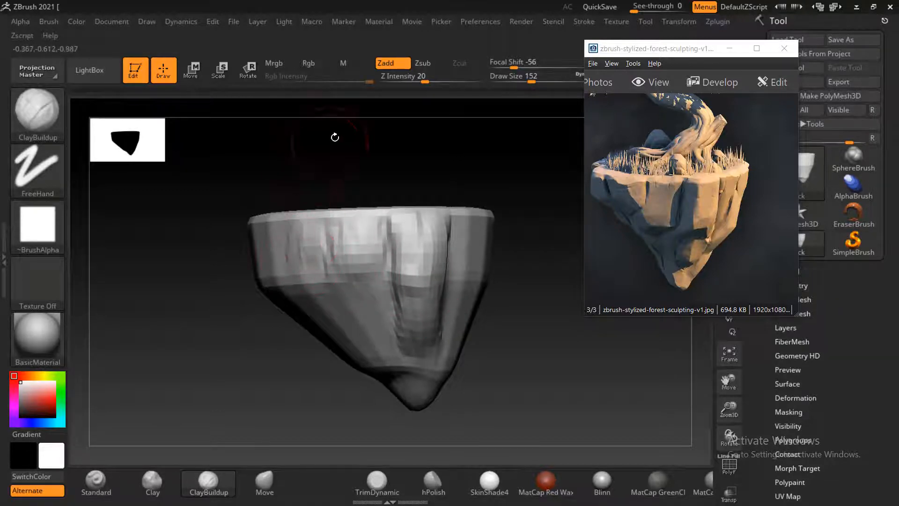
{"action": "mouse_move", "coordinate": [335, 136]}
{"action": "left_mouse_down"}
{"action": "mouse_move", "coordinate": [301, 230]}
{"action": "mouse_move", "coordinate": [285, 247]}
{"action": "mouse_move", "coordinate": [302, 262]}
{"action": "mouse_move", "coordinate": [277, 255]}
{"action": "mouse_move", "coordinate": [301, 269]}
{"action": "mouse_move", "coordinate": [281, 241]}
{"action": "mouse_move", "coordinate": [293, 262]}
{"action": "mouse_move", "coordinate": [363, 238]}
{"action": "mouse_move", "coordinate": [347, 286]}
{"action": "mouse_move", "coordinate": [342, 246]}
{"action": "mouse_move", "coordinate": [362, 236]}
{"action": "mouse_move", "coordinate": [355, 227]}
{"action": "left_mouse_up"}
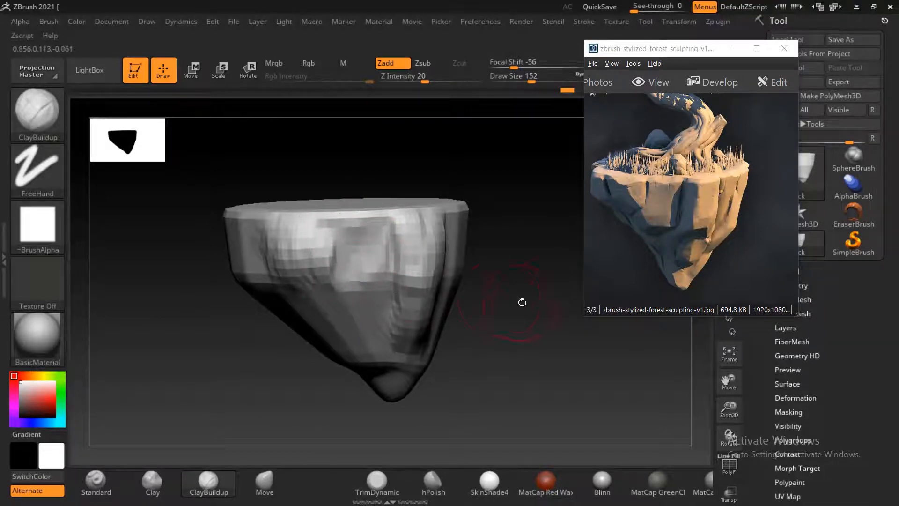
{"action": "left_click_drag", "start_coordinate": [522, 301], "coordinate": [533, 298]}
{"action": "mouse_move", "coordinate": [215, 238]}
{"action": "left_mouse_down"}
{"action": "mouse_move", "coordinate": [217, 251]}
{"action": "mouse_move", "coordinate": [183, 255]}
{"action": "mouse_move", "coordinate": [221, 257]}
{"action": "mouse_move", "coordinate": [226, 276]}
{"action": "left_mouse_up"}
{"action": "left_click_drag", "start_coordinate": [252, 213], "coordinate": [258, 295], "text": "alt"}
{"action": "left_click_drag", "start_coordinate": [416, 285], "coordinate": [453, 235]}
{"action": "mouse_move", "coordinate": [331, 250]}
{"action": "left_mouse_down"}
{"action": "mouse_move", "coordinate": [310, 238]}
{"action": "mouse_move", "coordinate": [331, 243]}
{"action": "mouse_move", "coordinate": [334, 262]}
{"action": "left_mouse_up"}
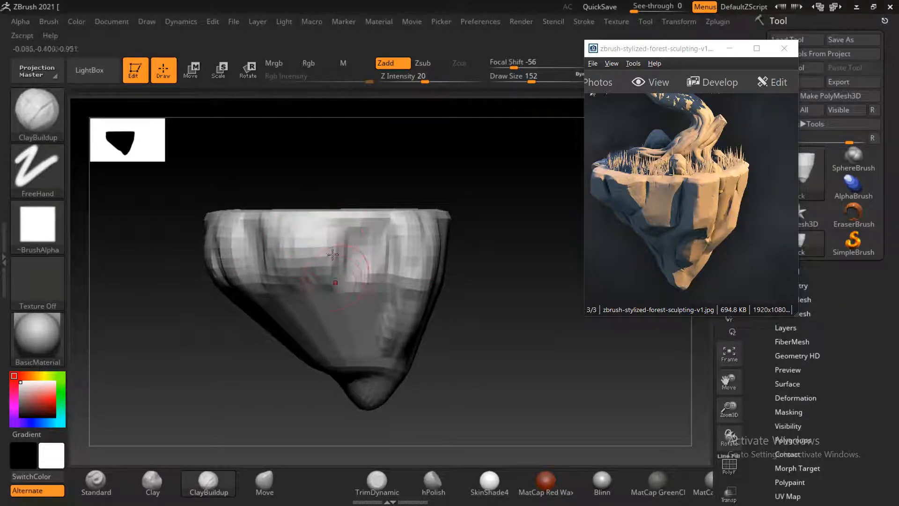
{"action": "left_click_drag", "start_coordinate": [453, 295], "coordinate": [494, 249]}
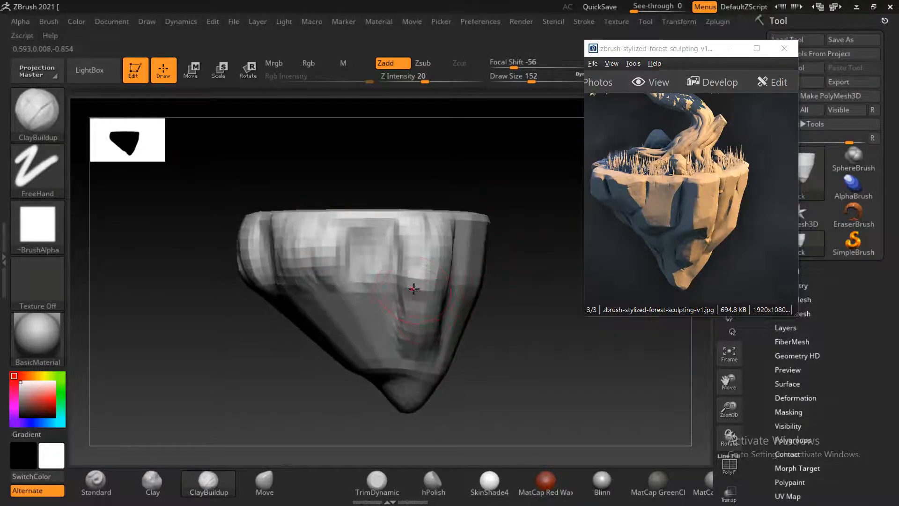
{"action": "mouse_move", "coordinate": [408, 292]}
{"action": "left_mouse_down"}
{"action": "mouse_move", "coordinate": [398, 296]}
{"action": "mouse_move", "coordinate": [395, 253]}
{"action": "mouse_move", "coordinate": [425, 271]}
{"action": "mouse_move", "coordinate": [423, 226]}
{"action": "mouse_move", "coordinate": [436, 251]}
{"action": "mouse_move", "coordinate": [409, 263]}
{"action": "mouse_move", "coordinate": [412, 234]}
{"action": "left_mouse_up"}
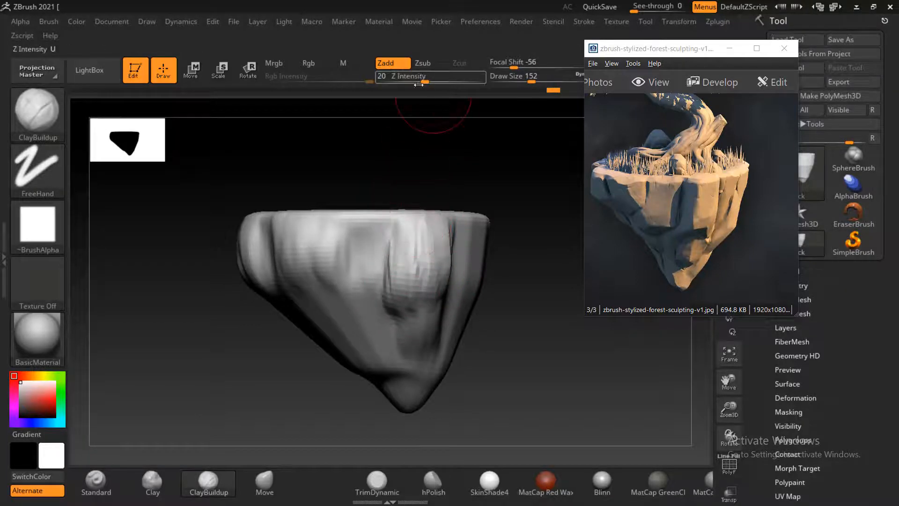
Set the ClayBuildup Z intensity to 4 and build up the ridge, the smooth side beside it, and the slope above the tip.
{"action": "left_click_drag", "start_coordinate": [419, 84], "coordinate": [425, 76]}
{"action": "mouse_move", "coordinate": [409, 257]}
{"action": "left_mouse_down"}
{"action": "mouse_move", "coordinate": [425, 227]}
{"action": "mouse_move", "coordinate": [444, 234]}
{"action": "left_mouse_up"}
{"action": "left_click_drag", "start_coordinate": [484, 181], "coordinate": [455, 187]}
{"action": "mouse_move", "coordinate": [453, 225]}
{"action": "left_mouse_down"}
{"action": "mouse_move", "coordinate": [411, 225]}
{"action": "mouse_move", "coordinate": [422, 235]}
{"action": "left_mouse_up"}
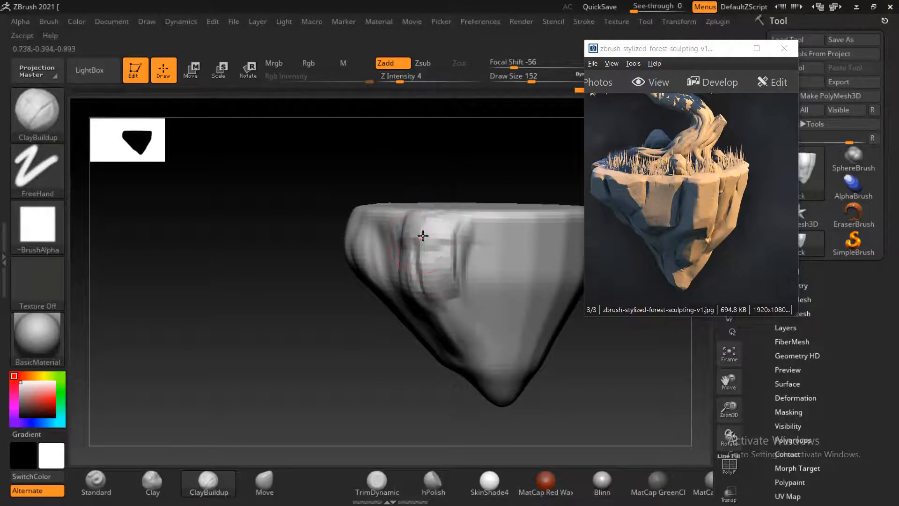
{"action": "left_click_drag", "start_coordinate": [491, 178], "coordinate": [514, 191]}
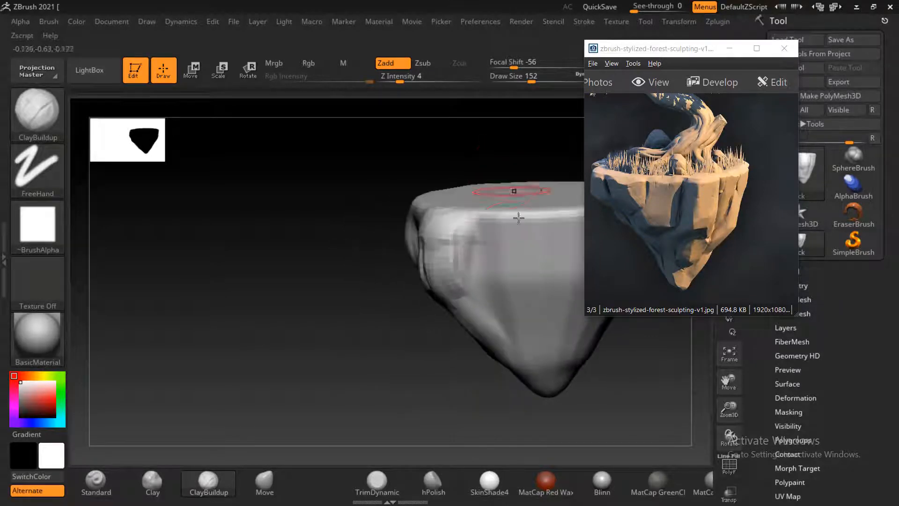
{"action": "left_click_drag", "start_coordinate": [531, 246], "coordinate": [518, 269]}
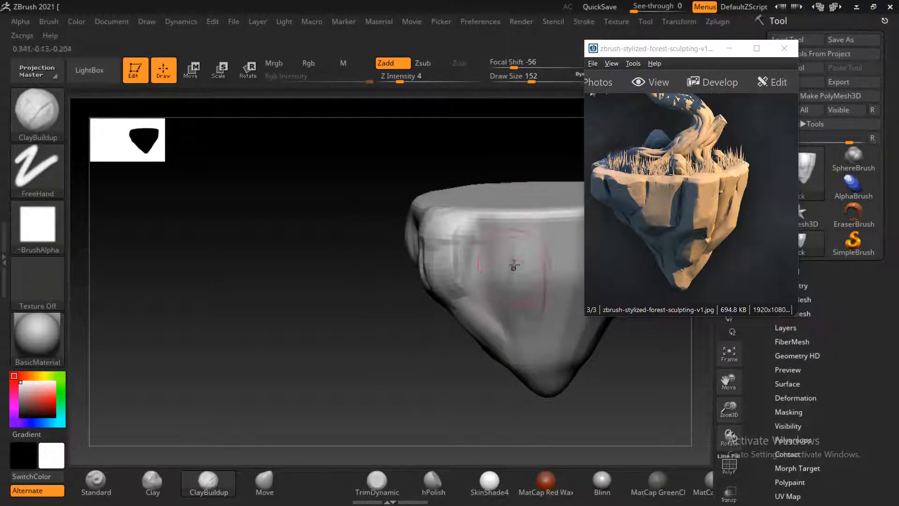
{"action": "left_click_drag", "start_coordinate": [506, 320], "coordinate": [511, 360]}
{"action": "left_click_drag", "start_coordinate": [448, 360], "coordinate": [488, 341]}
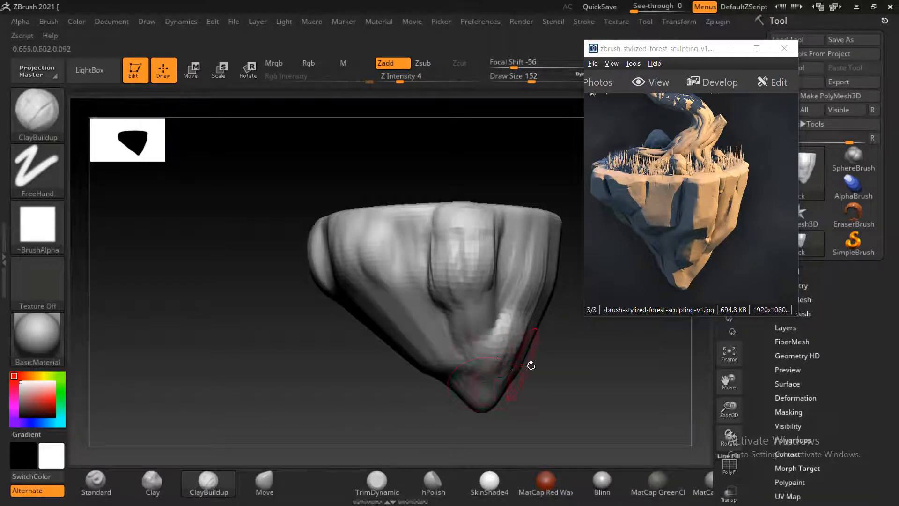
Add ClayBuildup strokes below the ridge and between the neighbouring bulges to roughen the rock's lower slope.
{"action": "mouse_move", "coordinate": [532, 365]}
{"action": "left_mouse_down"}
{"action": "mouse_move", "coordinate": [425, 327]}
{"action": "mouse_move", "coordinate": [419, 286]}
{"action": "mouse_move", "coordinate": [415, 299]}
{"action": "mouse_move", "coordinate": [424, 249]}
{"action": "mouse_move", "coordinate": [412, 321]}
{"action": "mouse_move", "coordinate": [452, 325]}
{"action": "left_mouse_up"}
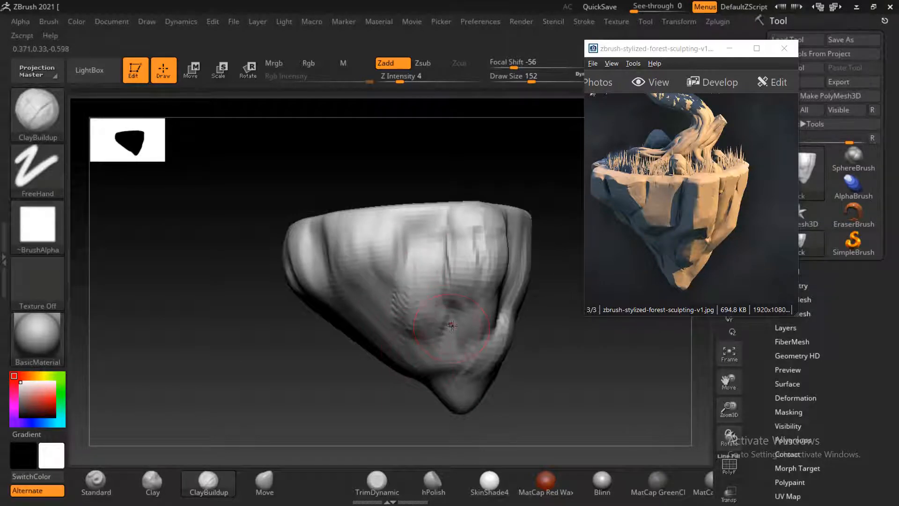
{"action": "left_click_drag", "start_coordinate": [498, 397], "coordinate": [516, 377]}
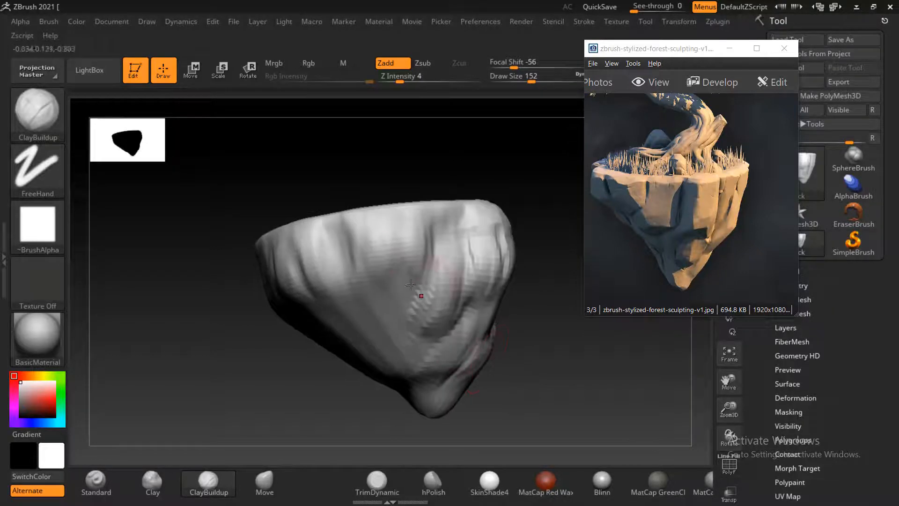
{"action": "mouse_move", "coordinate": [386, 275]}
{"action": "left_mouse_down"}
{"action": "mouse_move", "coordinate": [392, 261]}
{"action": "mouse_move", "coordinate": [353, 225]}
{"action": "left_mouse_up"}
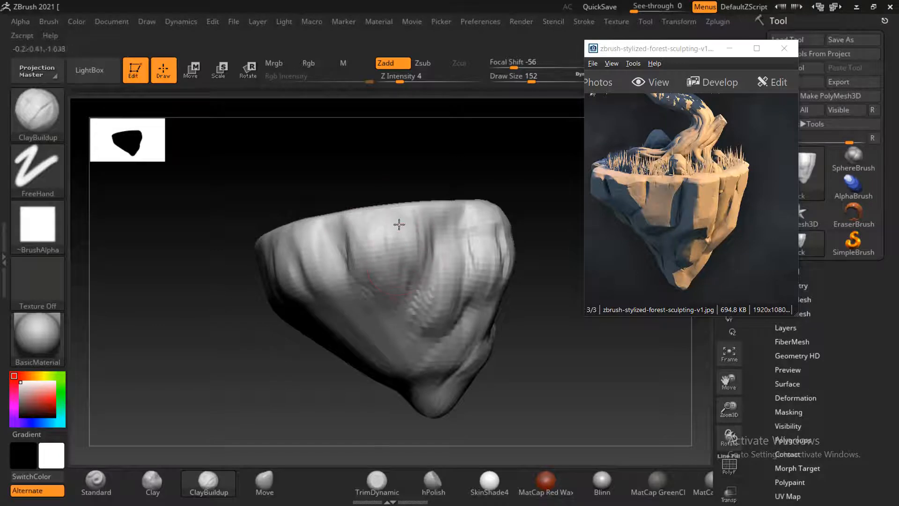
Build up the smooth flank beside the finished bulges with ClayBuildup strokes running from the rim down the slope.
{"action": "mouse_move", "coordinate": [414, 194]}
{"action": "left_mouse_down"}
{"action": "mouse_move", "coordinate": [433, 141]}
{"action": "mouse_move", "coordinate": [489, 161]}
{"action": "mouse_move", "coordinate": [474, 195]}
{"action": "left_mouse_up"}
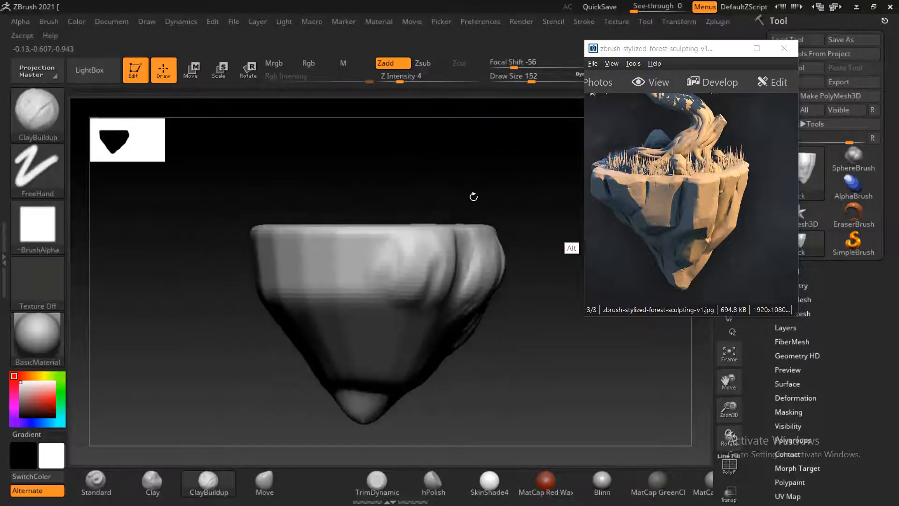
{"action": "mouse_move", "coordinate": [362, 280]}
{"action": "left_mouse_down"}
{"action": "mouse_move", "coordinate": [361, 262]}
{"action": "mouse_move", "coordinate": [380, 248]}
{"action": "left_mouse_up"}
{"action": "left_click_drag", "start_coordinate": [433, 189], "coordinate": [400, 190]}
{"action": "left_click_drag", "start_coordinate": [311, 246], "coordinate": [301, 314]}
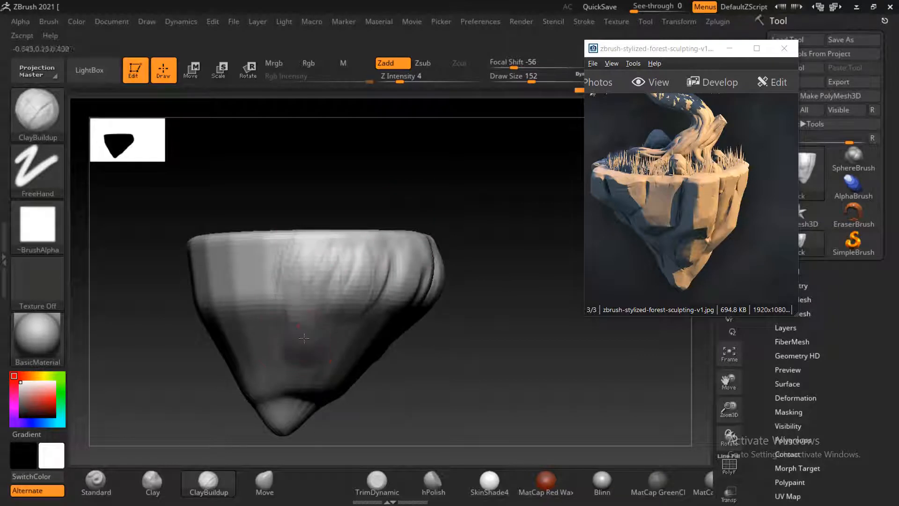
Add ClayBuildup volume to the lower slope and round out the wide bulge next to the central ridge.
{"action": "mouse_move", "coordinate": [426, 326]}
{"action": "left_mouse_down"}
{"action": "mouse_move", "coordinate": [401, 342]}
{"action": "mouse_move", "coordinate": [400, 358]}
{"action": "mouse_move", "coordinate": [373, 347]}
{"action": "left_mouse_up"}
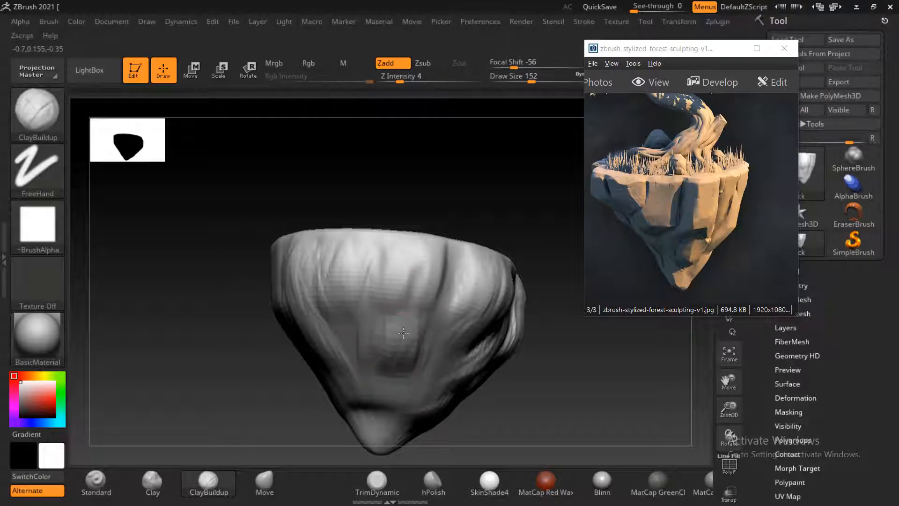
{"action": "mouse_move", "coordinate": [513, 364]}
{"action": "left_mouse_down"}
{"action": "mouse_move", "coordinate": [608, 387]}
{"action": "mouse_move", "coordinate": [624, 379]}
{"action": "mouse_move", "coordinate": [547, 358]}
{"action": "left_mouse_up"}
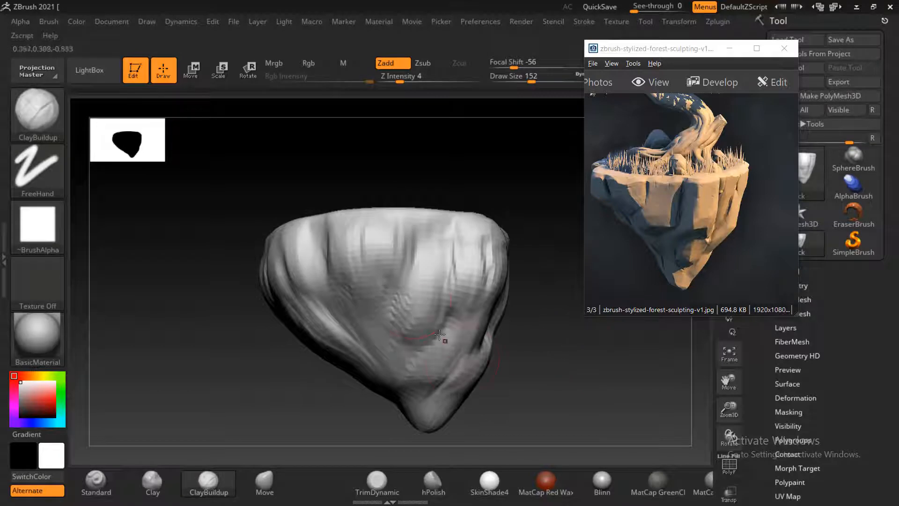
{"action": "mouse_move", "coordinate": [405, 310]}
{"action": "left_mouse_down"}
{"action": "mouse_move", "coordinate": [374, 247]}
{"action": "mouse_move", "coordinate": [356, 291]}
{"action": "mouse_move", "coordinate": [363, 328]}
{"action": "mouse_move", "coordinate": [333, 274]}
{"action": "left_mouse_up"}
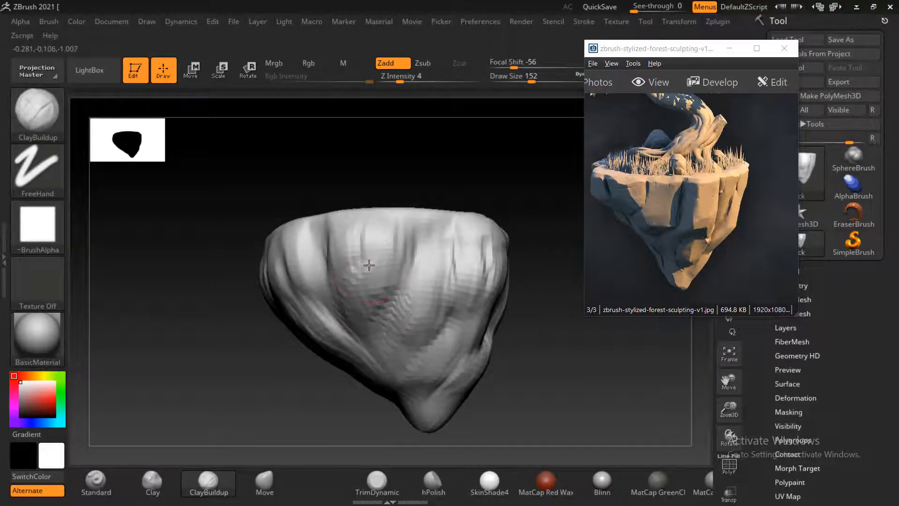
{"action": "mouse_move", "coordinate": [357, 290]}
{"action": "left_mouse_down"}
{"action": "mouse_move", "coordinate": [374, 275]}
{"action": "mouse_move", "coordinate": [403, 293]}
{"action": "mouse_move", "coordinate": [373, 299]}
{"action": "mouse_move", "coordinate": [367, 262]}
{"action": "left_mouse_up"}
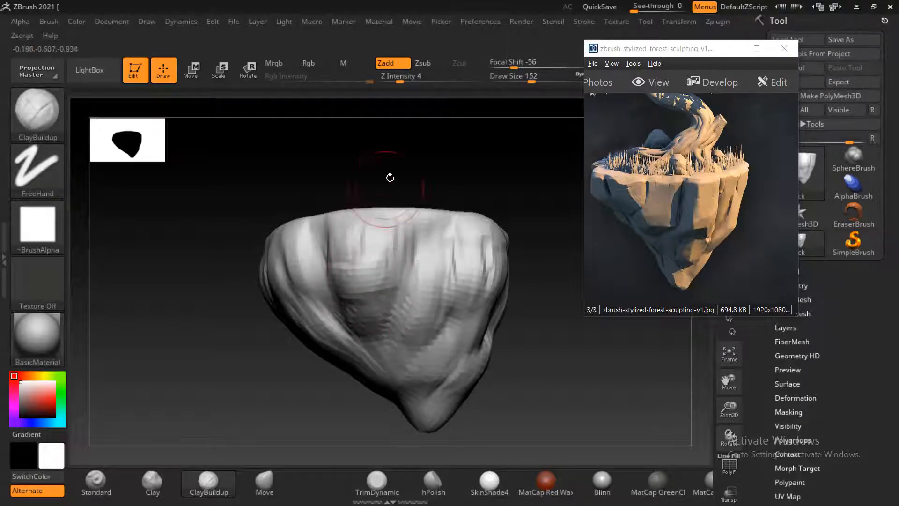
Raise vertical ClayBuildup ridges on the remaining flat, faceted flank, from the rim down towards the tip.
{"action": "mouse_move", "coordinate": [389, 177]}
{"action": "left_mouse_down"}
{"action": "mouse_move", "coordinate": [374, 161]}
{"action": "mouse_move", "coordinate": [497, 257]}
{"action": "mouse_move", "coordinate": [522, 345]}
{"action": "mouse_move", "coordinate": [521, 392]}
{"action": "mouse_move", "coordinate": [334, 313]}
{"action": "mouse_move", "coordinate": [221, 245]}
{"action": "left_mouse_up"}
{"action": "mouse_move", "coordinate": [345, 257]}
{"action": "left_mouse_down"}
{"action": "mouse_move", "coordinate": [382, 287]}
{"action": "mouse_move", "coordinate": [364, 306]}
{"action": "mouse_move", "coordinate": [360, 271]}
{"action": "mouse_move", "coordinate": [374, 269]}
{"action": "mouse_move", "coordinate": [406, 314]}
{"action": "mouse_move", "coordinate": [409, 276]}
{"action": "left_mouse_up"}
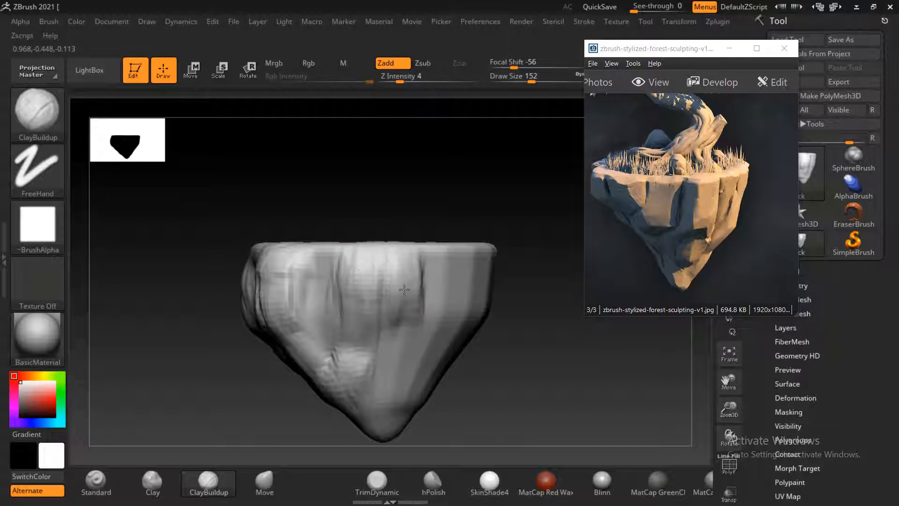
{"action": "left_click_drag", "start_coordinate": [457, 178], "coordinate": [442, 231]}
{"action": "left_click_drag", "start_coordinate": [494, 315], "coordinate": [493, 298]}
{"action": "left_click_drag", "start_coordinate": [475, 247], "coordinate": [479, 308]}
{"action": "mouse_move", "coordinate": [473, 345]}
{"action": "left_mouse_down"}
{"action": "mouse_move", "coordinate": [458, 397]}
{"action": "mouse_move", "coordinate": [461, 358]}
{"action": "mouse_move", "coordinate": [477, 375]}
{"action": "mouse_move", "coordinate": [464, 329]}
{"action": "left_mouse_up"}
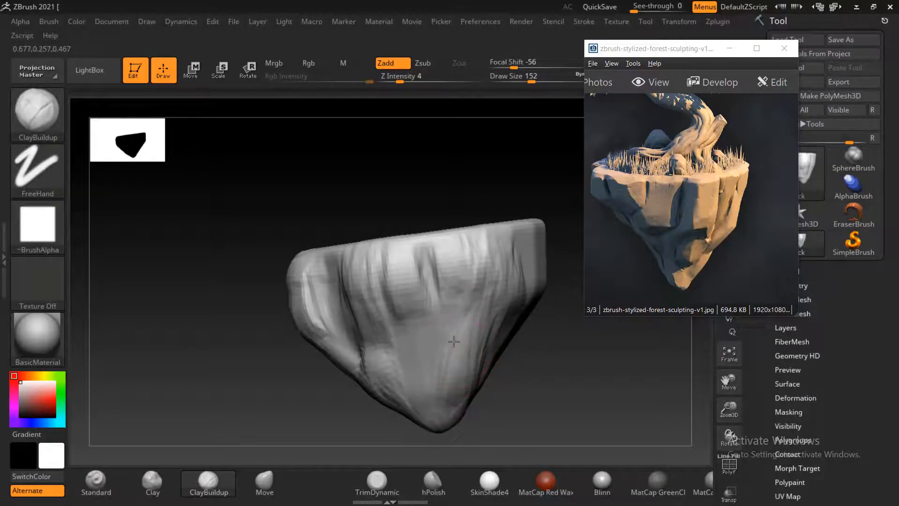
Fill the flat gap below the rim on the opposite side with rounded ClayBuildup bulges and a groove between them.
{"action": "mouse_move", "coordinate": [532, 361]}
{"action": "left_mouse_down"}
{"action": "mouse_move", "coordinate": [422, 347]}
{"action": "mouse_move", "coordinate": [486, 356]}
{"action": "left_mouse_up"}
{"action": "left_click_drag", "start_coordinate": [527, 286], "coordinate": [543, 304]}
{"action": "left_click_drag", "start_coordinate": [522, 224], "coordinate": [515, 182], "text": "shift"}
{"action": "left_click_drag", "start_coordinate": [550, 238], "coordinate": [411, 250], "text": "alt"}
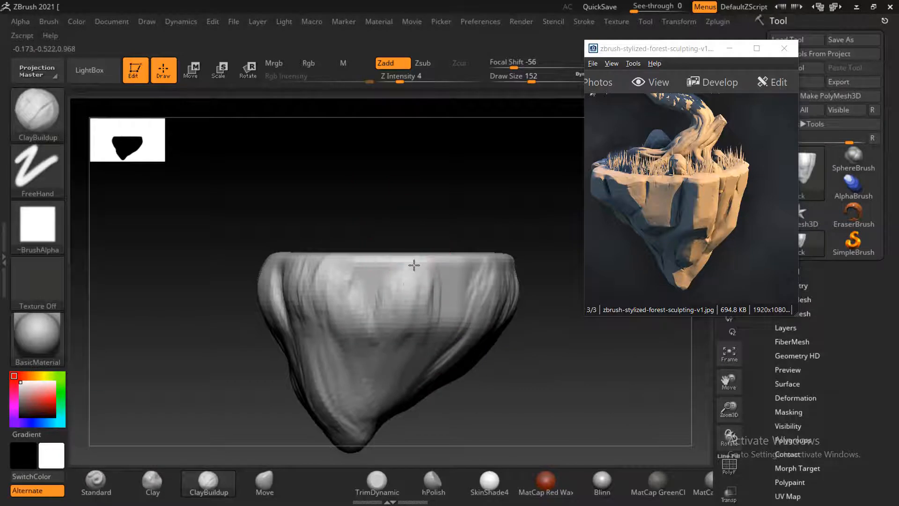
{"action": "mouse_move", "coordinate": [416, 304]}
{"action": "left_mouse_down"}
{"action": "mouse_move", "coordinate": [440, 280]}
{"action": "mouse_move", "coordinate": [417, 316]}
{"action": "left_mouse_up"}
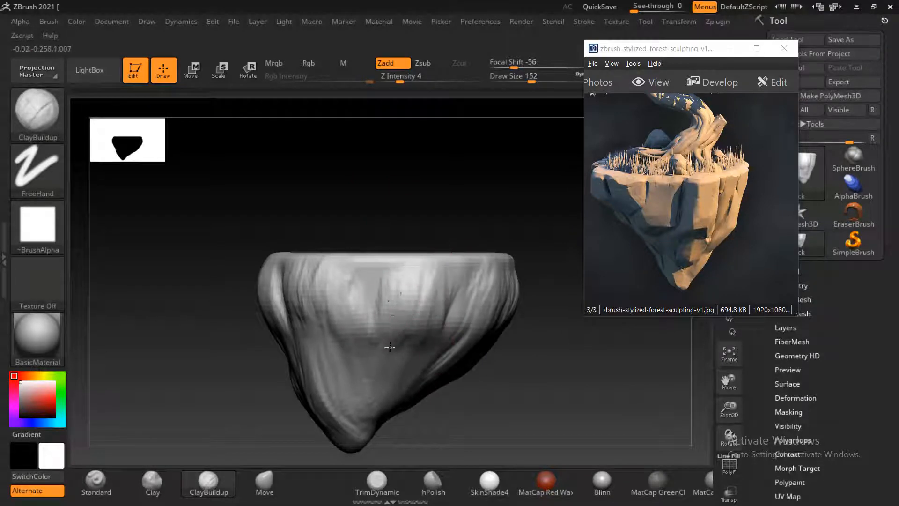
{"action": "left_click_drag", "start_coordinate": [381, 274], "coordinate": [393, 333]}
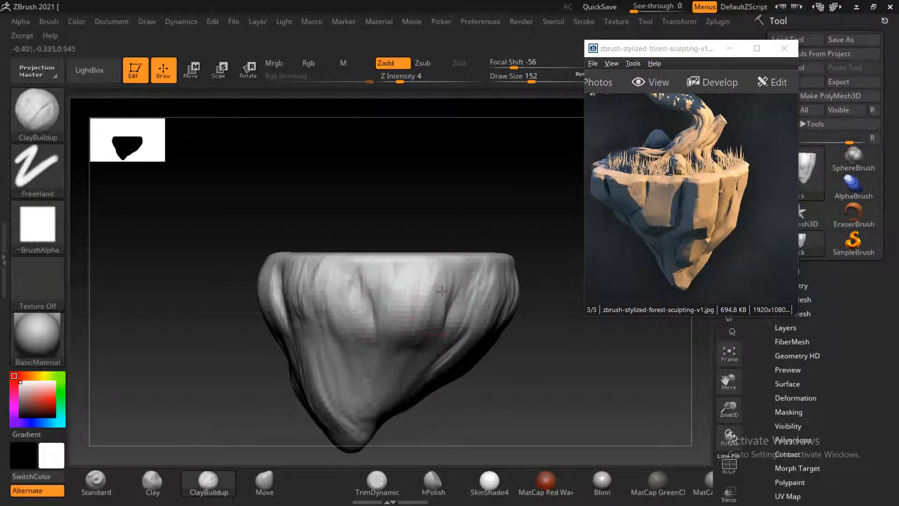
{"action": "left_click_drag", "start_coordinate": [442, 292], "coordinate": [400, 356]}
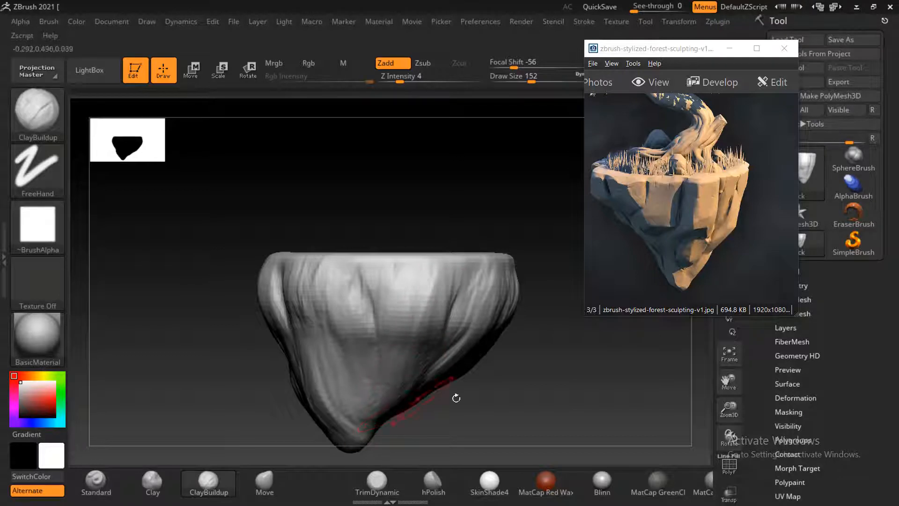
Thicken the central ridge and its neighbouring bulge, and push the bulges around the top rim outward with ClayBuildup strokes.
{"action": "mouse_move", "coordinate": [456, 397]}
{"action": "left_mouse_down"}
{"action": "mouse_move", "coordinate": [534, 410]}
{"action": "mouse_move", "coordinate": [291, 381]}
{"action": "mouse_move", "coordinate": [334, 341]}
{"action": "mouse_move", "coordinate": [320, 381]}
{"action": "left_mouse_up"}
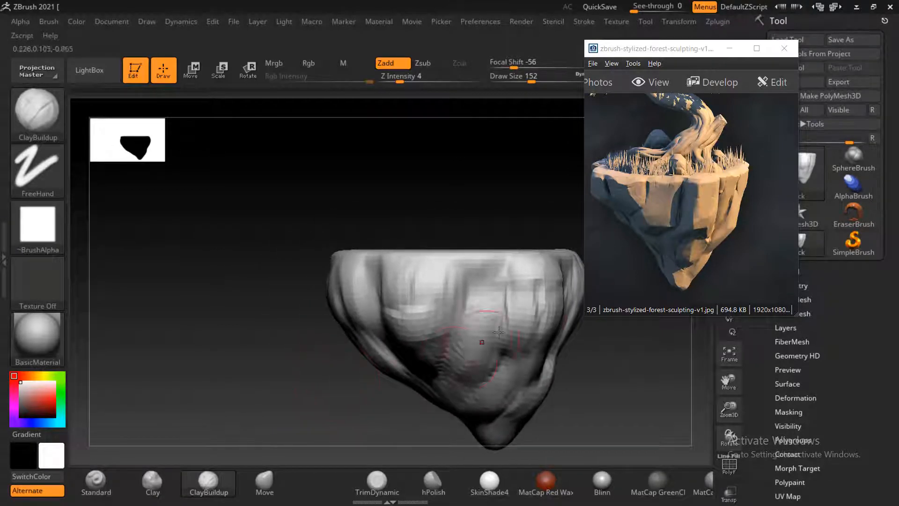
{"action": "mouse_move", "coordinate": [499, 332]}
{"action": "left_mouse_down"}
{"action": "mouse_move", "coordinate": [531, 267]}
{"action": "mouse_move", "coordinate": [556, 316]}
{"action": "mouse_move", "coordinate": [510, 262]}
{"action": "mouse_move", "coordinate": [516, 292]}
{"action": "left_mouse_up"}
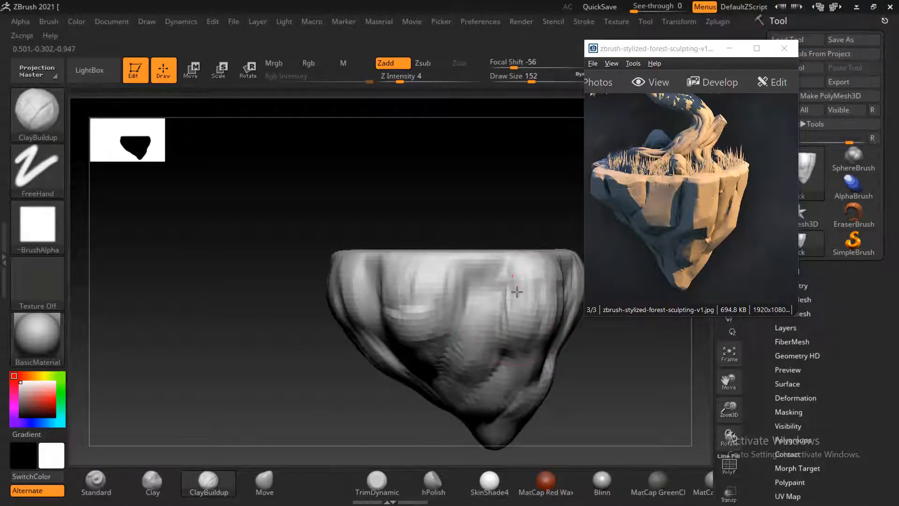
{"action": "left_click_drag", "start_coordinate": [494, 194], "coordinate": [476, 352]}
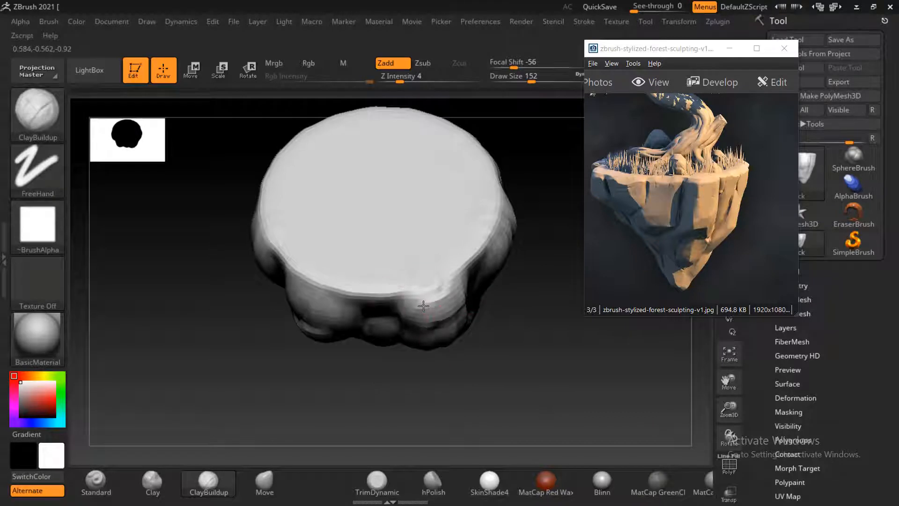
{"action": "left_click_drag", "start_coordinate": [423, 306], "coordinate": [420, 318]}
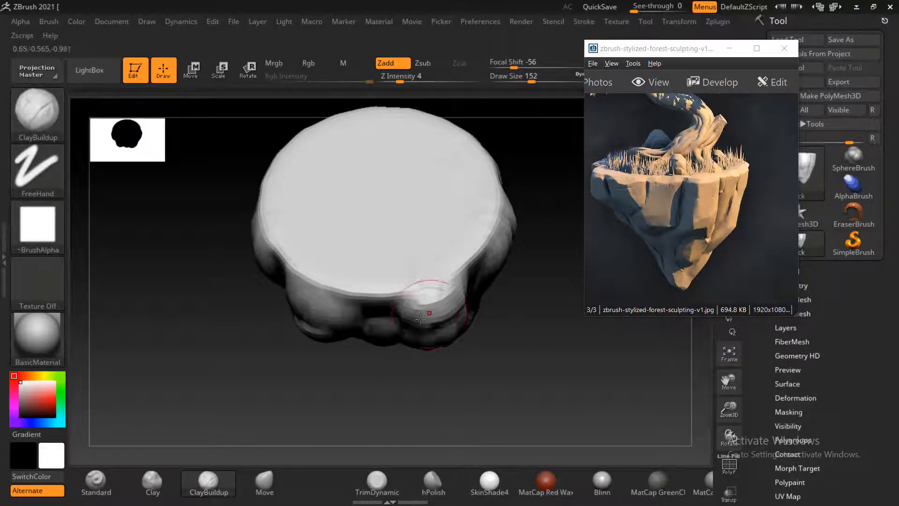
{"action": "left_click", "coordinate": [319, 296]}
{"action": "mouse_move", "coordinate": [319, 296]}
{"action": "left_mouse_down"}
{"action": "mouse_move", "coordinate": [328, 309]}
{"action": "mouse_move", "coordinate": [319, 262]}
{"action": "left_mouse_up"}
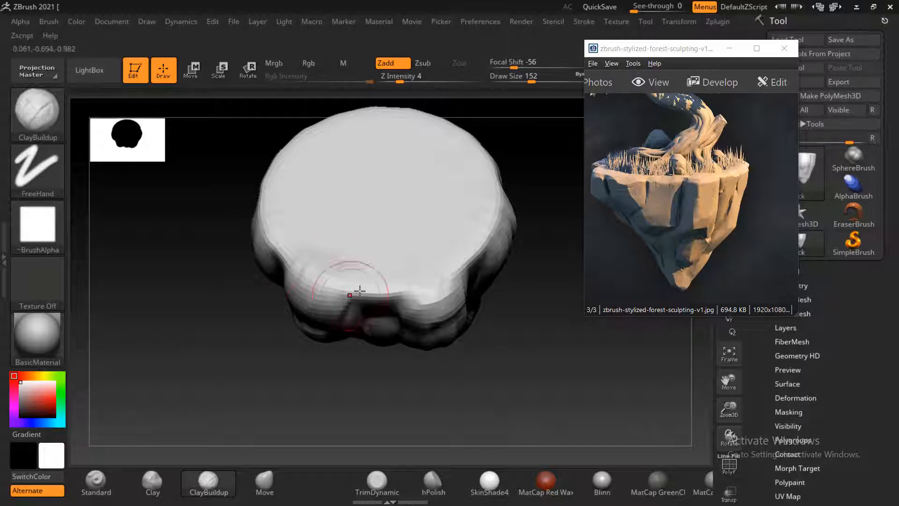
{"action": "mouse_move", "coordinate": [412, 264]}
{"action": "left_mouse_down"}
{"action": "mouse_move", "coordinate": [444, 273]}
{"action": "mouse_move", "coordinate": [431, 285]}
{"action": "left_mouse_up"}
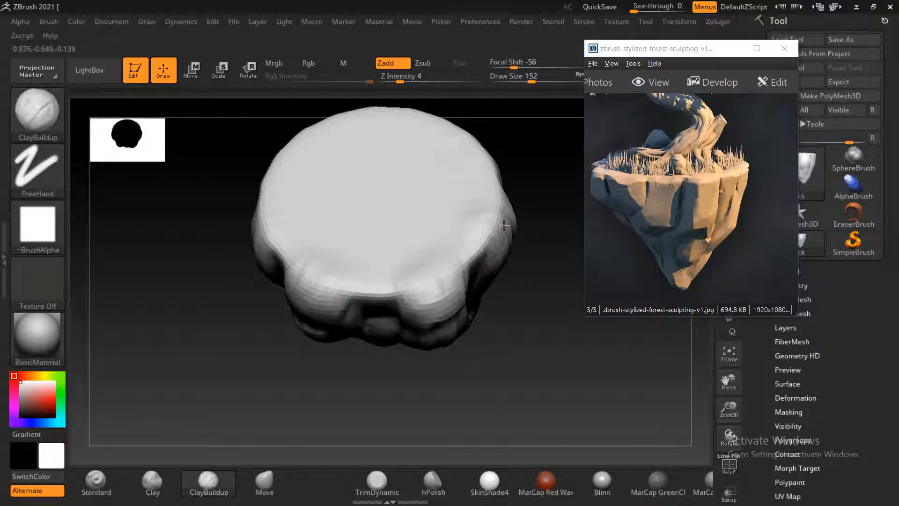
{"action": "left_click_drag", "start_coordinate": [504, 225], "coordinate": [487, 226]}
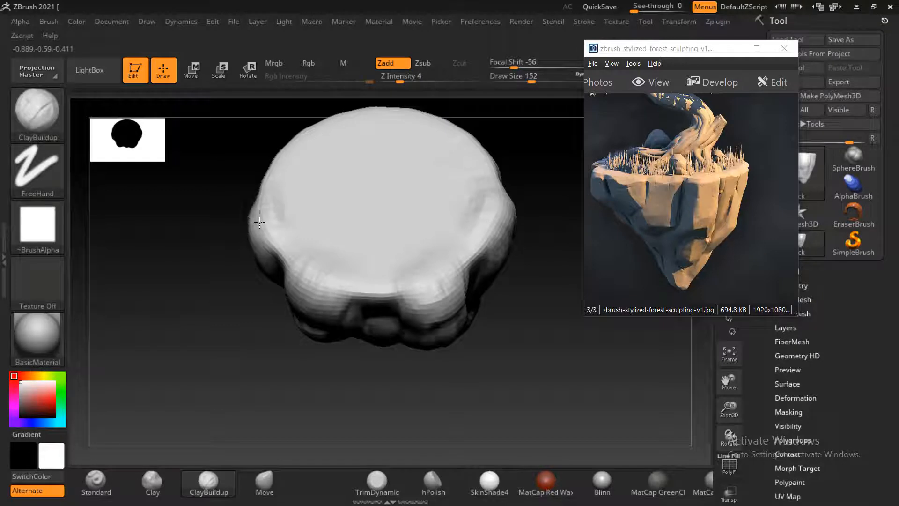
{"action": "mouse_move", "coordinate": [276, 141]}
{"action": "left_mouse_down"}
{"action": "mouse_move", "coordinate": [525, 145]}
{"action": "mouse_move", "coordinate": [557, 237]}
{"action": "left_mouse_up"}
{"action": "left_click", "coordinate": [347, 191]}
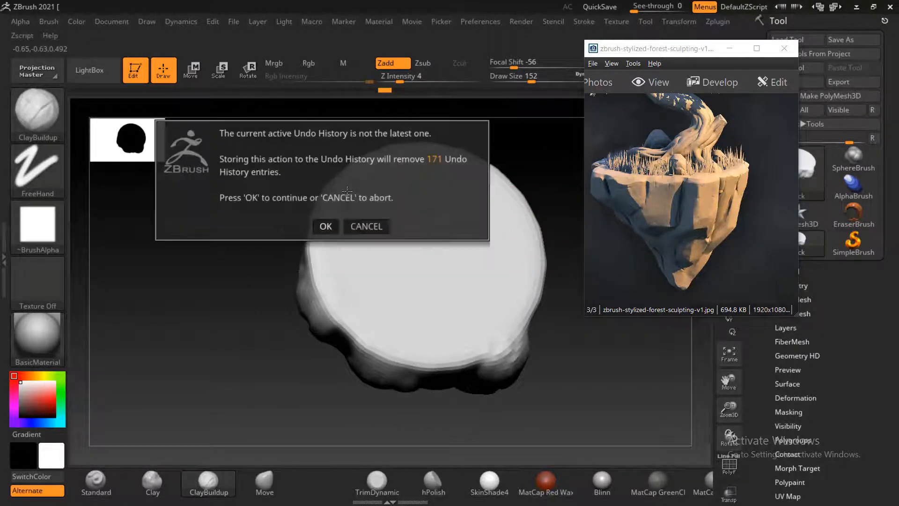
{"action": "left_click", "coordinate": [328, 226]}
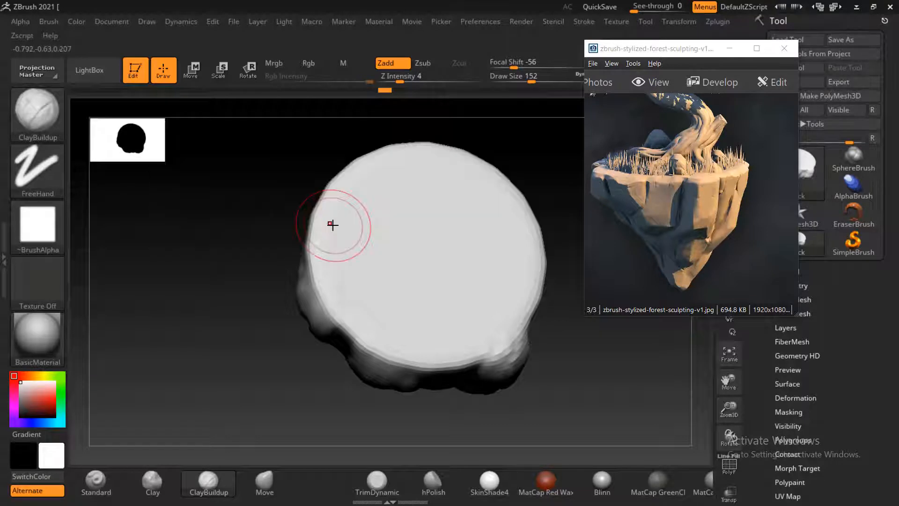
{"action": "mouse_move", "coordinate": [295, 210]}
{"action": "left_mouse_down"}
{"action": "mouse_move", "coordinate": [421, 214]}
{"action": "mouse_move", "coordinate": [426, 229]}
{"action": "mouse_move", "coordinate": [464, 176]}
{"action": "mouse_move", "coordinate": [501, 310]}
{"action": "mouse_move", "coordinate": [588, 378]}
{"action": "mouse_move", "coordinate": [465, 345]}
{"action": "mouse_move", "coordinate": [473, 341]}
{"action": "mouse_move", "coordinate": [475, 359]}
{"action": "left_mouse_up"}
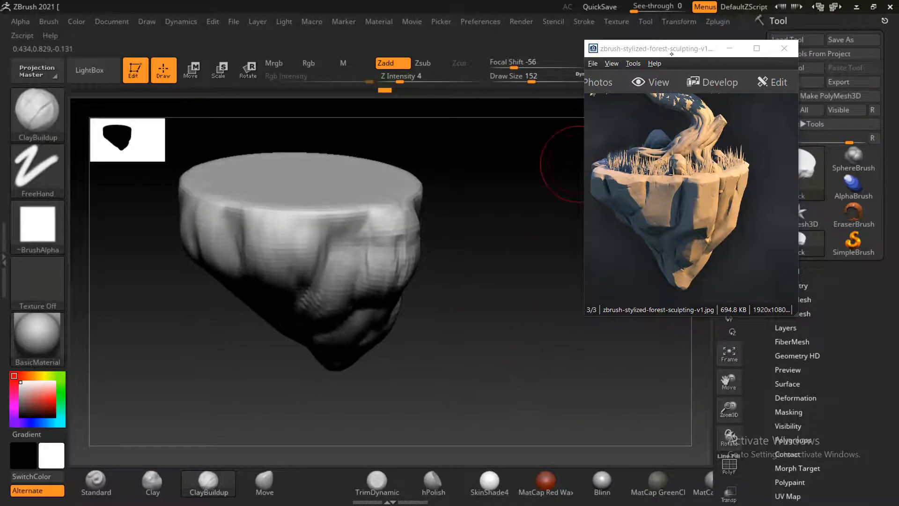
{"action": "mouse_move", "coordinate": [672, 53]}
{"action": "left_mouse_down"}
{"action": "mouse_move", "coordinate": [749, 157]}
{"action": "mouse_move", "coordinate": [733, 139]}
{"action": "left_mouse_up"}
{"action": "mouse_move", "coordinate": [444, 254]}
{"action": "left_mouse_down"}
{"action": "mouse_move", "coordinate": [465, 260]}
{"action": "mouse_move", "coordinate": [497, 232]}
{"action": "left_mouse_up"}
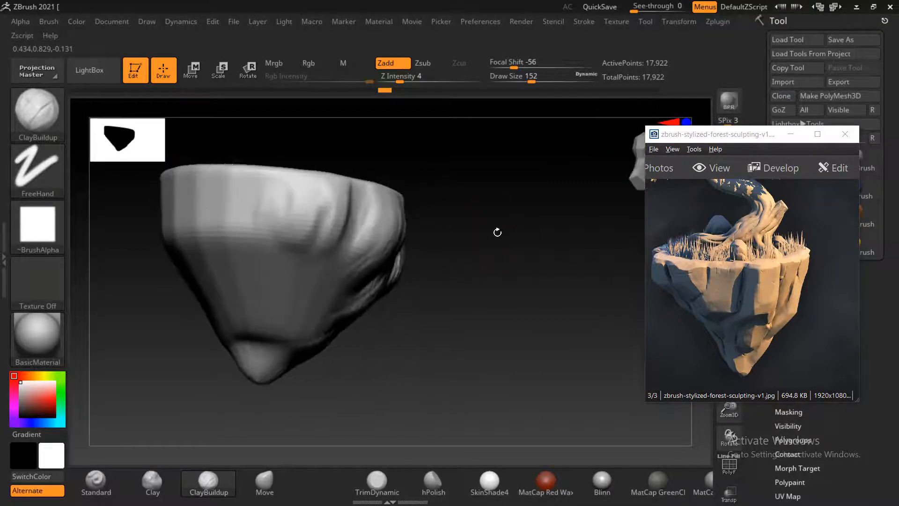
{"action": "left_click", "coordinate": [231, 194]}
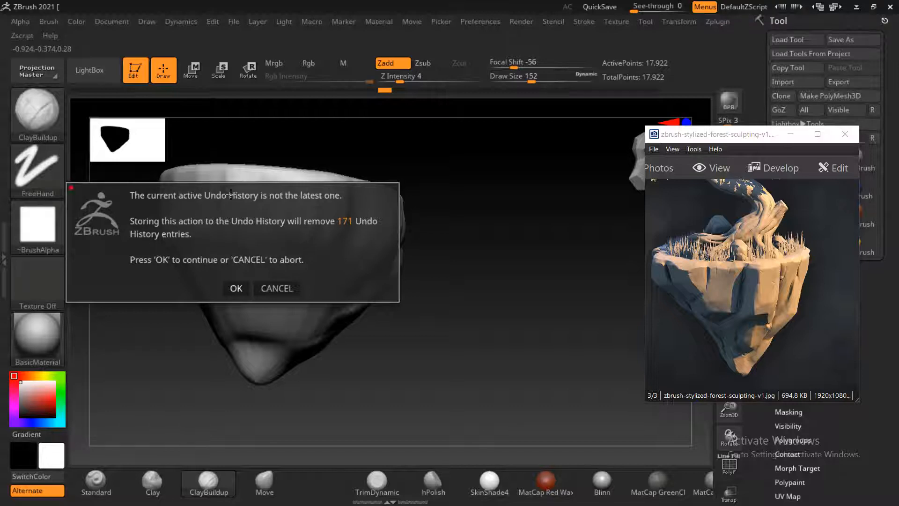
{"action": "left_click", "coordinate": [234, 284]}
Restore the latest sculpted state of the rock by redoing through the undo history, and place the reference image beside the model.
{"action": "left_click_drag", "start_coordinate": [731, 134], "coordinate": [454, 293]}
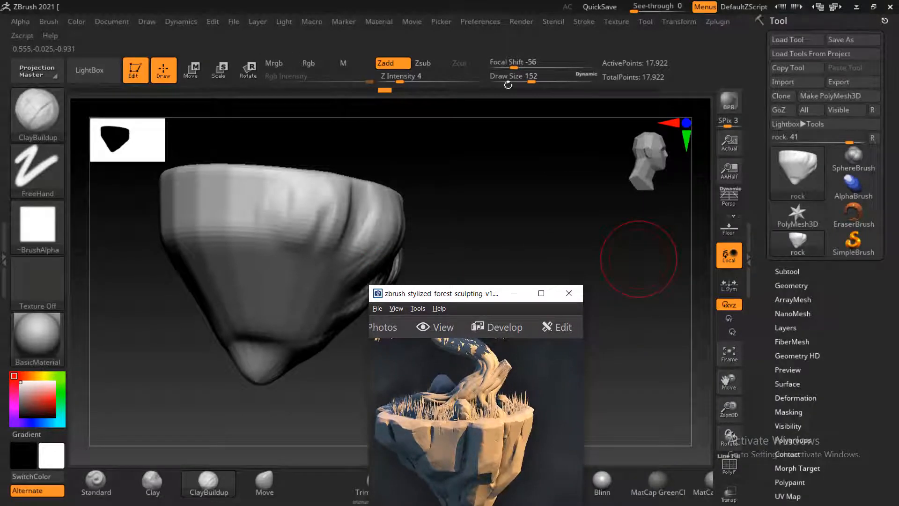
{"action": "left_click", "coordinate": [638, 259]}
{"action": "key", "text": "ctrl+shift+z"}
{"action": "key", "text": "ctrl+shift+z"}
{"action": "key", "text": "ctrl+shift+z"}
{"action": "key", "text": "ctrl+shift+z"}
{"action": "key", "text": "ctrl+shift+z"}
{"action": "key", "text": "ctrl+shift+z"}
{"action": "key", "text": "ctrl+shift+z"}
{"action": "key", "text": "ctrl+shift+z"}
{"action": "key", "text": "ctrl+shift+z"}
{"action": "key", "text": "ctrl+shift+z"}
{"action": "key", "text": "ctrl+shift+z"}
{"action": "key", "text": "ctrl+shift+z"}
{"action": "key", "text": "ctrl+shift+z"}
{"action": "key", "text": "ctrl+shift+z"}
{"action": "key", "text": "ctrl+shift+z"}
{"action": "key", "text": "ctrl+shift+z"}
{"action": "key", "text": "ctrl+shift+z"}
{"action": "key", "text": "ctrl+shift+z"}
{"action": "key", "text": "ctrl+shift+z"}
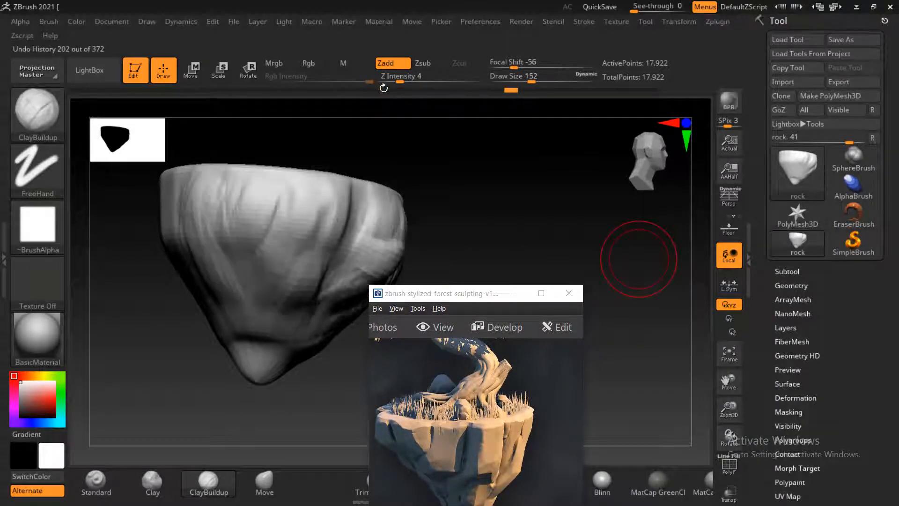
{"action": "left_click_drag", "start_coordinate": [518, 174], "coordinate": [484, 246]}
{"action": "left_click_drag", "start_coordinate": [490, 293], "coordinate": [637, 201]}
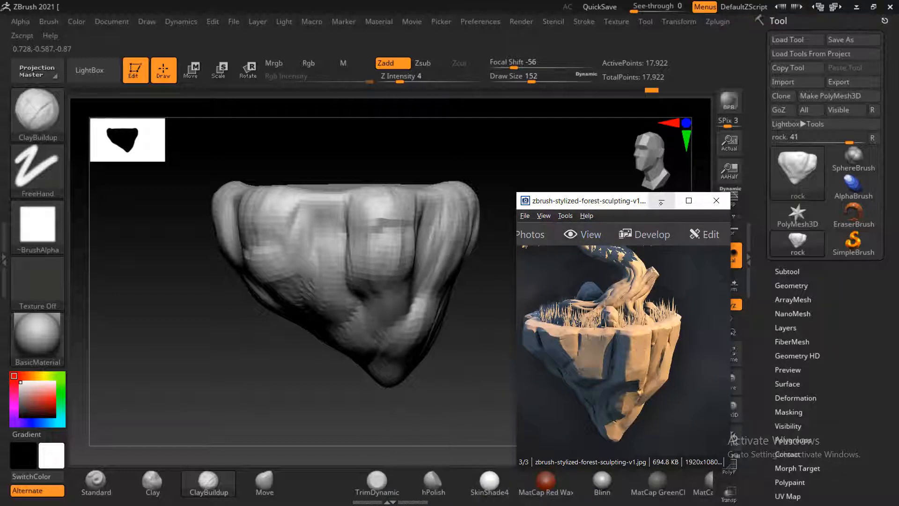
{"action": "mouse_move", "coordinate": [436, 367]}
{"action": "left_mouse_down"}
{"action": "mouse_move", "coordinate": [473, 370]}
{"action": "mouse_move", "coordinate": [449, 377]}
{"action": "left_mouse_up"}
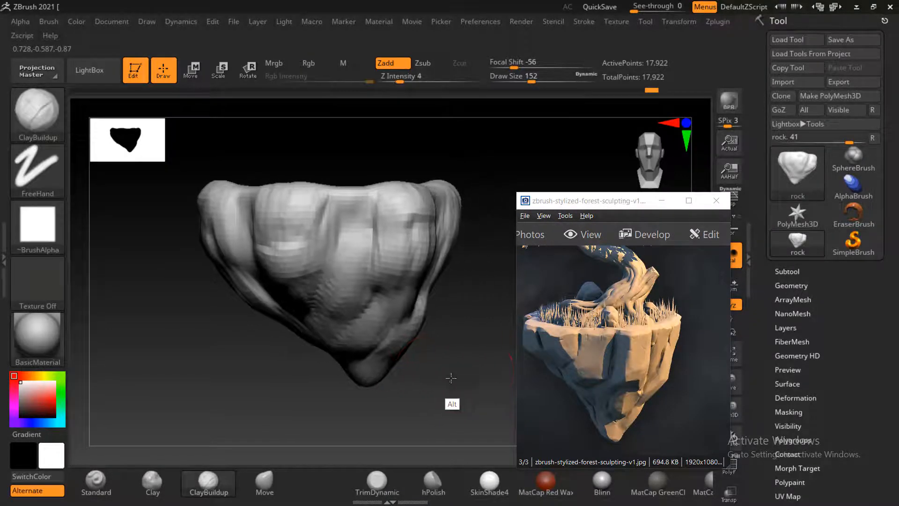
Flatten the upper face of the bulge beside the central ridge into a plane with the TrimDynamic brush.
{"action": "left_click", "coordinate": [377, 482]}
{"action": "mouse_move", "coordinate": [408, 201]}
{"action": "left_mouse_down"}
{"action": "mouse_move", "coordinate": [403, 234]}
{"action": "mouse_move", "coordinate": [414, 218]}
{"action": "mouse_move", "coordinate": [407, 214]}
{"action": "left_mouse_up"}
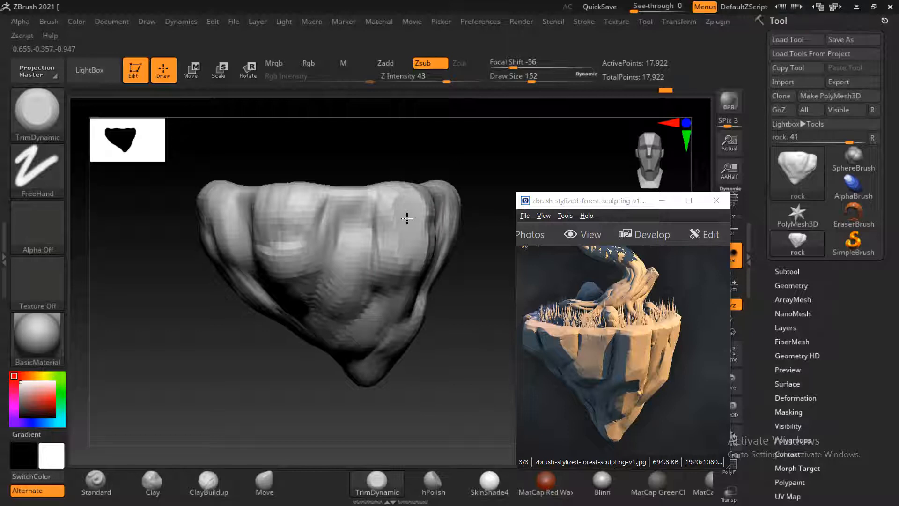
{"action": "mouse_move", "coordinate": [407, 218]}
{"action": "left_mouse_down"}
{"action": "mouse_move", "coordinate": [411, 201]}
{"action": "mouse_move", "coordinate": [470, 227]}
{"action": "left_mouse_up"}
{"action": "key", "text": "alt+Tab"}
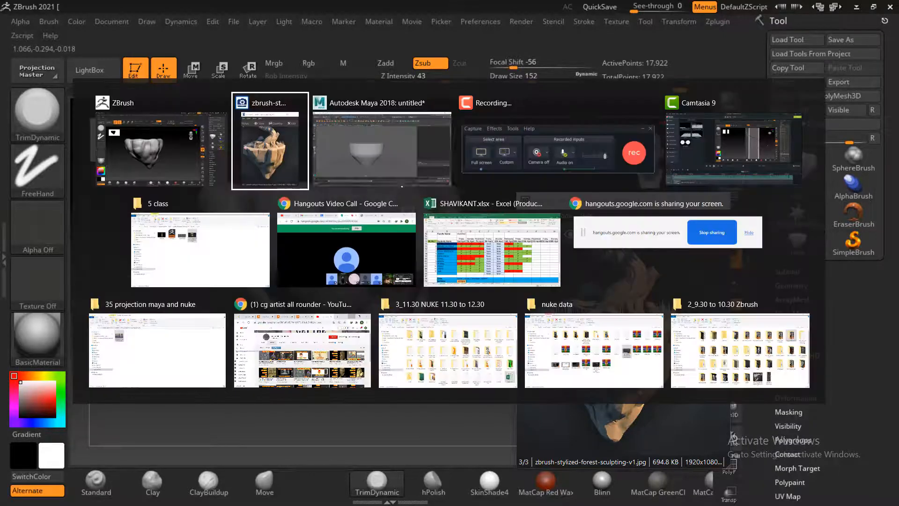
{"action": "left_click", "coordinate": [579, 155]}
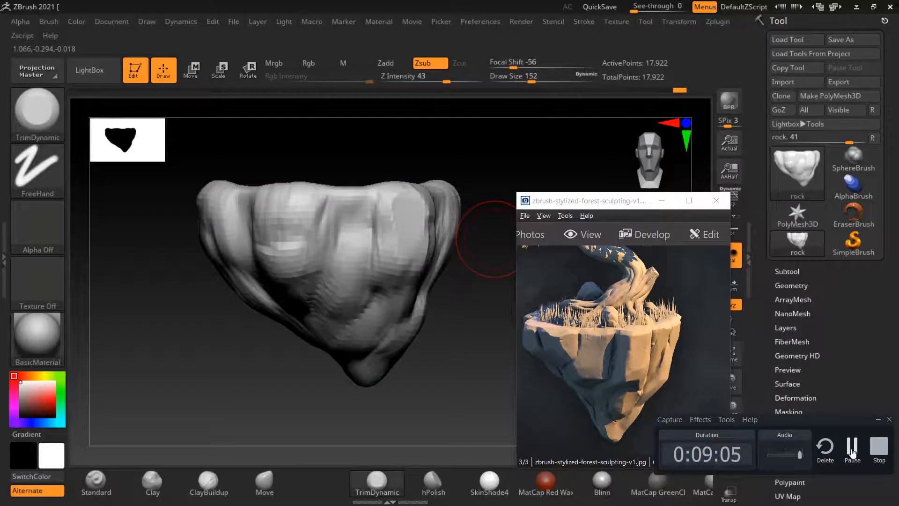
{"action": "left_click", "coordinate": [843, 453]}
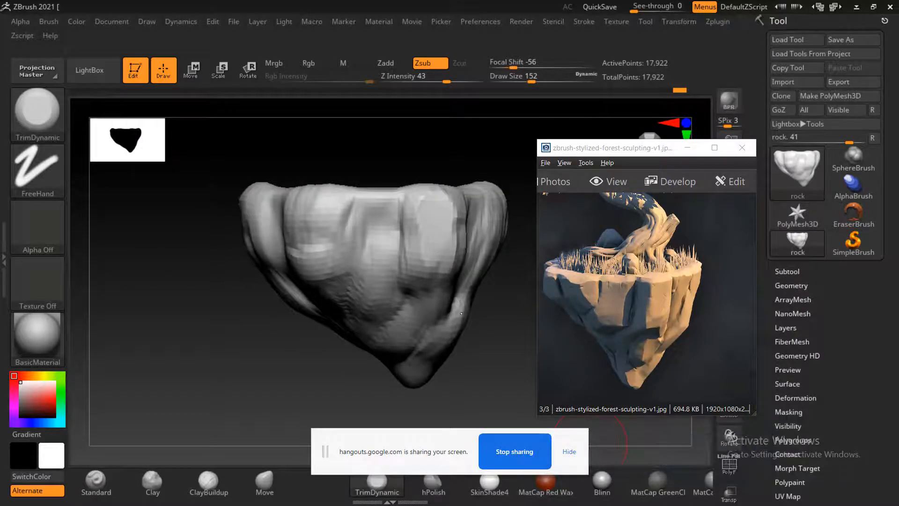
Flatten the same bulge further down its face with TrimDynamic and hide the screen-sharing notice.
{"action": "mouse_move", "coordinate": [491, 349]}
{"action": "left_mouse_down"}
{"action": "mouse_move", "coordinate": [510, 373]}
{"action": "mouse_move", "coordinate": [488, 262]}
{"action": "mouse_move", "coordinate": [477, 279]}
{"action": "left_mouse_up"}
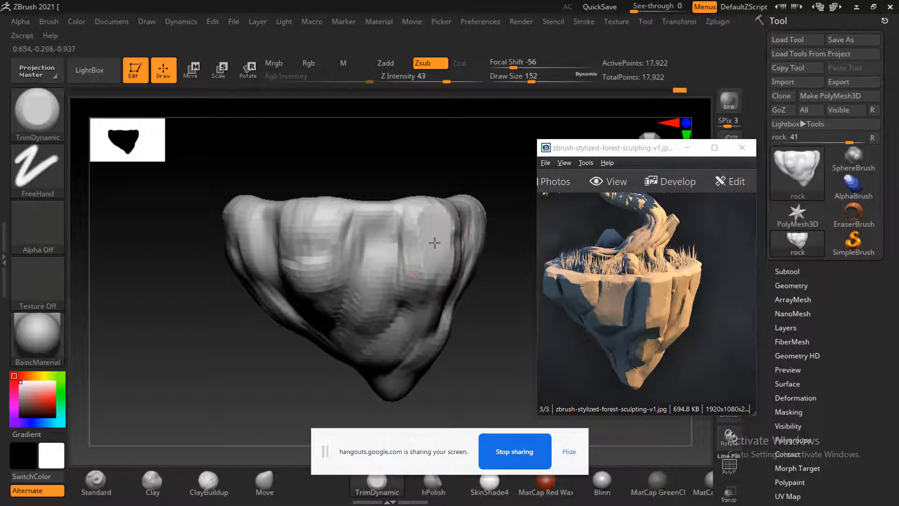
{"action": "left_click", "coordinate": [569, 451]}
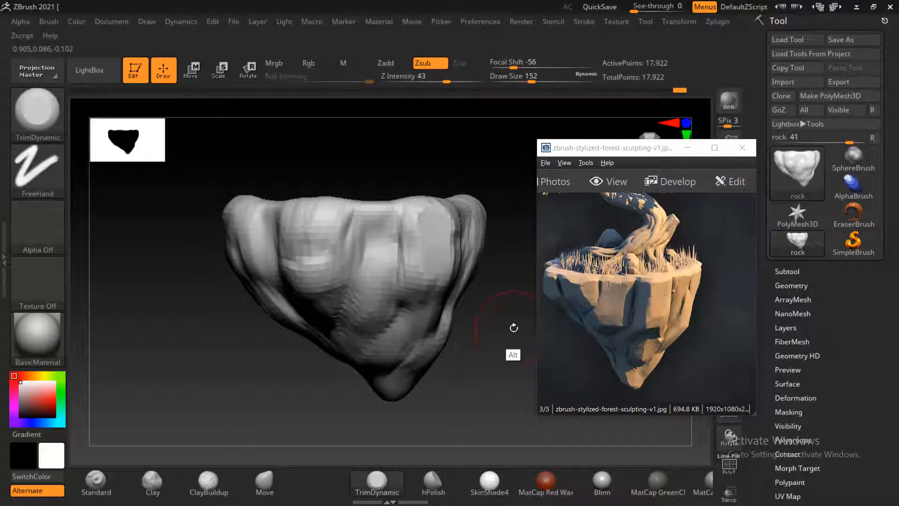
Stretch the rock's lower tip downward into a longer, narrower point with the Move brush at draw size 296.
{"action": "left_click_drag", "start_coordinate": [514, 327], "coordinate": [499, 317], "text": "alt"}
{"action": "left_click", "coordinate": [265, 481]}
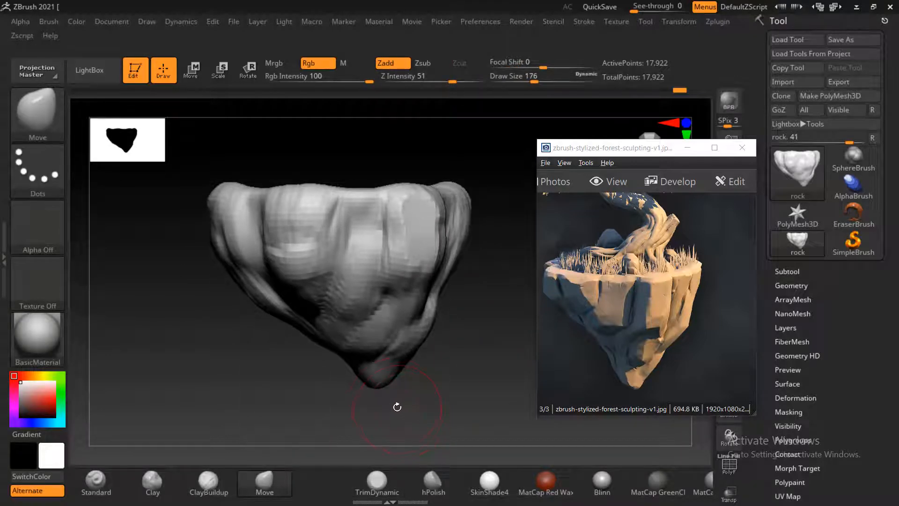
{"action": "left_click_drag", "start_coordinate": [378, 383], "coordinate": [383, 399]}
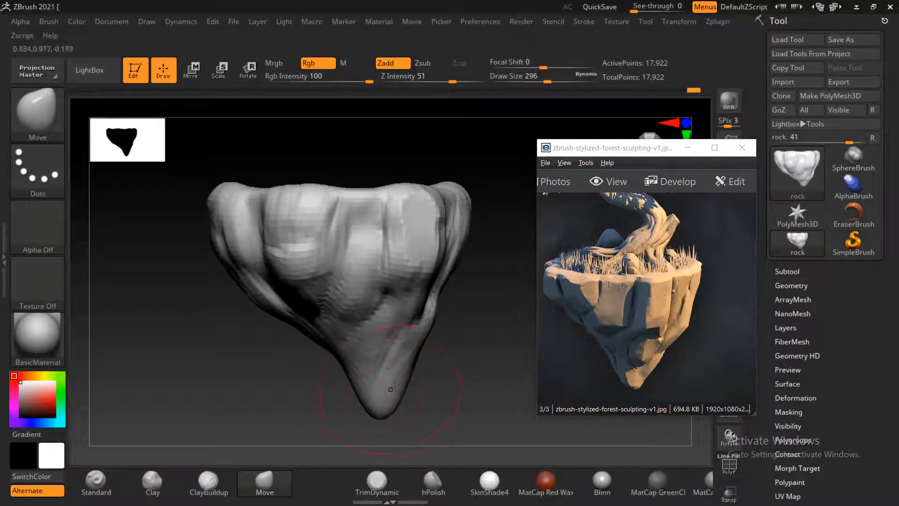
{"action": "mouse_move", "coordinate": [457, 374]}
{"action": "left_mouse_down"}
{"action": "mouse_move", "coordinate": [481, 363]}
{"action": "mouse_move", "coordinate": [431, 387]}
{"action": "mouse_move", "coordinate": [449, 381]}
{"action": "mouse_move", "coordinate": [455, 441]}
{"action": "left_mouse_up"}
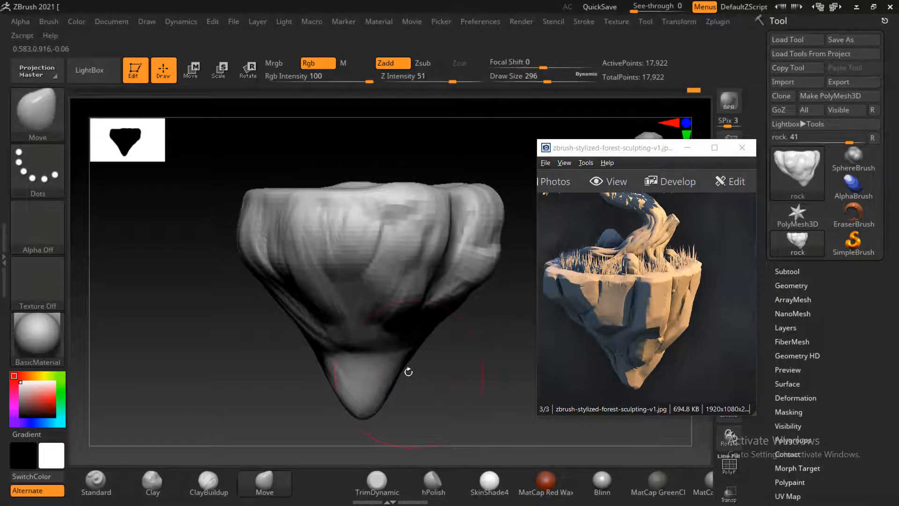
{"action": "mouse_move", "coordinate": [421, 366]}
{"action": "left_mouse_down"}
{"action": "mouse_move", "coordinate": [453, 361]}
{"action": "mouse_move", "coordinate": [403, 369]}
{"action": "mouse_move", "coordinate": [472, 350]}
{"action": "mouse_move", "coordinate": [486, 361]}
{"action": "mouse_move", "coordinate": [497, 347]}
{"action": "mouse_move", "coordinate": [477, 355]}
{"action": "left_mouse_up"}
{"action": "key", "text": "shift"}
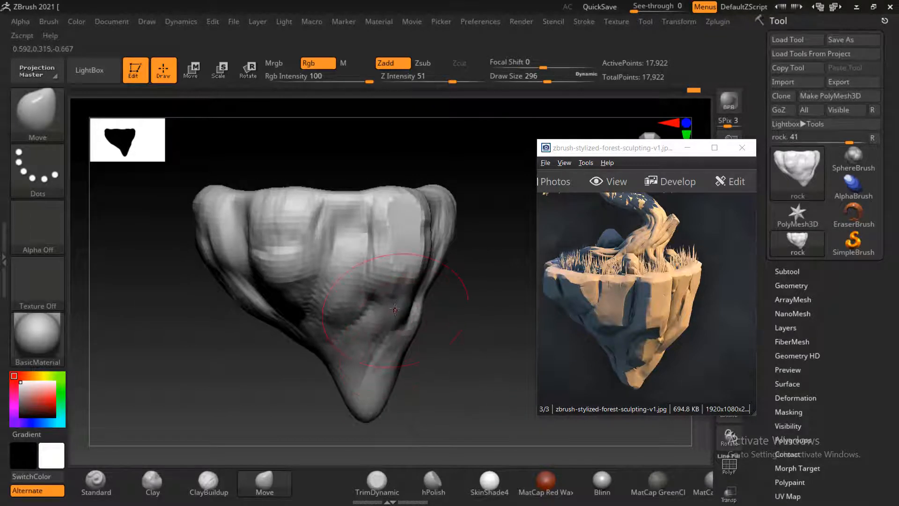
Reshape the lower ends of the central ridge and its neighbouring bulge with the Move brush, reducing the draw size to 256.
{"action": "left_click_drag", "start_coordinate": [395, 308], "coordinate": [393, 316]}
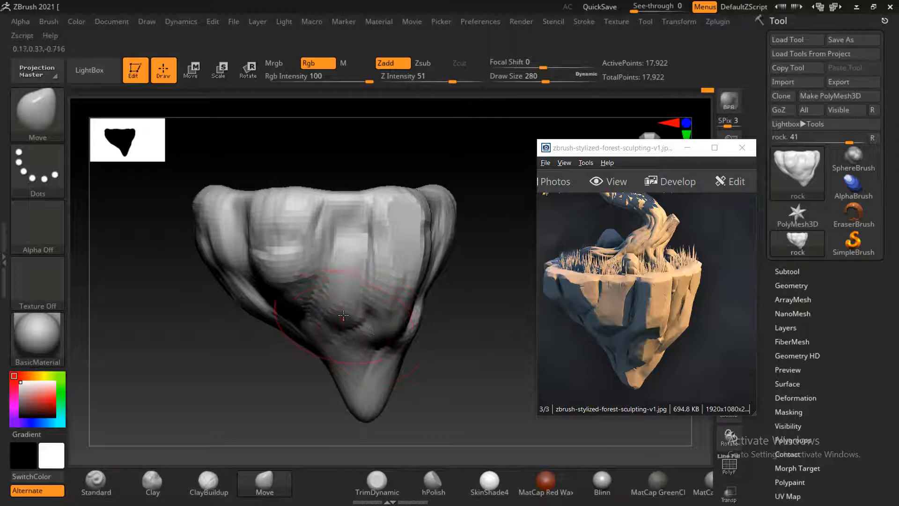
{"action": "left_click_drag", "start_coordinate": [344, 307], "coordinate": [341, 311]}
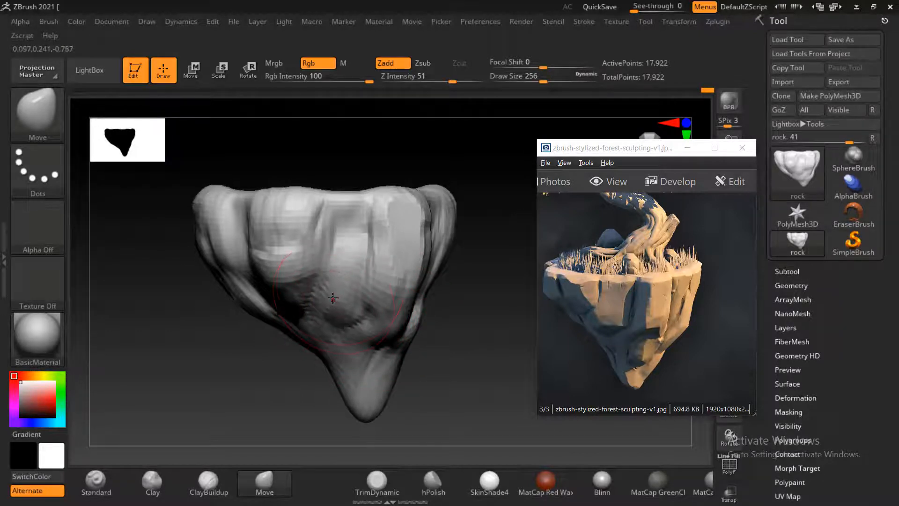
{"action": "left_click_drag", "start_coordinate": [350, 272], "coordinate": [351, 250]}
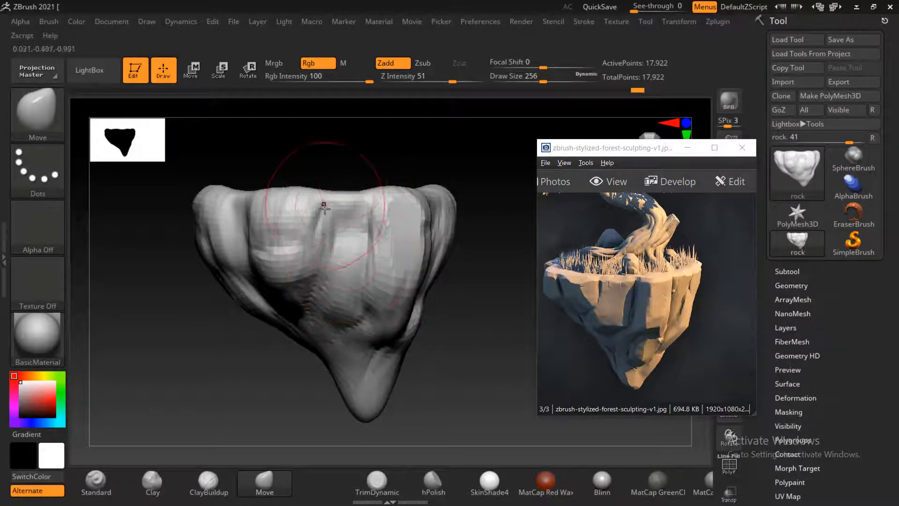
Switch to the TrimDynamic brush at draw size 140 and subdivide the rock mesh once.
{"action": "left_click", "coordinate": [377, 479]}
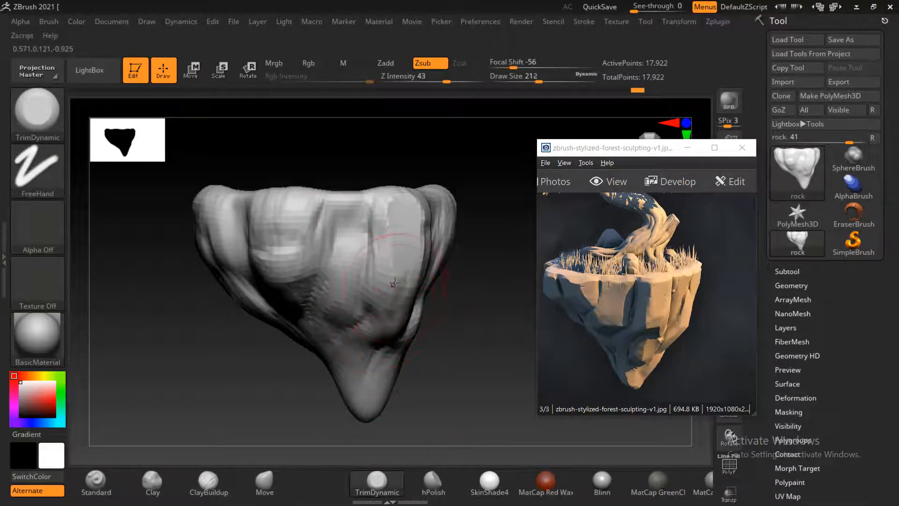
{"action": "key", "text": "["}
{"action": "key", "text": "["}
{"action": "key", "text": "["}
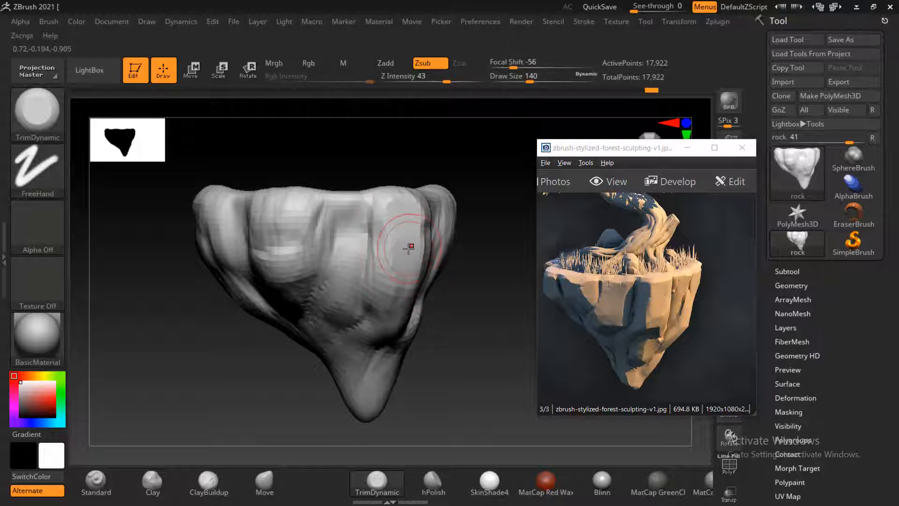
{"action": "key", "text": "ctrl+d"}
Smooth the central ridge's face and cut flat facets into the undersides of the ridge and its neighbouring bulge with TrimDynamic.
{"action": "mouse_move", "coordinate": [352, 234]}
{"action": "left_mouse_down"}
{"action": "mouse_move", "coordinate": [327, 254]}
{"action": "mouse_move", "coordinate": [360, 248]}
{"action": "mouse_move", "coordinate": [346, 216]}
{"action": "mouse_move", "coordinate": [328, 237]}
{"action": "mouse_move", "coordinate": [355, 249]}
{"action": "mouse_move", "coordinate": [353, 231]}
{"action": "mouse_move", "coordinate": [357, 267]}
{"action": "mouse_move", "coordinate": [345, 257]}
{"action": "left_mouse_up"}
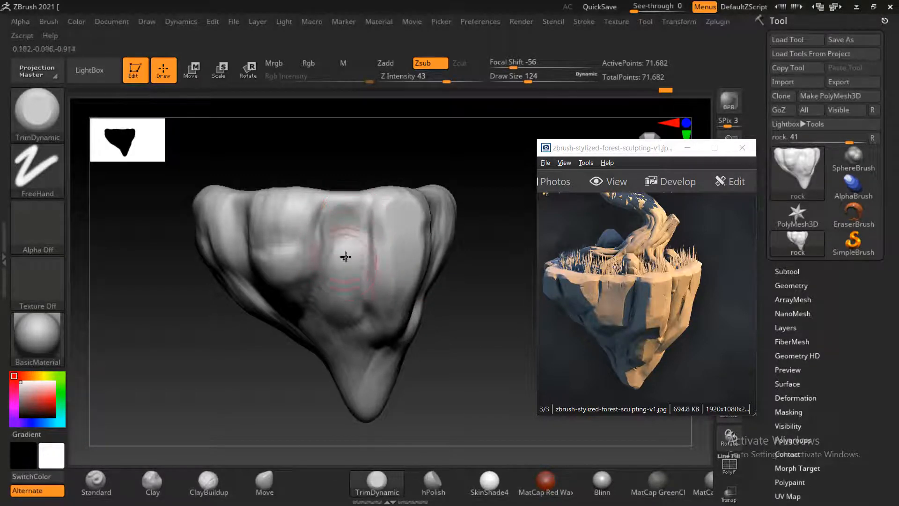
{"action": "left_click_drag", "start_coordinate": [458, 339], "coordinate": [452, 290]}
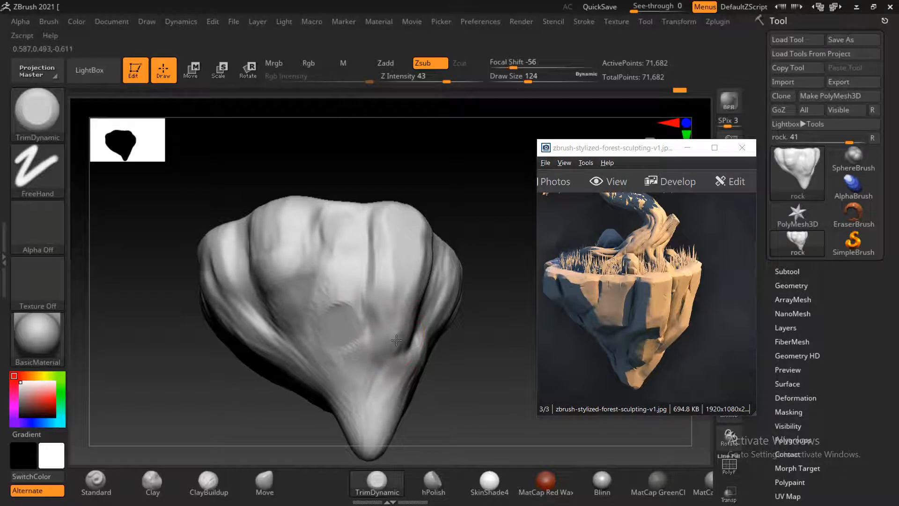
{"action": "left_click_drag", "start_coordinate": [390, 340], "coordinate": [389, 339]}
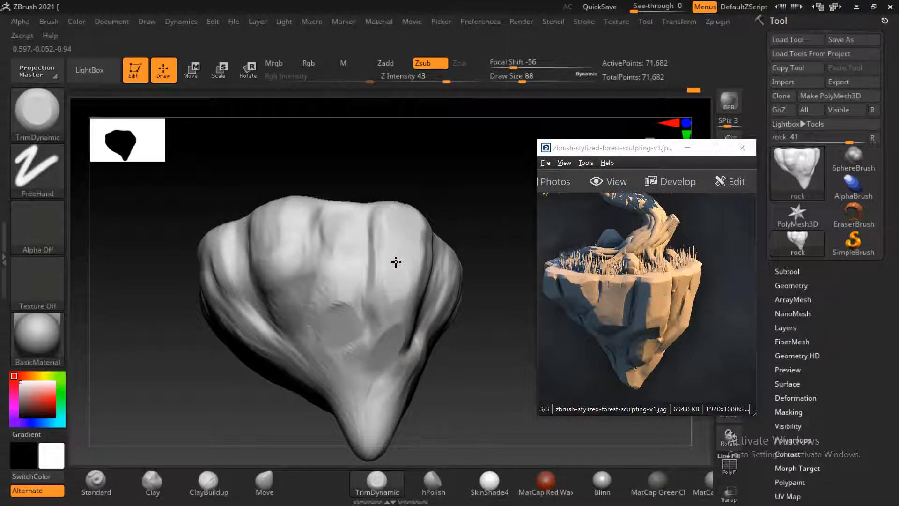
Flatten the long face and lower facet of the bulge beside the central ridge with TrimDynamic, and widen the reference image window slightly.
{"action": "left_click_drag", "start_coordinate": [466, 182], "coordinate": [421, 215]}
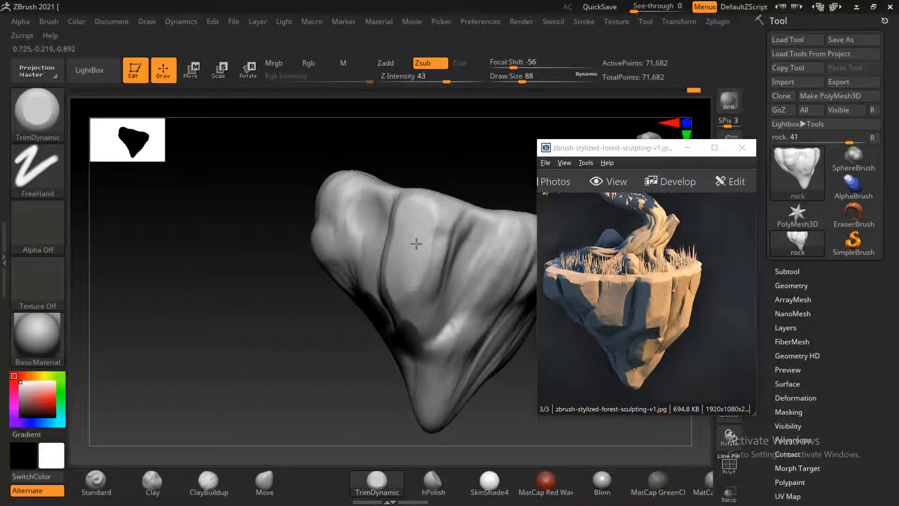
{"action": "mouse_move", "coordinate": [424, 214]}
{"action": "left_mouse_down"}
{"action": "mouse_move", "coordinate": [438, 200]}
{"action": "mouse_move", "coordinate": [420, 224]}
{"action": "mouse_move", "coordinate": [487, 315]}
{"action": "mouse_move", "coordinate": [485, 343]}
{"action": "mouse_move", "coordinate": [433, 310]}
{"action": "left_mouse_up"}
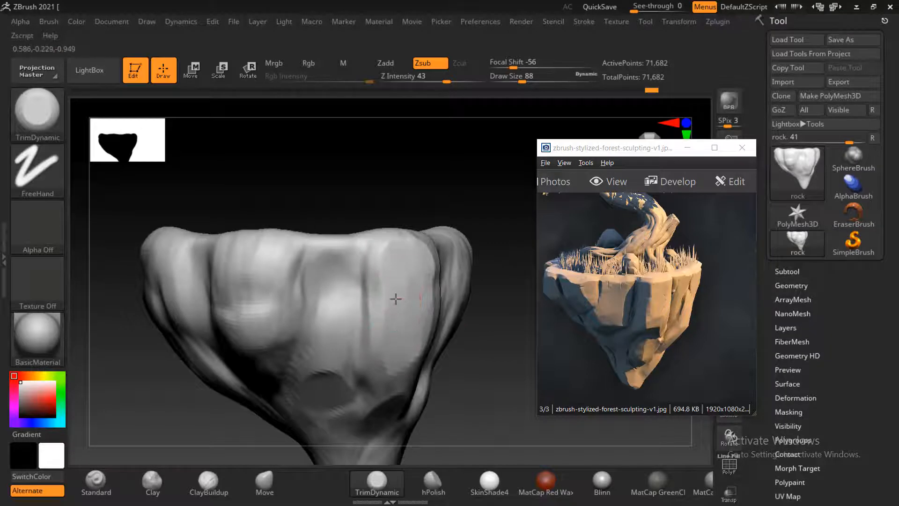
{"action": "left_click_drag", "start_coordinate": [422, 317], "coordinate": [417, 311]}
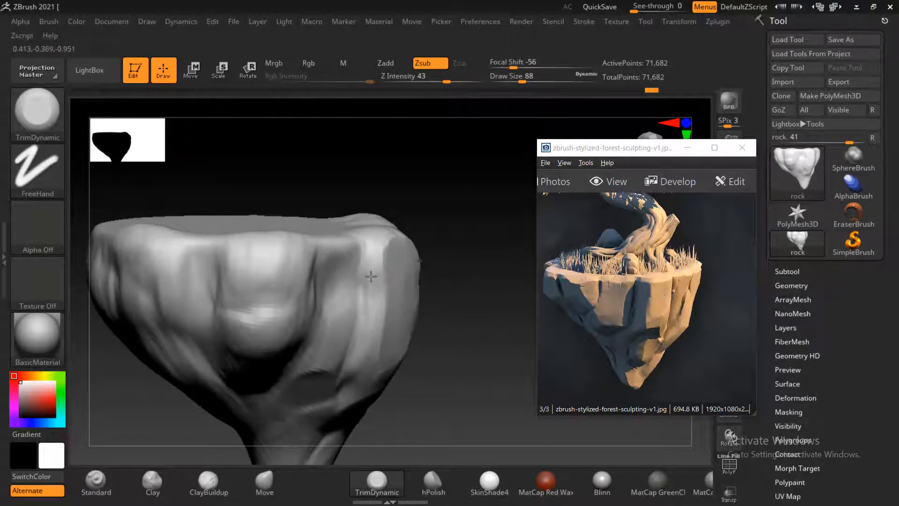
{"action": "mouse_move", "coordinate": [465, 212]}
{"action": "left_mouse_down"}
{"action": "mouse_move", "coordinate": [379, 250]}
{"action": "mouse_move", "coordinate": [399, 199]}
{"action": "left_mouse_up"}
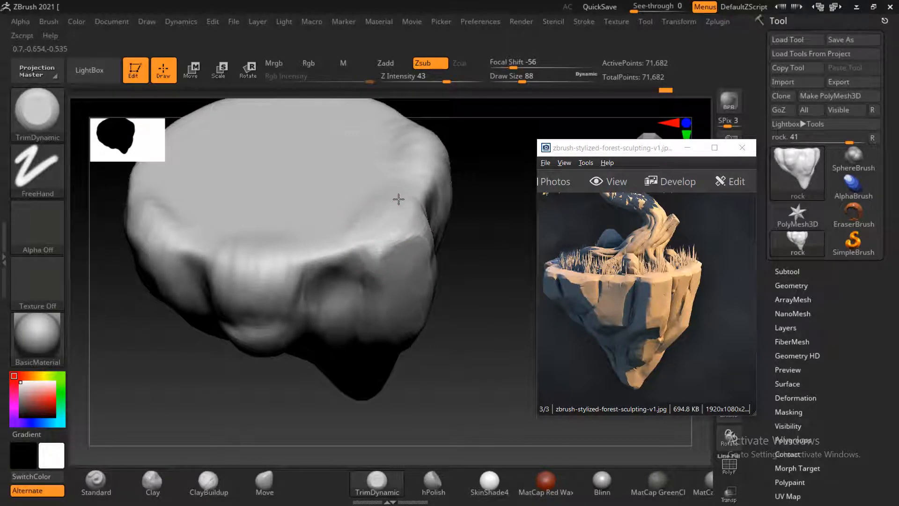
{"action": "mouse_move", "coordinate": [399, 199]}
{"action": "left_mouse_down"}
{"action": "mouse_move", "coordinate": [412, 203]}
{"action": "mouse_move", "coordinate": [427, 244]}
{"action": "left_mouse_up"}
{"action": "mouse_move", "coordinate": [504, 296]}
{"action": "left_mouse_down"}
{"action": "mouse_move", "coordinate": [502, 237]}
{"action": "mouse_move", "coordinate": [524, 262]}
{"action": "left_mouse_up"}
{"action": "left_click_drag", "start_coordinate": [537, 318], "coordinate": [527, 319]}
{"action": "left_click_drag", "start_coordinate": [482, 347], "coordinate": [456, 293]}
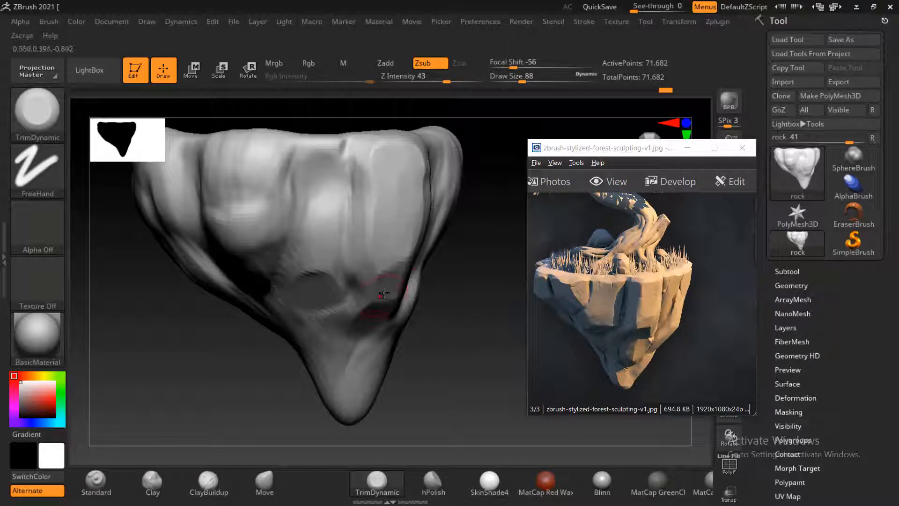
{"action": "mouse_move", "coordinate": [460, 326]}
{"action": "left_mouse_down"}
{"action": "mouse_move", "coordinate": [470, 337]}
{"action": "mouse_move", "coordinate": [453, 332]}
{"action": "mouse_move", "coordinate": [458, 325]}
{"action": "mouse_move", "coordinate": [435, 330]}
{"action": "left_mouse_up"}
Build up a rounded bulge just above the rock's tip, beneath the flattened faces, with ClayBuildup at intensity 4.
{"action": "left_click", "coordinate": [209, 482]}
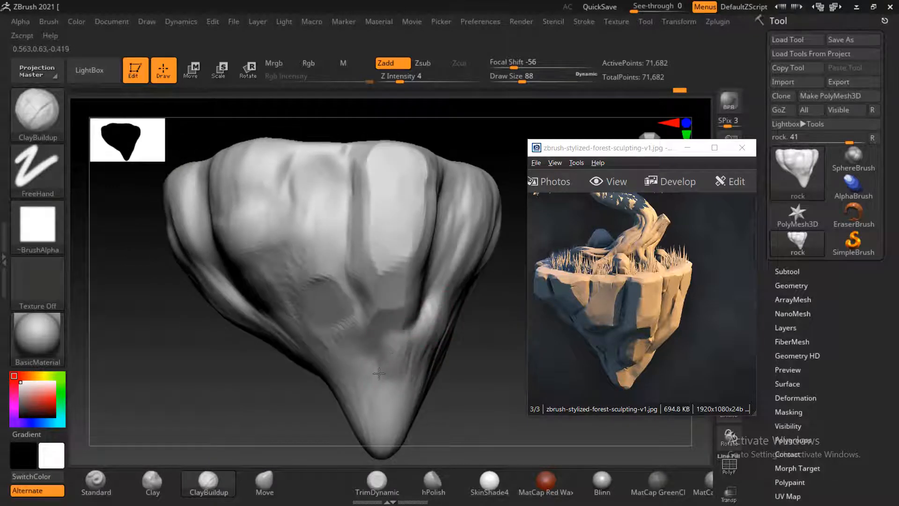
{"action": "mouse_move", "coordinate": [387, 349]}
{"action": "left_mouse_down"}
{"action": "mouse_move", "coordinate": [393, 365]}
{"action": "mouse_move", "coordinate": [401, 359]}
{"action": "left_mouse_up"}
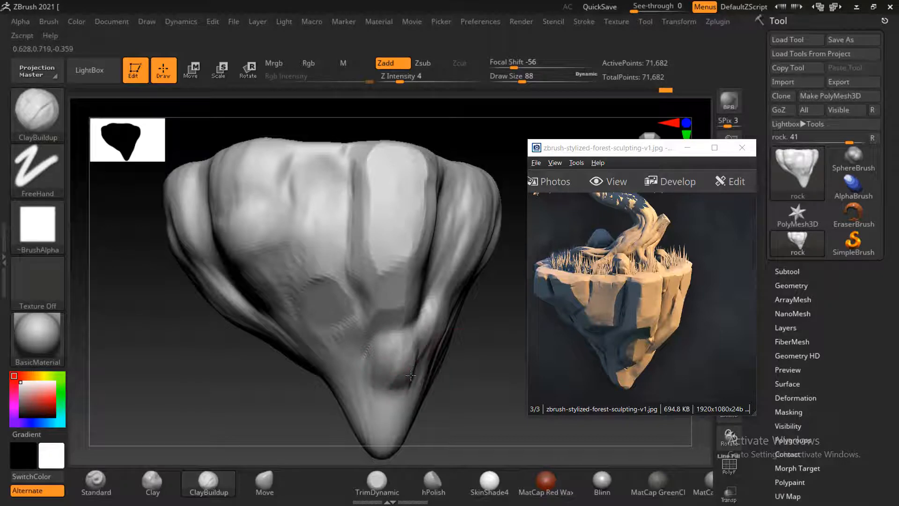
{"action": "right_click_drag", "start_coordinate": [408, 365], "coordinate": [466, 365]}
{"action": "left_click_drag", "start_coordinate": [424, 357], "coordinate": [422, 358]}
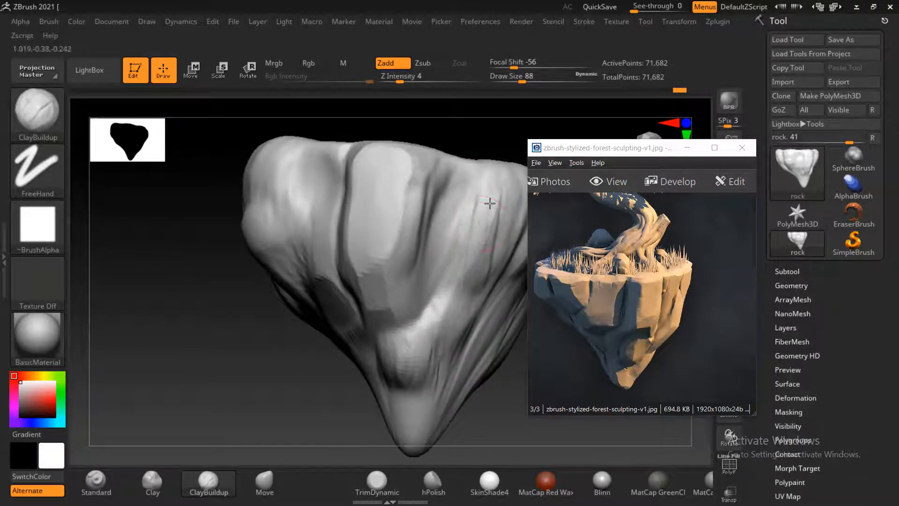
Build up vertical ridges down the rock's side wall, next to the flattened bulge, with ClayBuildup strokes.
{"action": "right_click_drag", "start_coordinate": [487, 206], "coordinate": [343, 333]}
{"action": "left_click_drag", "start_coordinate": [343, 334], "coordinate": [248, 375], "text": "alt"}
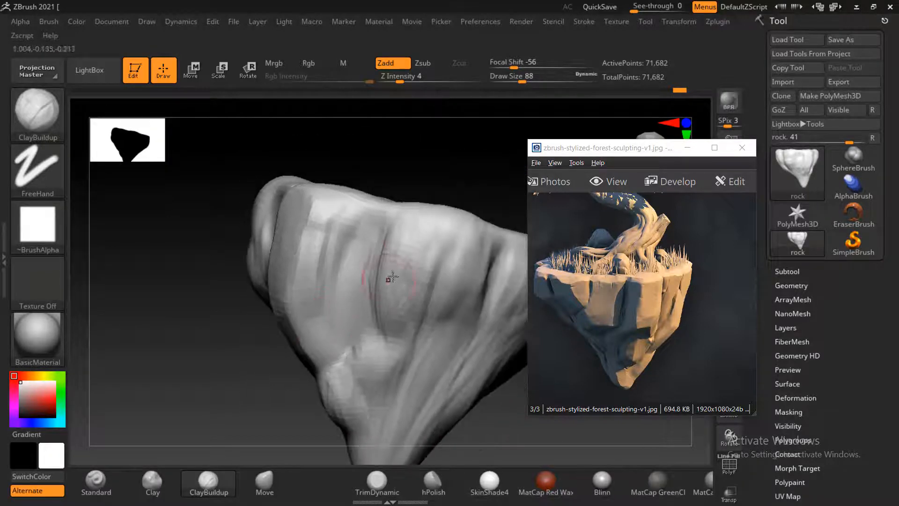
{"action": "mouse_move", "coordinate": [380, 283]}
{"action": "left_mouse_down"}
{"action": "mouse_move", "coordinate": [362, 347]}
{"action": "mouse_move", "coordinate": [408, 249]}
{"action": "mouse_move", "coordinate": [378, 331]}
{"action": "mouse_move", "coordinate": [399, 260]}
{"action": "mouse_move", "coordinate": [421, 240]}
{"action": "mouse_move", "coordinate": [455, 287]}
{"action": "mouse_move", "coordinate": [436, 388]}
{"action": "mouse_move", "coordinate": [468, 264]}
{"action": "mouse_move", "coordinate": [449, 374]}
{"action": "mouse_move", "coordinate": [442, 317]}
{"action": "mouse_move", "coordinate": [442, 332]}
{"action": "left_mouse_up"}
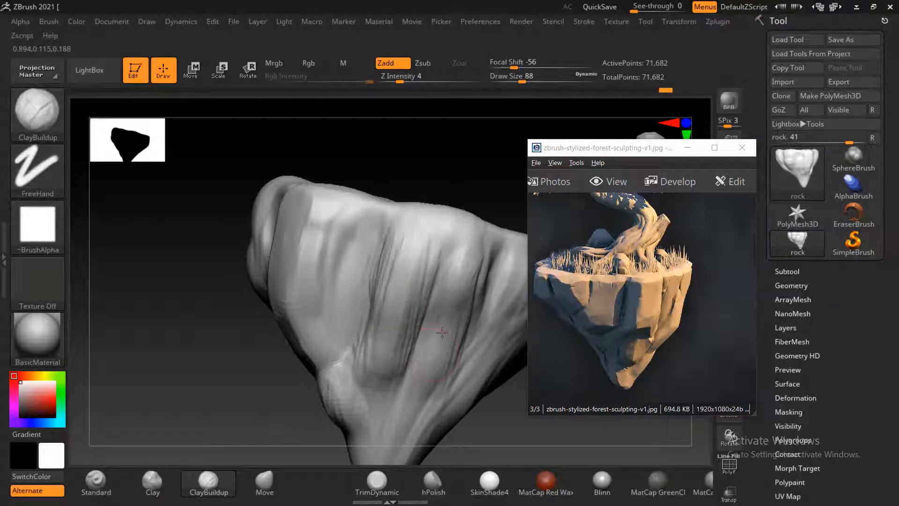
Add a protruding horizontal ledge beneath the side wall's vertical ridges with ClayBuildup, raising the draw size to 108.
{"action": "mouse_move", "coordinate": [501, 419]}
{"action": "left_mouse_down", "text": "shift"}
{"action": "mouse_move", "coordinate": [524, 415]}
{"action": "mouse_move", "coordinate": [419, 371]}
{"action": "left_mouse_up", "text": "shift"}
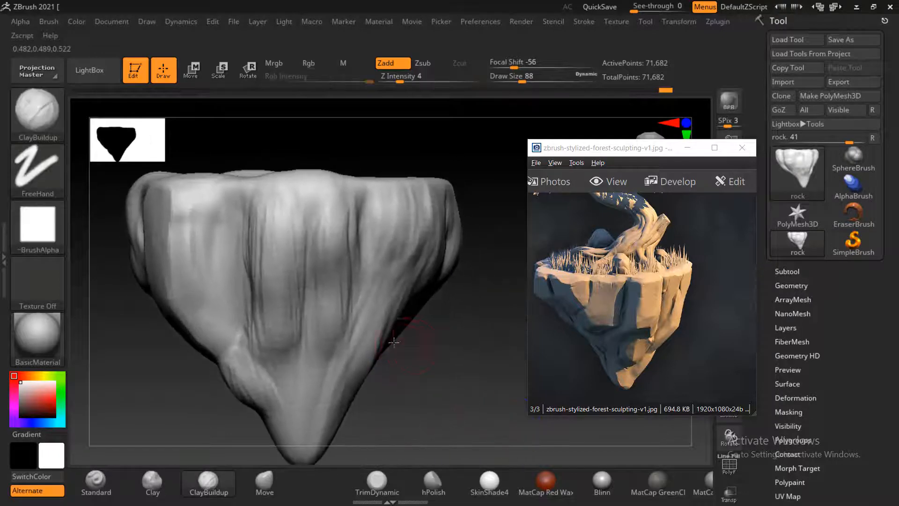
{"action": "mouse_move", "coordinate": [347, 334]}
{"action": "left_mouse_down"}
{"action": "mouse_move", "coordinate": [310, 328]}
{"action": "mouse_move", "coordinate": [385, 333]}
{"action": "mouse_move", "coordinate": [339, 323]}
{"action": "mouse_move", "coordinate": [360, 323]}
{"action": "left_mouse_up"}
{"action": "key", "text": "bracketright"}
{"action": "key", "text": "bracketright"}
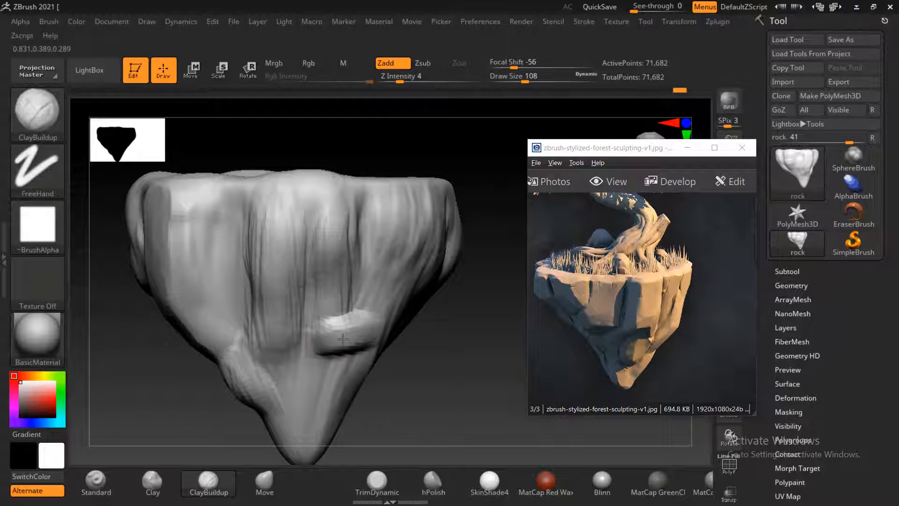
{"action": "mouse_move", "coordinate": [424, 391]}
{"action": "left_mouse_down"}
{"action": "mouse_move", "coordinate": [431, 395]}
{"action": "mouse_move", "coordinate": [362, 362]}
{"action": "mouse_move", "coordinate": [355, 412]}
{"action": "mouse_move", "coordinate": [339, 356]}
{"action": "mouse_move", "coordinate": [327, 407]}
{"action": "mouse_move", "coordinate": [327, 363]}
{"action": "mouse_move", "coordinate": [346, 412]}
{"action": "mouse_move", "coordinate": [368, 421]}
{"action": "mouse_move", "coordinate": [351, 362]}
{"action": "mouse_move", "coordinate": [337, 375]}
{"action": "mouse_move", "coordinate": [379, 374]}
{"action": "mouse_move", "coordinate": [419, 411]}
{"action": "left_mouse_up"}
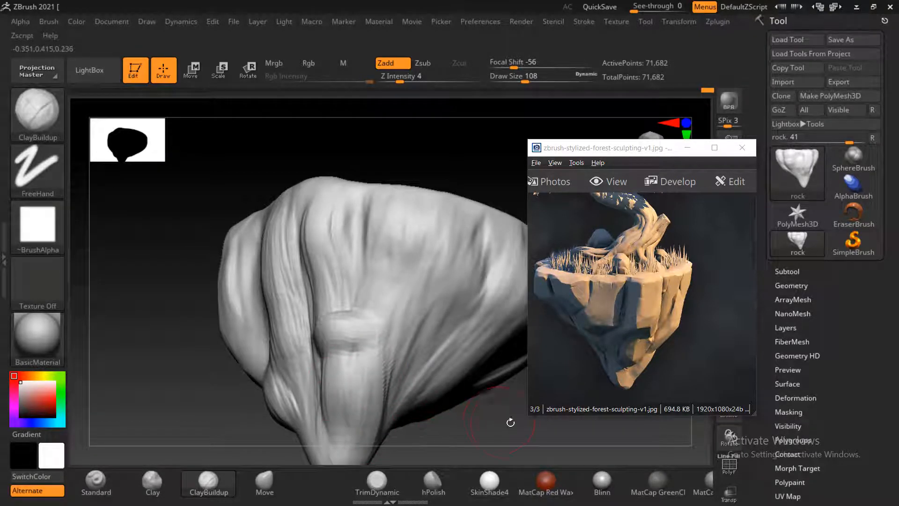
Thicken the slope below the ledge down toward the rock's tip with ClayBuildup strokes.
{"action": "mouse_move", "coordinate": [510, 423]}
{"action": "left_mouse_down"}
{"action": "mouse_move", "coordinate": [496, 421]}
{"action": "mouse_move", "coordinate": [493, 374]}
{"action": "left_mouse_up"}
{"action": "mouse_move", "coordinate": [385, 295]}
{"action": "left_mouse_down"}
{"action": "mouse_move", "coordinate": [377, 287]}
{"action": "mouse_move", "coordinate": [363, 294]}
{"action": "mouse_move", "coordinate": [366, 287]}
{"action": "mouse_move", "coordinate": [391, 293]}
{"action": "mouse_move", "coordinate": [405, 309]}
{"action": "mouse_move", "coordinate": [408, 337]}
{"action": "left_mouse_up"}
{"action": "left_click_drag", "start_coordinate": [483, 331], "coordinate": [491, 332]}
{"action": "left_click_drag", "start_coordinate": [442, 117], "coordinate": [438, 244]}
{"action": "mouse_move", "coordinate": [408, 140]}
{"action": "left_mouse_down"}
{"action": "mouse_move", "coordinate": [424, 234]}
{"action": "mouse_move", "coordinate": [392, 182]}
{"action": "mouse_move", "coordinate": [423, 145]}
{"action": "mouse_move", "coordinate": [442, 196]}
{"action": "mouse_move", "coordinate": [427, 132]}
{"action": "mouse_move", "coordinate": [402, 243]}
{"action": "mouse_move", "coordinate": [421, 255]}
{"action": "mouse_move", "coordinate": [421, 196]}
{"action": "left_mouse_up"}
{"action": "mouse_move", "coordinate": [403, 284]}
{"action": "left_mouse_down"}
{"action": "mouse_move", "coordinate": [393, 295]}
{"action": "mouse_move", "coordinate": [389, 269]}
{"action": "mouse_move", "coordinate": [397, 305]}
{"action": "mouse_move", "coordinate": [404, 298]}
{"action": "left_mouse_up"}
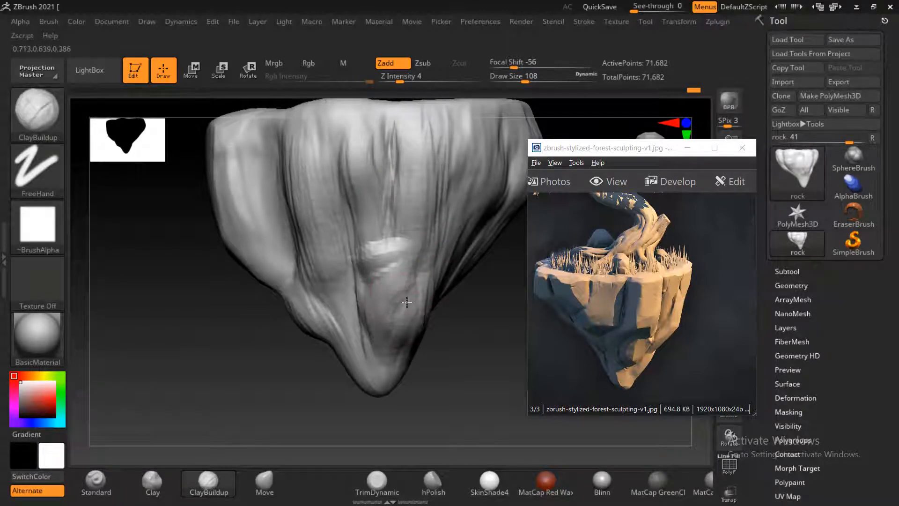
{"action": "left_click_drag", "start_coordinate": [480, 357], "coordinate": [497, 355]}
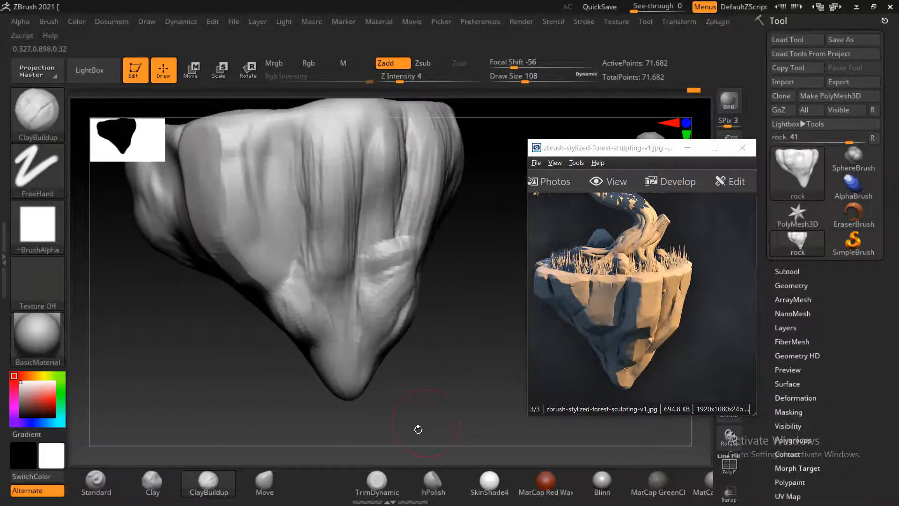
Flatten the ledge and the thickened slope beneath it with the TrimDynamic brush.
{"action": "left_click", "coordinate": [377, 481]}
{"action": "mouse_move", "coordinate": [403, 429]}
{"action": "left_mouse_down"}
{"action": "mouse_move", "coordinate": [398, 345]}
{"action": "mouse_move", "coordinate": [411, 281]}
{"action": "mouse_move", "coordinate": [395, 303]}
{"action": "mouse_move", "coordinate": [395, 295]}
{"action": "left_mouse_up"}
{"action": "mouse_move", "coordinate": [452, 316]}
{"action": "left_mouse_down"}
{"action": "mouse_move", "coordinate": [423, 297]}
{"action": "mouse_move", "coordinate": [434, 308]}
{"action": "mouse_move", "coordinate": [411, 315]}
{"action": "left_mouse_up"}
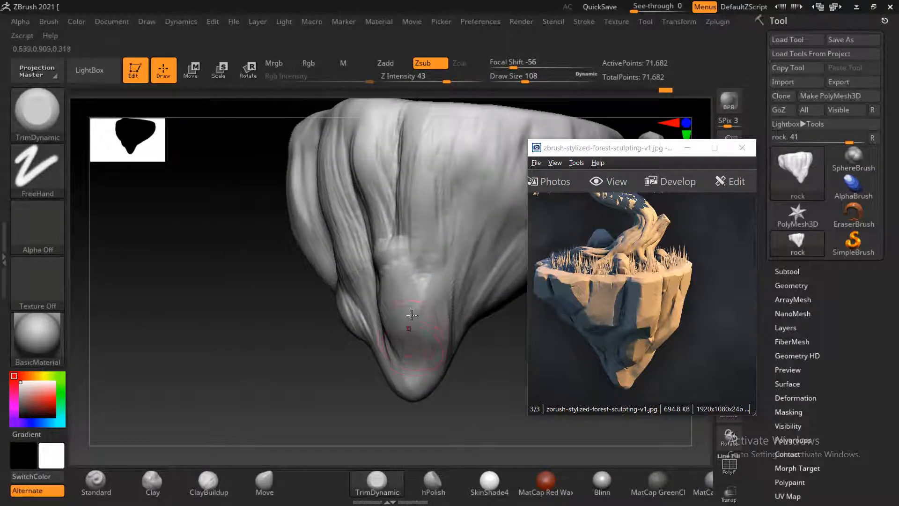
{"action": "mouse_move", "coordinate": [477, 364]}
{"action": "left_mouse_down"}
{"action": "mouse_move", "coordinate": [471, 279]}
{"action": "mouse_move", "coordinate": [430, 136]}
{"action": "mouse_move", "coordinate": [412, 224]}
{"action": "left_mouse_up"}
{"action": "mouse_move", "coordinate": [414, 112]}
{"action": "left_mouse_down"}
{"action": "mouse_move", "coordinate": [393, 159]}
{"action": "mouse_move", "coordinate": [398, 248]}
{"action": "left_mouse_up"}
Add volume where the ridge meets the ledge and on the bulge above the tip with ClayBuildup.
{"action": "left_click", "coordinate": [208, 482]}
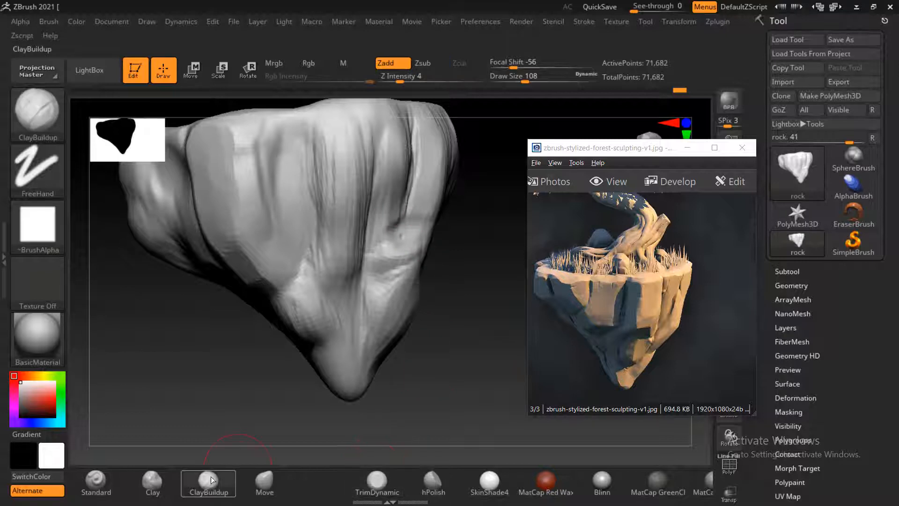
{"action": "mouse_move", "coordinate": [411, 205]}
{"action": "left_mouse_down"}
{"action": "mouse_move", "coordinate": [414, 234]}
{"action": "mouse_move", "coordinate": [391, 241]}
{"action": "mouse_move", "coordinate": [398, 250]}
{"action": "left_mouse_up"}
{"action": "mouse_move", "coordinate": [459, 265]}
{"action": "left_mouse_down"}
{"action": "mouse_move", "coordinate": [495, 278]}
{"action": "mouse_move", "coordinate": [465, 318]}
{"action": "mouse_move", "coordinate": [475, 353]}
{"action": "mouse_move", "coordinate": [481, 332]}
{"action": "mouse_move", "coordinate": [456, 372]}
{"action": "left_mouse_up"}
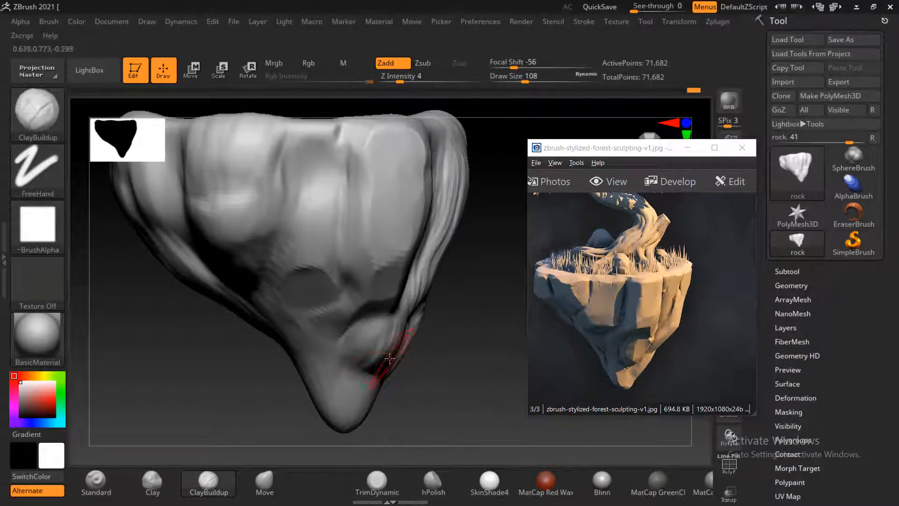
{"action": "left_click_drag", "start_coordinate": [432, 366], "coordinate": [353, 320]}
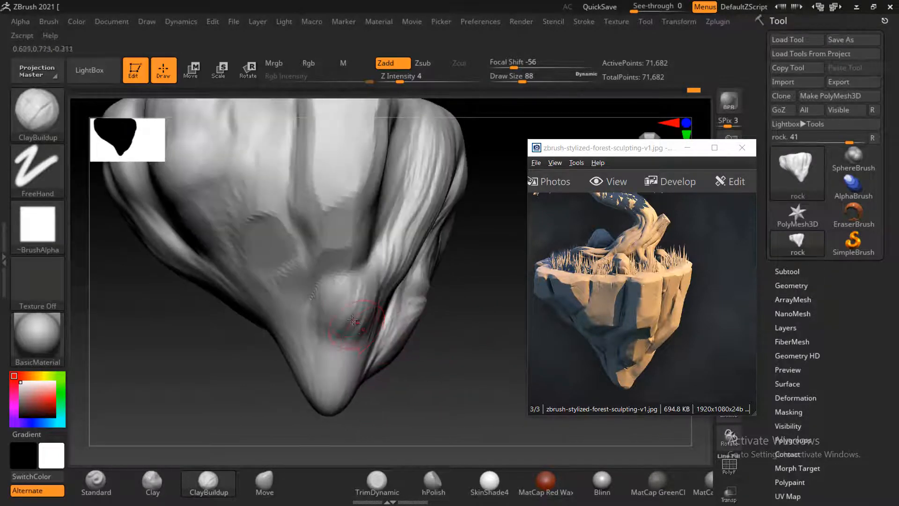
Trim planes into the underside of the bulge above the tip and into the tip itself with TrimDynamic at draw size 88.
{"action": "left_click", "coordinate": [377, 479]}
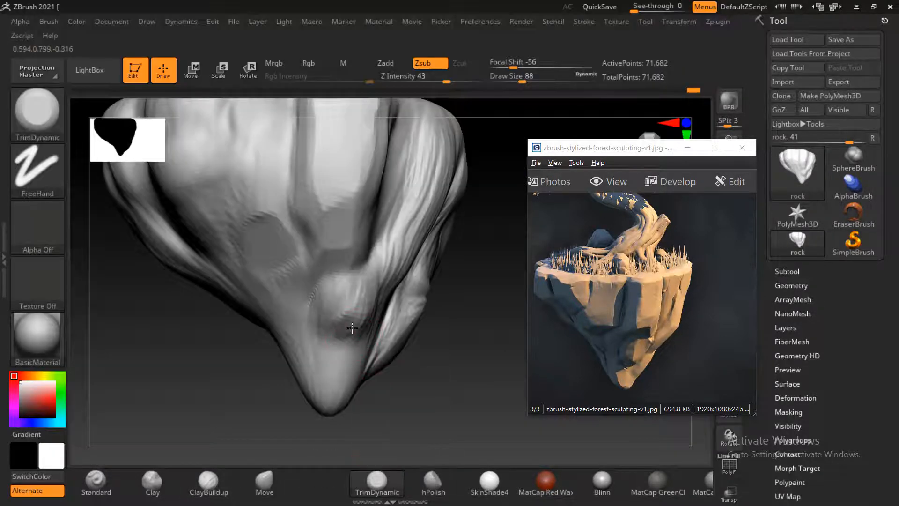
{"action": "left_click_drag", "start_coordinate": [352, 328], "coordinate": [334, 295]}
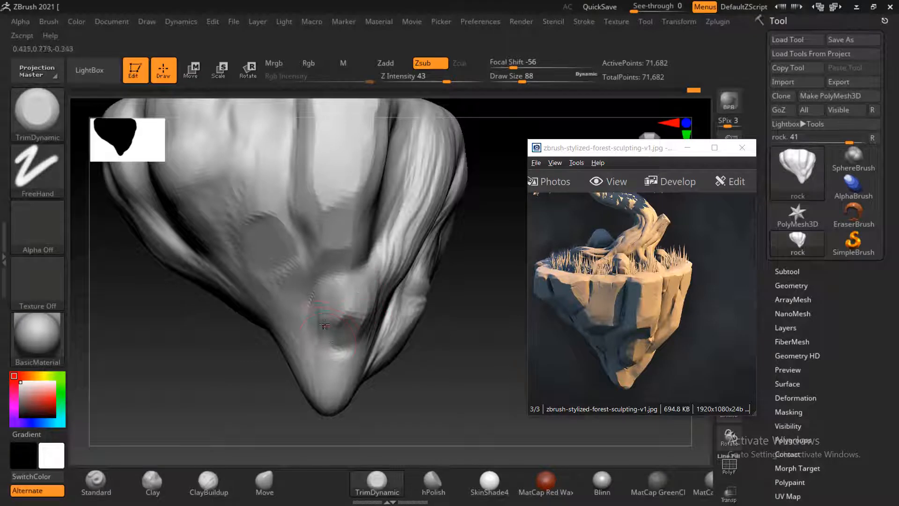
{"action": "left_click_drag", "start_coordinate": [340, 375], "coordinate": [343, 373]}
{"action": "mouse_move", "coordinate": [341, 410]}
{"action": "left_mouse_down"}
{"action": "mouse_move", "coordinate": [358, 393]}
{"action": "mouse_move", "coordinate": [373, 401]}
{"action": "mouse_move", "coordinate": [263, 375]}
{"action": "mouse_move", "coordinate": [277, 395]}
{"action": "mouse_move", "coordinate": [264, 418]}
{"action": "left_mouse_up"}
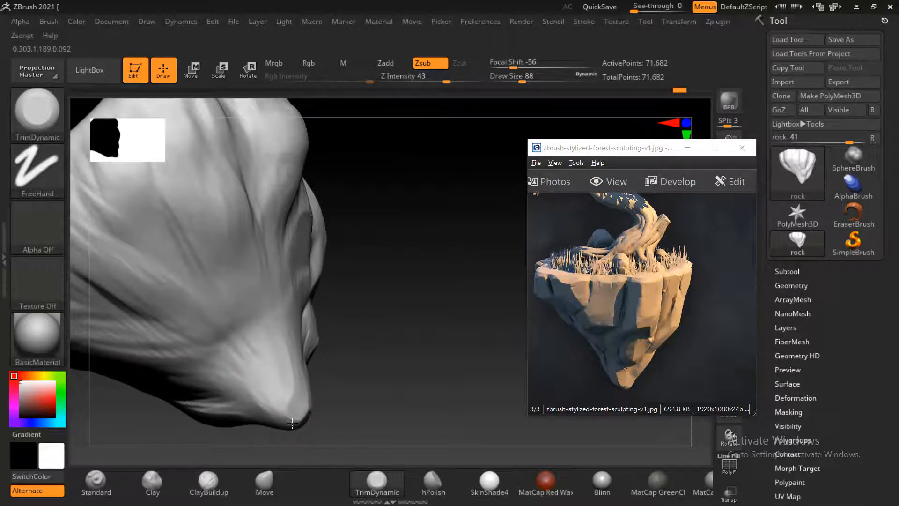
{"action": "left_click_drag", "start_coordinate": [373, 389], "coordinate": [462, 299]}
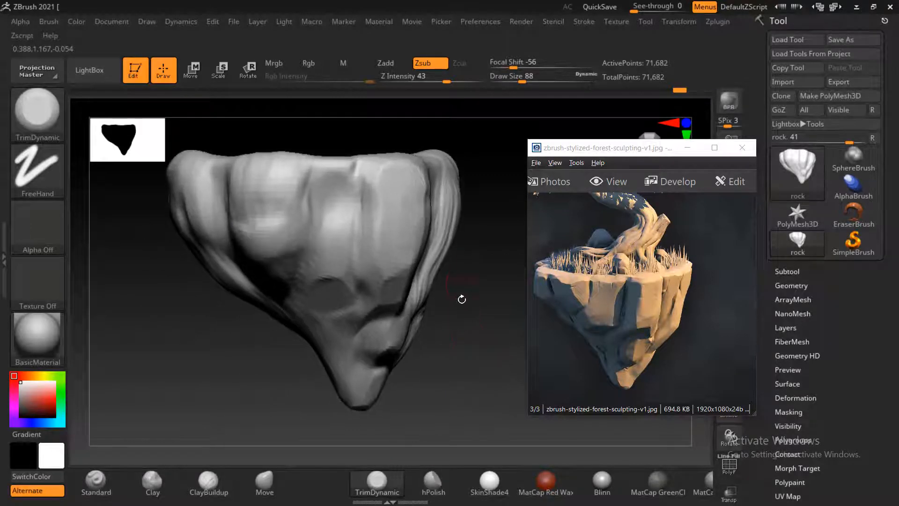
Subdivide the rock once and reshape the broad bulge below the front rim with the Move brush at draw size 216.
{"action": "key", "text": "ctrl+d"}
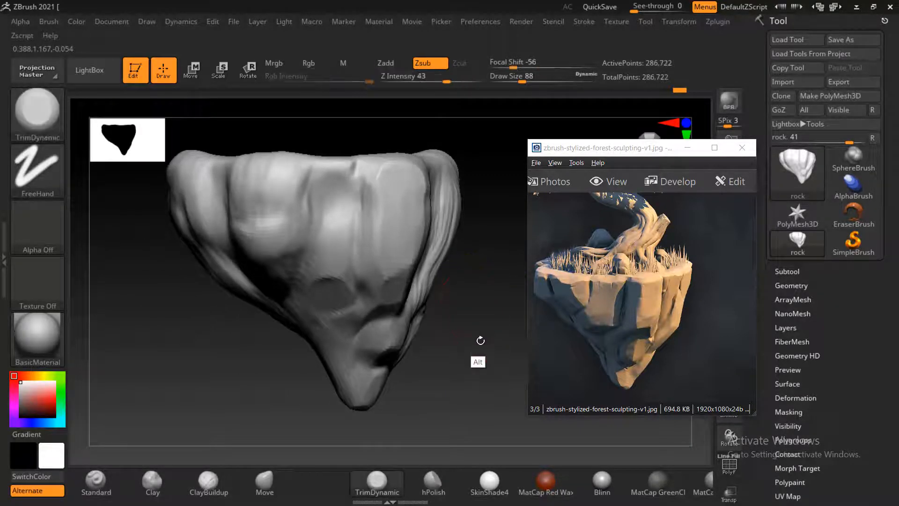
{"action": "left_click_drag", "start_coordinate": [481, 340], "coordinate": [480, 370]}
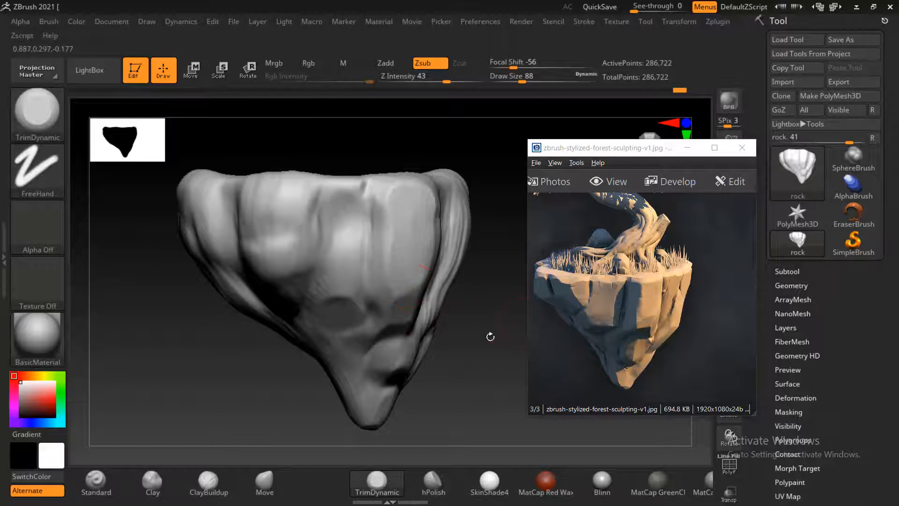
{"action": "left_click", "coordinate": [263, 481]}
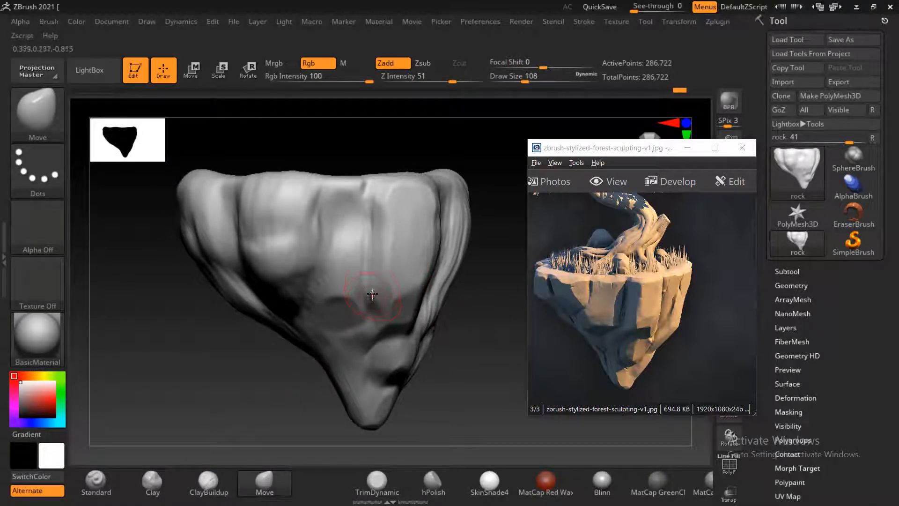
{"action": "key", "text": "bracketright"}
{"action": "key", "text": "bracketright"}
{"action": "key", "text": "bracketright"}
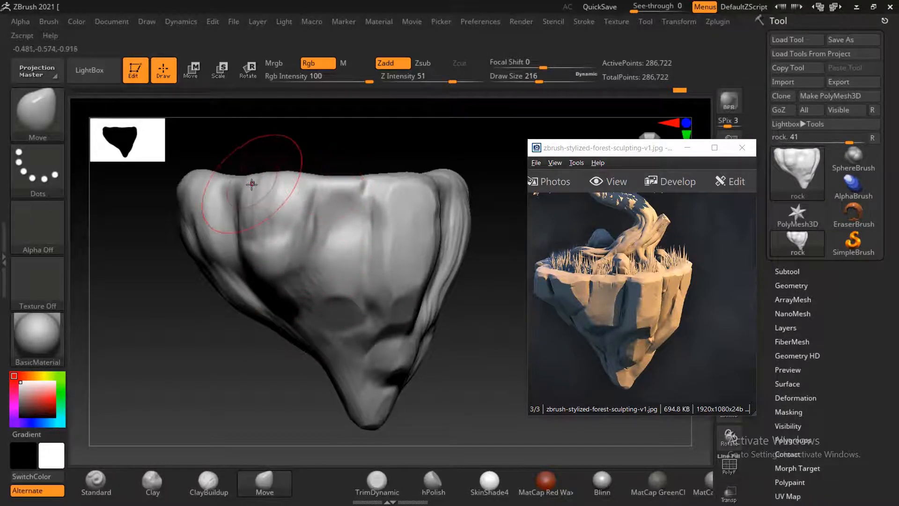
{"action": "mouse_move", "coordinate": [253, 185]}
{"action": "left_mouse_down"}
{"action": "mouse_move", "coordinate": [235, 187]}
{"action": "mouse_move", "coordinate": [236, 208]}
{"action": "mouse_move", "coordinate": [258, 253]}
{"action": "left_mouse_up"}
{"action": "left_click_drag", "start_coordinate": [295, 197], "coordinate": [291, 196]}
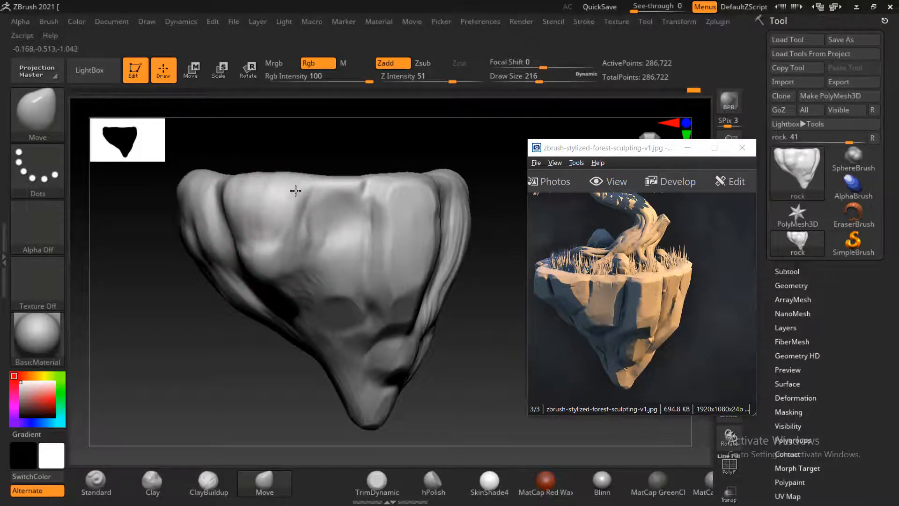
Fill the recess between the two large front bulges with ClayBuildup strokes at draw size 132.
{"action": "left_click", "coordinate": [204, 491]}
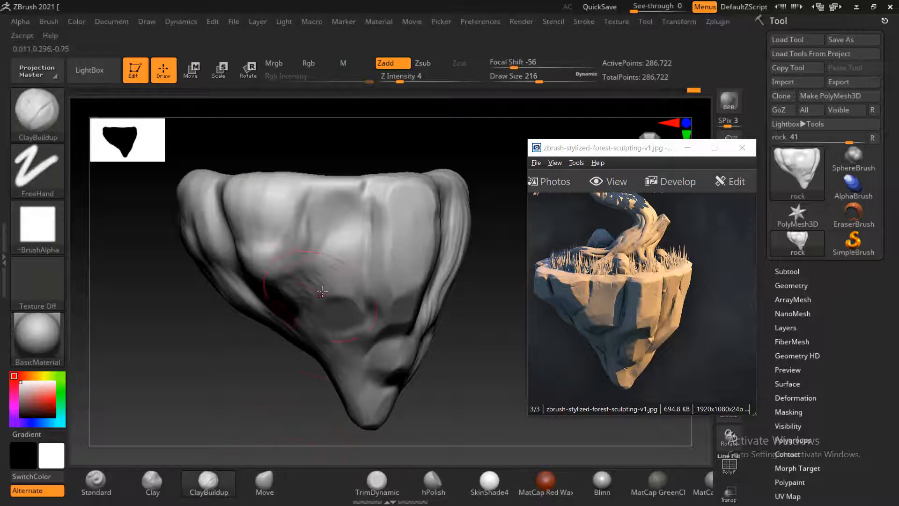
{"action": "key", "text": "bracketleft"}
{"action": "key", "text": "bracketleft"}
{"action": "key", "text": "bracketleft"}
{"action": "key", "text": "bracketleft"}
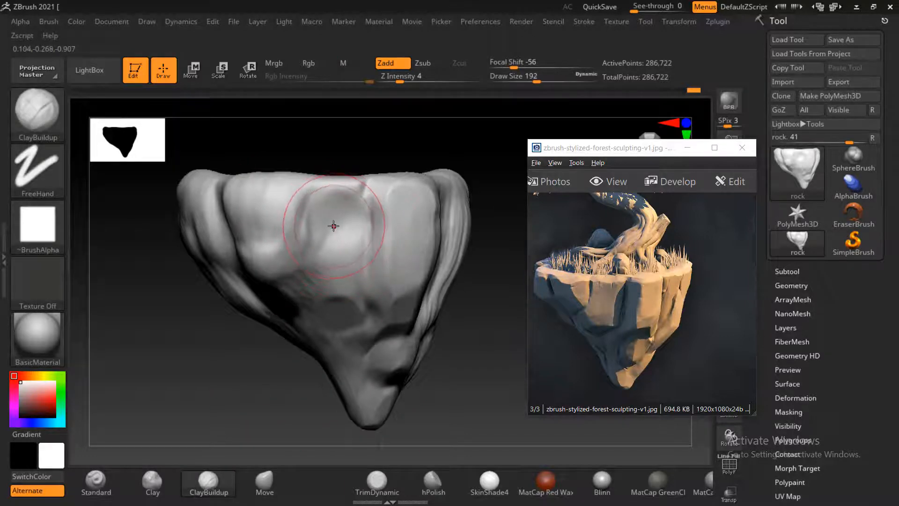
{"action": "key", "text": "bracketleft"}
{"action": "key", "text": "bracketleft"}
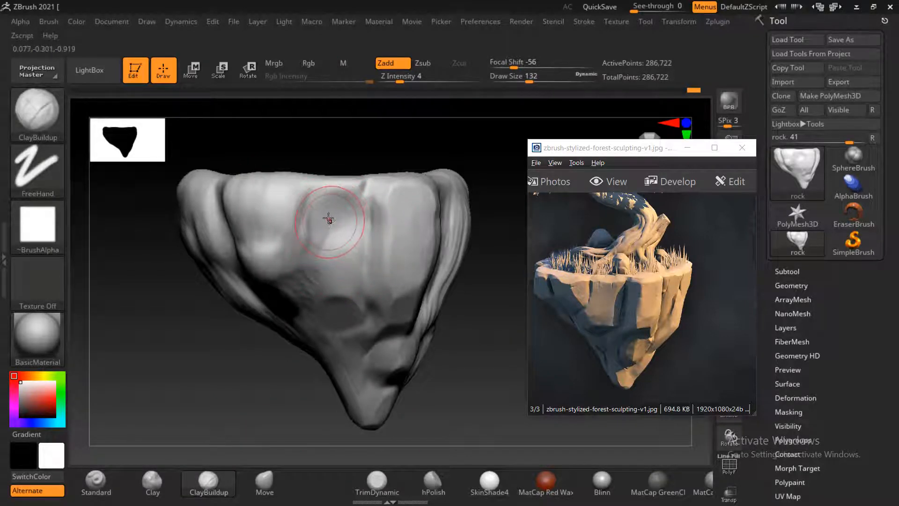
{"action": "mouse_move", "coordinate": [329, 216]}
{"action": "left_mouse_down"}
{"action": "mouse_move", "coordinate": [325, 249]}
{"action": "mouse_move", "coordinate": [315, 245]}
{"action": "mouse_move", "coordinate": [340, 209]}
{"action": "left_mouse_up"}
{"action": "key", "text": "ctrl+z"}
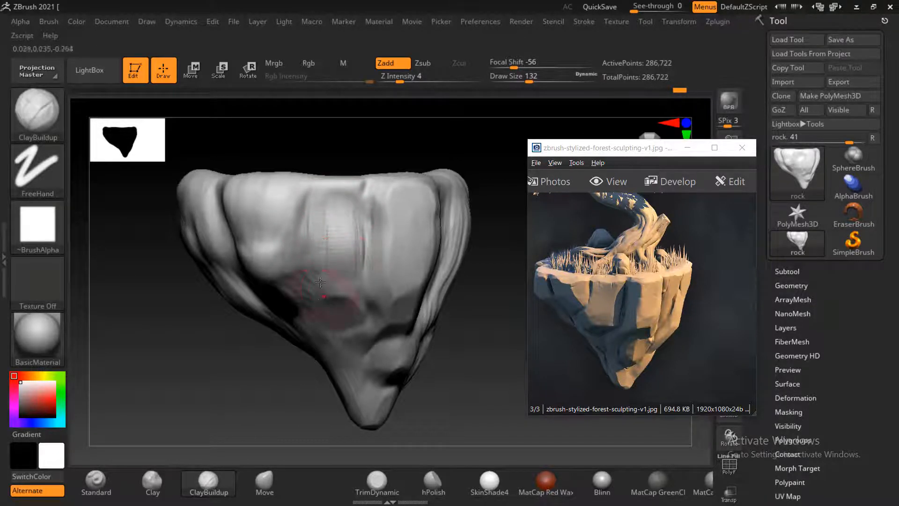
{"action": "left_click_drag", "start_coordinate": [326, 200], "coordinate": [342, 238]}
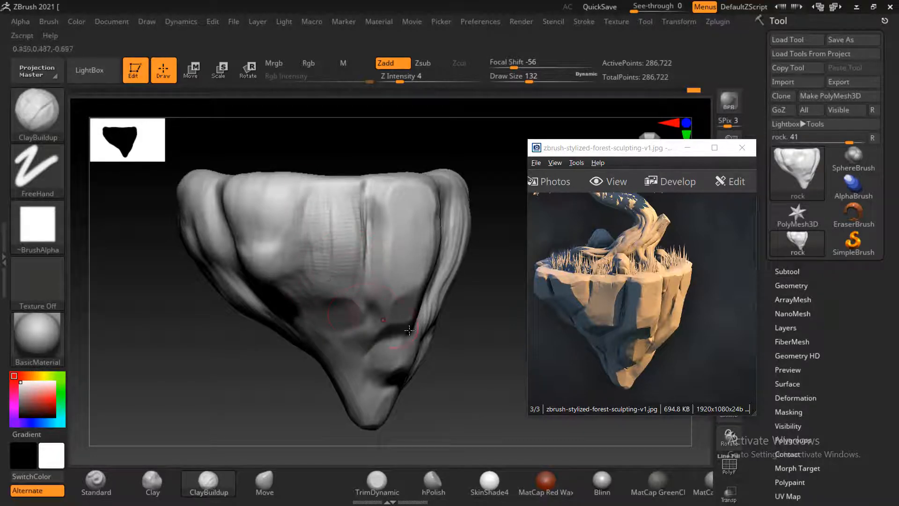
Extend the filled front section down the slope and under the neighbouring bulge with ClayBuildup.
{"action": "left_click_drag", "start_coordinate": [506, 368], "coordinate": [435, 321]}
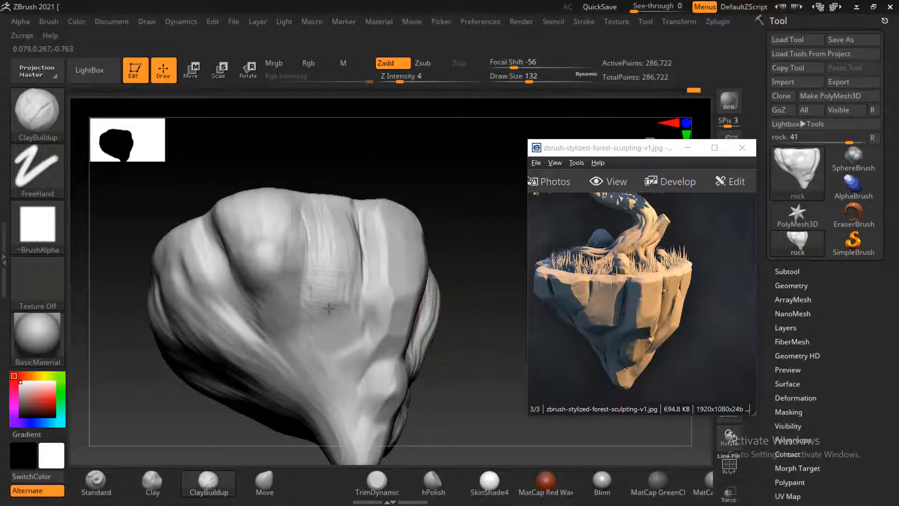
{"action": "mouse_move", "coordinate": [329, 308]}
{"action": "left_mouse_down"}
{"action": "mouse_move", "coordinate": [323, 338]}
{"action": "mouse_move", "coordinate": [333, 324]}
{"action": "mouse_move", "coordinate": [309, 325]}
{"action": "mouse_move", "coordinate": [331, 330]}
{"action": "mouse_move", "coordinate": [320, 352]}
{"action": "left_mouse_up"}
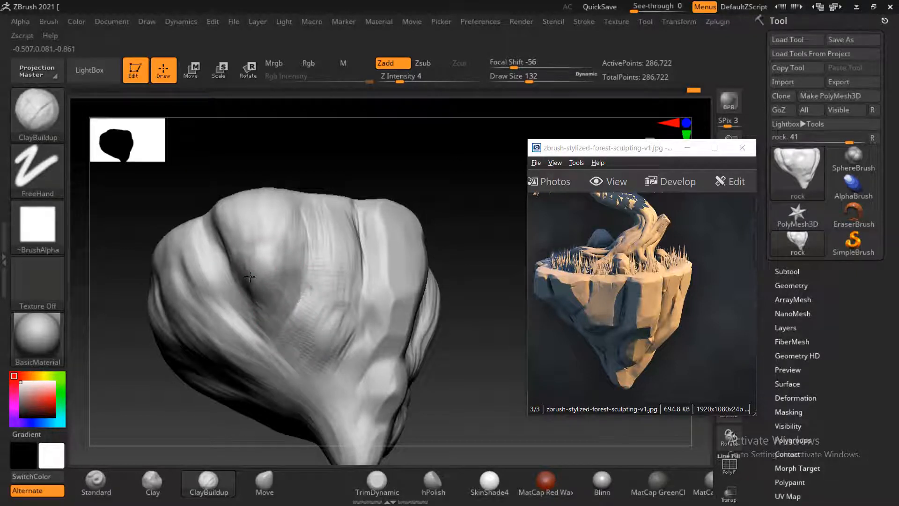
{"action": "left_click_drag", "start_coordinate": [282, 286], "coordinate": [283, 285]}
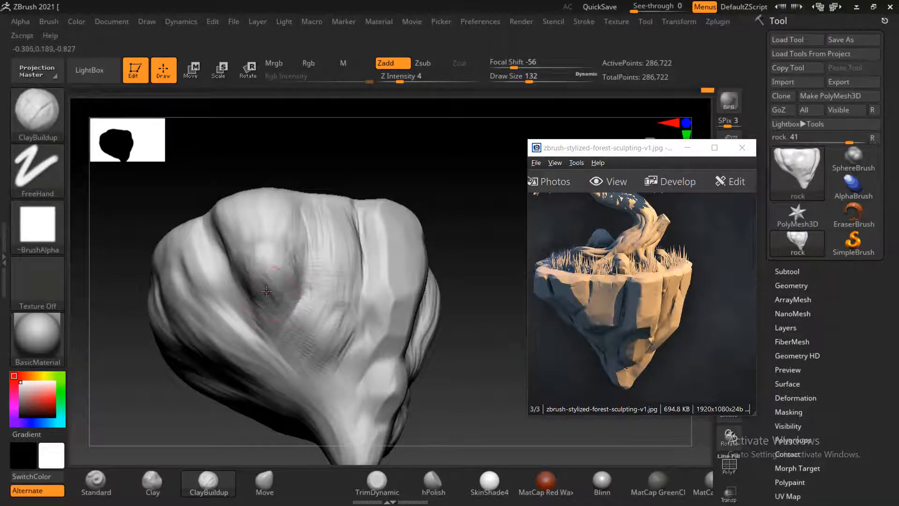
{"action": "left_click_drag", "start_coordinate": [461, 281], "coordinate": [469, 326]}
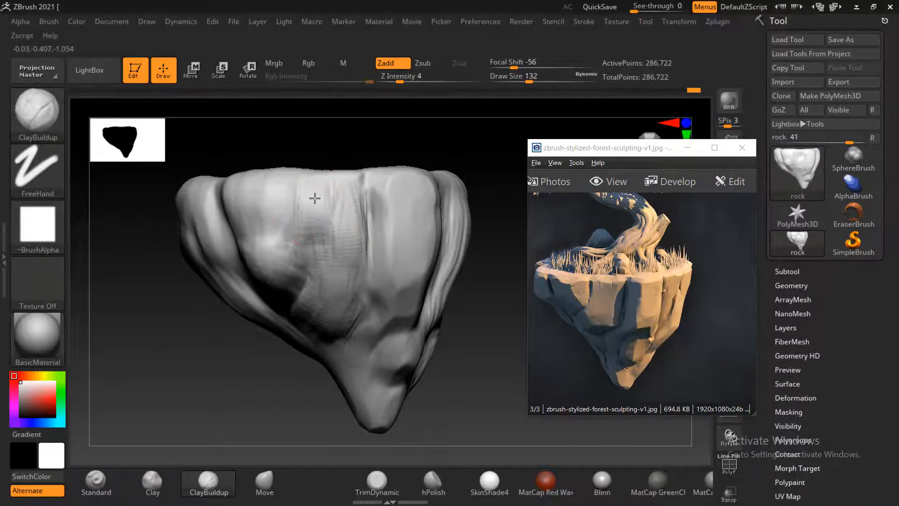
Flatten the upper faces of the front bulge and the filled section beside it with TrimDynamic, reducing the draw size to 104.
{"action": "left_click", "coordinate": [377, 481]}
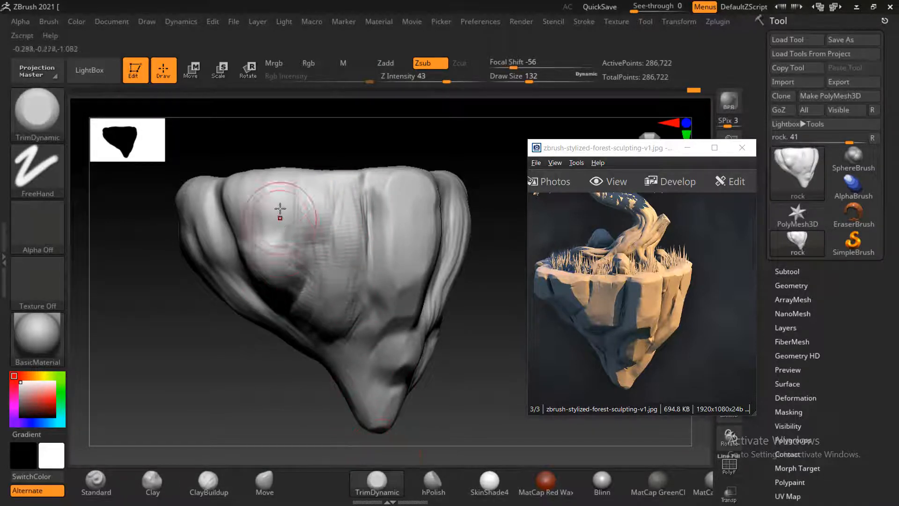
{"action": "left_click_drag", "start_coordinate": [279, 192], "coordinate": [278, 211]}
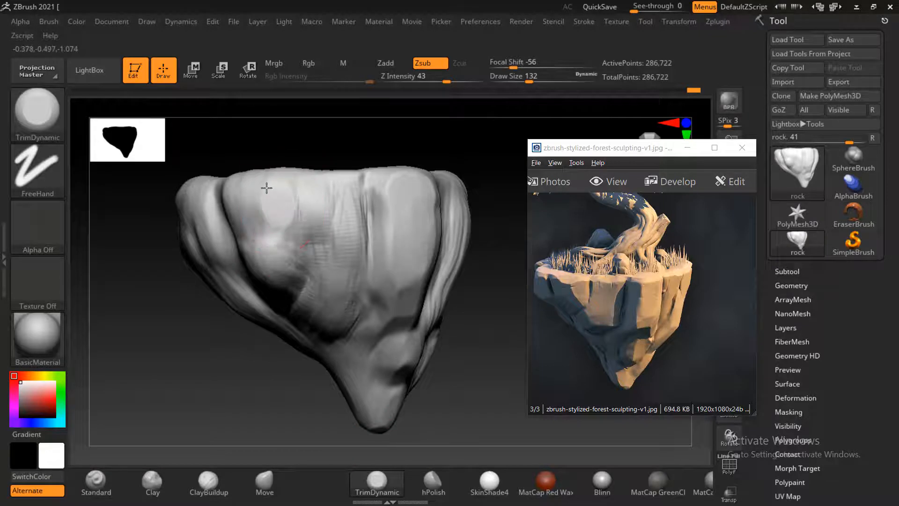
{"action": "mouse_move", "coordinate": [266, 159]}
{"action": "left_mouse_down"}
{"action": "mouse_move", "coordinate": [291, 140]}
{"action": "mouse_move", "coordinate": [290, 176]}
{"action": "mouse_move", "coordinate": [328, 209]}
{"action": "mouse_move", "coordinate": [336, 239]}
{"action": "mouse_move", "coordinate": [335, 206]}
{"action": "mouse_move", "coordinate": [362, 287]}
{"action": "mouse_move", "coordinate": [335, 227]}
{"action": "mouse_move", "coordinate": [335, 196]}
{"action": "left_mouse_up"}
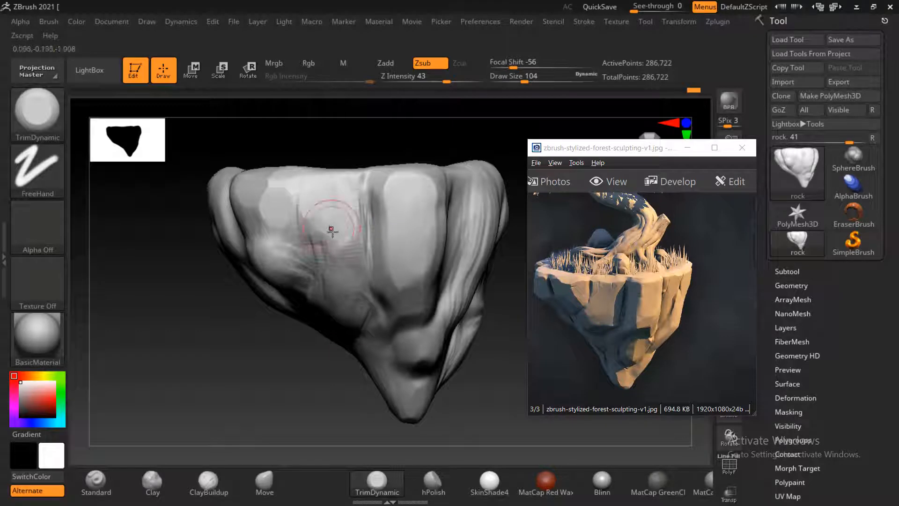
{"action": "left_click_drag", "start_coordinate": [333, 262], "coordinate": [335, 261]}
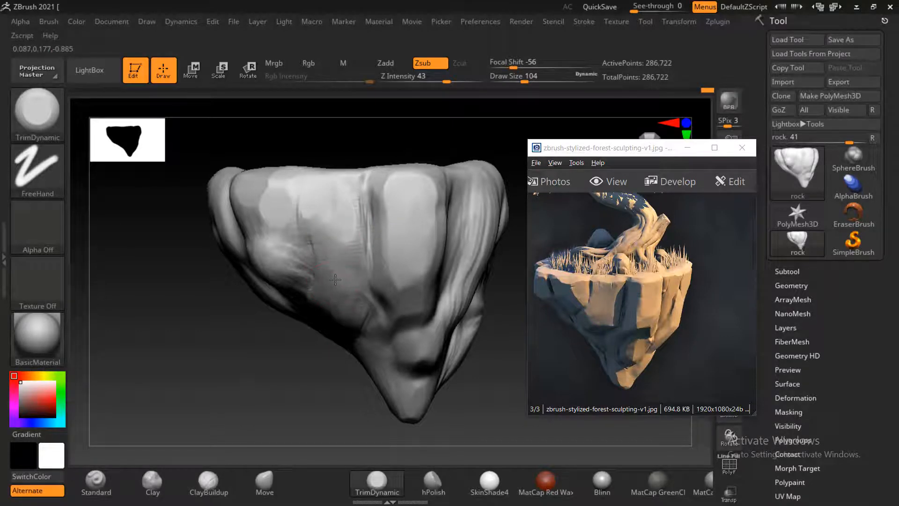
Trim planes into the underside of the front bulge and the slope below it with TrimDynamic at draw size 104.
{"action": "left_click_drag", "start_coordinate": [311, 349], "coordinate": [322, 321]}
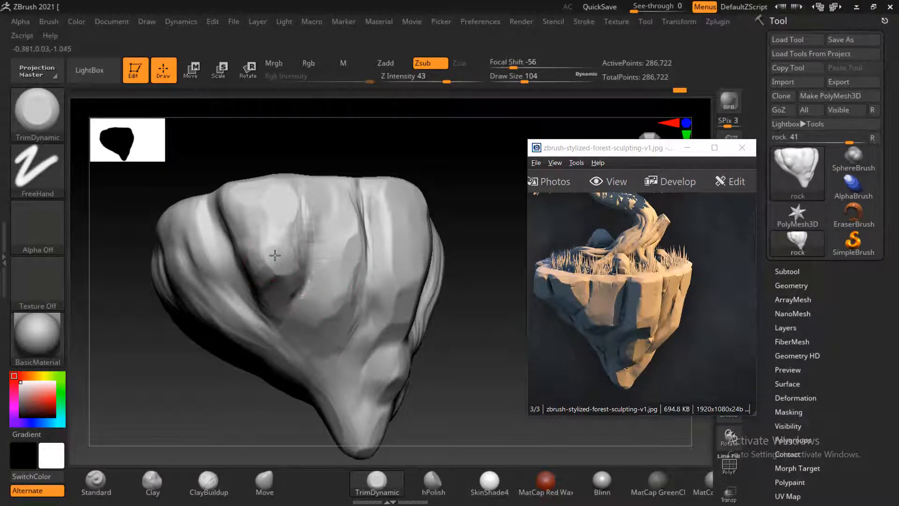
{"action": "left_click_drag", "start_coordinate": [275, 255], "coordinate": [273, 261]}
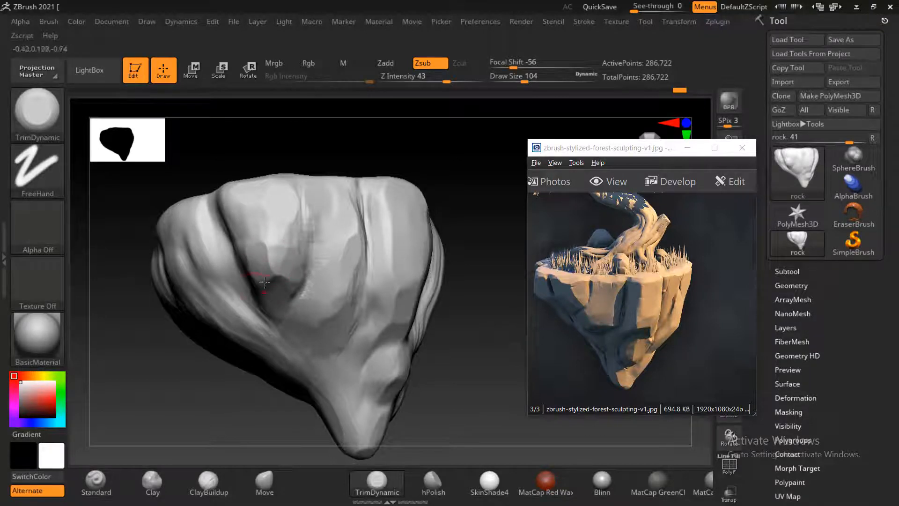
{"action": "mouse_move", "coordinate": [348, 231]}
{"action": "left_mouse_down"}
{"action": "mouse_move", "coordinate": [357, 241]}
{"action": "mouse_move", "coordinate": [411, 231]}
{"action": "left_mouse_up"}
Build up vertical blocks below the rim on the adjacent side of the rock with ClayBuildup at draw size 160.
{"action": "left_click_drag", "start_coordinate": [533, 320], "coordinate": [336, 395]}
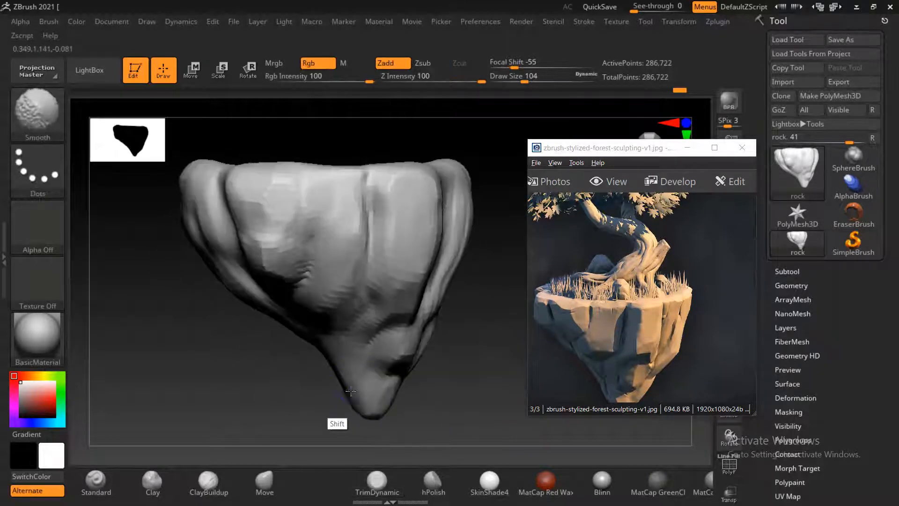
{"action": "mouse_move", "coordinate": [257, 381]}
{"action": "left_mouse_down", "text": "alt"}
{"action": "mouse_move", "coordinate": [283, 375]}
{"action": "mouse_move", "coordinate": [275, 375]}
{"action": "mouse_move", "coordinate": [288, 267]}
{"action": "left_mouse_up", "text": "alt"}
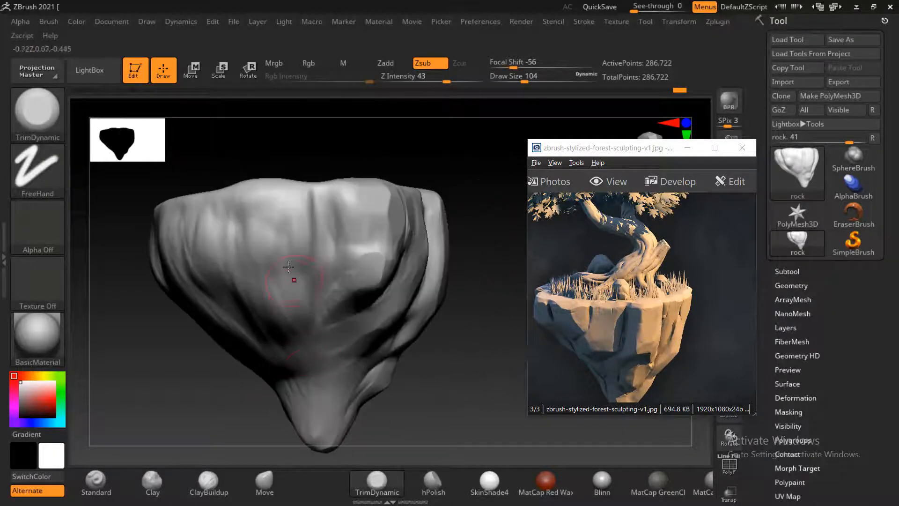
{"action": "left_click", "coordinate": [209, 479]}
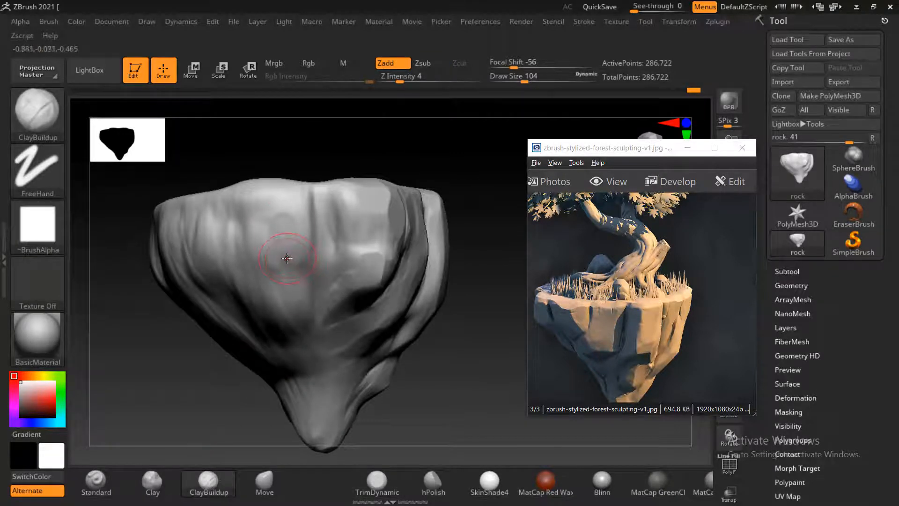
{"action": "key", "text": "]"}
{"action": "key", "text": "]"}
{"action": "mouse_move", "coordinate": [284, 251]}
{"action": "left_mouse_down"}
{"action": "mouse_move", "coordinate": [276, 215]}
{"action": "mouse_move", "coordinate": [284, 223]}
{"action": "left_mouse_up"}
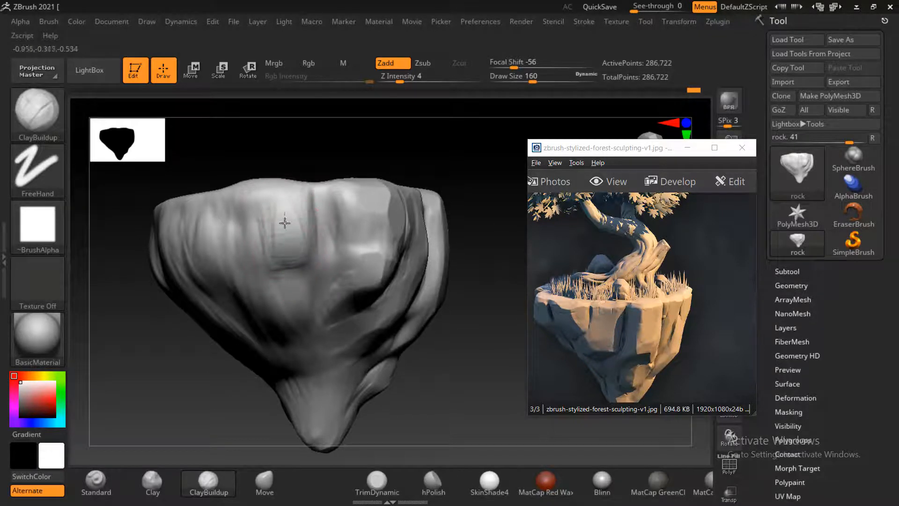
{"action": "mouse_move", "coordinate": [277, 254]}
{"action": "left_mouse_down"}
{"action": "mouse_move", "coordinate": [278, 207]}
{"action": "mouse_move", "coordinate": [255, 196]}
{"action": "mouse_move", "coordinate": [298, 257]}
{"action": "mouse_move", "coordinate": [261, 268]}
{"action": "left_mouse_up"}
{"action": "mouse_move", "coordinate": [204, 241]}
{"action": "left_mouse_down"}
{"action": "mouse_move", "coordinate": [216, 208]}
{"action": "mouse_move", "coordinate": [196, 225]}
{"action": "mouse_move", "coordinate": [206, 243]}
{"action": "left_mouse_up"}
Thicken the rounded blocks under the rim with ClayBuildup, keeping a crevice between them.
{"action": "mouse_move", "coordinate": [186, 354]}
{"action": "left_mouse_down"}
{"action": "mouse_move", "coordinate": [193, 216]}
{"action": "mouse_move", "coordinate": [177, 234]}
{"action": "mouse_move", "coordinate": [187, 206]}
{"action": "mouse_move", "coordinate": [214, 222]}
{"action": "left_mouse_up"}
{"action": "left_click_drag", "start_coordinate": [422, 328], "coordinate": [484, 381]}
{"action": "mouse_move", "coordinate": [230, 174]}
{"action": "left_mouse_down"}
{"action": "mouse_move", "coordinate": [196, 196]}
{"action": "mouse_move", "coordinate": [201, 211]}
{"action": "mouse_move", "coordinate": [239, 184]}
{"action": "mouse_move", "coordinate": [248, 278]}
{"action": "left_mouse_up"}
{"action": "mouse_move", "coordinate": [221, 250]}
{"action": "left_mouse_down"}
{"action": "mouse_move", "coordinate": [250, 263]}
{"action": "mouse_move", "coordinate": [234, 269]}
{"action": "left_mouse_up"}
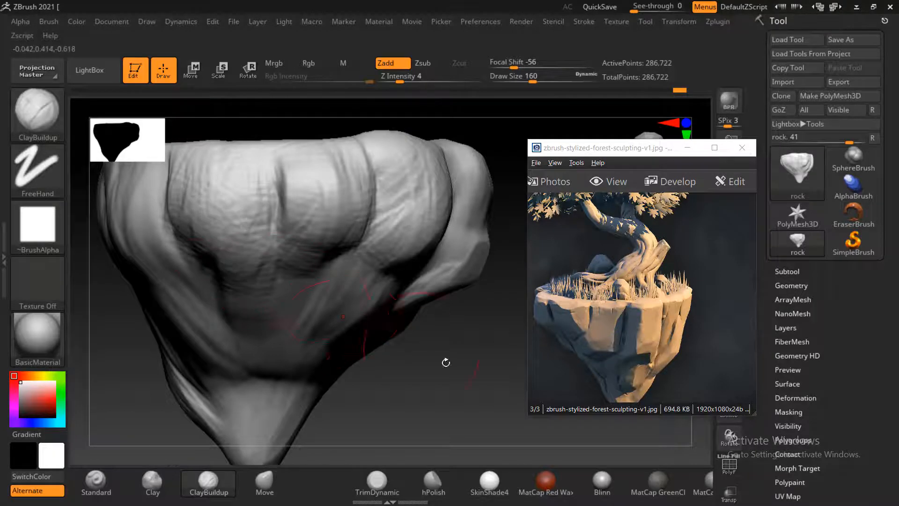
Add volume to the slope beneath the rim blocks, down toward the rock's tip, with ClayBuildup.
{"action": "mouse_move", "coordinate": [445, 364]}
{"action": "left_mouse_down"}
{"action": "mouse_move", "coordinate": [470, 393]}
{"action": "mouse_move", "coordinate": [346, 328]}
{"action": "mouse_move", "coordinate": [301, 229]}
{"action": "mouse_move", "coordinate": [267, 225]}
{"action": "mouse_move", "coordinate": [280, 248]}
{"action": "mouse_move", "coordinate": [313, 243]}
{"action": "mouse_move", "coordinate": [220, 234]}
{"action": "mouse_move", "coordinate": [230, 276]}
{"action": "mouse_move", "coordinate": [250, 269]}
{"action": "mouse_move", "coordinate": [257, 231]}
{"action": "mouse_move", "coordinate": [239, 280]}
{"action": "mouse_move", "coordinate": [222, 267]}
{"action": "mouse_move", "coordinate": [262, 248]}
{"action": "left_mouse_up"}
{"action": "mouse_move", "coordinate": [336, 309]}
{"action": "left_mouse_down"}
{"action": "mouse_move", "coordinate": [316, 302]}
{"action": "mouse_move", "coordinate": [316, 336]}
{"action": "mouse_move", "coordinate": [302, 344]}
{"action": "mouse_move", "coordinate": [337, 318]}
{"action": "mouse_move", "coordinate": [357, 320]}
{"action": "mouse_move", "coordinate": [375, 341]}
{"action": "left_mouse_up"}
{"action": "left_click_drag", "start_coordinate": [433, 363], "coordinate": [473, 372]}
{"action": "mouse_move", "coordinate": [375, 328]}
{"action": "left_mouse_down"}
{"action": "mouse_move", "coordinate": [391, 328]}
{"action": "mouse_move", "coordinate": [393, 358]}
{"action": "mouse_move", "coordinate": [405, 332]}
{"action": "left_mouse_up"}
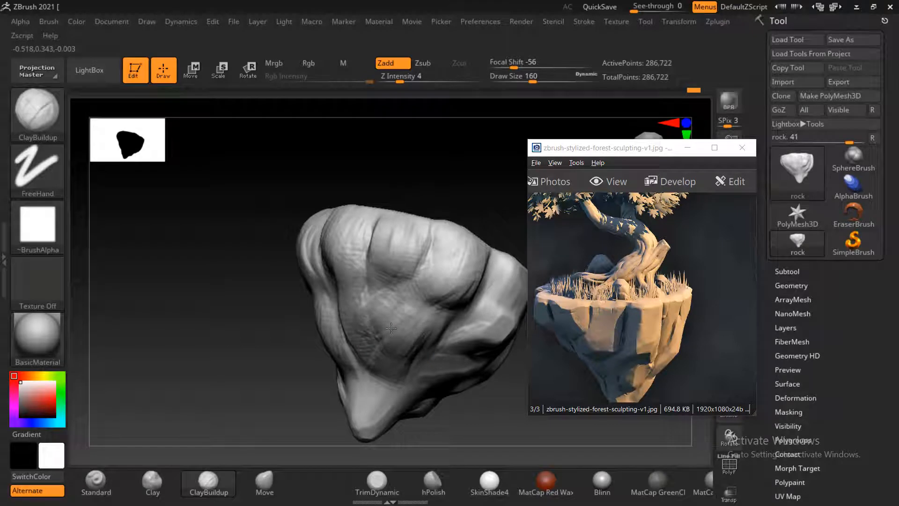
Flatten the faces of the newly built rim blocks into planes with the TrimDynamic brush at draw size 160.
{"action": "left_click", "coordinate": [377, 480]}
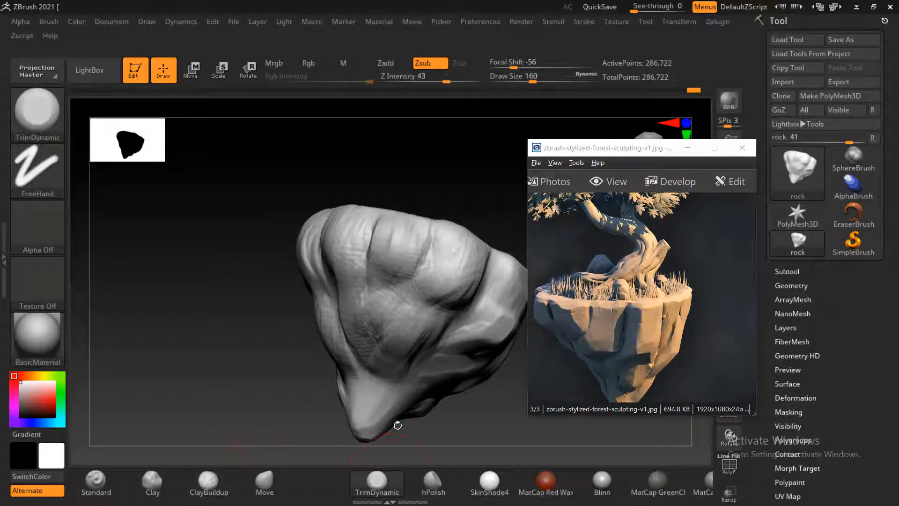
{"action": "mouse_move", "coordinate": [407, 229]}
{"action": "left_mouse_down"}
{"action": "mouse_move", "coordinate": [459, 251]}
{"action": "mouse_move", "coordinate": [469, 243]}
{"action": "mouse_move", "coordinate": [467, 269]}
{"action": "left_mouse_up"}
{"action": "left_click_drag", "start_coordinate": [485, 198], "coordinate": [433, 206]}
{"action": "left_click_drag", "start_coordinate": [484, 263], "coordinate": [481, 265]}
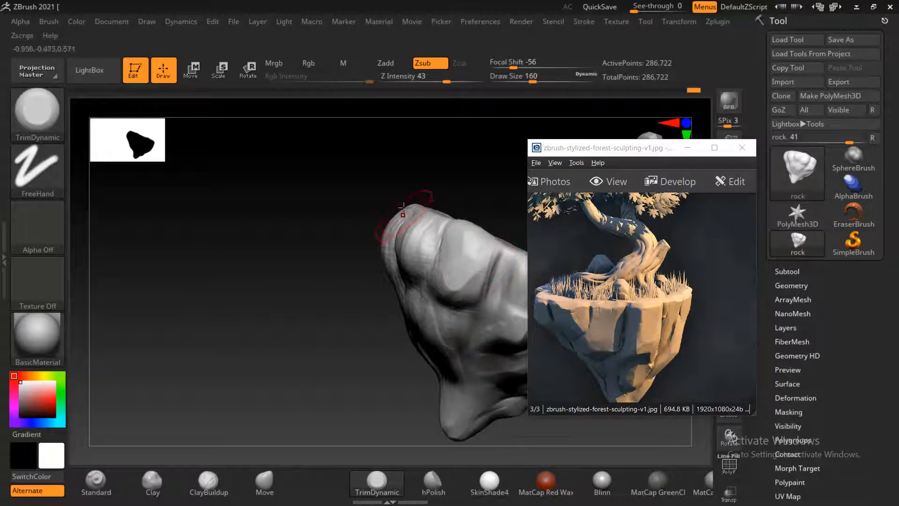
{"action": "mouse_move", "coordinate": [395, 205]}
{"action": "left_mouse_down"}
{"action": "mouse_move", "coordinate": [401, 251]}
{"action": "mouse_move", "coordinate": [427, 172]}
{"action": "mouse_move", "coordinate": [384, 197]}
{"action": "left_mouse_up"}
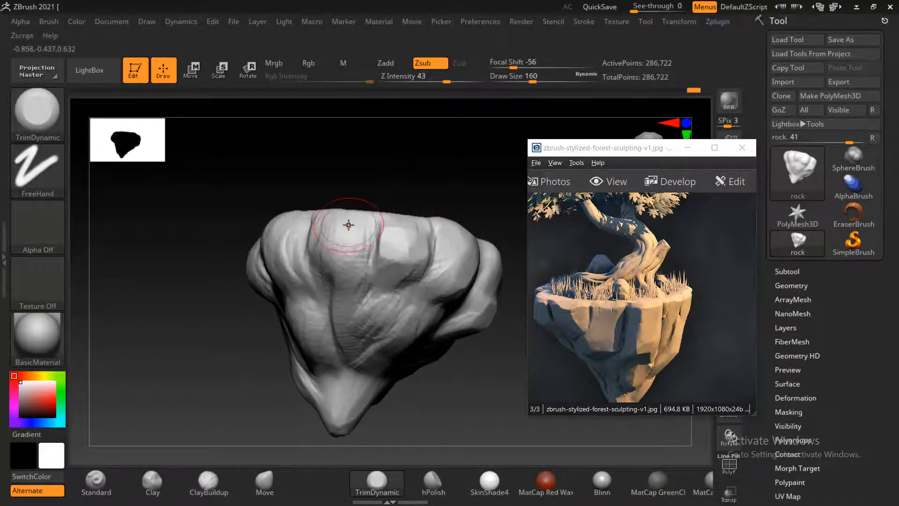
{"action": "mouse_move", "coordinate": [356, 243]}
{"action": "left_mouse_down"}
{"action": "mouse_move", "coordinate": [347, 225]}
{"action": "mouse_move", "coordinate": [321, 231]}
{"action": "mouse_move", "coordinate": [323, 264]}
{"action": "left_mouse_up"}
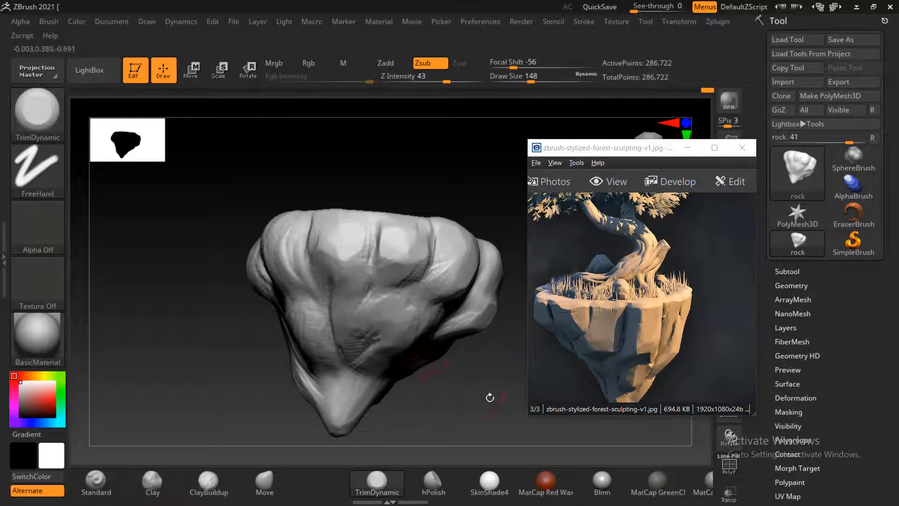
Trim planes into the rounded bulges below the rim on another side of the rock with TrimDynamic at draw size 148.
{"action": "mouse_move", "coordinate": [490, 397]}
{"action": "left_mouse_down"}
{"action": "mouse_move", "coordinate": [315, 345]}
{"action": "mouse_move", "coordinate": [241, 367]}
{"action": "mouse_move", "coordinate": [250, 332]}
{"action": "mouse_move", "coordinate": [239, 373]}
{"action": "mouse_move", "coordinate": [309, 309]}
{"action": "left_mouse_up"}
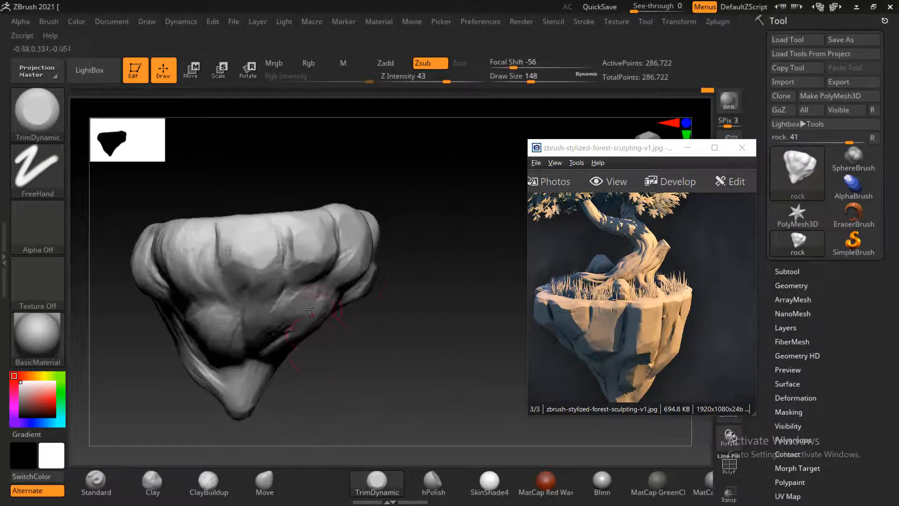
{"action": "left_click_drag", "start_coordinate": [409, 304], "coordinate": [468, 301]}
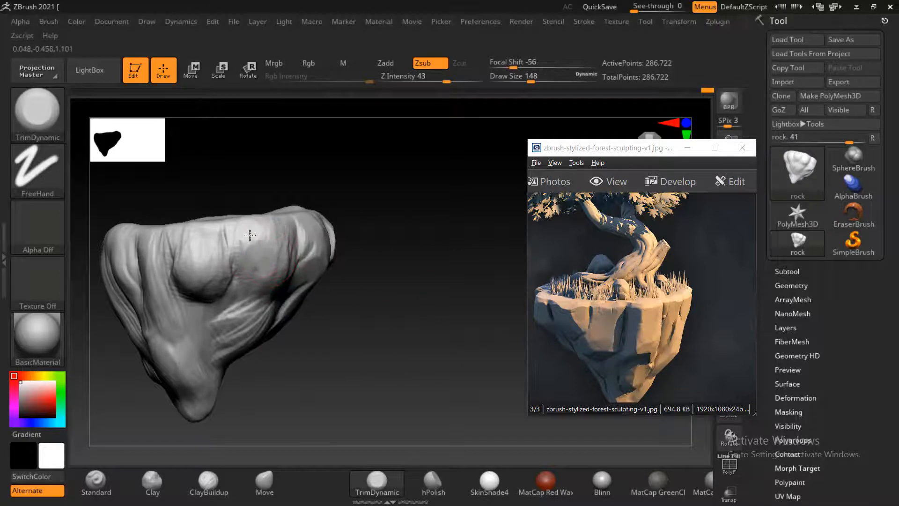
{"action": "left_click_drag", "start_coordinate": [249, 235], "coordinate": [268, 220]}
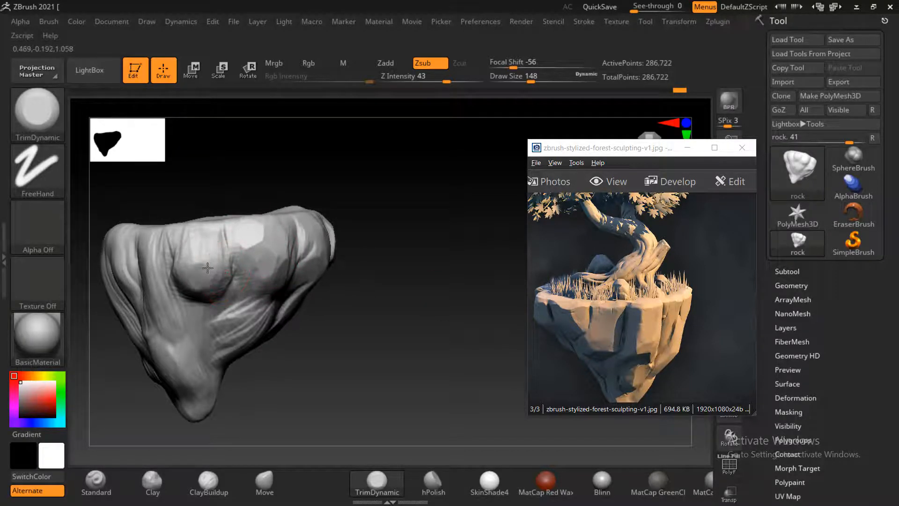
Flatten the rounded bulges on the rock's side and underside into planar facets with the TrimDynamic brush.
{"action": "mouse_move", "coordinate": [207, 268]}
{"action": "left_mouse_down"}
{"action": "mouse_move", "coordinate": [180, 253]}
{"action": "mouse_move", "coordinate": [196, 227]}
{"action": "left_mouse_up"}
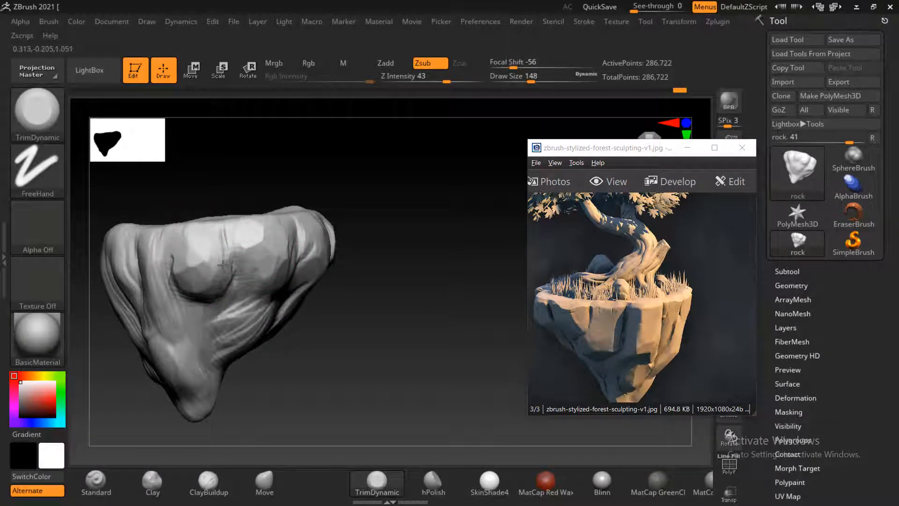
{"action": "right_click_drag", "start_coordinate": [269, 333], "coordinate": [257, 317]}
{"action": "left_click_drag", "start_coordinate": [257, 364], "coordinate": [214, 388]}
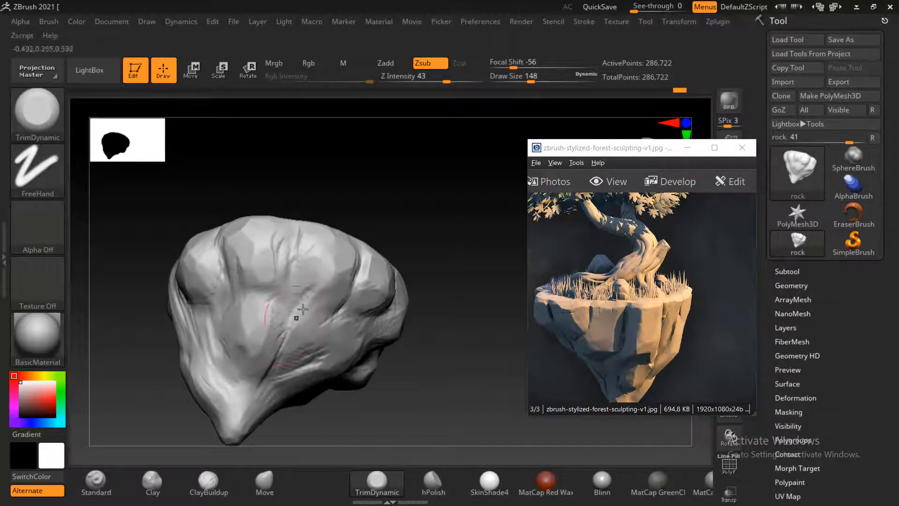
{"action": "left_click_drag", "start_coordinate": [267, 307], "coordinate": [302, 351]}
{"action": "right_click_drag", "start_coordinate": [401, 375], "coordinate": [364, 377]}
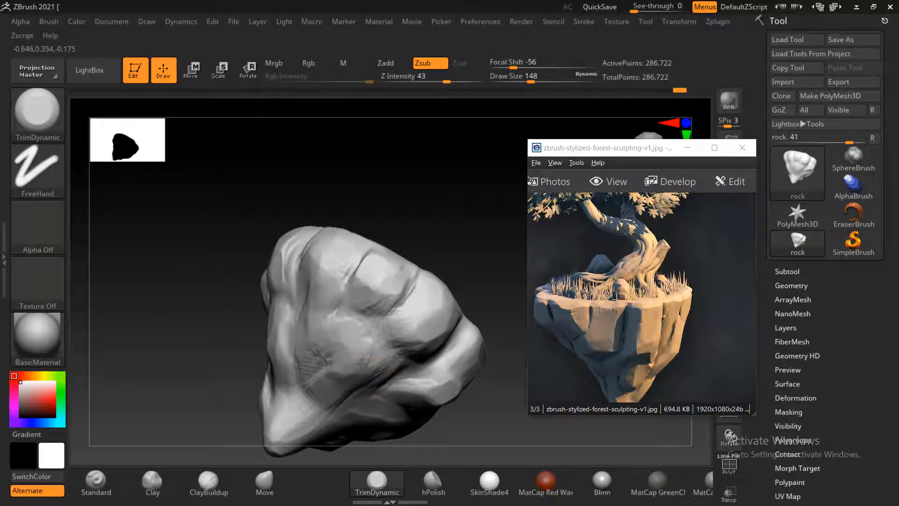
{"action": "left_click", "coordinate": [401, 322]}
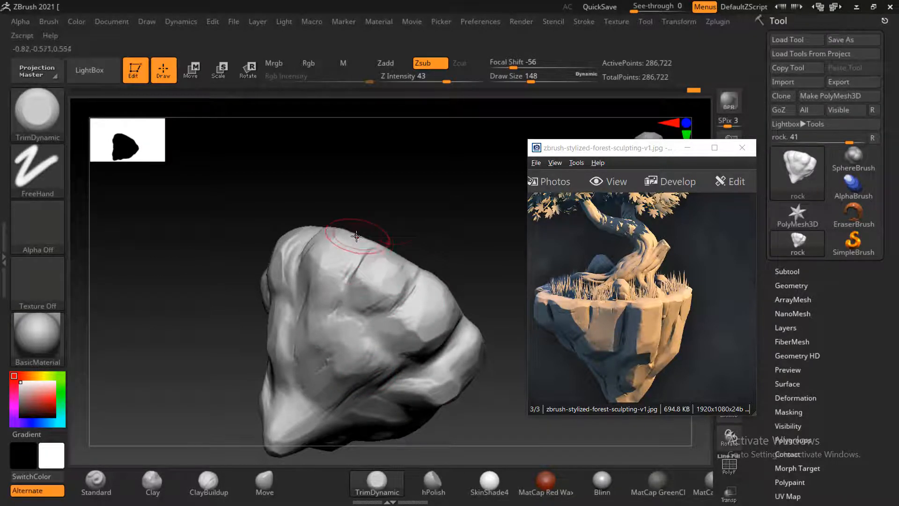
Trim the vertical ridges on the rock's other sides with TrimDynamic and undo the last two strokes.
{"action": "right_click_drag", "start_coordinate": [341, 237], "coordinate": [467, 331]}
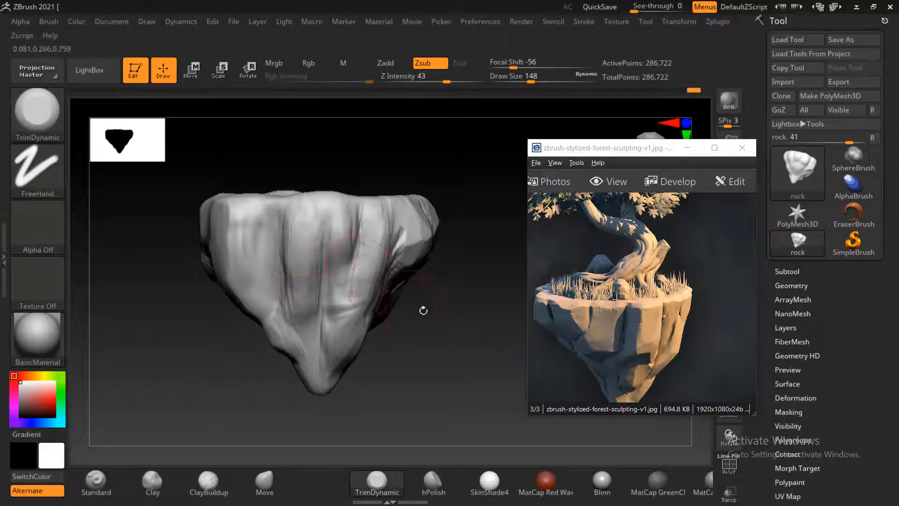
{"action": "right_click_drag", "start_coordinate": [423, 310], "coordinate": [281, 253]}
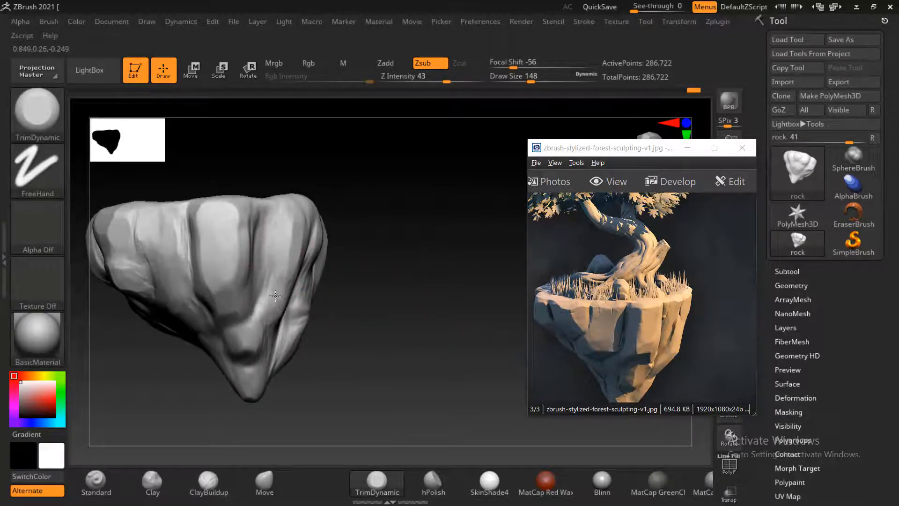
{"action": "right_click_drag", "start_coordinate": [391, 265], "coordinate": [313, 252]}
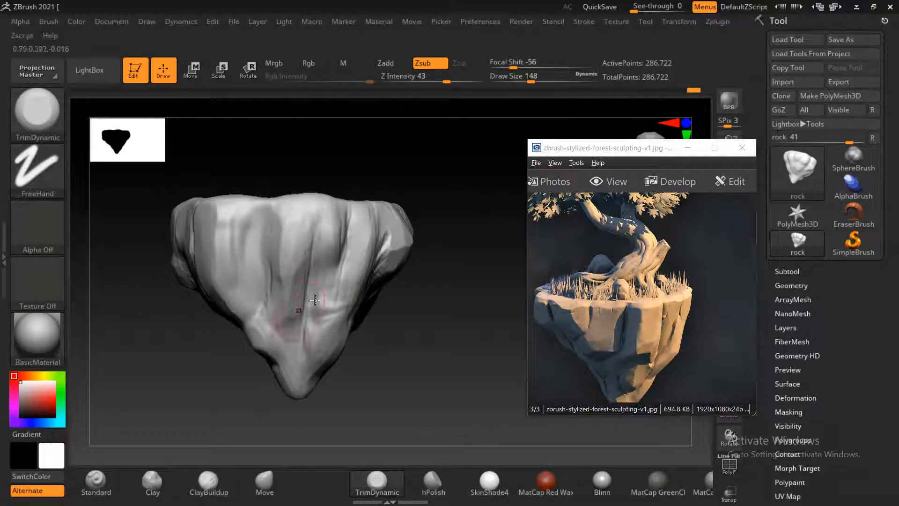
{"action": "mouse_move", "coordinate": [352, 347]}
{"action": "right_mouse_down"}
{"action": "mouse_move", "coordinate": [419, 315]}
{"action": "mouse_move", "coordinate": [360, 344]}
{"action": "right_mouse_up"}
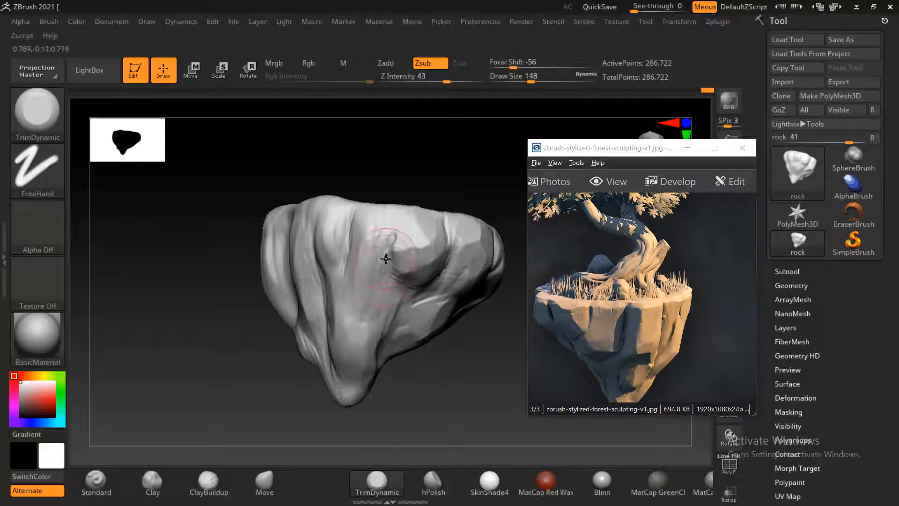
{"action": "key", "text": "ctrl+z"}
{"action": "key", "text": "ctrl+z"}
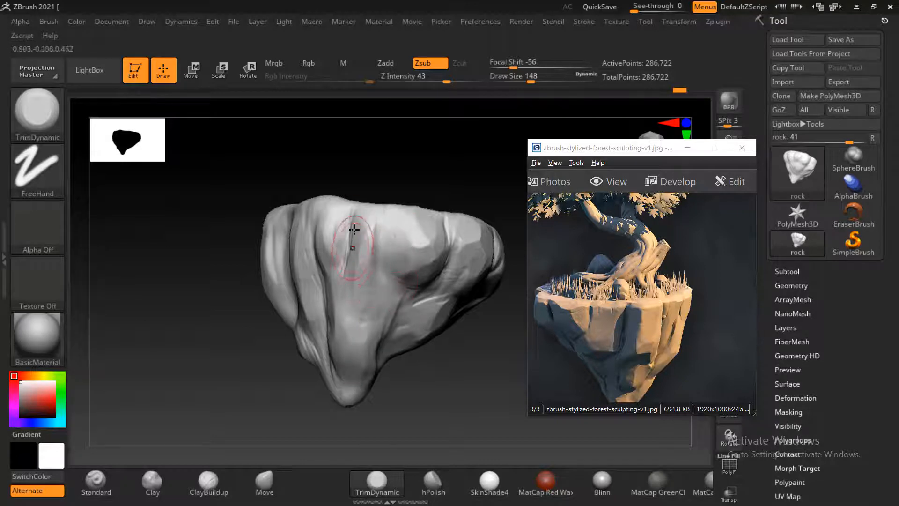
Flatten the ridge beside the large bulge, from the upper rim downward, with the TrimDynamic brush.
{"action": "mouse_move", "coordinate": [328, 206]}
{"action": "right_mouse_down"}
{"action": "mouse_move", "coordinate": [401, 170]}
{"action": "mouse_move", "coordinate": [323, 220]}
{"action": "right_mouse_up"}
{"action": "mouse_move", "coordinate": [339, 210]}
{"action": "left_mouse_down"}
{"action": "mouse_move", "coordinate": [309, 211]}
{"action": "mouse_move", "coordinate": [297, 282]}
{"action": "left_mouse_up"}
{"action": "mouse_move", "coordinate": [284, 301]}
{"action": "right_mouse_down"}
{"action": "mouse_move", "coordinate": [467, 364]}
{"action": "mouse_move", "coordinate": [354, 350]}
{"action": "mouse_move", "coordinate": [382, 323]}
{"action": "mouse_move", "coordinate": [471, 286]}
{"action": "mouse_move", "coordinate": [471, 305]}
{"action": "right_mouse_up"}
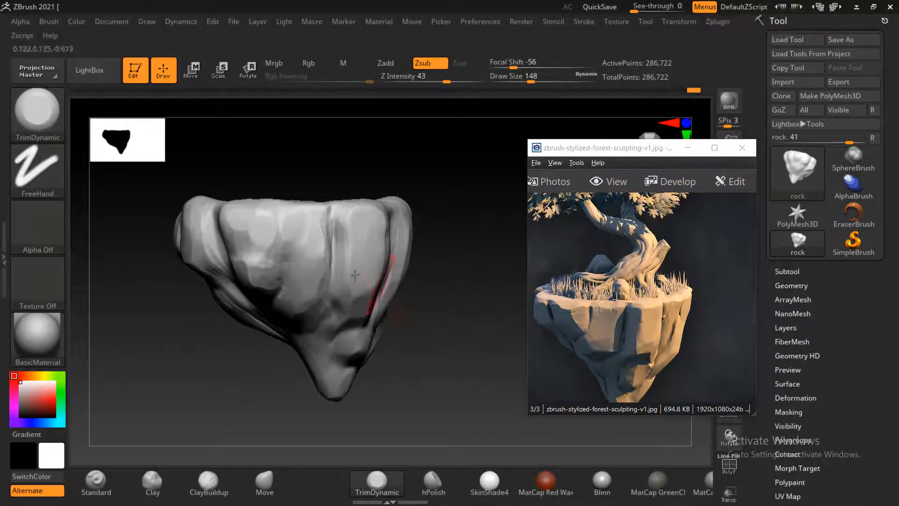
Set the draw size to 120 and trim flat facets into the wide block below the rock's rim.
{"action": "key", "text": "bracketleft"}
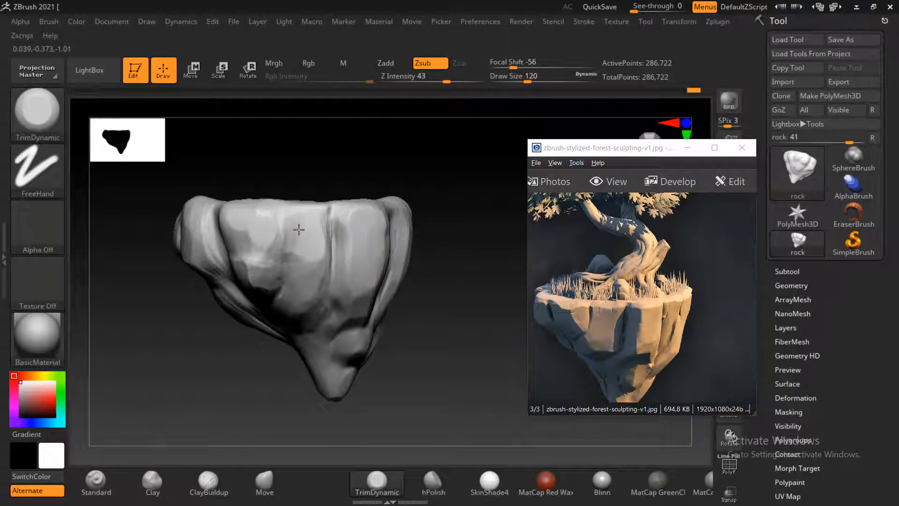
{"action": "right_click_drag", "start_coordinate": [463, 266], "coordinate": [325, 233], "text": "ctrl"}
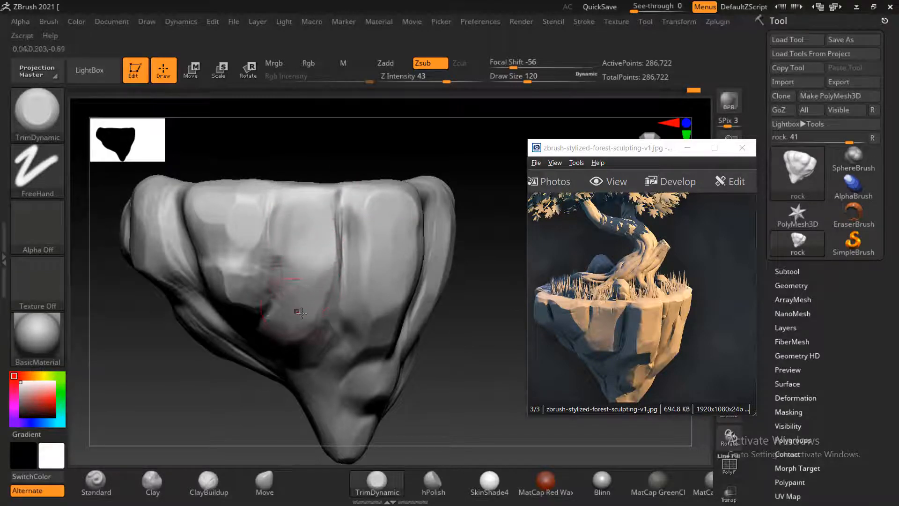
{"action": "left_click_drag", "start_coordinate": [459, 330], "coordinate": [321, 308]}
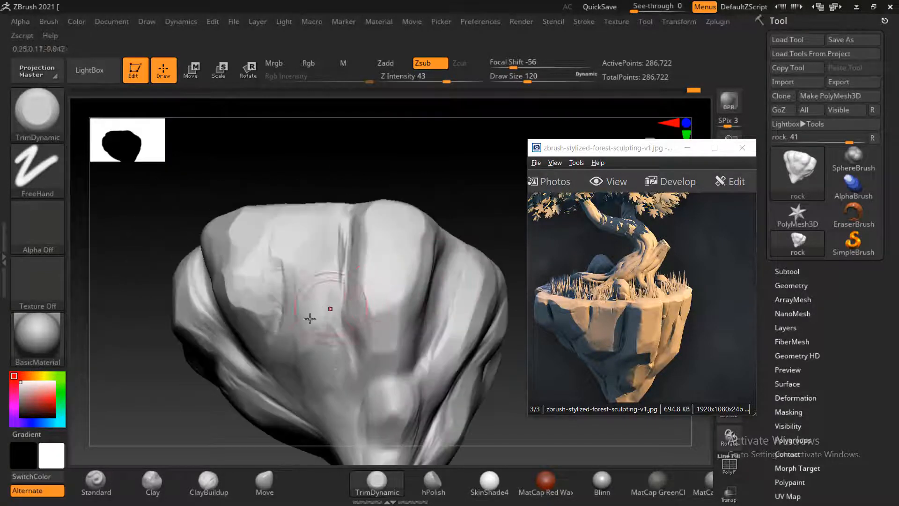
{"action": "left_click", "coordinate": [324, 345]}
{"action": "left_click_drag", "start_coordinate": [323, 344], "coordinate": [306, 365]}
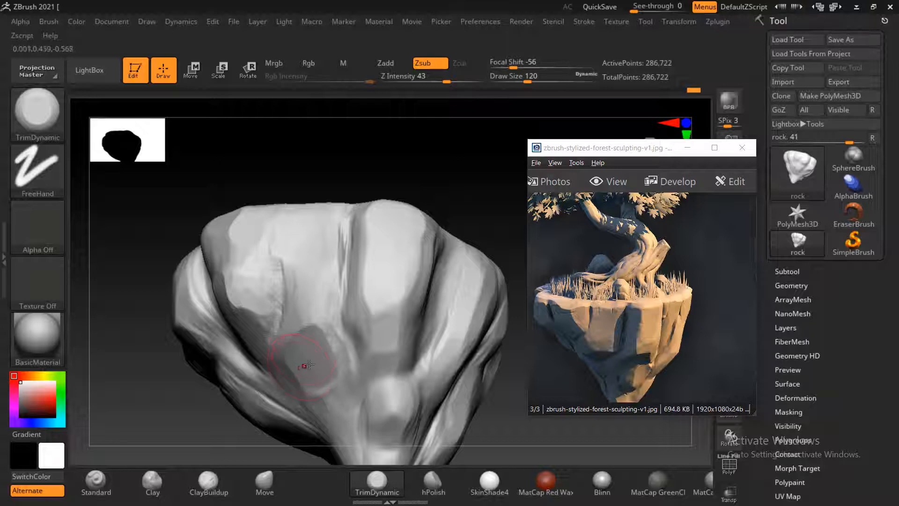
Sharpen the wide block's lower edge and flatten the facets beneath it toward the tip, reducing the draw size to 100.
{"action": "left_click_drag", "start_coordinate": [304, 310], "coordinate": [305, 301]}
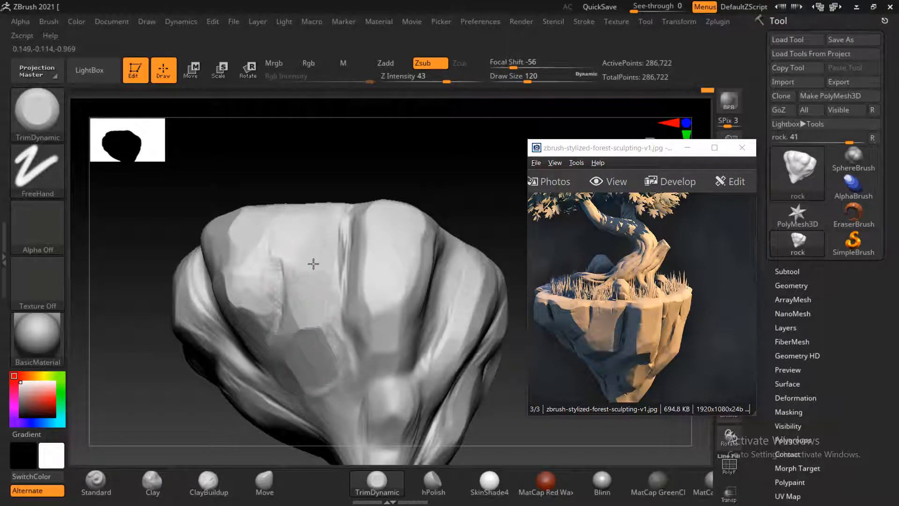
{"action": "left_click_drag", "start_coordinate": [294, 312], "coordinate": [315, 299]}
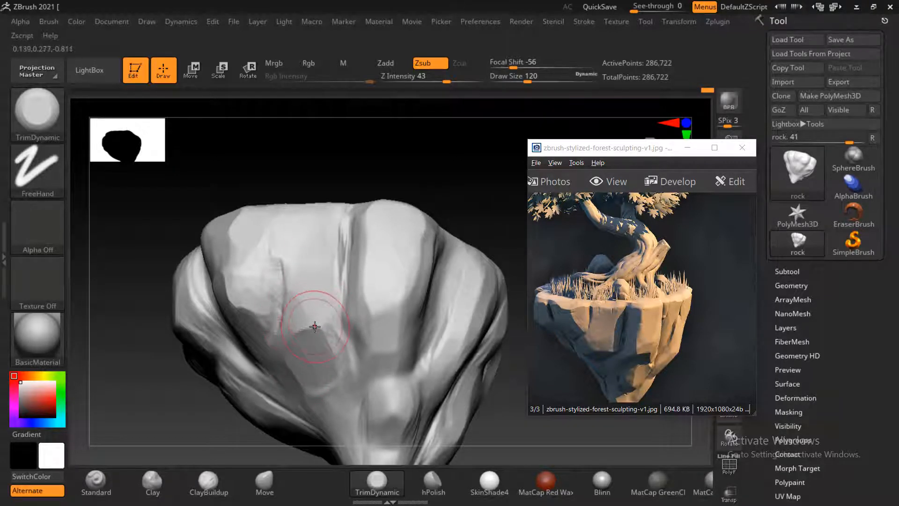
{"action": "mouse_move", "coordinate": [315, 330]}
{"action": "left_mouse_down"}
{"action": "mouse_move", "coordinate": [337, 349]}
{"action": "mouse_move", "coordinate": [347, 379]}
{"action": "mouse_move", "coordinate": [305, 389]}
{"action": "mouse_move", "coordinate": [331, 359]}
{"action": "mouse_move", "coordinate": [309, 360]}
{"action": "left_mouse_up"}
{"action": "mouse_move", "coordinate": [315, 379]}
{"action": "right_mouse_down"}
{"action": "mouse_move", "coordinate": [161, 408]}
{"action": "mouse_move", "coordinate": [326, 372]}
{"action": "right_mouse_up"}
{"action": "left_click_drag", "start_coordinate": [326, 358], "coordinate": [346, 419]}
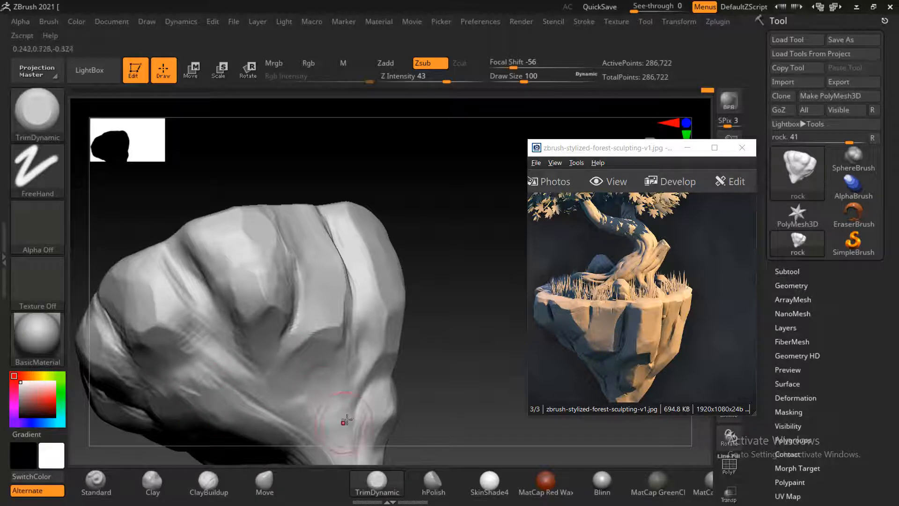
Trim flat facets into the knob and faces around the rock's lower tip, undoing and redoing one stroke.
{"action": "mouse_move", "coordinate": [348, 442]}
{"action": "right_mouse_down"}
{"action": "mouse_move", "coordinate": [503, 373]}
{"action": "mouse_move", "coordinate": [440, 293]}
{"action": "mouse_move", "coordinate": [332, 301]}
{"action": "right_mouse_up"}
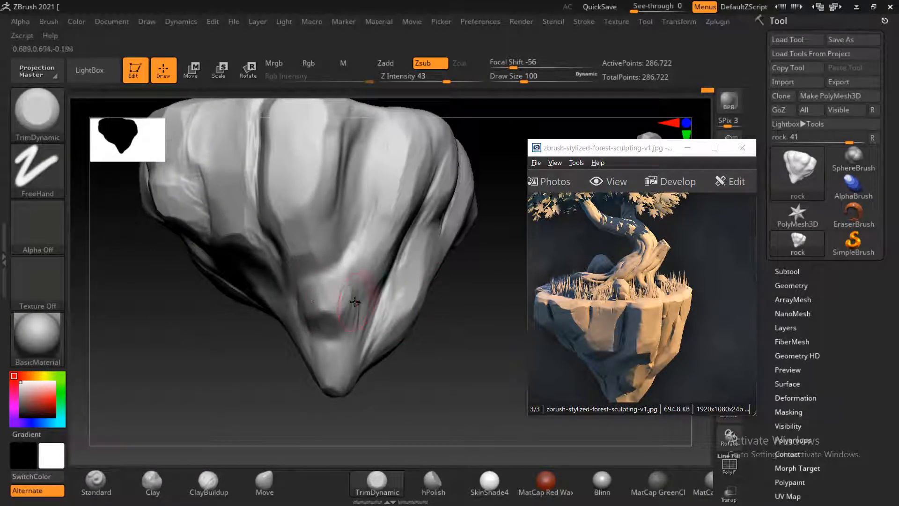
{"action": "right_click_drag", "start_coordinate": [398, 344], "coordinate": [340, 330]}
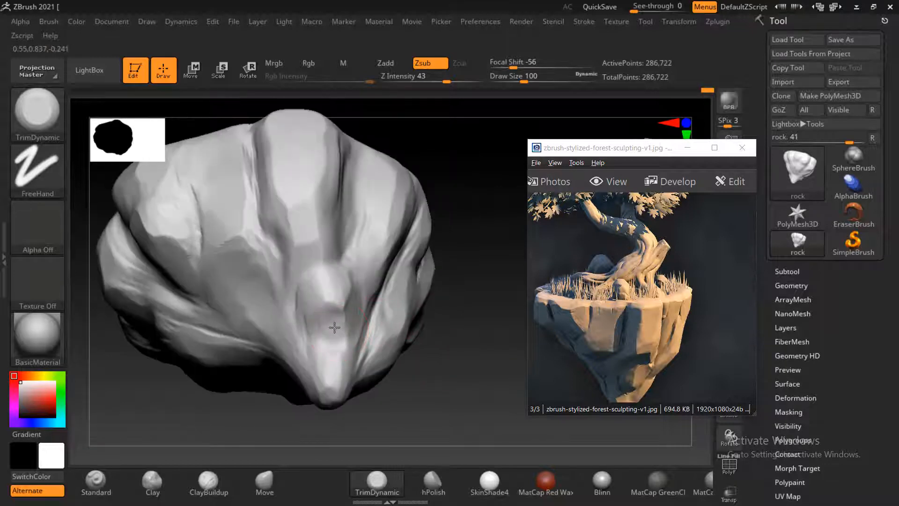
{"action": "key", "text": "ctrl+z"}
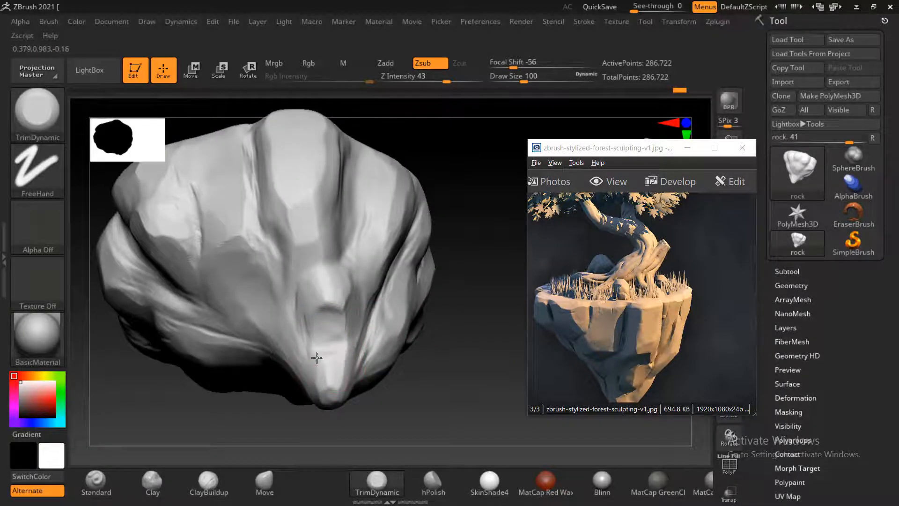
{"action": "mouse_move", "coordinate": [344, 354]}
{"action": "left_mouse_down"}
{"action": "mouse_move", "coordinate": [336, 306]}
{"action": "mouse_move", "coordinate": [326, 319]}
{"action": "left_mouse_up"}
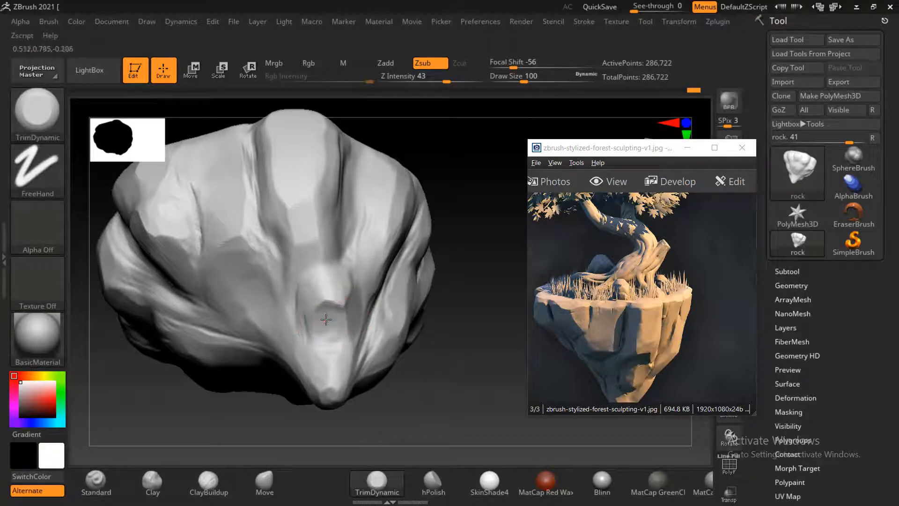
{"action": "mouse_move", "coordinate": [465, 347]}
{"action": "left_mouse_down"}
{"action": "mouse_move", "coordinate": [347, 297]}
{"action": "mouse_move", "coordinate": [403, 257]}
{"action": "mouse_move", "coordinate": [392, 254]}
{"action": "mouse_move", "coordinate": [401, 254]}
{"action": "mouse_move", "coordinate": [413, 215]}
{"action": "mouse_move", "coordinate": [447, 184]}
{"action": "left_mouse_up"}
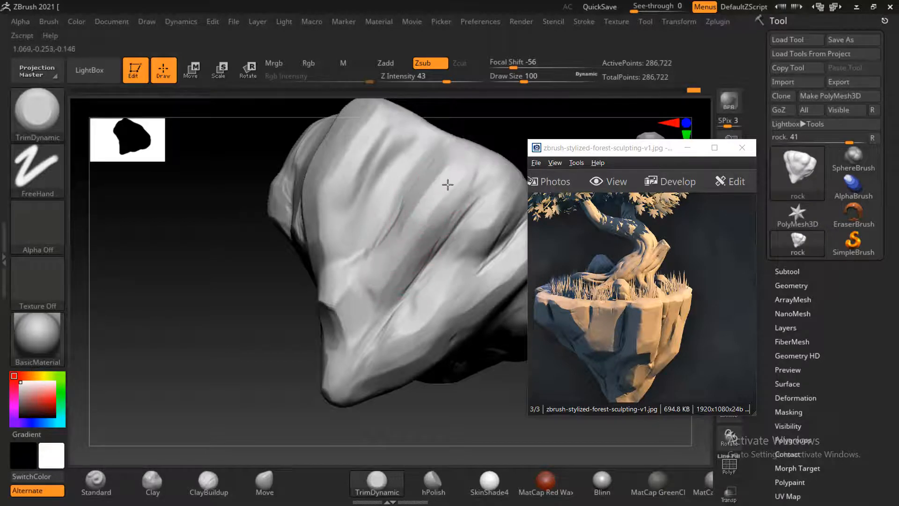
{"action": "mouse_move", "coordinate": [486, 412]}
{"action": "left_mouse_down", "text": "shift"}
{"action": "mouse_move", "coordinate": [508, 407]}
{"action": "mouse_move", "coordinate": [483, 371]}
{"action": "mouse_move", "coordinate": [476, 375]}
{"action": "left_mouse_up", "text": "shift"}
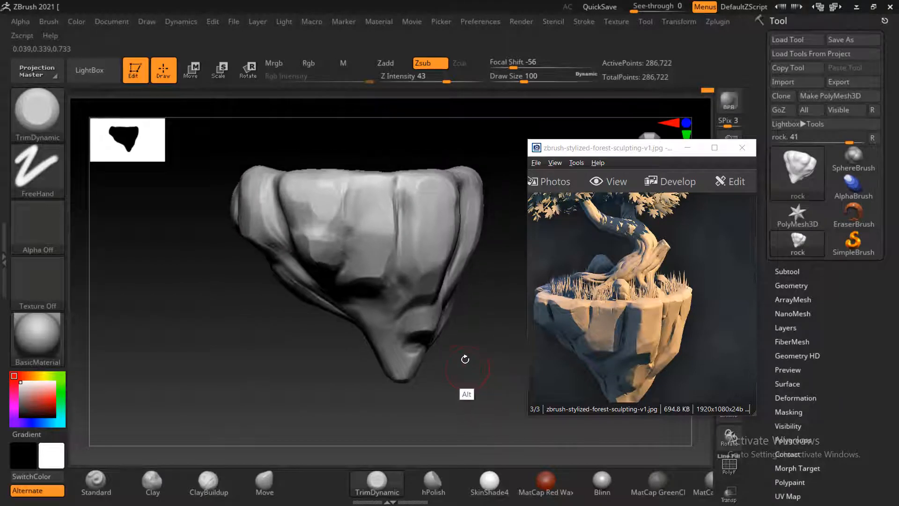
Carve curved cracks running inward from the edge of the rock's flat top with the DamStandard brush.
{"action": "left_click_drag", "start_coordinate": [497, 237], "coordinate": [461, 372]}
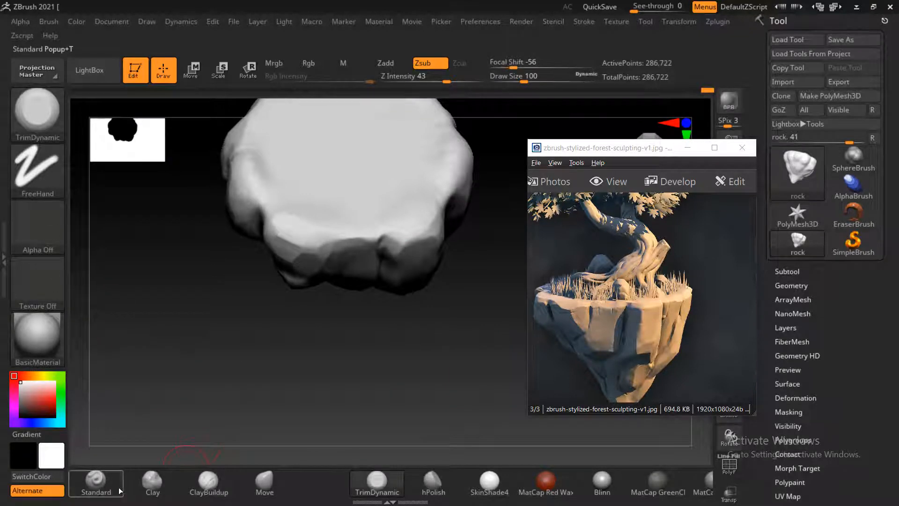
{"action": "left_click", "coordinate": [100, 482]}
{"action": "left_click", "coordinate": [39, 128]}
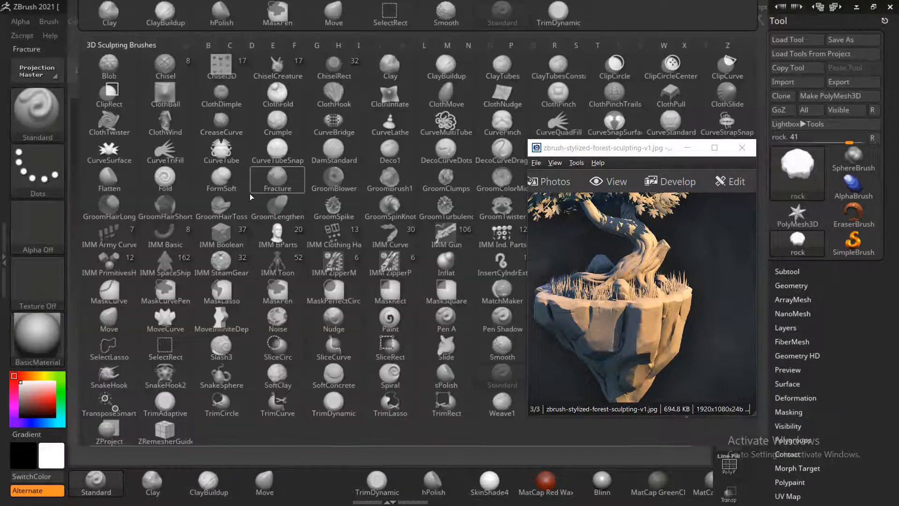
{"action": "key", "text": "d"}
{"action": "key", "text": "s"}
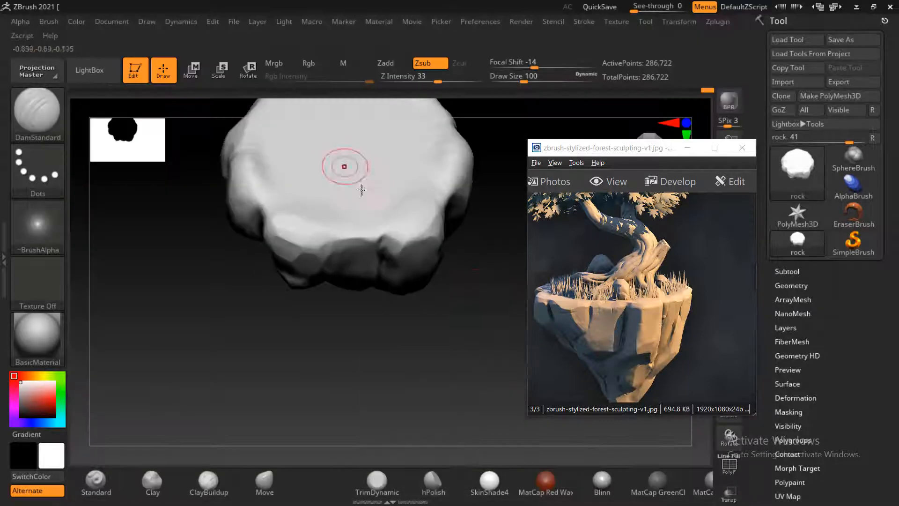
{"action": "mouse_move", "coordinate": [445, 320]}
{"action": "left_mouse_down"}
{"action": "mouse_move", "coordinate": [309, 267]}
{"action": "mouse_move", "coordinate": [350, 295]}
{"action": "left_mouse_up"}
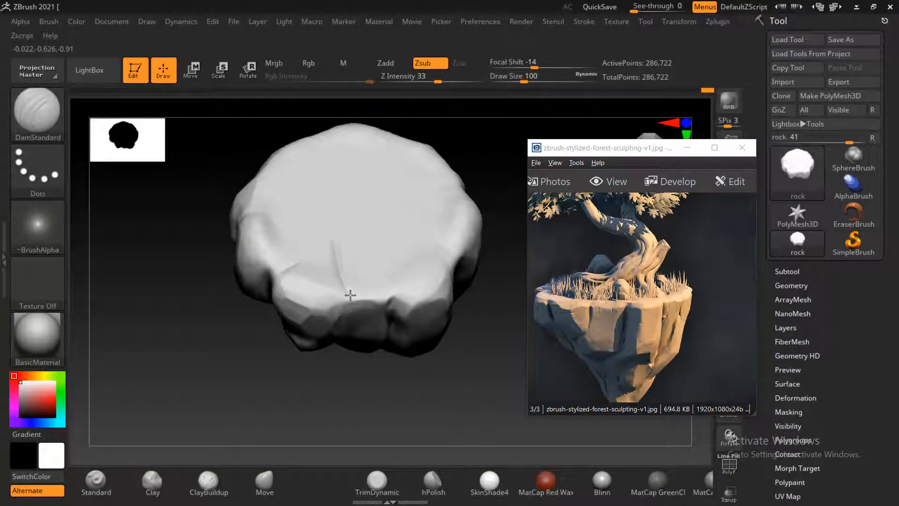
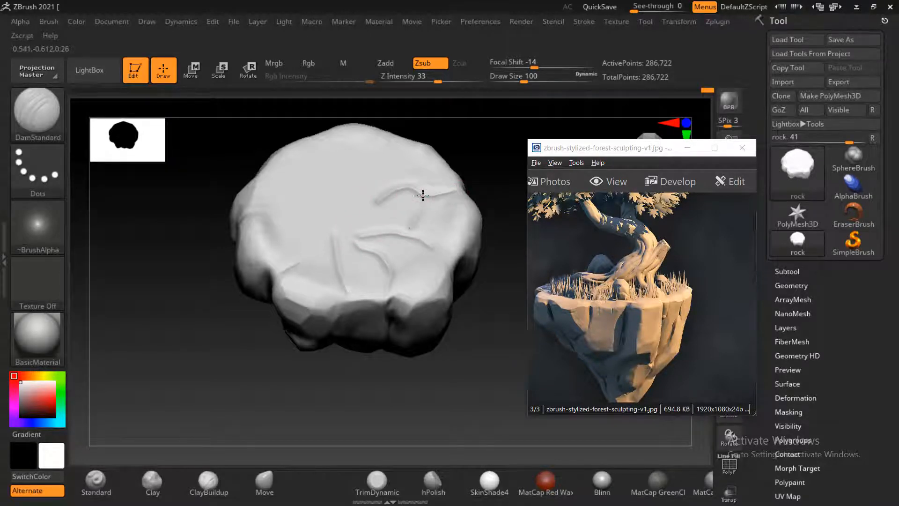
{"action": "left_click_drag", "start_coordinate": [423, 195], "coordinate": [411, 231]}
{"action": "left_click_drag", "start_coordinate": [496, 286], "coordinate": [499, 349]}
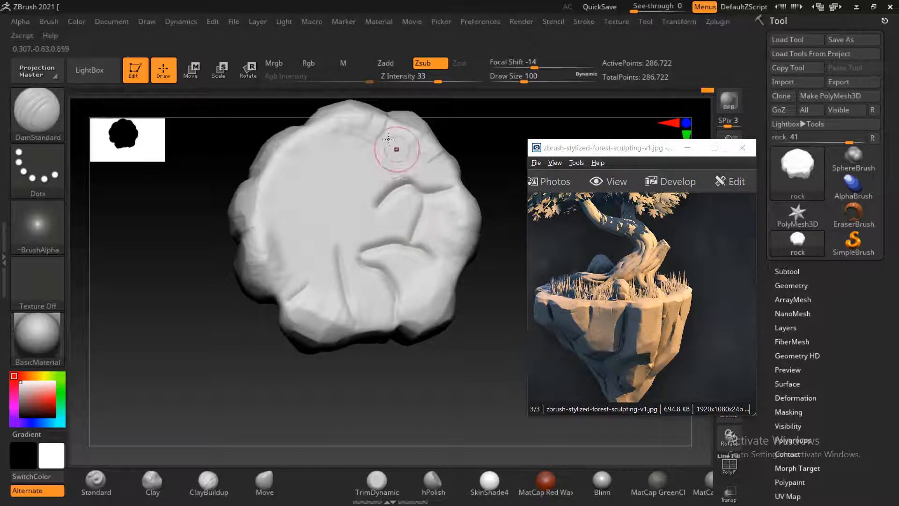
Carve straight cracks from the rim toward the centre of the rock's flat top, plus short branches between them.
{"action": "left_click_drag", "start_coordinate": [485, 135], "coordinate": [489, 157]}
{"action": "left_click_drag", "start_coordinate": [383, 124], "coordinate": [364, 166]}
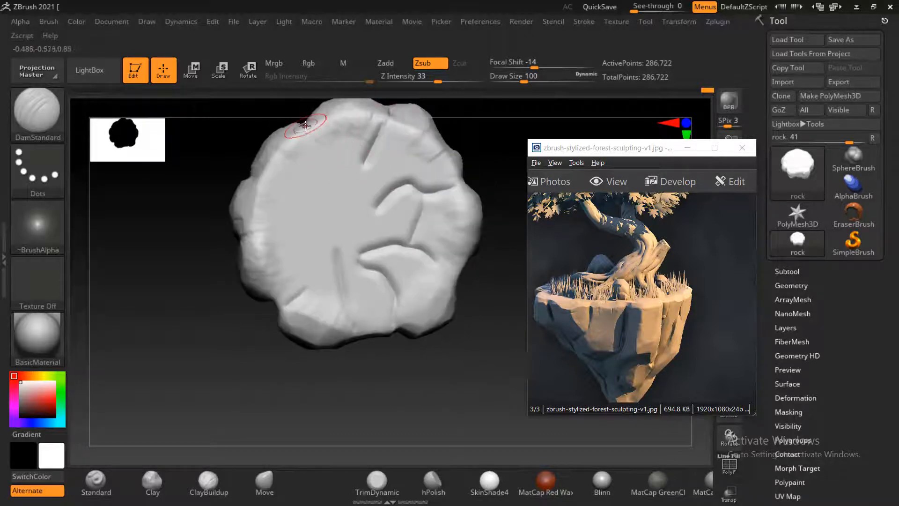
{"action": "left_click_drag", "start_coordinate": [305, 126], "coordinate": [365, 177]}
{"action": "left_click_drag", "start_coordinate": [254, 181], "coordinate": [339, 200]}
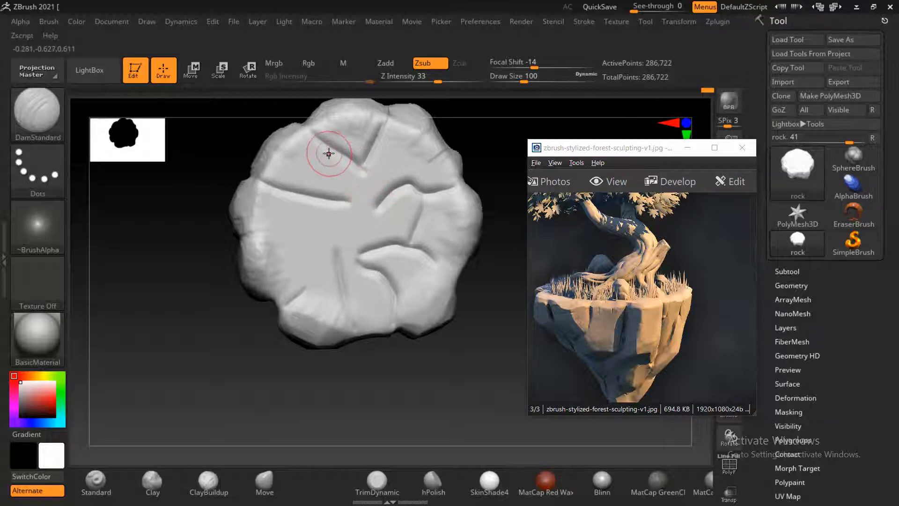
{"action": "left_click_drag", "start_coordinate": [329, 153], "coordinate": [372, 222]}
{"action": "mouse_move", "coordinate": [254, 229]}
{"action": "left_mouse_down"}
{"action": "mouse_move", "coordinate": [327, 212]}
{"action": "mouse_move", "coordinate": [365, 237]}
{"action": "mouse_move", "coordinate": [273, 307]}
{"action": "left_mouse_up"}
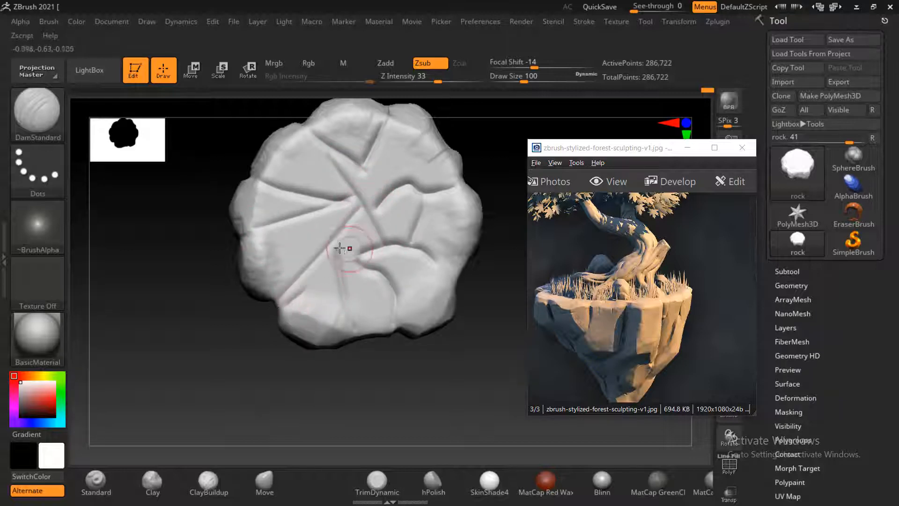
{"action": "left_click_drag", "start_coordinate": [283, 226], "coordinate": [318, 256]}
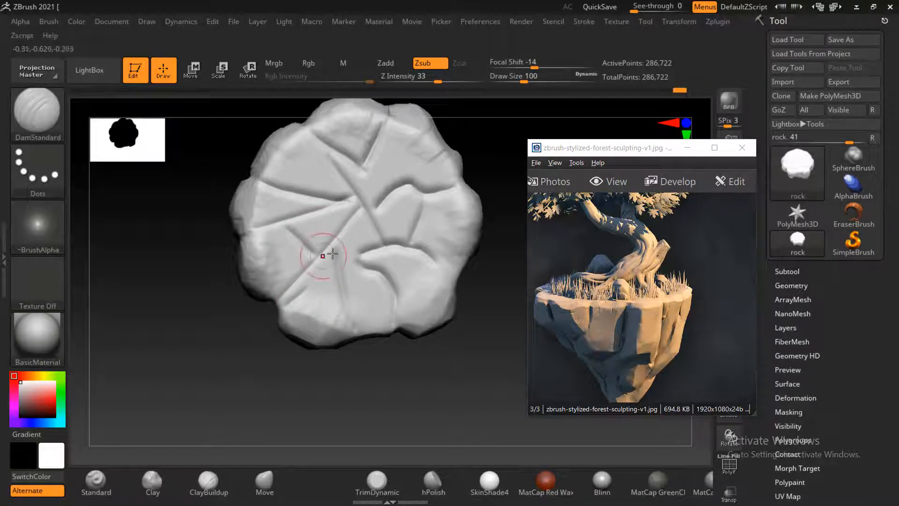
Build up clay over the cracks on the near side of the rock's flat top with ClayBuildup at draw size 140.
{"action": "mouse_move", "coordinate": [497, 276]}
{"action": "left_mouse_down"}
{"action": "mouse_move", "coordinate": [491, 247]}
{"action": "mouse_move", "coordinate": [491, 257]}
{"action": "left_mouse_up"}
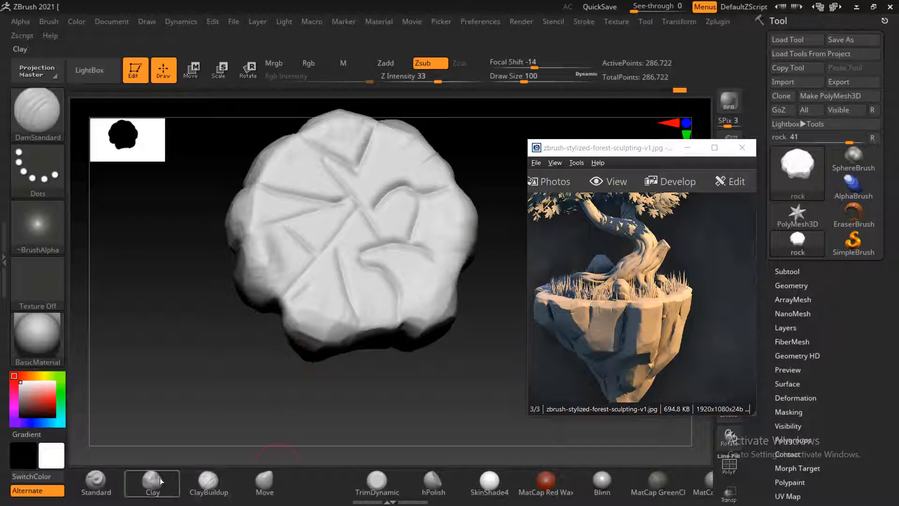
{"action": "left_click", "coordinate": [209, 480]}
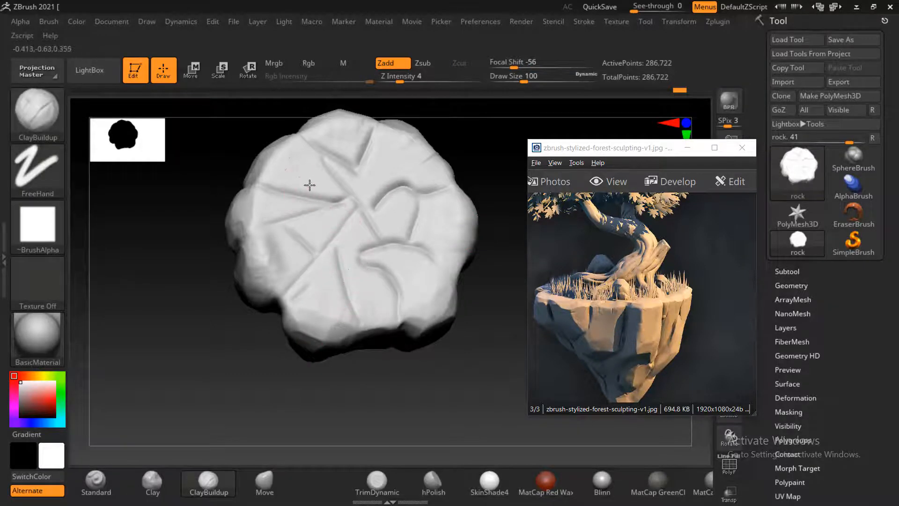
{"action": "key", "text": "]"}
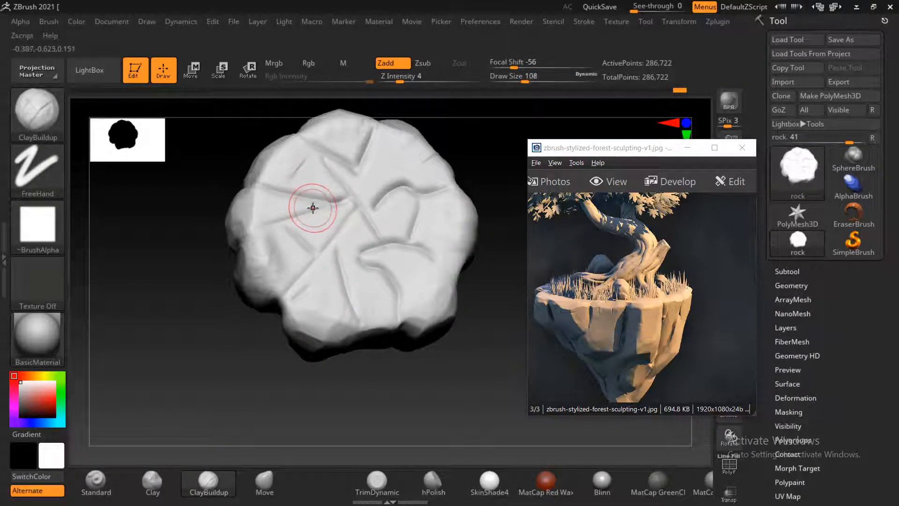
{"action": "key", "text": "]"}
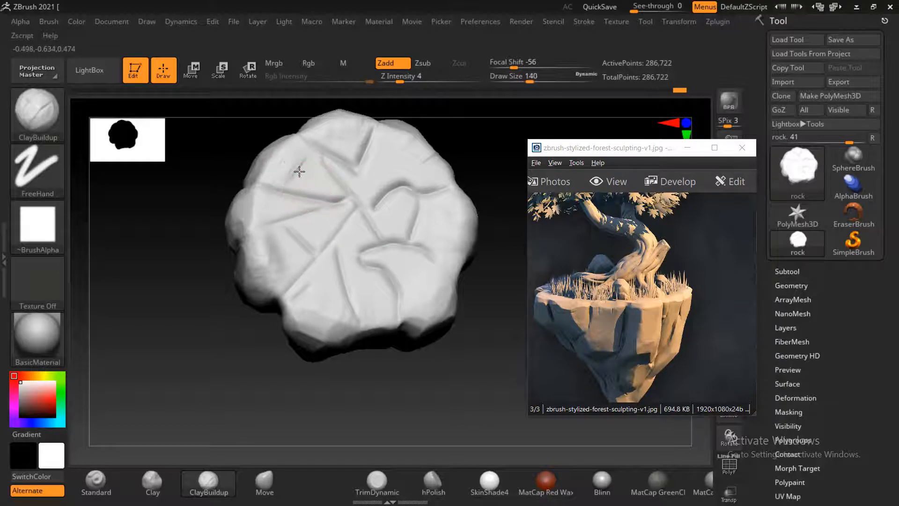
{"action": "left_click", "coordinate": [299, 172]}
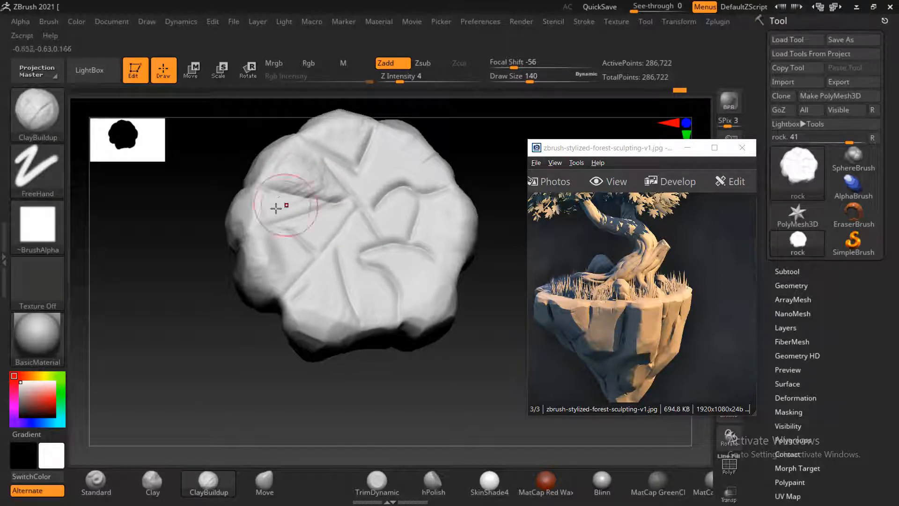
{"action": "mouse_move", "coordinate": [277, 202]}
{"action": "left_mouse_down"}
{"action": "mouse_move", "coordinate": [345, 226]}
{"action": "mouse_move", "coordinate": [303, 246]}
{"action": "mouse_move", "coordinate": [281, 280]}
{"action": "mouse_move", "coordinate": [305, 287]}
{"action": "mouse_move", "coordinate": [321, 311]}
{"action": "mouse_move", "coordinate": [421, 280]}
{"action": "mouse_move", "coordinate": [411, 283]}
{"action": "left_mouse_up"}
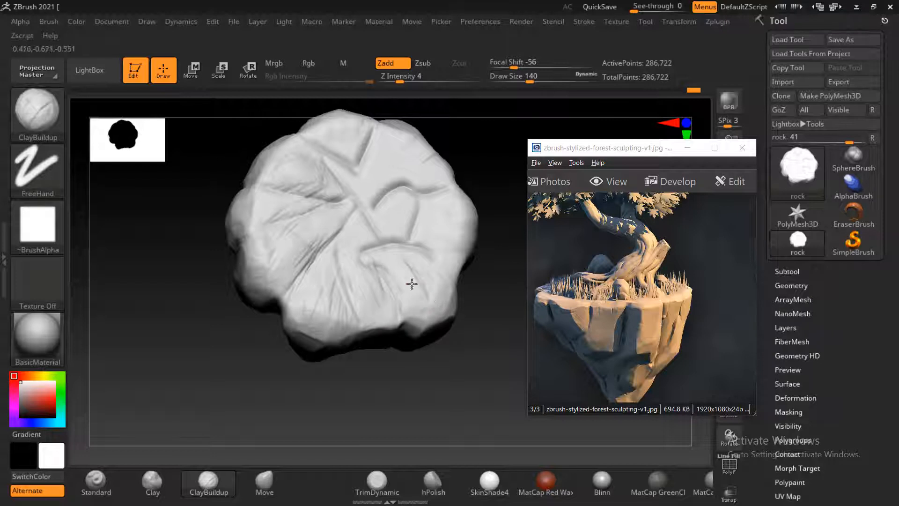
Add ClayBuildup strokes over the remaining cracks and around the centre of the rock's top, giving it a rough surface.
{"action": "mouse_move", "coordinate": [363, 239]}
{"action": "left_mouse_down"}
{"action": "mouse_move", "coordinate": [401, 233]}
{"action": "mouse_move", "coordinate": [437, 191]}
{"action": "mouse_move", "coordinate": [429, 216]}
{"action": "left_mouse_up"}
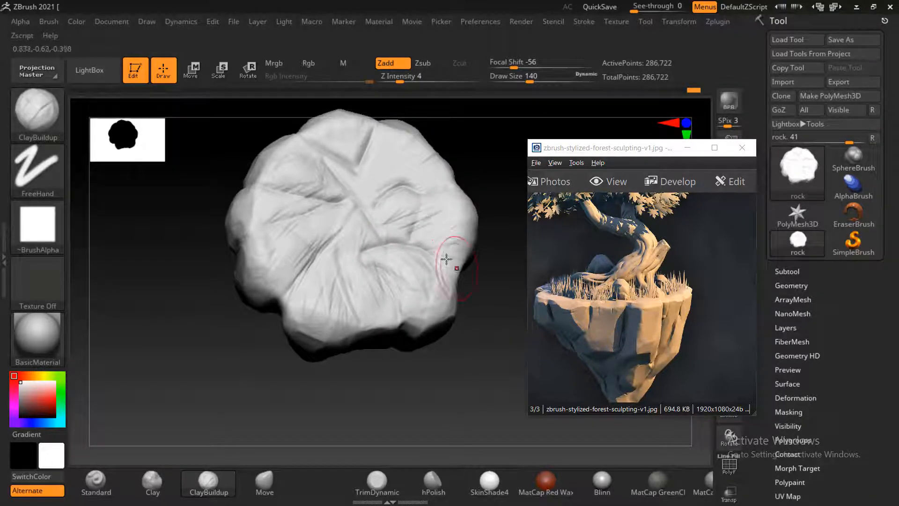
{"action": "left_click_drag", "start_coordinate": [449, 270], "coordinate": [430, 250]}
{"action": "left_click_drag", "start_coordinate": [391, 148], "coordinate": [376, 179]}
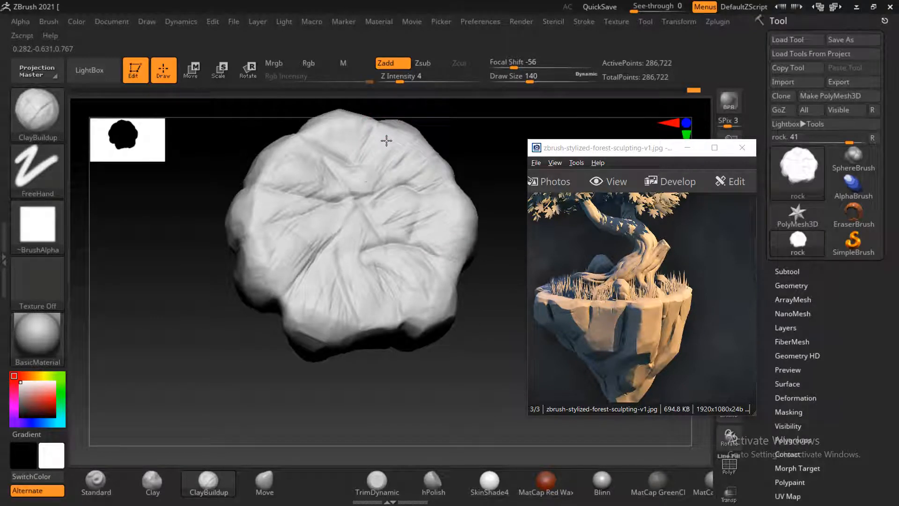
{"action": "mouse_move", "coordinate": [340, 178]}
{"action": "left_mouse_down"}
{"action": "mouse_move", "coordinate": [364, 193]}
{"action": "mouse_move", "coordinate": [387, 236]}
{"action": "left_mouse_up"}
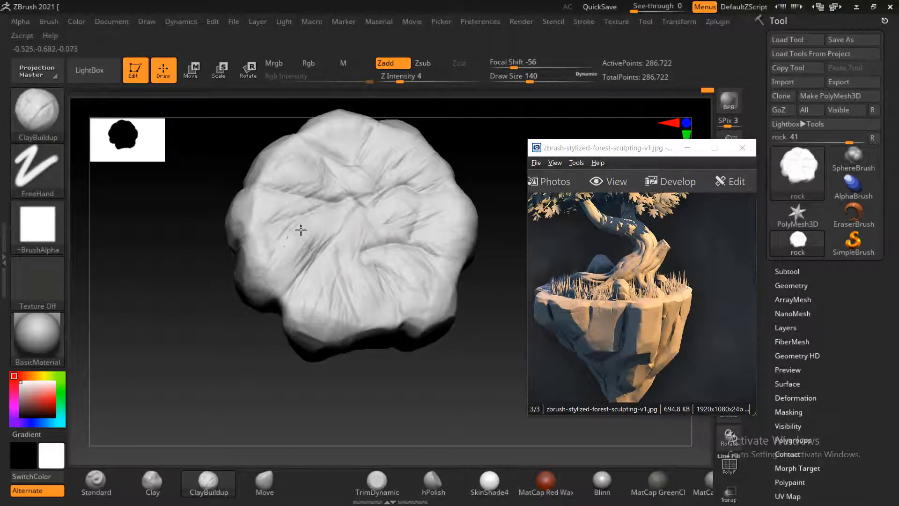
{"action": "mouse_move", "coordinate": [299, 229]}
{"action": "left_mouse_down"}
{"action": "mouse_move", "coordinate": [311, 281]}
{"action": "mouse_move", "coordinate": [300, 307]}
{"action": "left_mouse_up"}
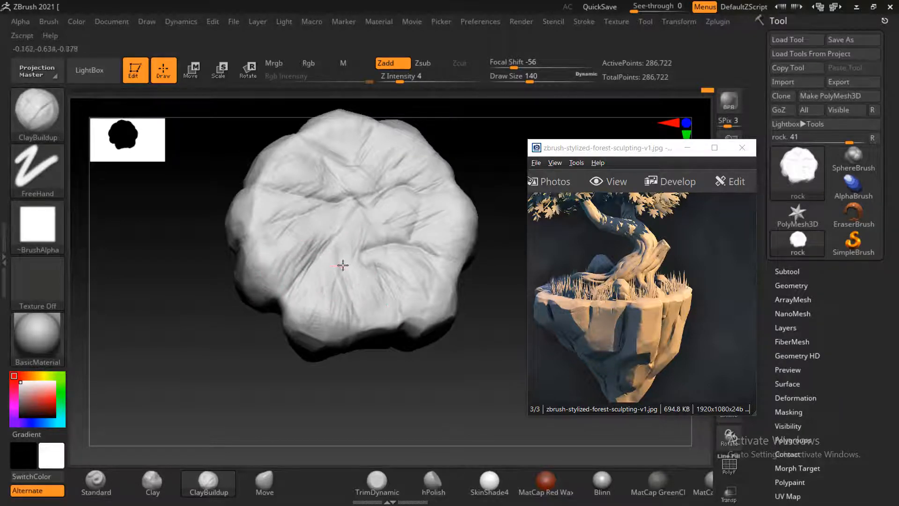
{"action": "mouse_move", "coordinate": [343, 265]}
{"action": "left_mouse_down"}
{"action": "mouse_move", "coordinate": [395, 297]}
{"action": "mouse_move", "coordinate": [432, 276]}
{"action": "mouse_move", "coordinate": [515, 301]}
{"action": "mouse_move", "coordinate": [500, 307]}
{"action": "left_mouse_up"}
{"action": "left_click_drag", "start_coordinate": [496, 414], "coordinate": [398, 422], "text": "alt"}
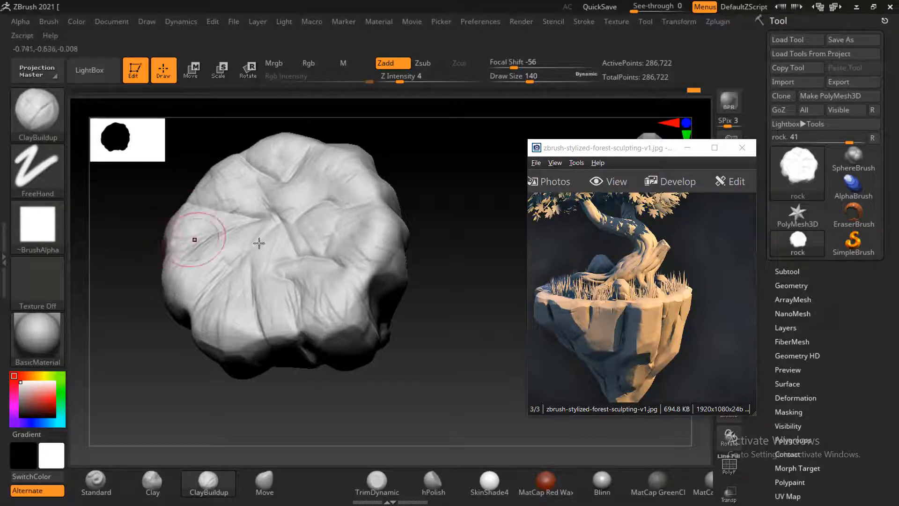
Flatten the rim blocks and adjoining top slabs with the TrimDynamic brush, reducing the draw size to 124.
{"action": "left_click_drag", "start_coordinate": [431, 309], "coordinate": [489, 375]}
{"action": "left_click", "coordinate": [379, 494]}
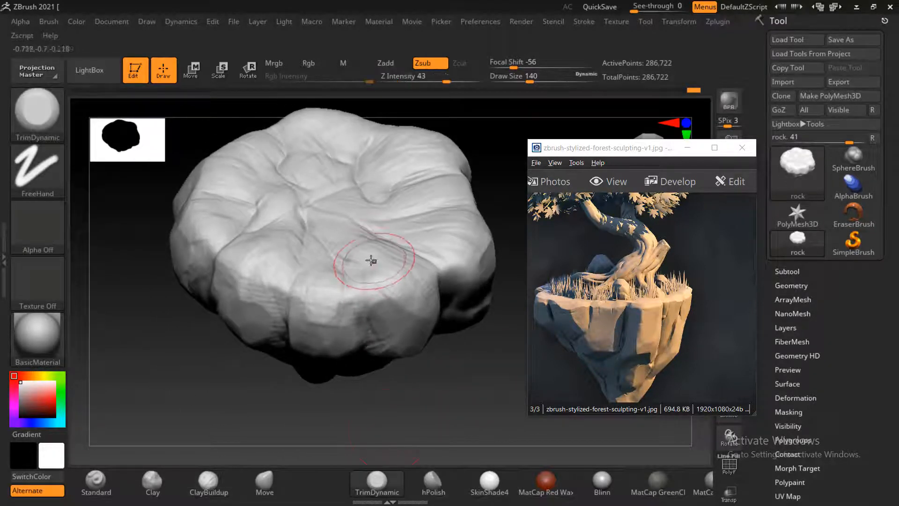
{"action": "left_click_drag", "start_coordinate": [401, 272], "coordinate": [422, 296]}
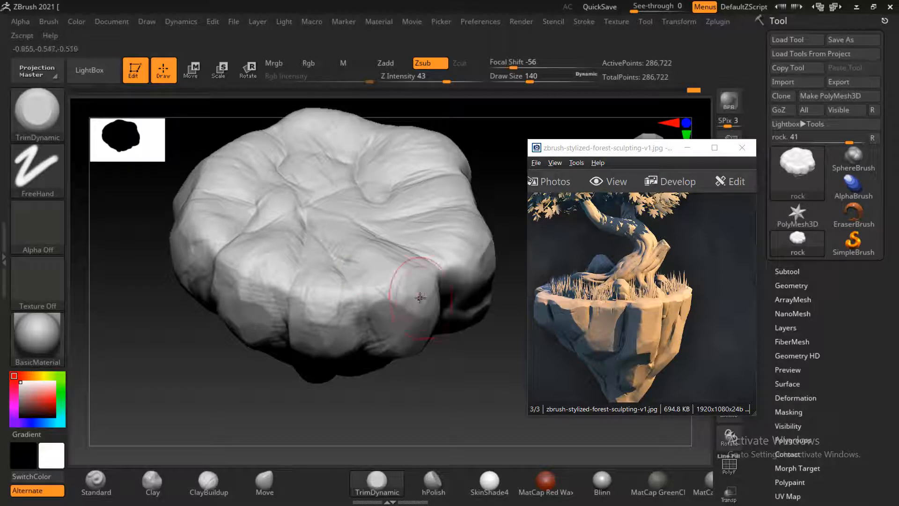
{"action": "mouse_move", "coordinate": [324, 287]}
{"action": "left_mouse_down"}
{"action": "mouse_move", "coordinate": [296, 295]}
{"action": "mouse_move", "coordinate": [307, 279]}
{"action": "mouse_move", "coordinate": [273, 270]}
{"action": "mouse_move", "coordinate": [279, 255]}
{"action": "mouse_move", "coordinate": [254, 243]}
{"action": "mouse_move", "coordinate": [257, 205]}
{"action": "left_mouse_up"}
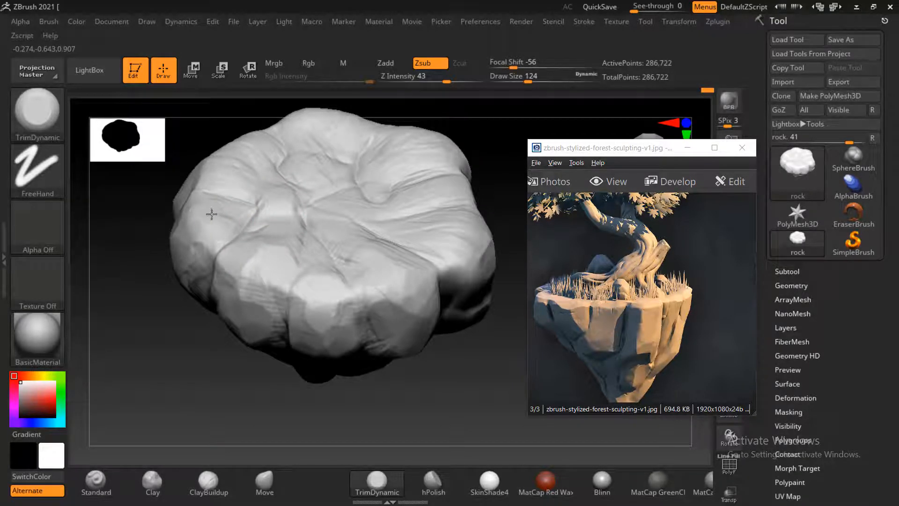
Trim the slabs between the cracks on the rock's top into flat planes with TrimDynamic at draw size 104.
{"action": "left_click_drag", "start_coordinate": [160, 298], "coordinate": [268, 315]}
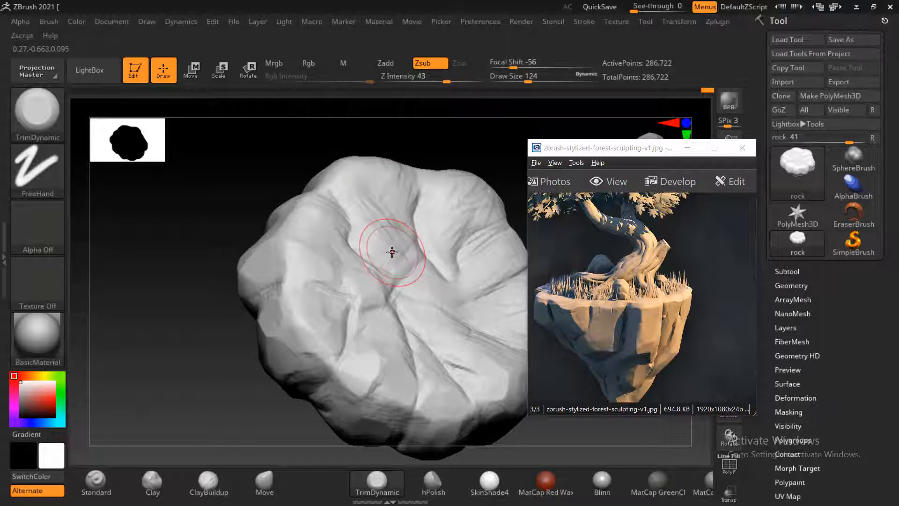
{"action": "key", "text": "bracketleft"}
{"action": "key", "text": "bracketleft"}
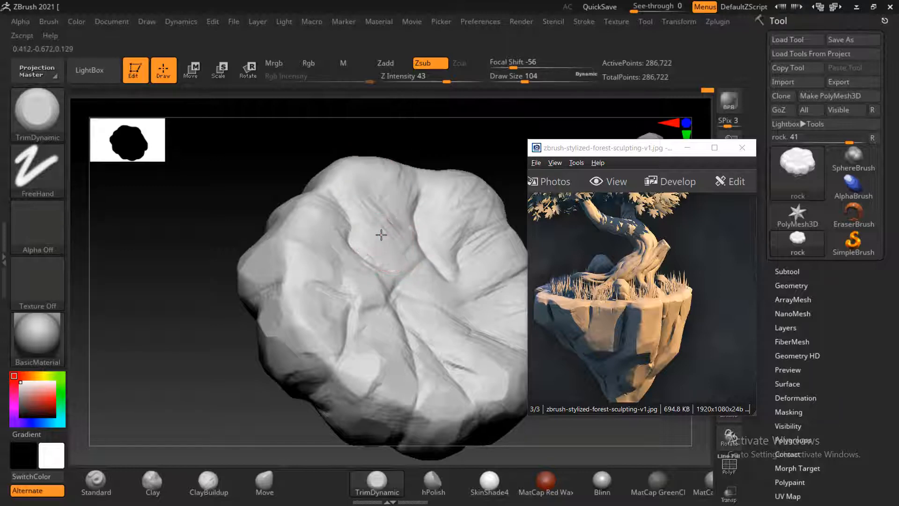
{"action": "mouse_move", "coordinate": [454, 230]}
{"action": "left_mouse_down"}
{"action": "mouse_move", "coordinate": [473, 224]}
{"action": "mouse_move", "coordinate": [478, 194]}
{"action": "left_mouse_up"}
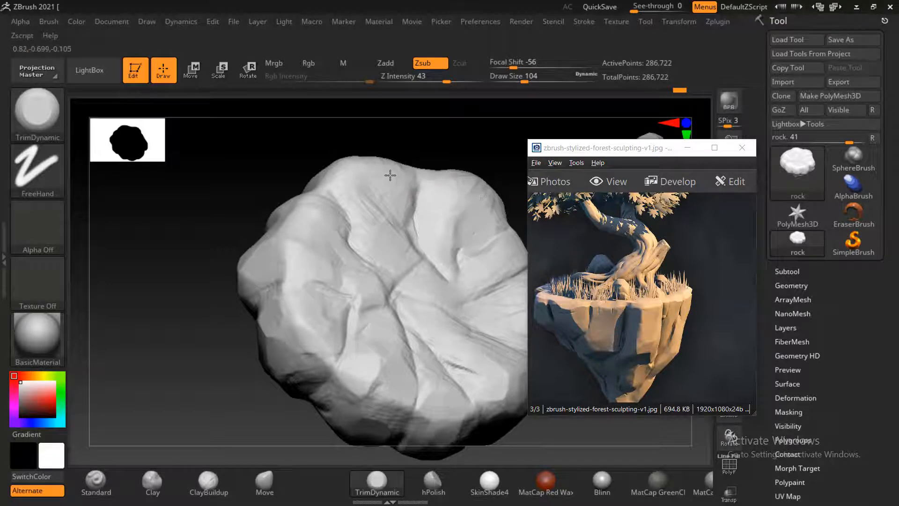
Trim flat facets into the rounded side blocks and along the edge where they meet the top.
{"action": "mouse_move", "coordinate": [342, 190]}
{"action": "right_mouse_down"}
{"action": "mouse_move", "coordinate": [457, 147]}
{"action": "mouse_move", "coordinate": [397, 217]}
{"action": "right_mouse_up"}
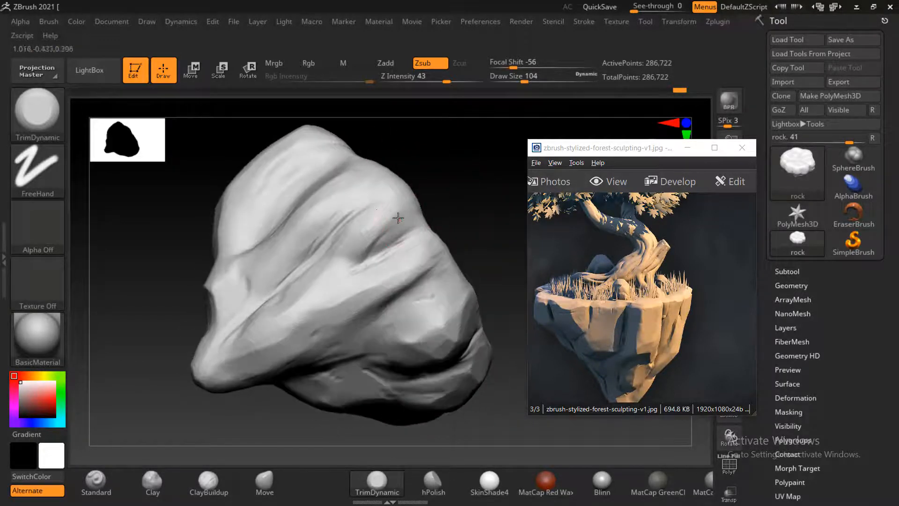
{"action": "left_click_drag", "start_coordinate": [351, 195], "coordinate": [361, 233]}
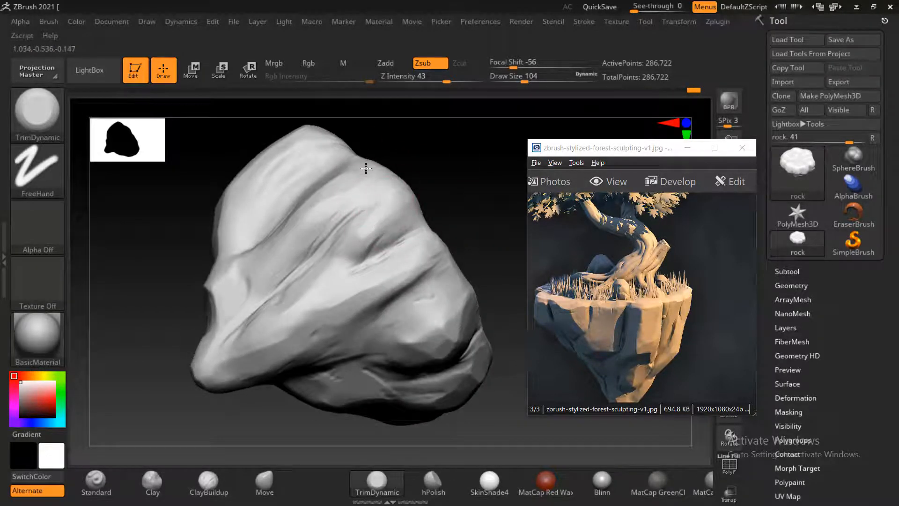
{"action": "mouse_move", "coordinate": [363, 168]}
{"action": "right_mouse_down"}
{"action": "mouse_move", "coordinate": [426, 146]}
{"action": "mouse_move", "coordinate": [366, 187]}
{"action": "right_mouse_up"}
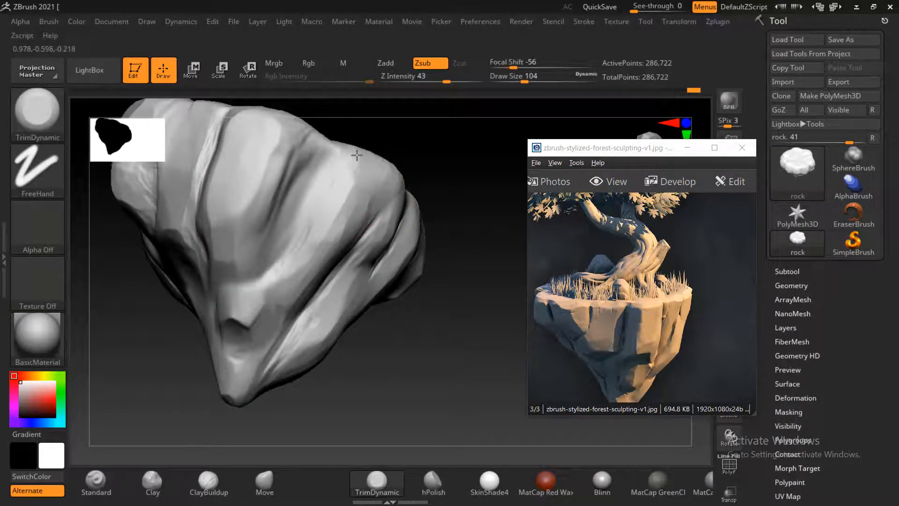
{"action": "mouse_move", "coordinate": [333, 147]}
{"action": "right_mouse_down"}
{"action": "mouse_move", "coordinate": [274, 171]}
{"action": "mouse_move", "coordinate": [431, 145]}
{"action": "mouse_move", "coordinate": [364, 218]}
{"action": "right_mouse_up"}
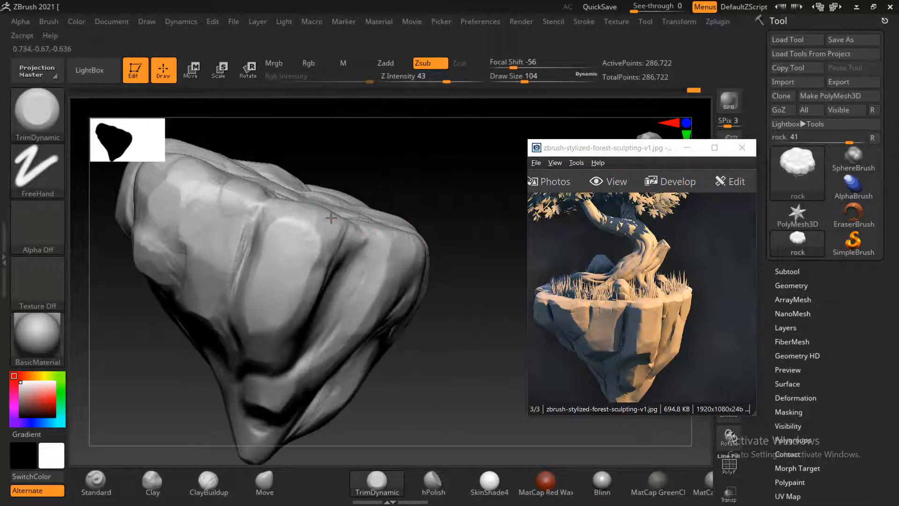
{"action": "right_click_drag", "start_coordinate": [388, 169], "coordinate": [309, 223]}
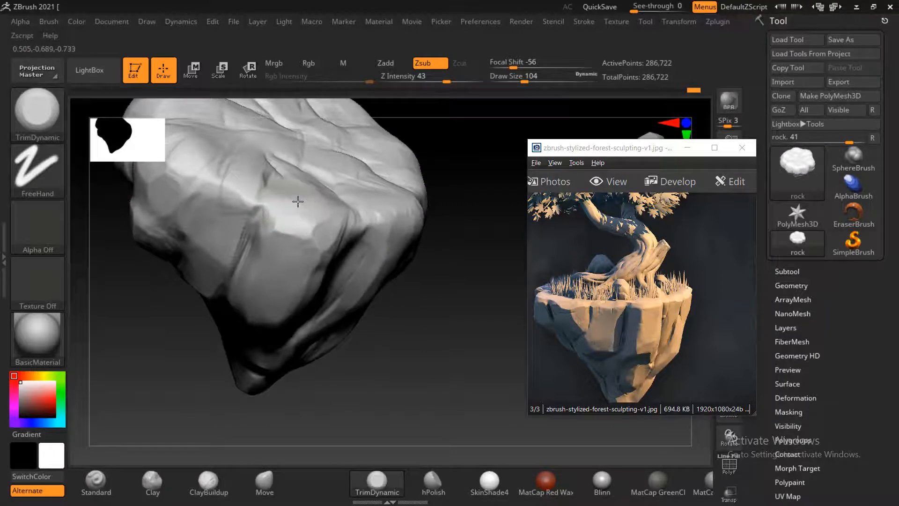
{"action": "left_click_drag", "start_coordinate": [350, 219], "coordinate": [330, 249]}
Flatten the upper edges of the rim blocks farther around the rock, blending them into the top surface.
{"action": "right_click_drag", "start_coordinate": [444, 315], "coordinate": [482, 284]}
{"action": "right_click_drag", "start_coordinate": [425, 138], "coordinate": [321, 210]}
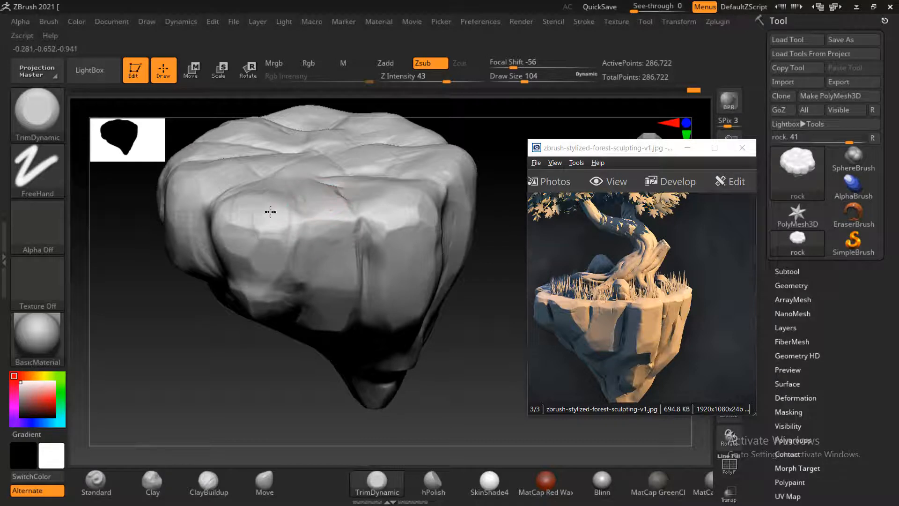
{"action": "left_click_drag", "start_coordinate": [270, 212], "coordinate": [330, 189]}
{"action": "right_click_drag", "start_coordinate": [473, 325], "coordinate": [363, 298]}
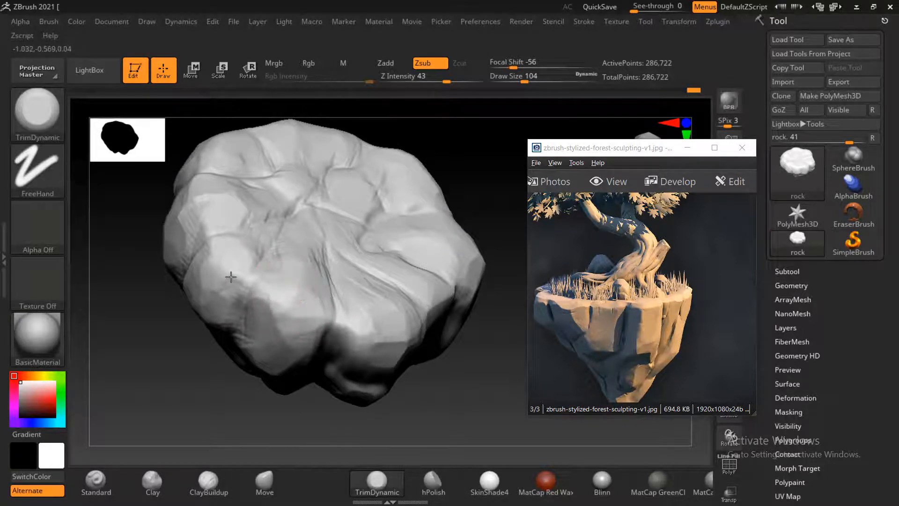
{"action": "mouse_move", "coordinate": [236, 270]}
{"action": "left_mouse_down"}
{"action": "mouse_move", "coordinate": [303, 275]}
{"action": "mouse_move", "coordinate": [284, 281]}
{"action": "mouse_move", "coordinate": [203, 231]}
{"action": "mouse_move", "coordinate": [213, 200]}
{"action": "mouse_move", "coordinate": [144, 205]}
{"action": "mouse_move", "coordinate": [144, 256]}
{"action": "mouse_move", "coordinate": [284, 274]}
{"action": "left_mouse_up"}
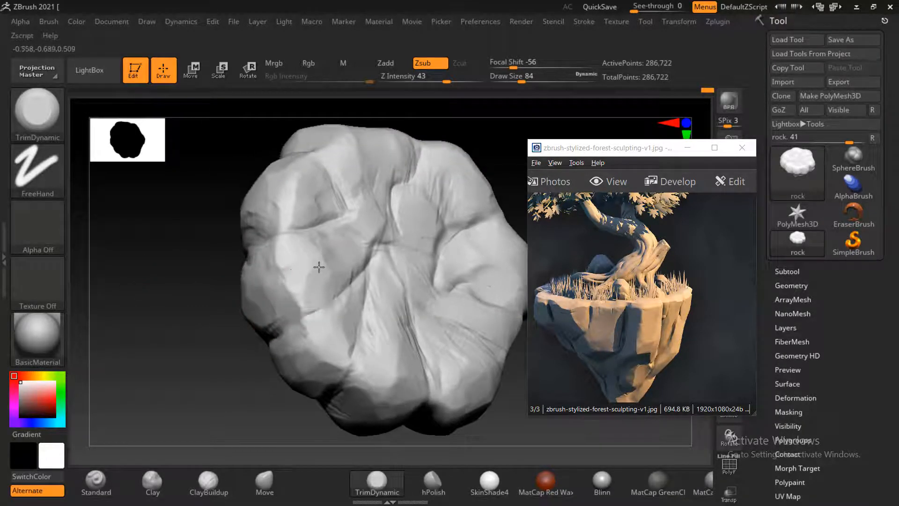
Trim away the rough clay ridges beside the cracks near the top's centre with TrimDynamic at draw size 84.
{"action": "mouse_move", "coordinate": [383, 315]}
{"action": "left_mouse_down"}
{"action": "mouse_move", "coordinate": [441, 333]}
{"action": "mouse_move", "coordinate": [444, 294]}
{"action": "mouse_move", "coordinate": [418, 282]}
{"action": "left_mouse_up"}
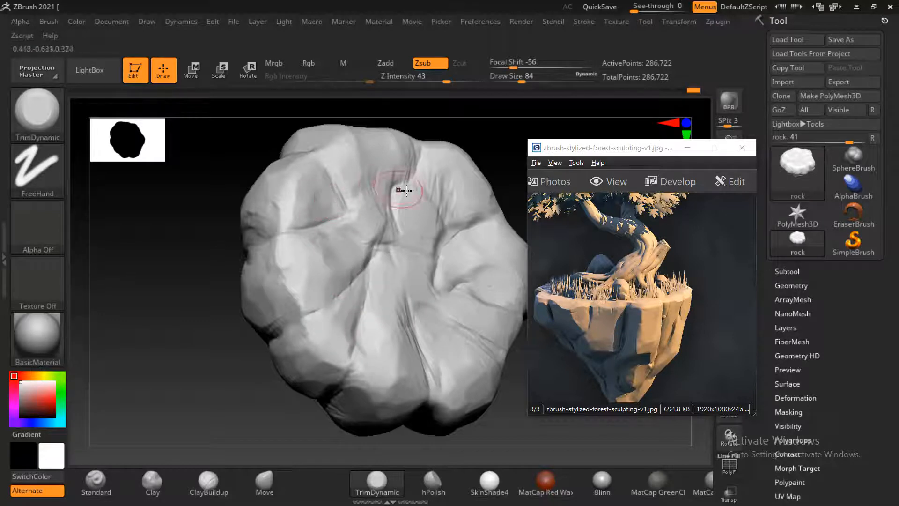
{"action": "left_click_drag", "start_coordinate": [418, 174], "coordinate": [369, 182]}
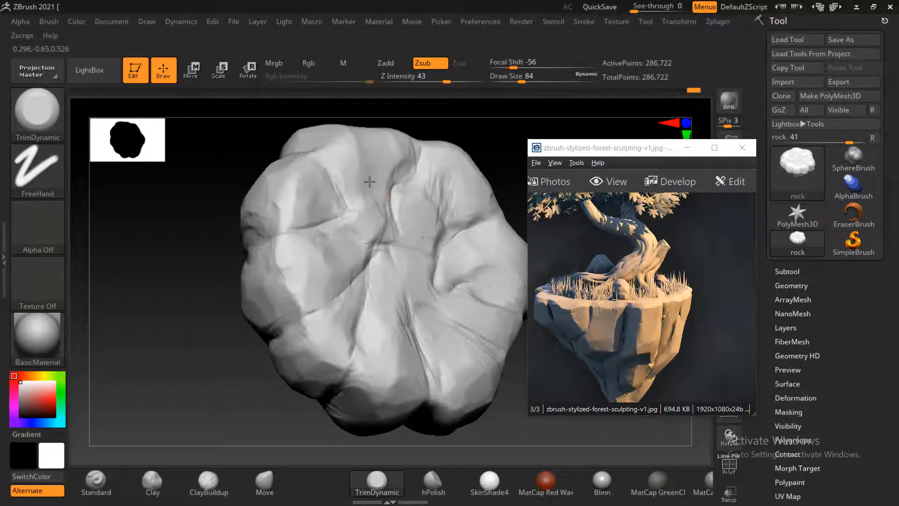
{"action": "mouse_move", "coordinate": [458, 202]}
{"action": "left_mouse_down"}
{"action": "mouse_move", "coordinate": [461, 237]}
{"action": "mouse_move", "coordinate": [428, 215]}
{"action": "mouse_move", "coordinate": [388, 272]}
{"action": "left_mouse_up"}
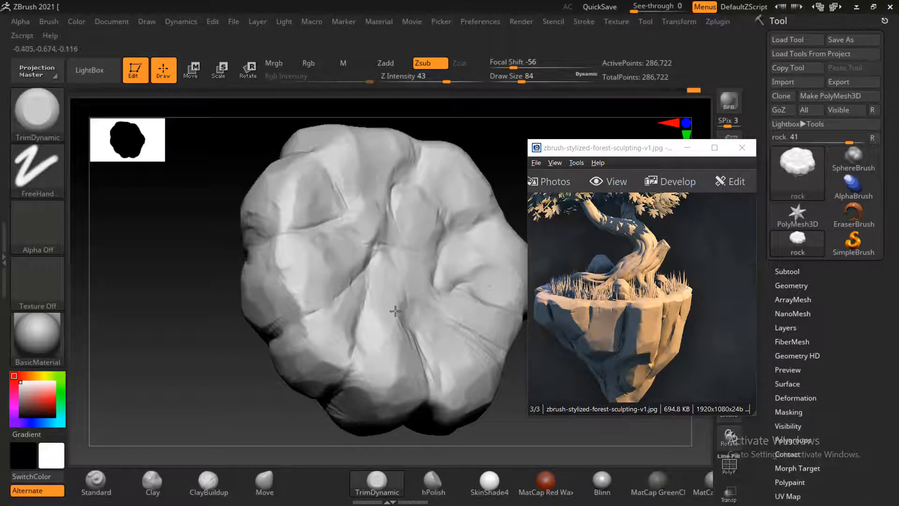
{"action": "left_click_drag", "start_coordinate": [395, 311], "coordinate": [288, 264]}
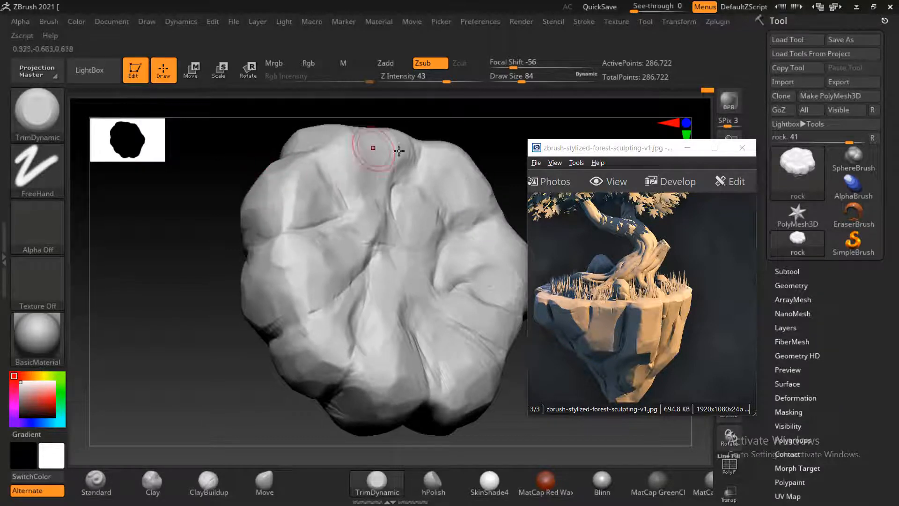
Carve vertical cracks from the rim down between the rock's side blocks with the DamStandard brush.
{"action": "left_click_drag", "start_coordinate": [220, 300], "coordinate": [92, 308]}
{"action": "left_click", "coordinate": [88, 482]}
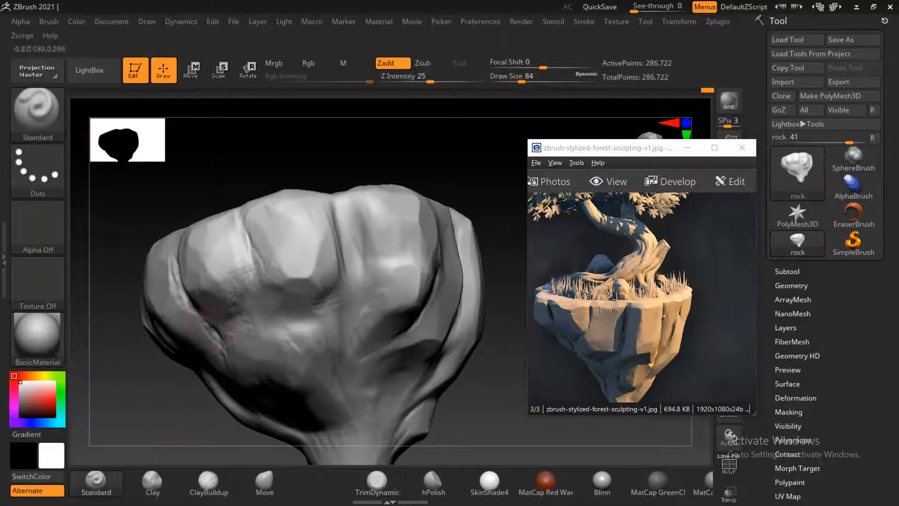
{"action": "left_click", "coordinate": [55, 114]}
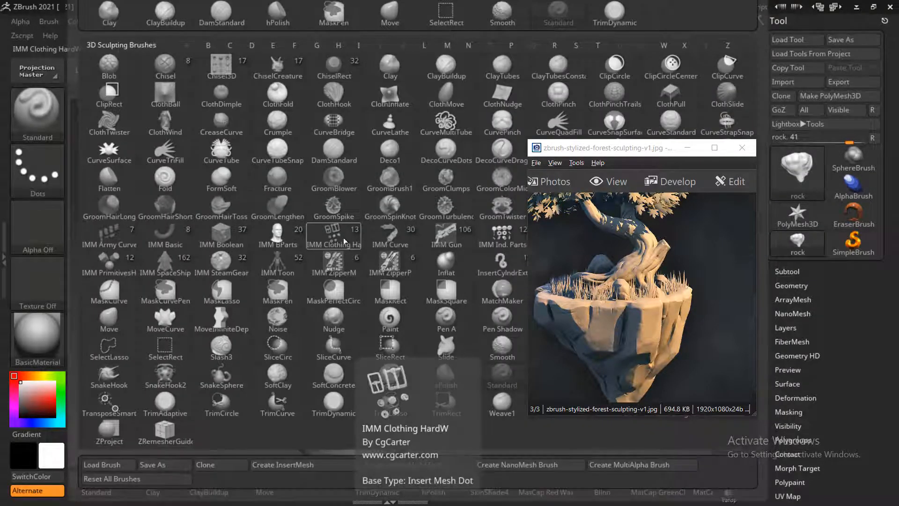
{"action": "key", "text": "d"}
{"action": "left_click", "coordinate": [335, 153]}
{"action": "left_click_drag", "start_coordinate": [486, 343], "coordinate": [477, 322]}
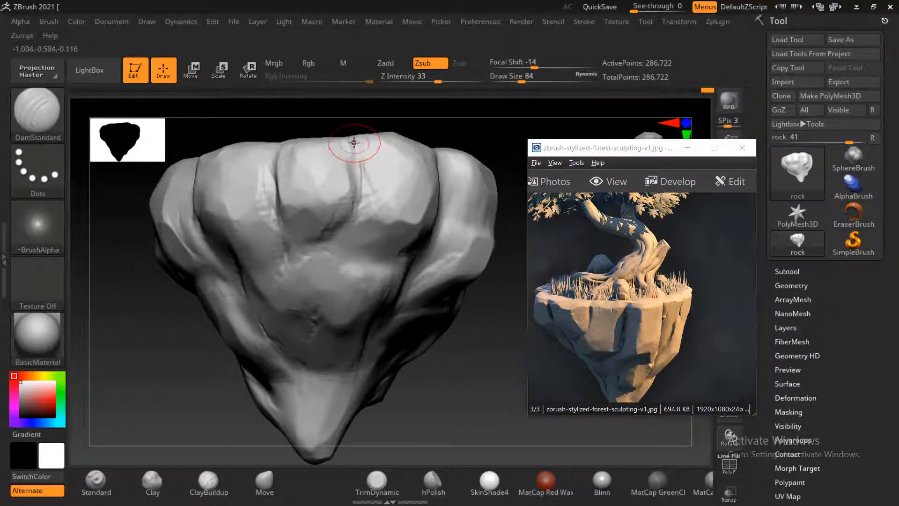
{"action": "mouse_move", "coordinate": [354, 142]}
{"action": "left_mouse_down"}
{"action": "mouse_move", "coordinate": [360, 196]}
{"action": "mouse_move", "coordinate": [302, 263]}
{"action": "left_mouse_up"}
{"action": "left_click_drag", "start_coordinate": [477, 360], "coordinate": [501, 357]}
{"action": "left_click_drag", "start_coordinate": [276, 157], "coordinate": [285, 241]}
Deepen the grooves separating the neighbouring side blocks and outlining the oval block above the rock's lower tip.
{"action": "left_click_drag", "start_coordinate": [444, 324], "coordinate": [400, 321]}
{"action": "left_click_drag", "start_coordinate": [182, 164], "coordinate": [207, 276]}
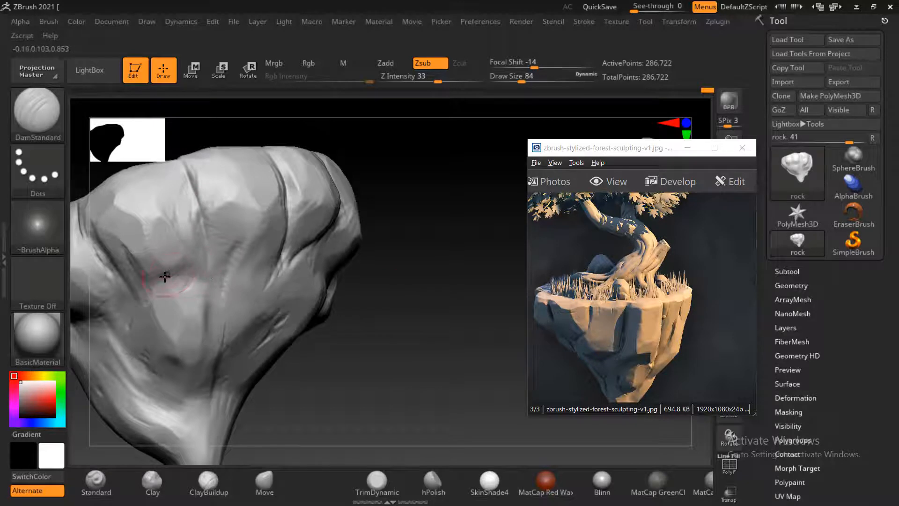
{"action": "mouse_move", "coordinate": [348, 359]}
{"action": "left_mouse_down"}
{"action": "mouse_move", "coordinate": [365, 363]}
{"action": "mouse_move", "coordinate": [417, 303]}
{"action": "left_mouse_up"}
{"action": "mouse_move", "coordinate": [172, 193]}
{"action": "left_mouse_down"}
{"action": "mouse_move", "coordinate": [215, 243]}
{"action": "mouse_move", "coordinate": [201, 310]}
{"action": "mouse_move", "coordinate": [240, 356]}
{"action": "left_mouse_up"}
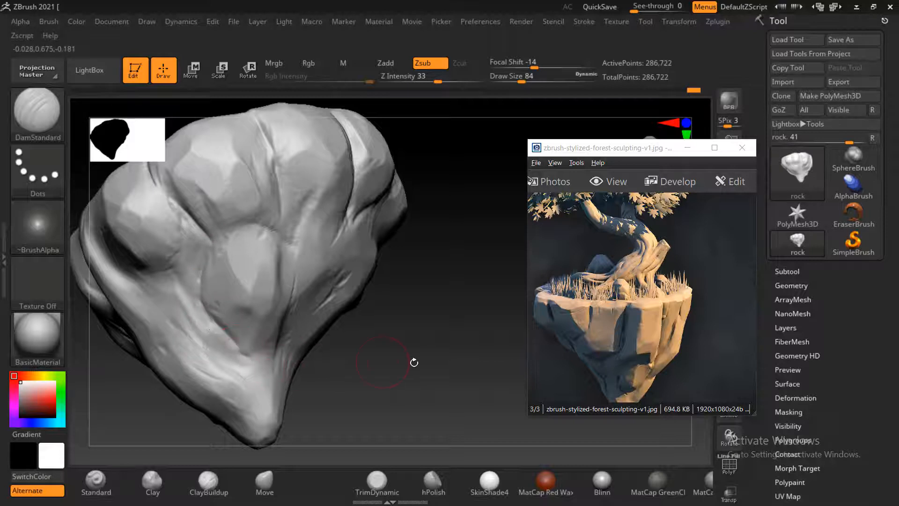
{"action": "mouse_move", "coordinate": [414, 362]}
{"action": "left_mouse_down"}
{"action": "mouse_move", "coordinate": [290, 271]}
{"action": "mouse_move", "coordinate": [269, 362]}
{"action": "left_mouse_up"}
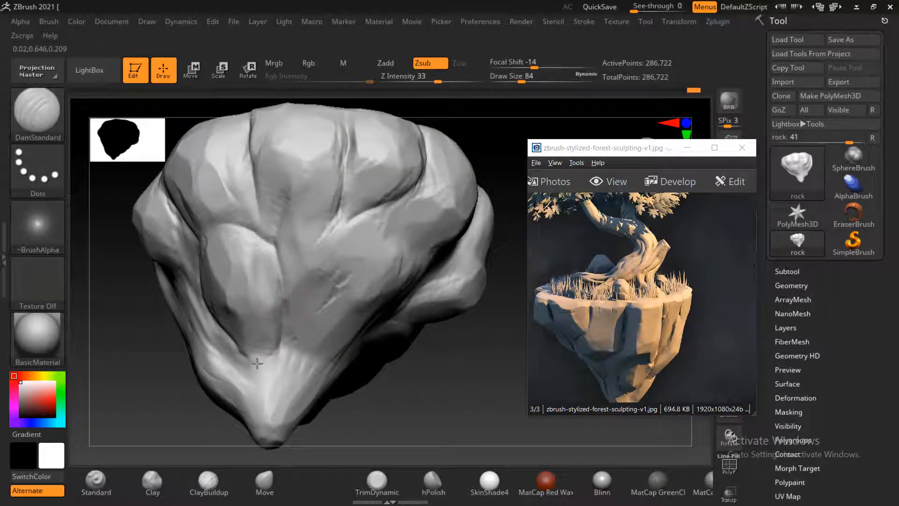
Carve the cracks running into the rock's lower tip and around the neighbouring side blocks with the DamStandard brush.
{"action": "mouse_move", "coordinate": [442, 388]}
{"action": "left_mouse_down"}
{"action": "mouse_move", "coordinate": [384, 202]}
{"action": "mouse_move", "coordinate": [337, 269]}
{"action": "left_mouse_up"}
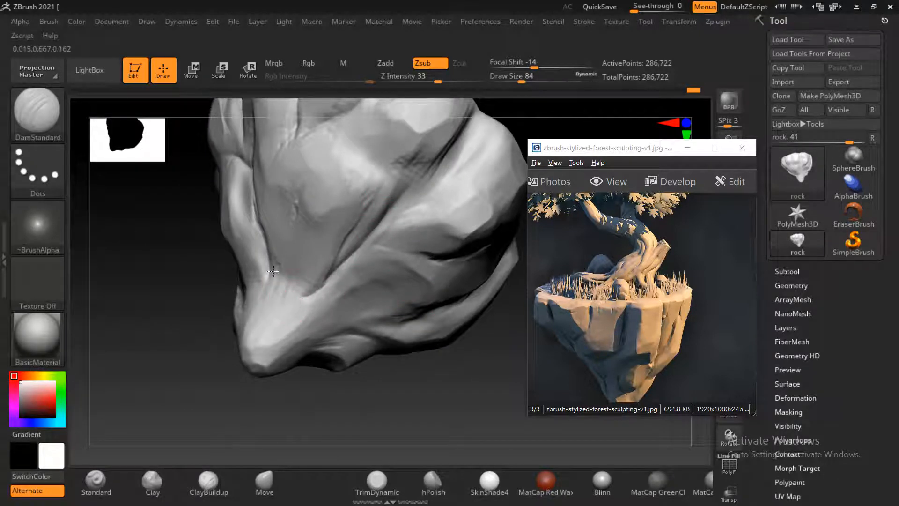
{"action": "mouse_move", "coordinate": [273, 271]}
{"action": "left_mouse_down"}
{"action": "mouse_move", "coordinate": [289, 313]}
{"action": "mouse_move", "coordinate": [300, 303]}
{"action": "left_mouse_up"}
{"action": "left_click_drag", "start_coordinate": [452, 380], "coordinate": [416, 372]}
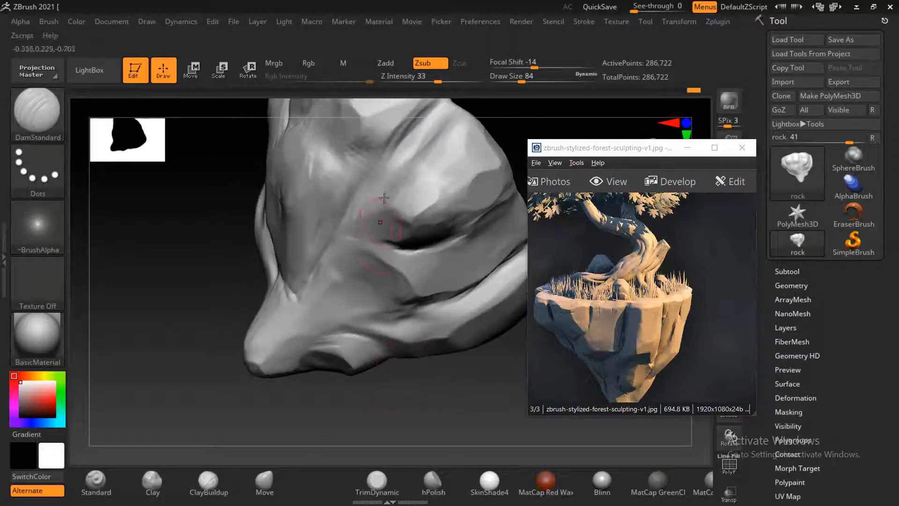
{"action": "left_click_drag", "start_coordinate": [365, 188], "coordinate": [354, 240]}
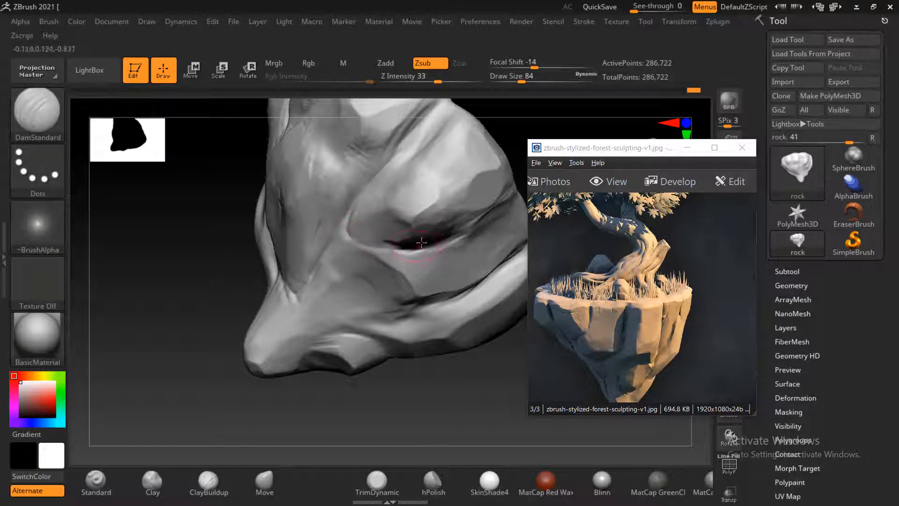
{"action": "left_click_drag", "start_coordinate": [421, 243], "coordinate": [341, 251]}
Deepen the slanting groove beneath the adjacent side block and extend it toward the lower tip.
{"action": "left_click_drag", "start_coordinate": [482, 401], "coordinate": [436, 391]}
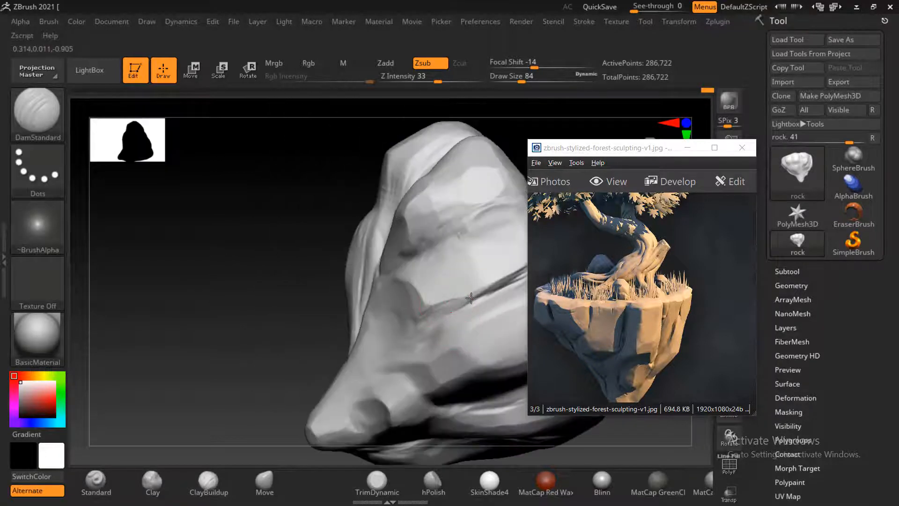
{"action": "left_click_drag", "start_coordinate": [470, 298], "coordinate": [409, 332]}
{"action": "left_click_drag", "start_coordinate": [206, 313], "coordinate": [234, 314]}
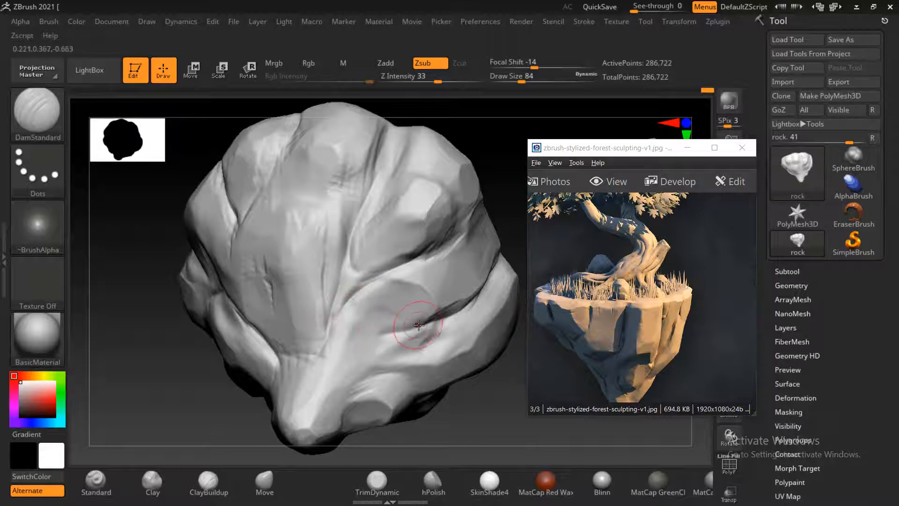
{"action": "mouse_move", "coordinate": [404, 332]}
{"action": "left_mouse_down"}
{"action": "mouse_move", "coordinate": [424, 325]}
{"action": "mouse_move", "coordinate": [365, 336]}
{"action": "left_mouse_up"}
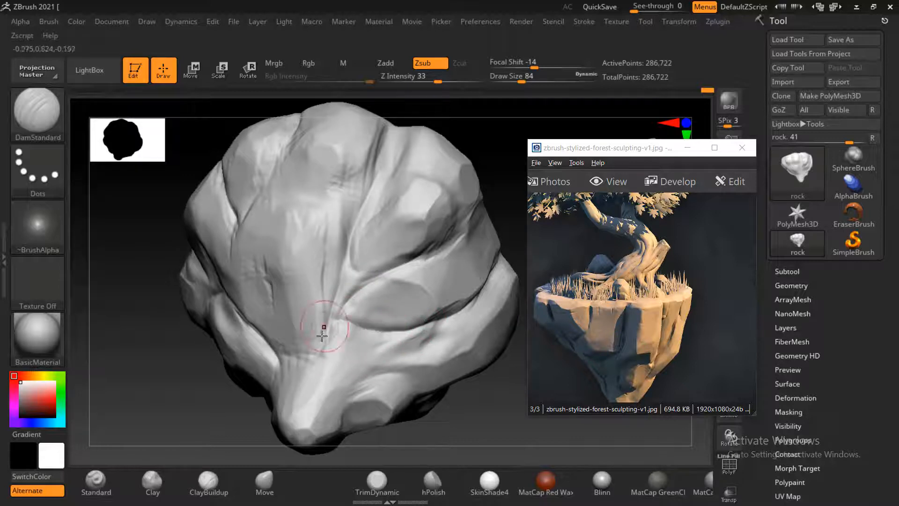
Carve creases around the small block near the tip and vertical cracks down from the rim on the next side.
{"action": "mouse_move", "coordinate": [505, 435]}
{"action": "left_mouse_down"}
{"action": "mouse_move", "coordinate": [495, 371]}
{"action": "mouse_move", "coordinate": [478, 369]}
{"action": "left_mouse_up"}
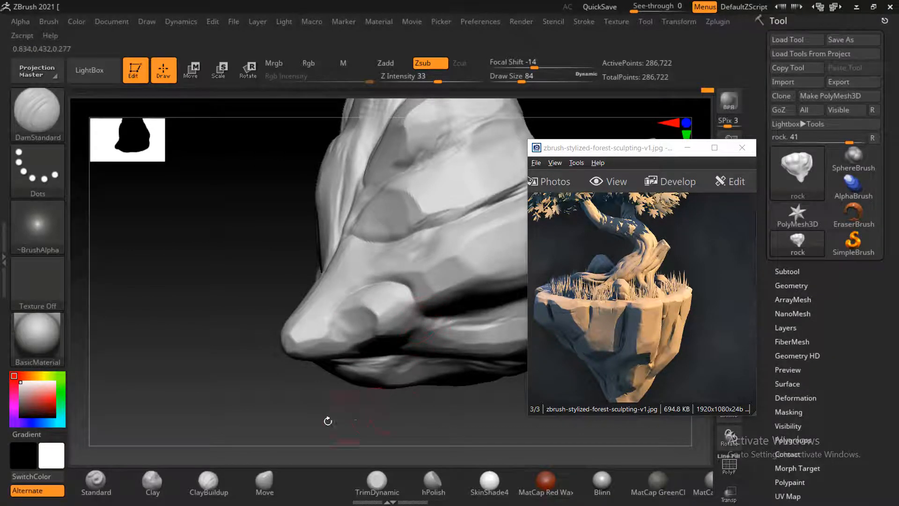
{"action": "left_click_drag", "start_coordinate": [328, 421], "coordinate": [346, 329]}
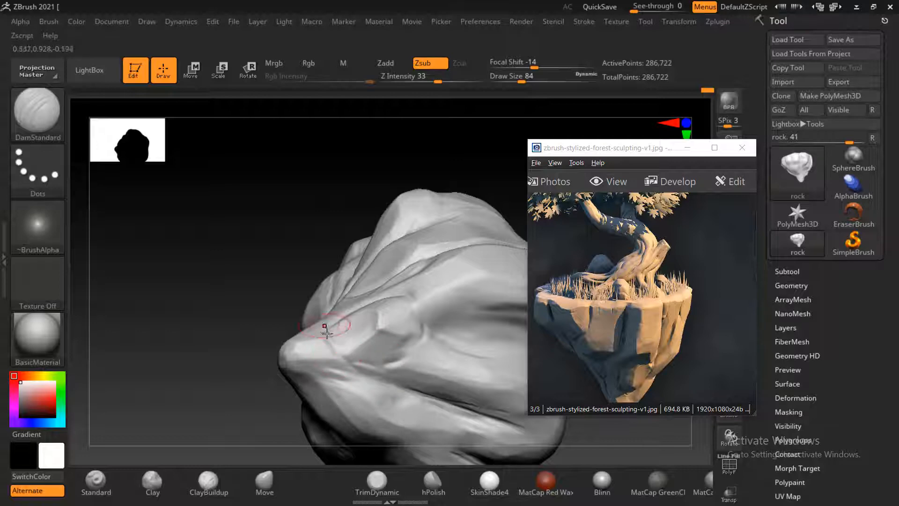
{"action": "left_click_drag", "start_coordinate": [254, 395], "coordinate": [469, 362]}
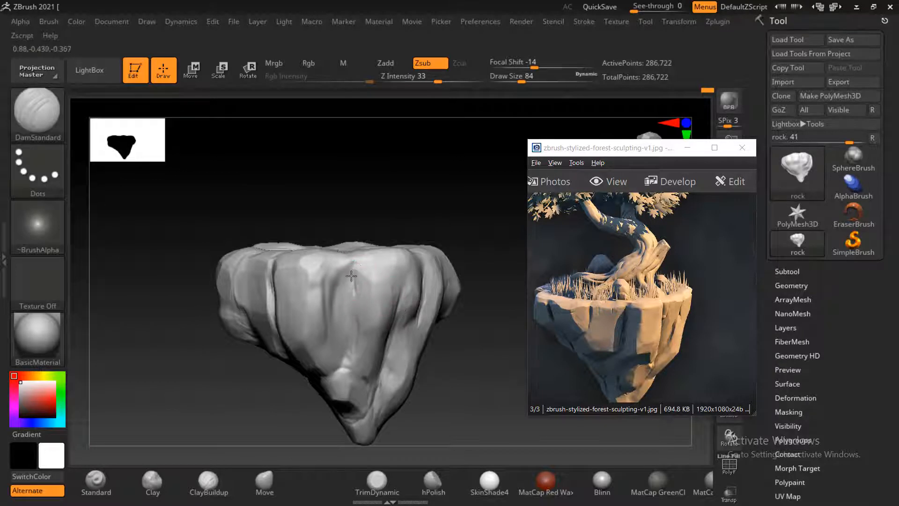
{"action": "left_click_drag", "start_coordinate": [501, 370], "coordinate": [458, 357]}
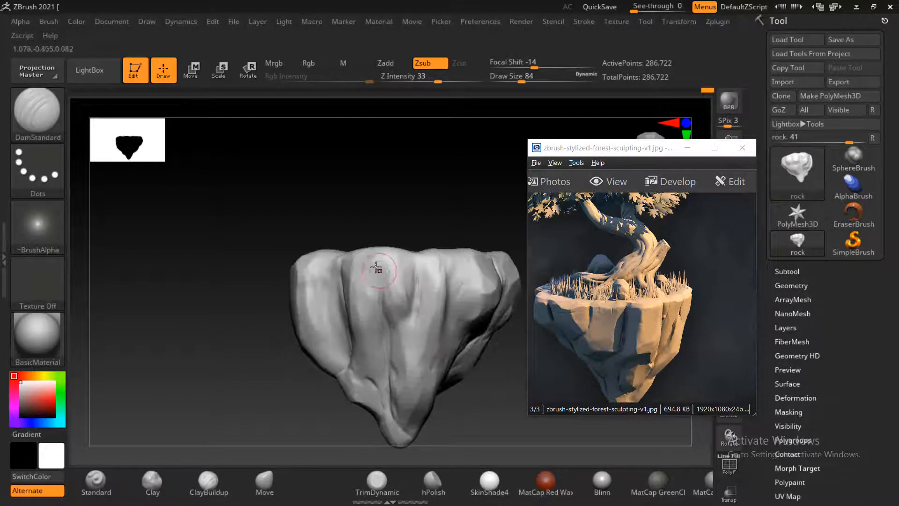
{"action": "left_click_drag", "start_coordinate": [390, 326], "coordinate": [384, 304]}
{"action": "left_click_drag", "start_coordinate": [416, 252], "coordinate": [417, 286]}
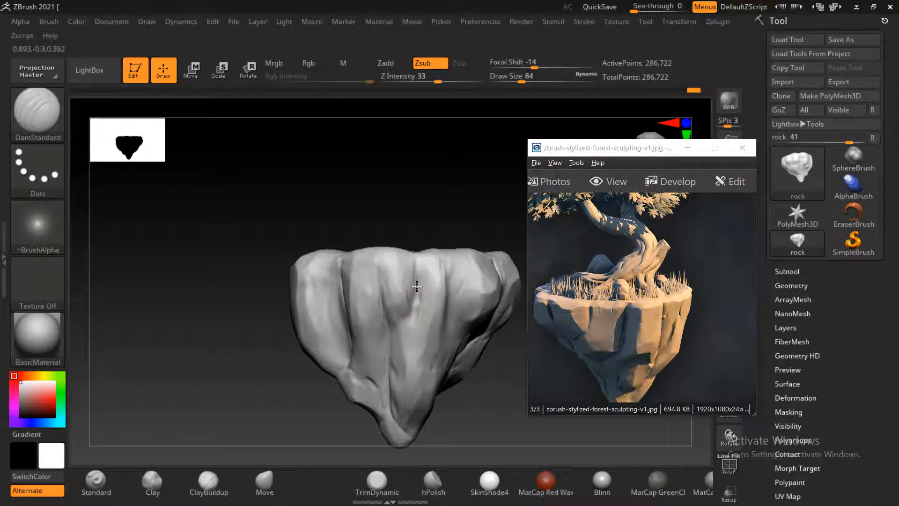
{"action": "left_click_drag", "start_coordinate": [500, 395], "coordinate": [433, 419]}
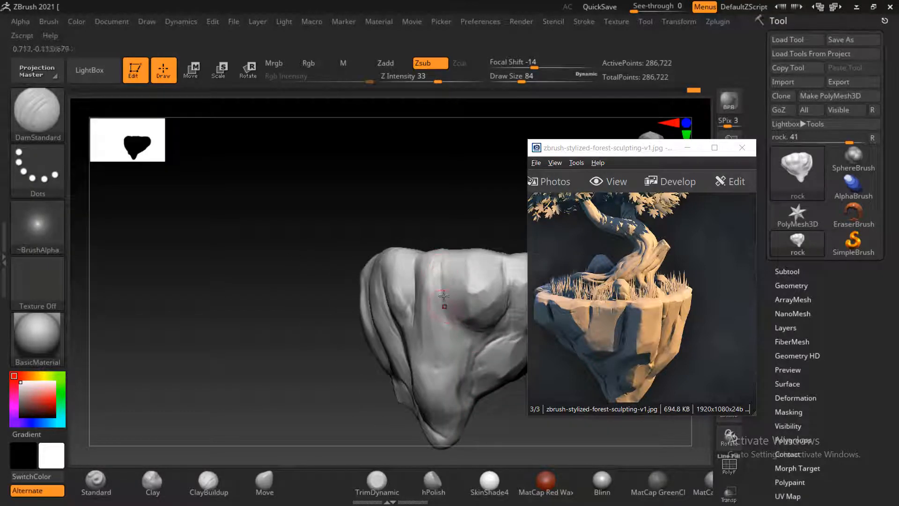
Sharpen the grooves outlining the rounded side blocks and the oval block above the tip, working around the rock.
{"action": "left_click_drag", "start_coordinate": [500, 435], "coordinate": [365, 276]}
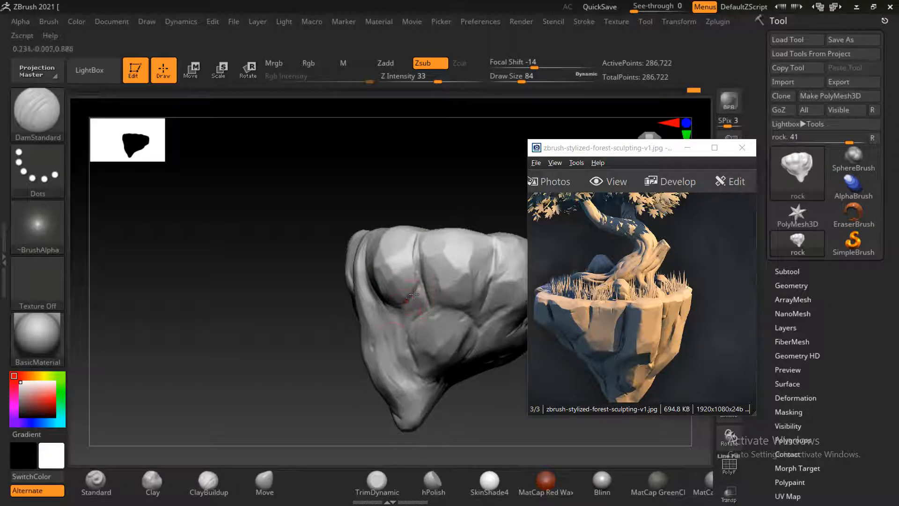
{"action": "left_click_drag", "start_coordinate": [475, 428], "coordinate": [424, 290]}
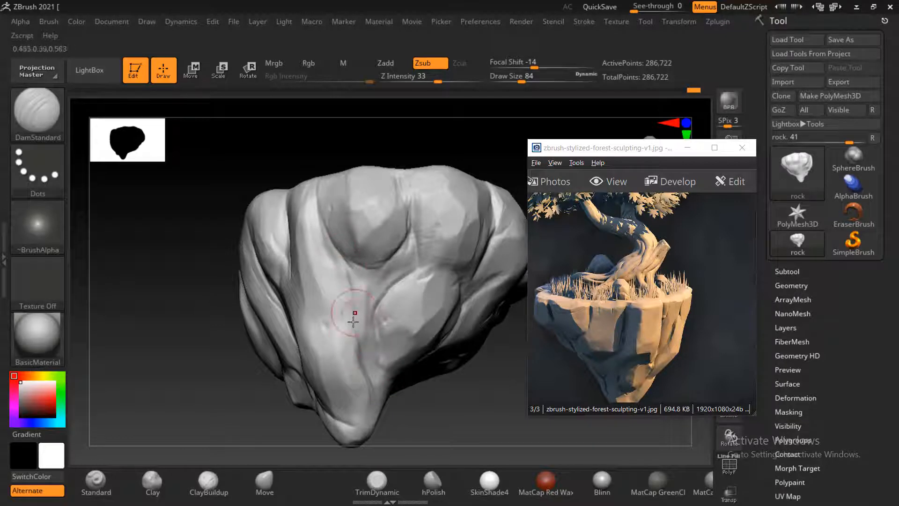
{"action": "mouse_move", "coordinate": [353, 321]}
{"action": "left_mouse_down"}
{"action": "mouse_move", "coordinate": [462, 389]}
{"action": "mouse_move", "coordinate": [381, 347]}
{"action": "mouse_move", "coordinate": [408, 362]}
{"action": "mouse_move", "coordinate": [419, 297]}
{"action": "mouse_move", "coordinate": [448, 305]}
{"action": "left_mouse_up"}
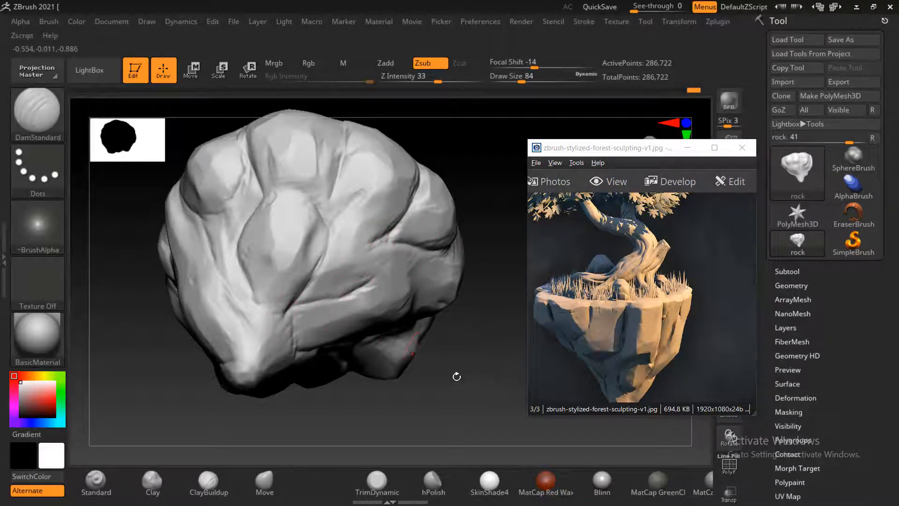
{"action": "left_click_drag", "start_coordinate": [459, 374], "coordinate": [487, 398]}
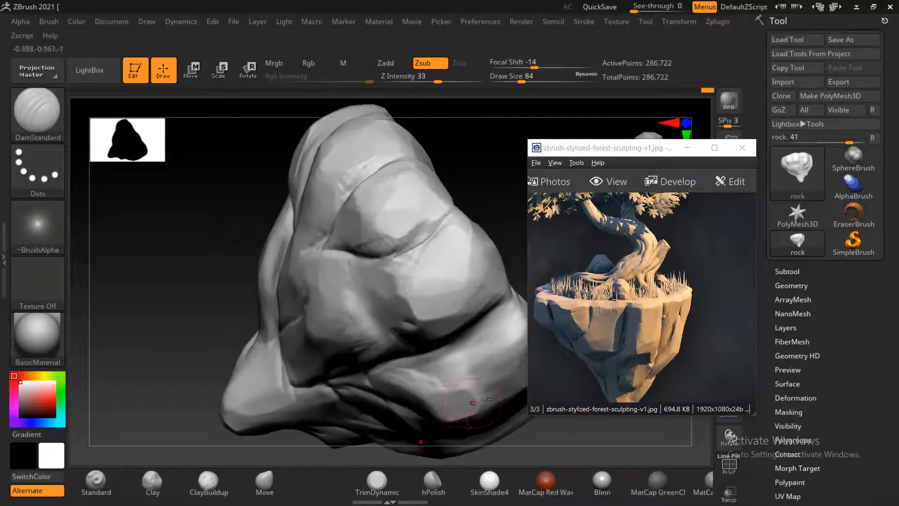
{"action": "mouse_move", "coordinate": [270, 288]}
{"action": "left_mouse_down"}
{"action": "mouse_move", "coordinate": [215, 245]}
{"action": "mouse_move", "coordinate": [484, 371]}
{"action": "mouse_move", "coordinate": [467, 340]}
{"action": "mouse_move", "coordinate": [450, 337]}
{"action": "mouse_move", "coordinate": [498, 353]}
{"action": "mouse_move", "coordinate": [430, 378]}
{"action": "mouse_move", "coordinate": [466, 363]}
{"action": "mouse_move", "coordinate": [486, 381]}
{"action": "mouse_move", "coordinate": [488, 355]}
{"action": "mouse_move", "coordinate": [477, 361]}
{"action": "mouse_move", "coordinate": [439, 329]}
{"action": "mouse_move", "coordinate": [477, 366]}
{"action": "mouse_move", "coordinate": [381, 384]}
{"action": "left_mouse_up"}
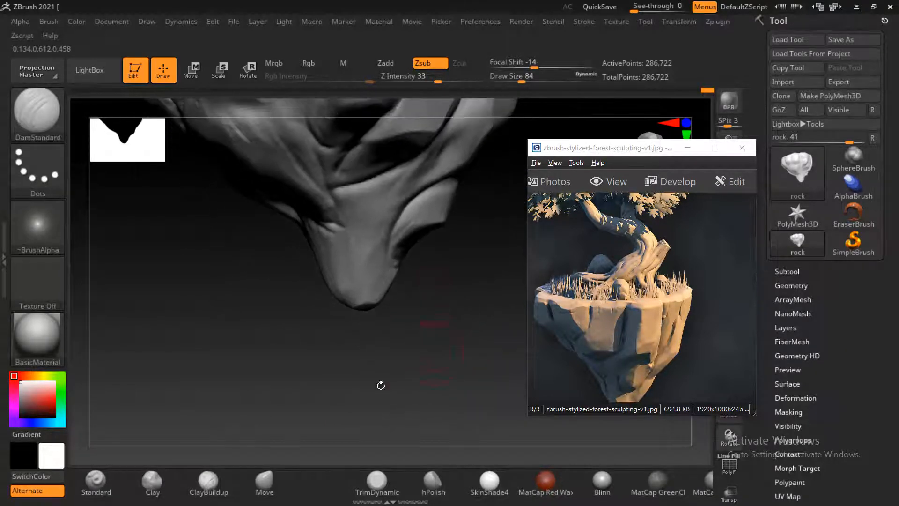
Flatten the rock's lower tip into planar facets with TrimDynamic at draw size 60.
{"action": "left_click", "coordinate": [376, 482]}
{"action": "mouse_move", "coordinate": [440, 331]}
{"action": "left_mouse_down"}
{"action": "mouse_move", "coordinate": [407, 317]}
{"action": "mouse_move", "coordinate": [461, 311]}
{"action": "mouse_move", "coordinate": [438, 321]}
{"action": "left_mouse_up"}
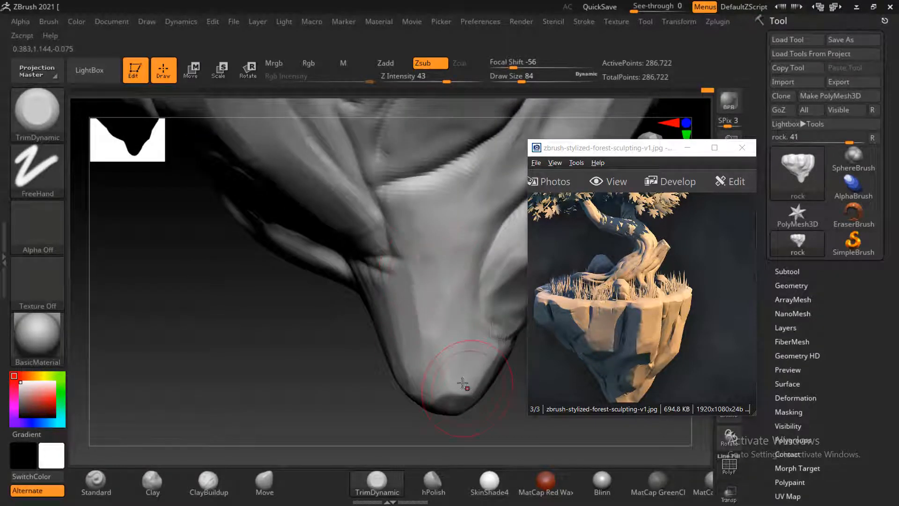
{"action": "key", "text": "bracketleft"}
{"action": "key", "text": "bracketleft"}
{"action": "key", "text": "bracketleft"}
{"action": "right_click_drag", "start_coordinate": [461, 356], "coordinate": [367, 282]}
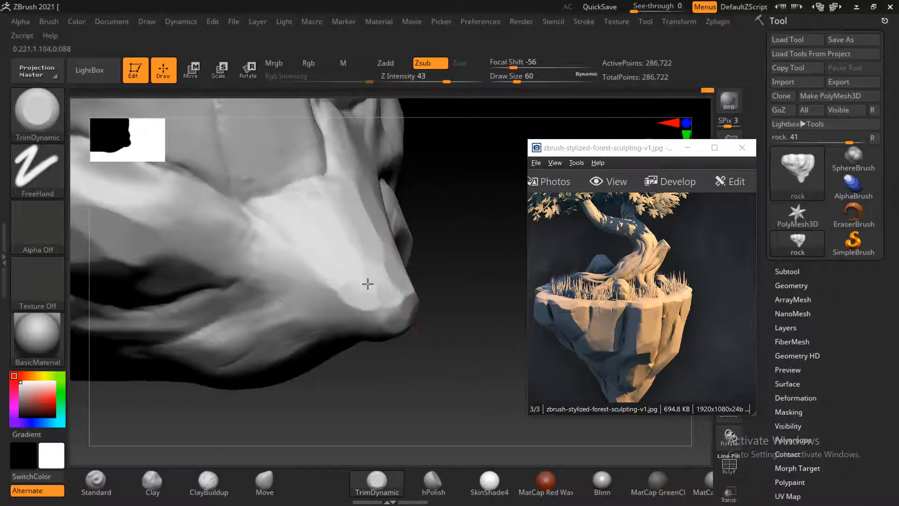
{"action": "mouse_move", "coordinate": [363, 300]}
{"action": "left_mouse_down"}
{"action": "mouse_move", "coordinate": [323, 308]}
{"action": "mouse_move", "coordinate": [315, 296]}
{"action": "left_mouse_up"}
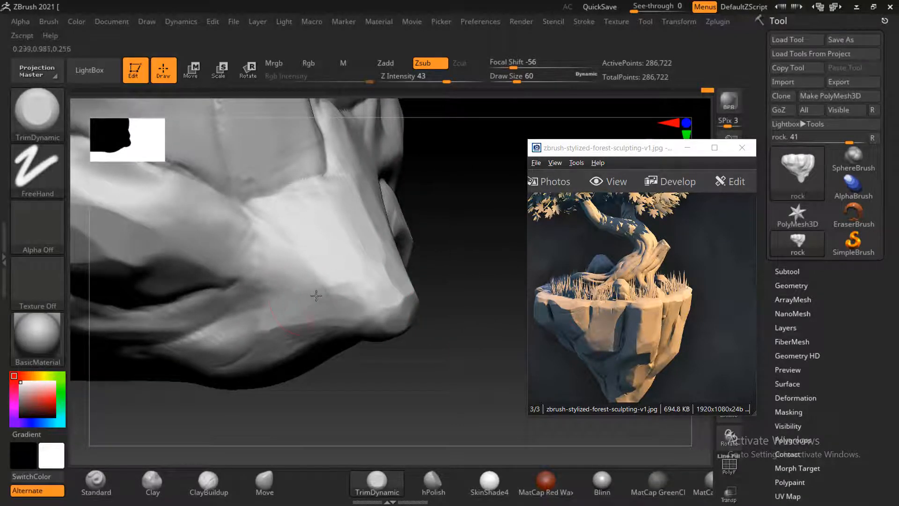
{"action": "mouse_move", "coordinate": [372, 364]}
{"action": "left_mouse_down"}
{"action": "mouse_move", "coordinate": [394, 389]}
{"action": "mouse_move", "coordinate": [380, 334]}
{"action": "mouse_move", "coordinate": [276, 367]}
{"action": "left_mouse_up"}
Examine the trimmed tip and the whole rock from below and from several sides.
{"action": "left_click_drag", "start_coordinate": [446, 369], "coordinate": [433, 326]}
{"action": "left_click_drag", "start_coordinate": [374, 383], "coordinate": [380, 359]}
{"action": "mouse_move", "coordinate": [442, 344]}
{"action": "left_mouse_down"}
{"action": "mouse_move", "coordinate": [403, 358]}
{"action": "mouse_move", "coordinate": [407, 370]}
{"action": "left_mouse_up"}
{"action": "mouse_move", "coordinate": [397, 404]}
{"action": "left_mouse_down"}
{"action": "mouse_move", "coordinate": [410, 362]}
{"action": "mouse_move", "coordinate": [433, 380]}
{"action": "left_mouse_up"}
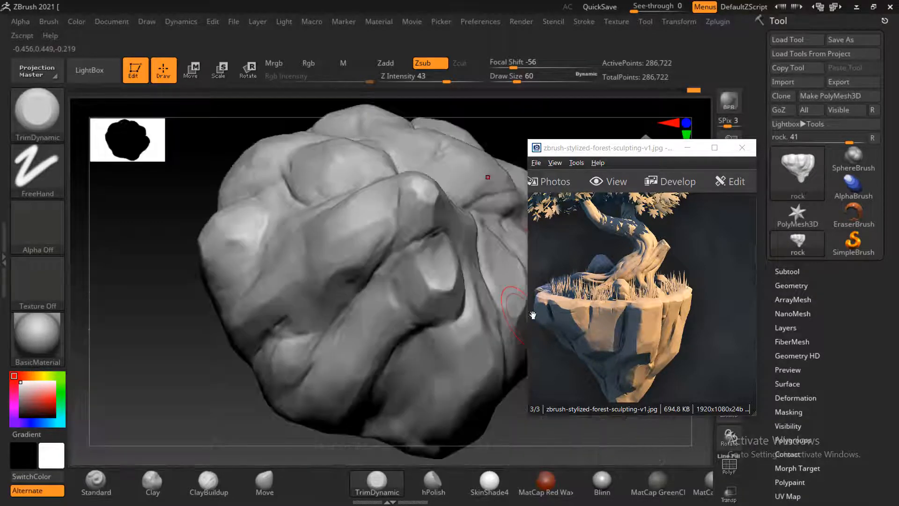
{"action": "key", "text": "f"}
{"action": "left_click_drag", "start_coordinate": [185, 290], "coordinate": [215, 389]}
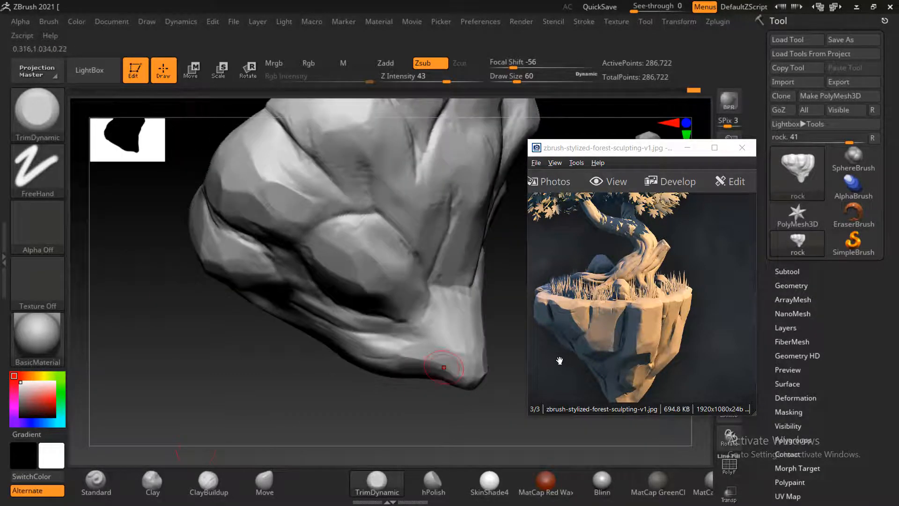
{"action": "key", "text": "f"}
{"action": "left_click_drag", "start_coordinate": [313, 377], "coordinate": [502, 345]}
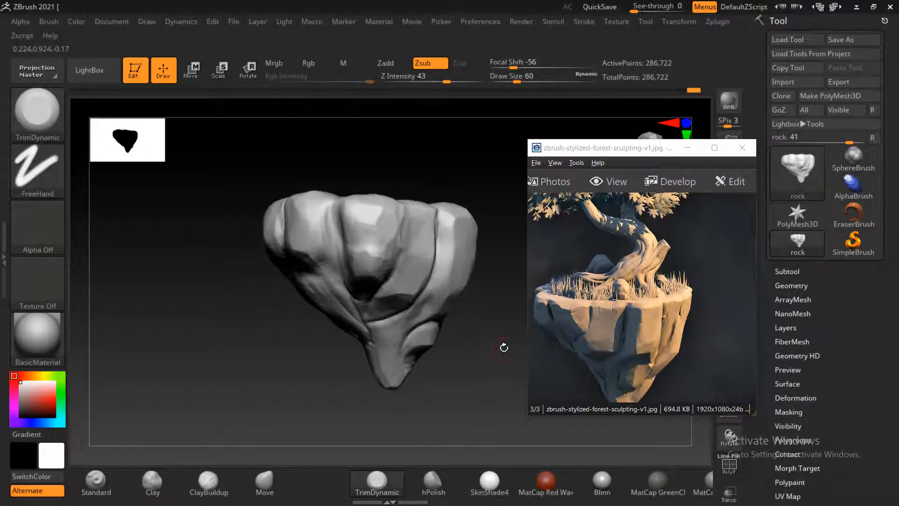
Switch to Maya and open the Plug-in Manager to check the Loaded and Auto load settings of objExport.mll.
{"action": "key", "text": "alt+Tab"}
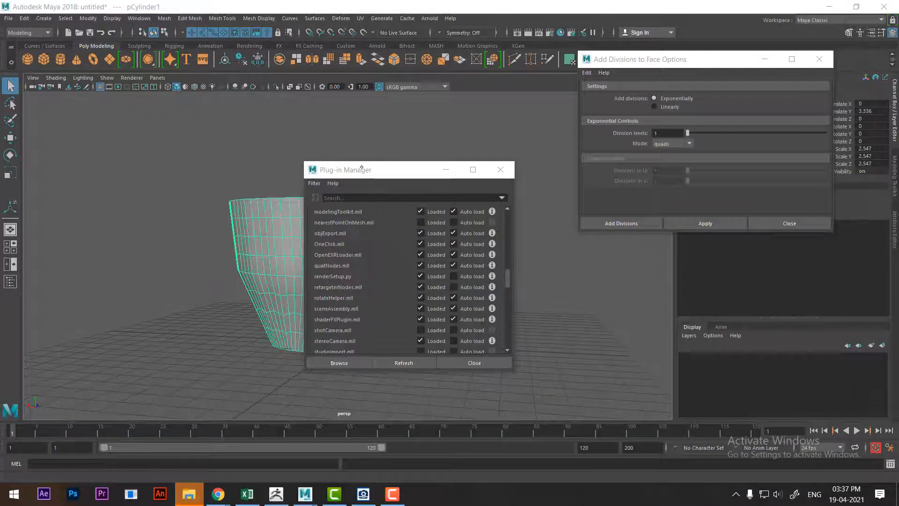
{"action": "left_click", "coordinate": [139, 18]}
{"action": "mouse_move", "coordinate": [195, 105]}
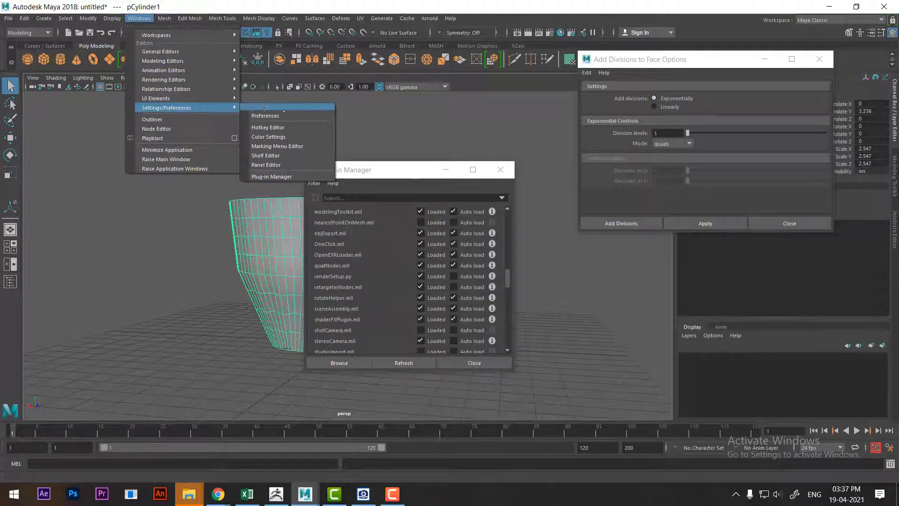
{"action": "left_click", "coordinate": [271, 176]}
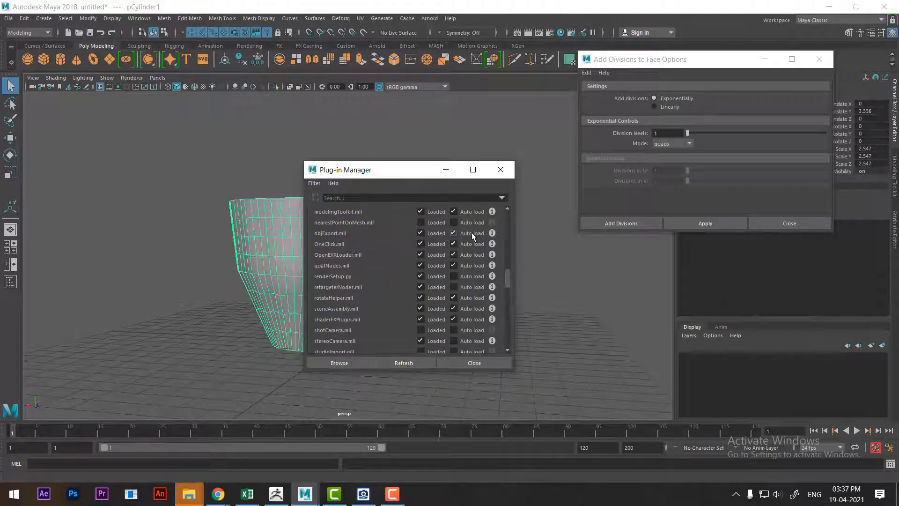
Open the Export Selection options and review the available file types, keeping OBJexport.
{"action": "left_click", "coordinate": [7, 19]}
{"action": "mouse_move", "coordinate": [124, 173]}
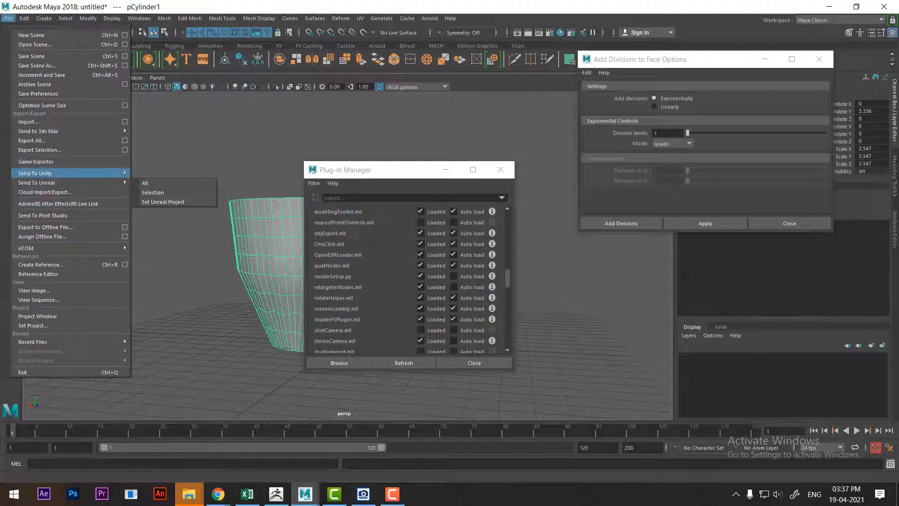
{"action": "left_click", "coordinate": [125, 150]}
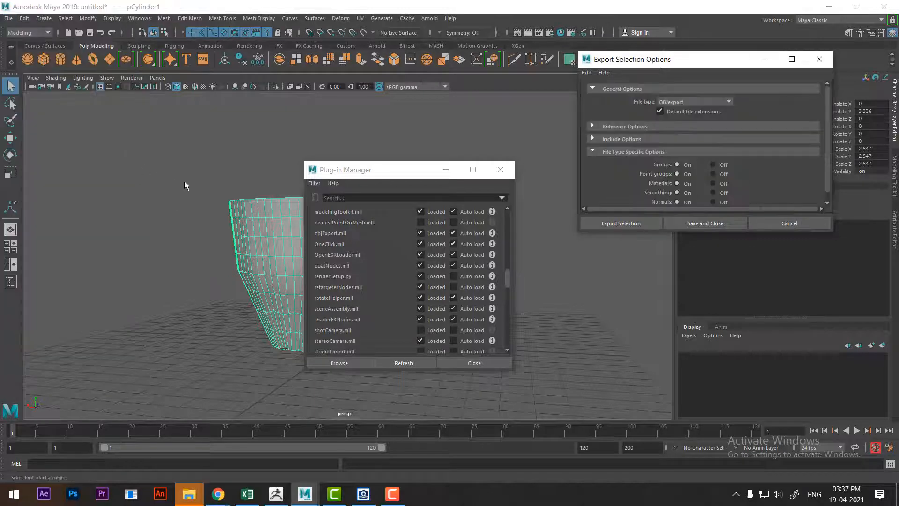
{"action": "left_click", "coordinate": [695, 102]}
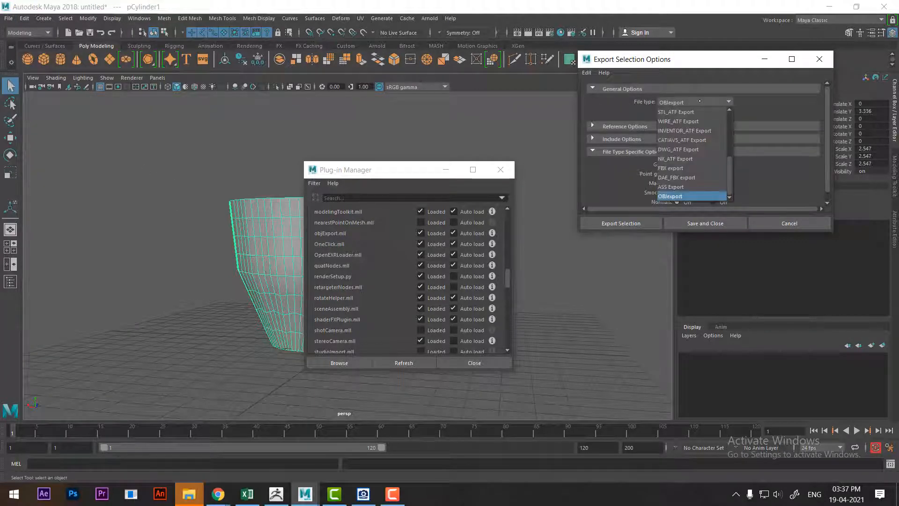
{"action": "left_click", "coordinate": [700, 102]}
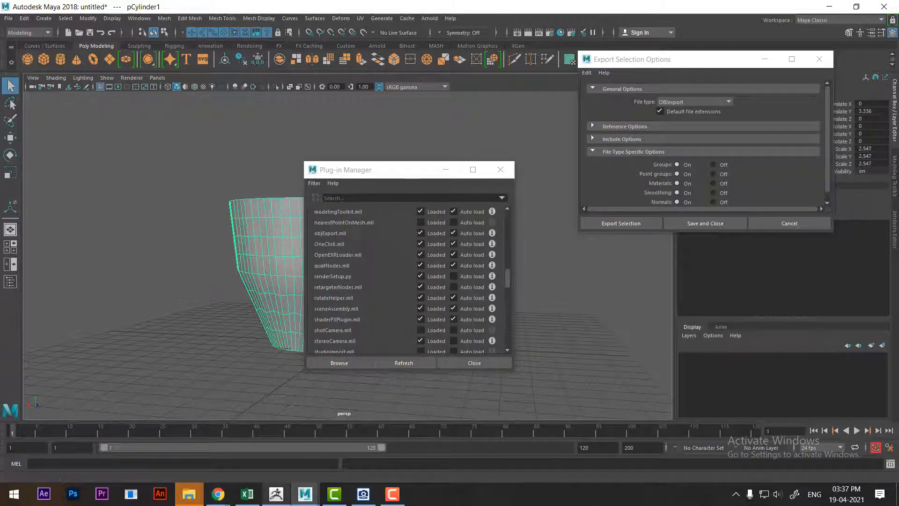
Switch back to ZBrush and view rock.obj in the mesh import dialog, closing it without importing.
{"action": "left_click", "coordinate": [276, 493]}
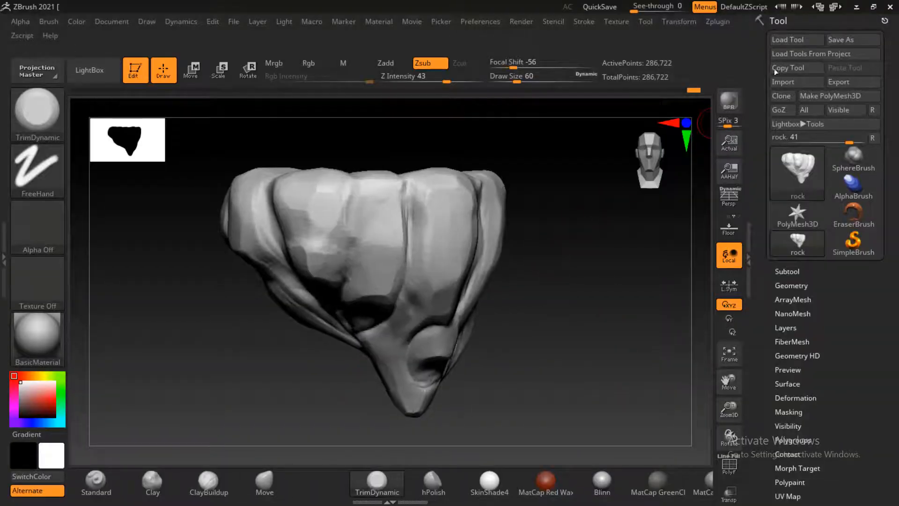
{"action": "left_click", "coordinate": [782, 82]}
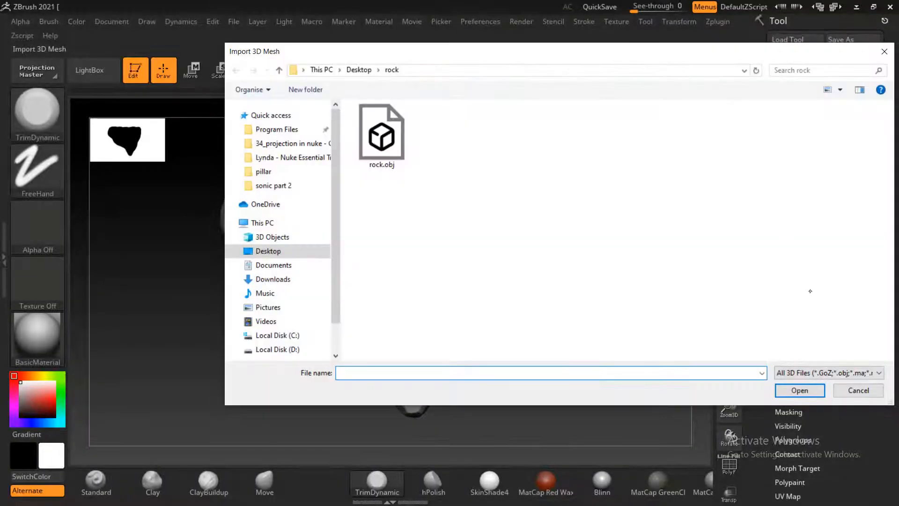
{"action": "left_click", "coordinate": [858, 390]}
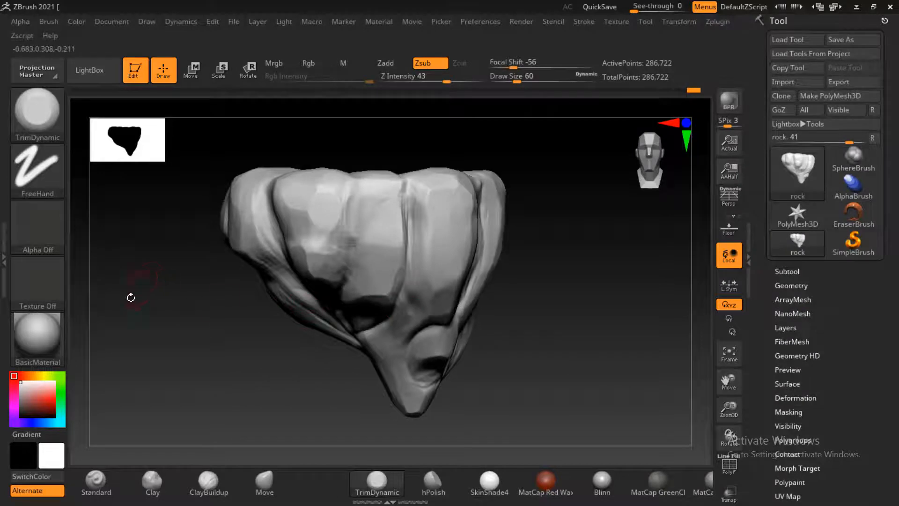
Apply the Gold MatCap material to the rock and view it from another angle.
{"action": "left_click", "coordinate": [54, 341]}
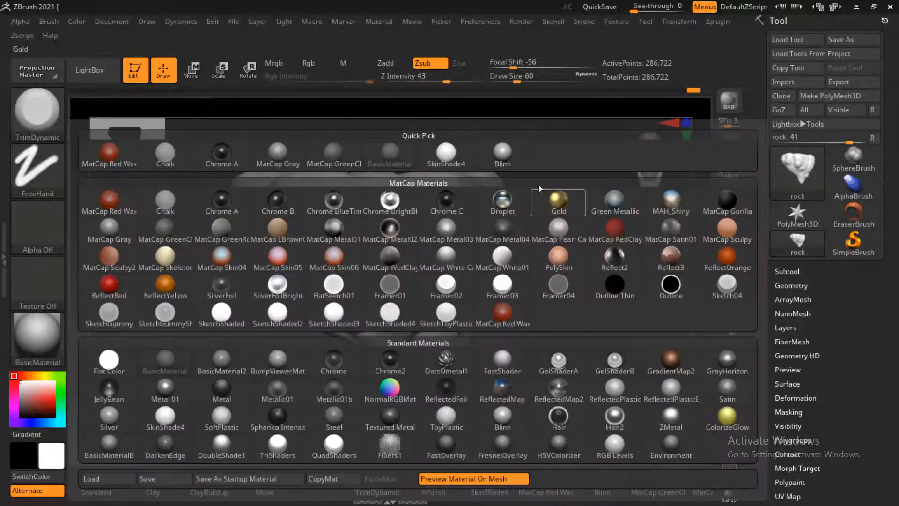
{"action": "left_click", "coordinate": [552, 199]}
{"action": "mouse_move", "coordinate": [548, 215]}
{"action": "left_mouse_down"}
{"action": "mouse_move", "coordinate": [570, 301]}
{"action": "mouse_move", "coordinate": [622, 311]}
{"action": "mouse_move", "coordinate": [628, 299]}
{"action": "mouse_move", "coordinate": [605, 301]}
{"action": "mouse_move", "coordinate": [624, 295]}
{"action": "left_mouse_up"}
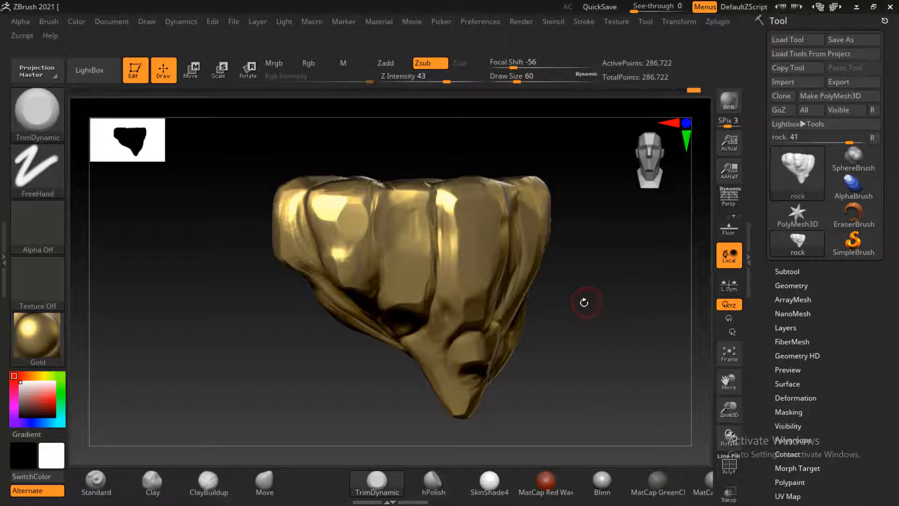
Divide the rock's geometry once more to reach subdivision level 6.
{"action": "left_click", "coordinate": [792, 286]}
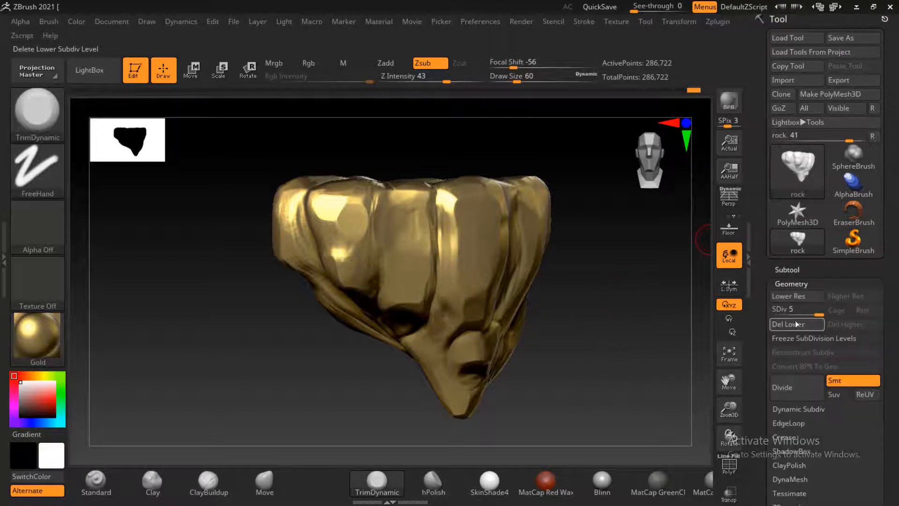
{"action": "left_click", "coordinate": [789, 396]}
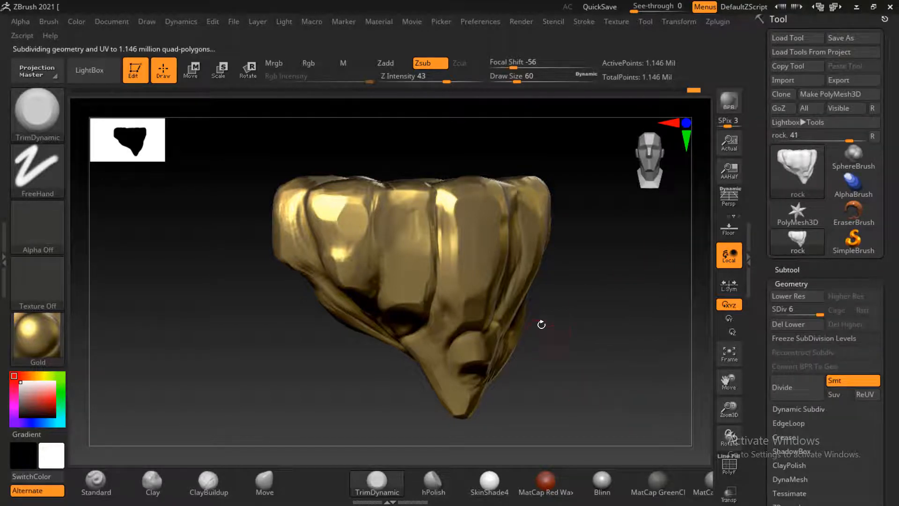
{"action": "left_click_drag", "start_coordinate": [567, 327], "coordinate": [582, 305]}
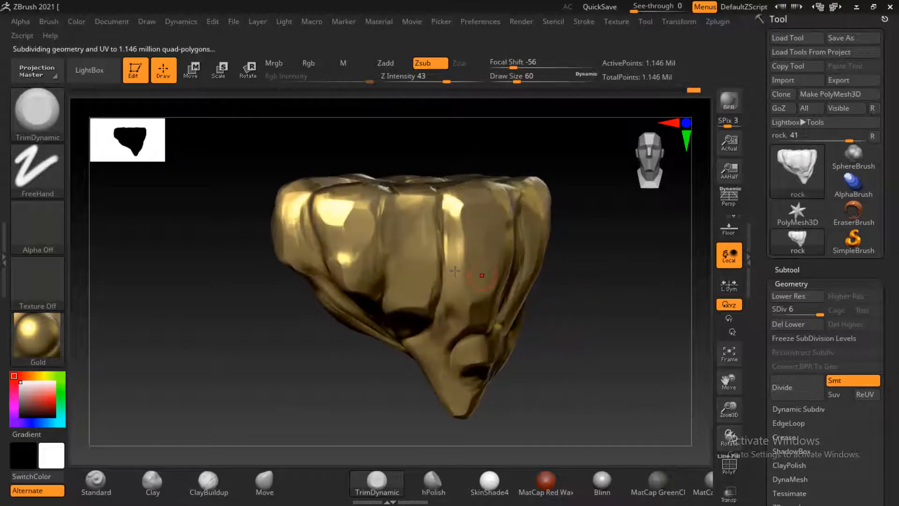
Apply the MatCap Metal03 material to the rock.
{"action": "left_click", "coordinate": [37, 336]}
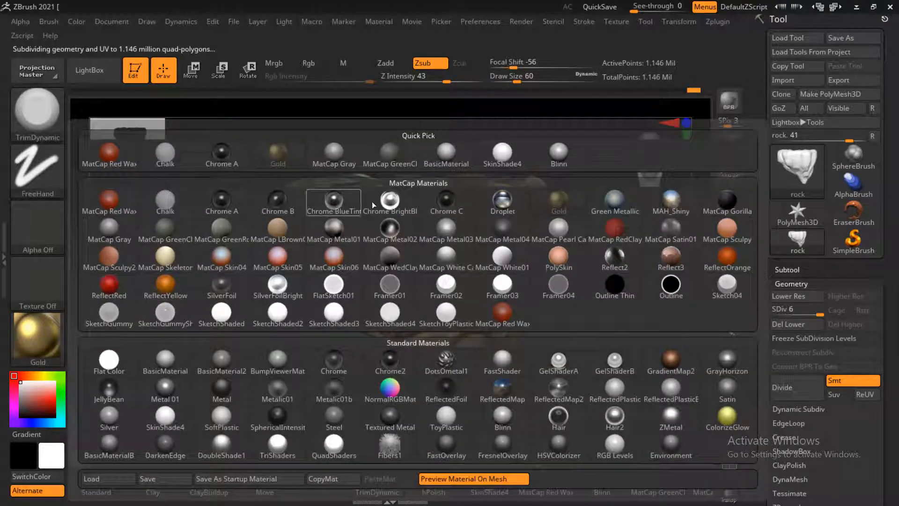
{"action": "left_click", "coordinate": [453, 226]}
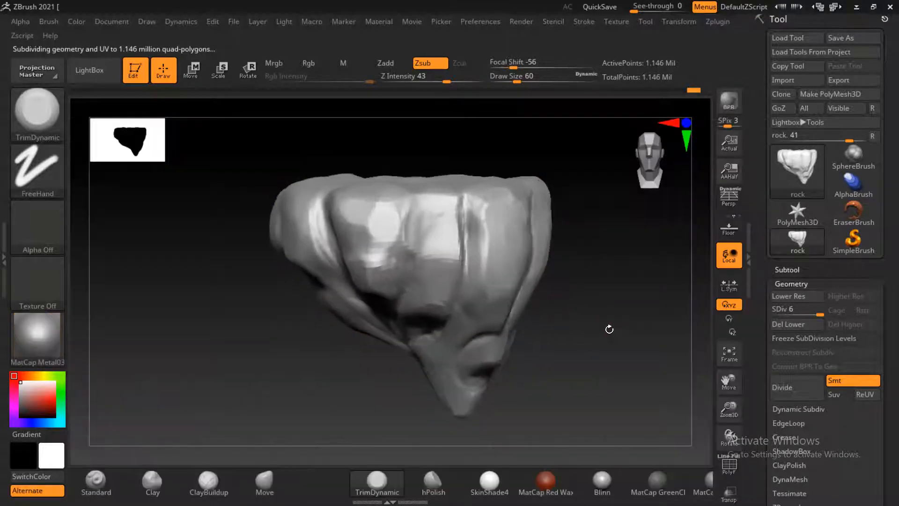
{"action": "left_click_drag", "start_coordinate": [622, 315], "coordinate": [594, 288]}
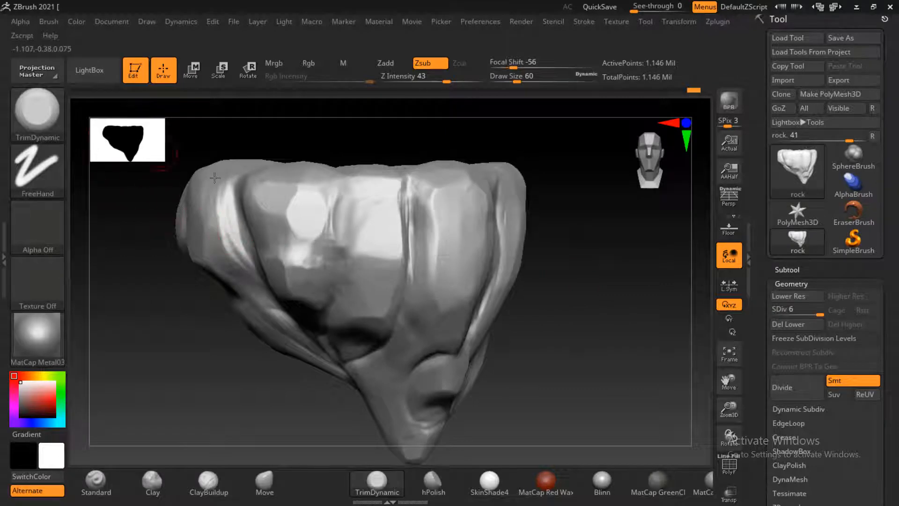
Reduce the TrimDynamic draw size to 40 and flatten the upper edge of the front column into a facet.
{"action": "left_click_drag", "start_coordinate": [596, 226], "coordinate": [572, 296]}
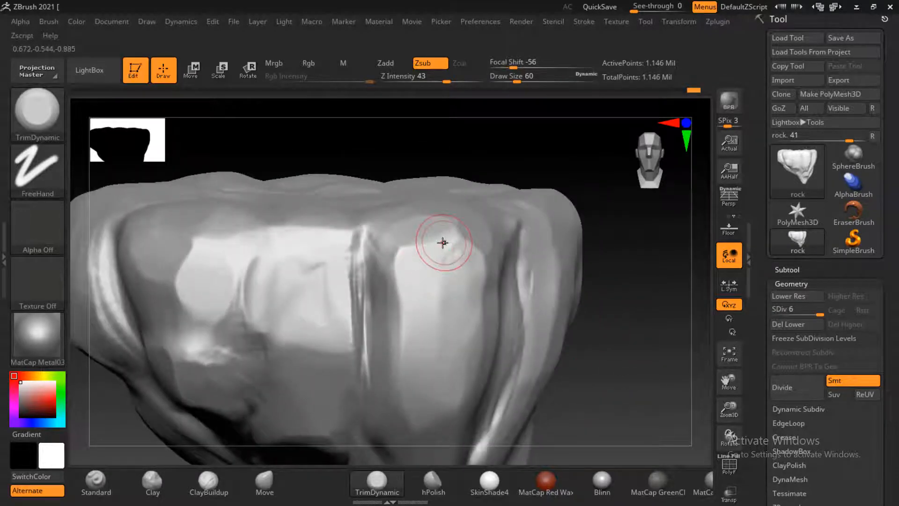
{"action": "key", "text": "bracketleft"}
{"action": "key", "text": "bracketleft"}
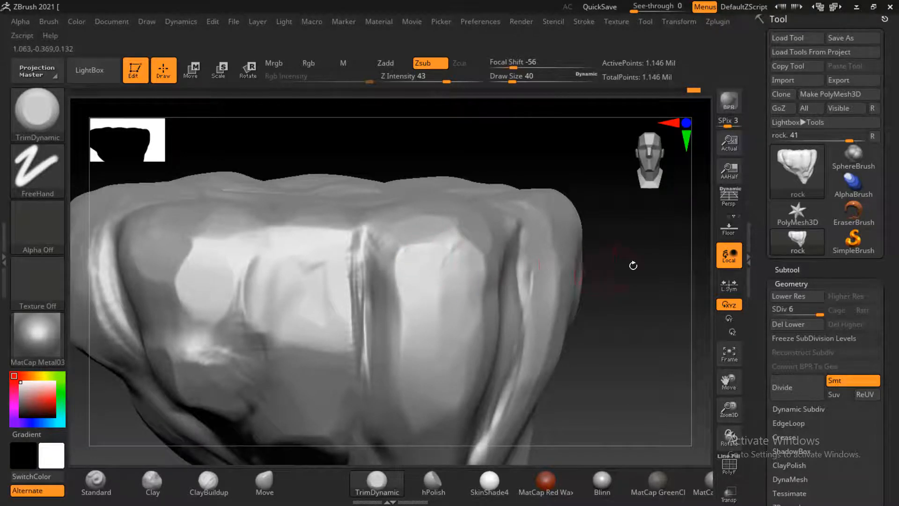
{"action": "left_click_drag", "start_coordinate": [632, 263], "coordinate": [538, 262]}
{"action": "left_click_drag", "start_coordinate": [440, 239], "coordinate": [440, 246]}
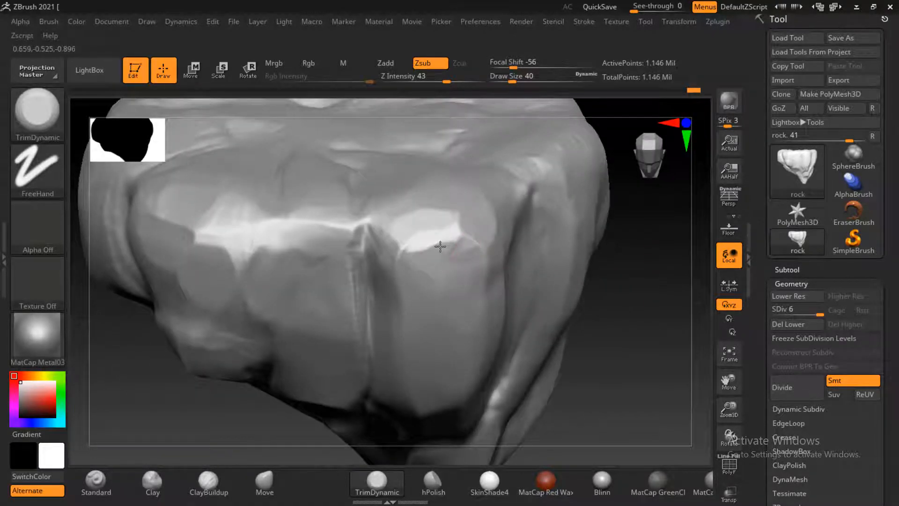
{"action": "left_click_drag", "start_coordinate": [682, 295], "coordinate": [618, 288]}
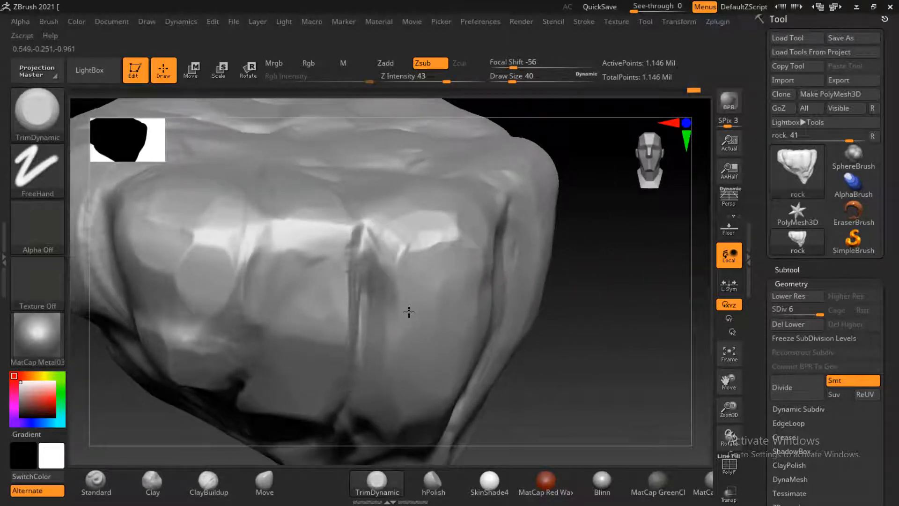
Trim the vertical edges of the front column and the neighbouring side columns into flatter planes with TrimDynamic.
{"action": "mouse_move", "coordinate": [581, 318]}
{"action": "left_mouse_down"}
{"action": "mouse_move", "coordinate": [608, 297]}
{"action": "mouse_move", "coordinate": [604, 281]}
{"action": "left_mouse_up"}
{"action": "mouse_move", "coordinate": [397, 304]}
{"action": "left_mouse_down"}
{"action": "mouse_move", "coordinate": [405, 336]}
{"action": "mouse_move", "coordinate": [397, 338]}
{"action": "left_mouse_up"}
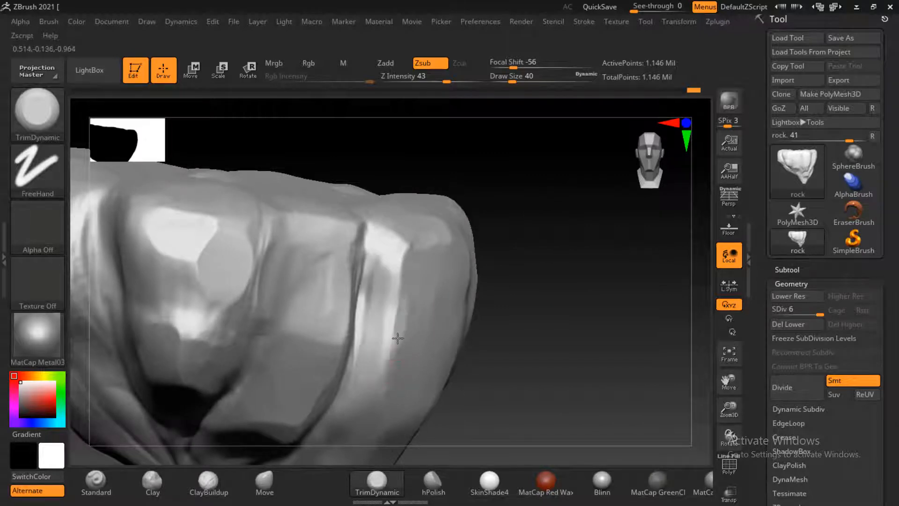
{"action": "left_click_drag", "start_coordinate": [402, 276], "coordinate": [403, 329]}
{"action": "left_click_drag", "start_coordinate": [528, 342], "coordinate": [452, 325]}
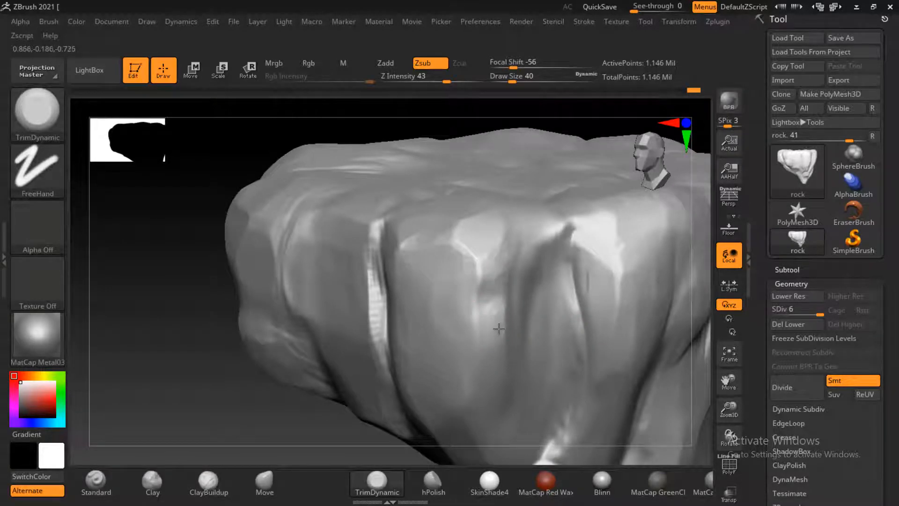
{"action": "left_click_drag", "start_coordinate": [489, 353], "coordinate": [488, 378]}
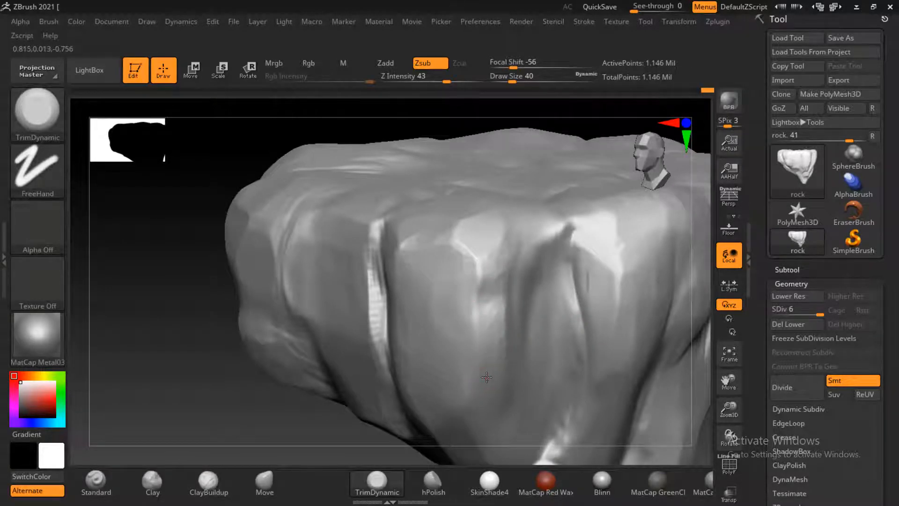
{"action": "left_click_drag", "start_coordinate": [618, 269], "coordinate": [619, 271]}
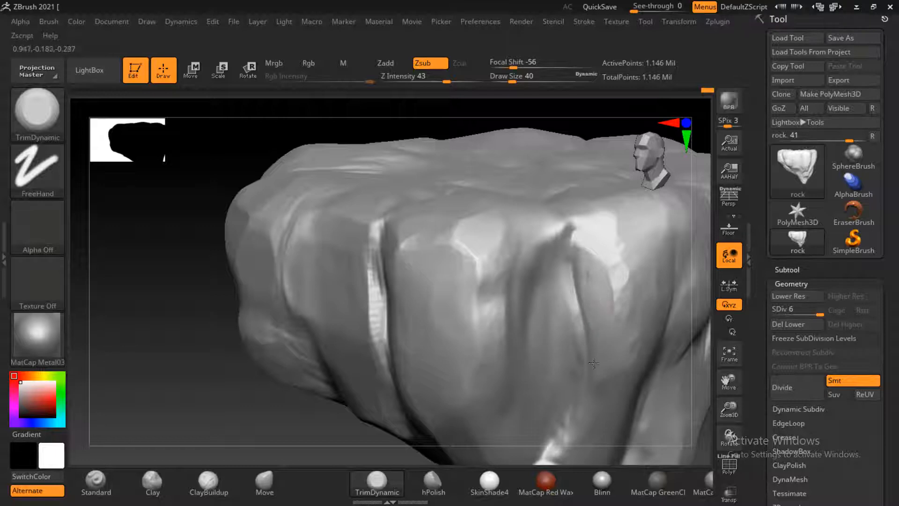
Flatten the faces and lower edges of the two central front blocks with TrimDynamic.
{"action": "left_click_drag", "start_coordinate": [232, 355], "coordinate": [222, 363]}
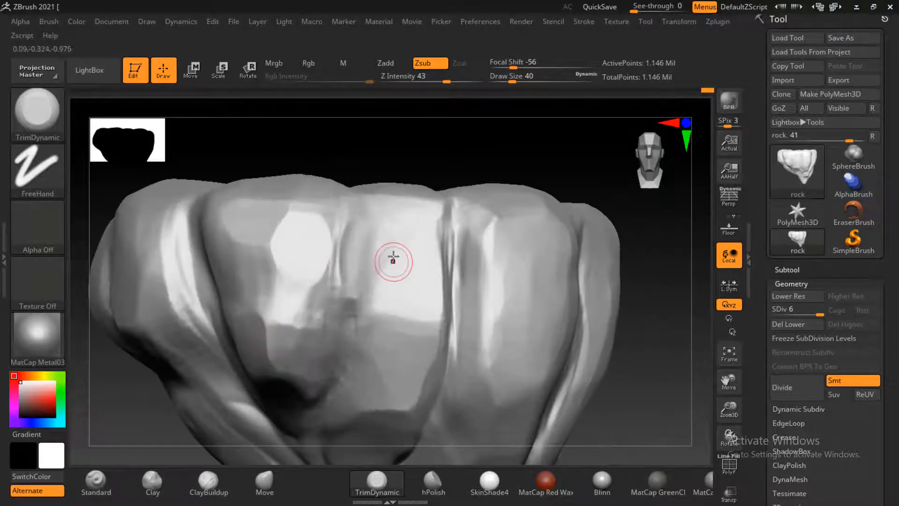
{"action": "mouse_move", "coordinate": [393, 257]}
{"action": "left_mouse_down"}
{"action": "mouse_move", "coordinate": [423, 301]}
{"action": "mouse_move", "coordinate": [419, 320]}
{"action": "left_mouse_up"}
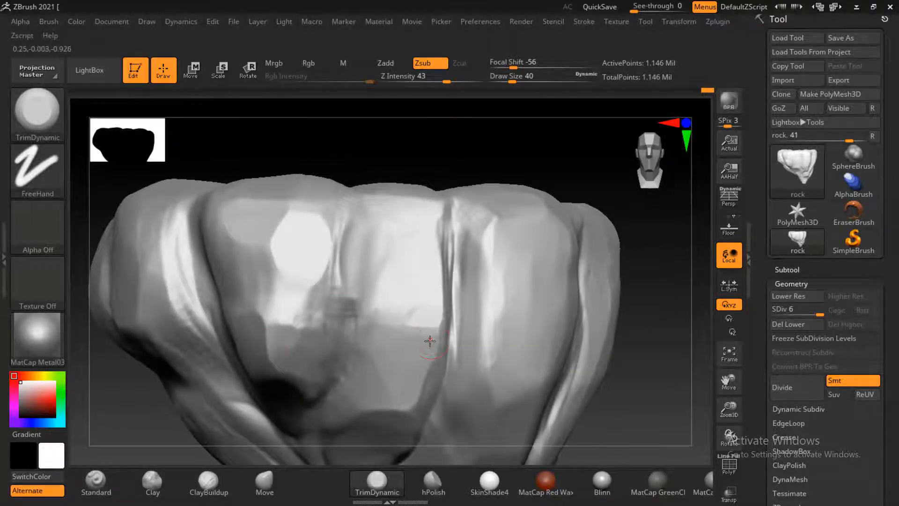
{"action": "left_click_drag", "start_coordinate": [297, 338], "coordinate": [307, 339]}
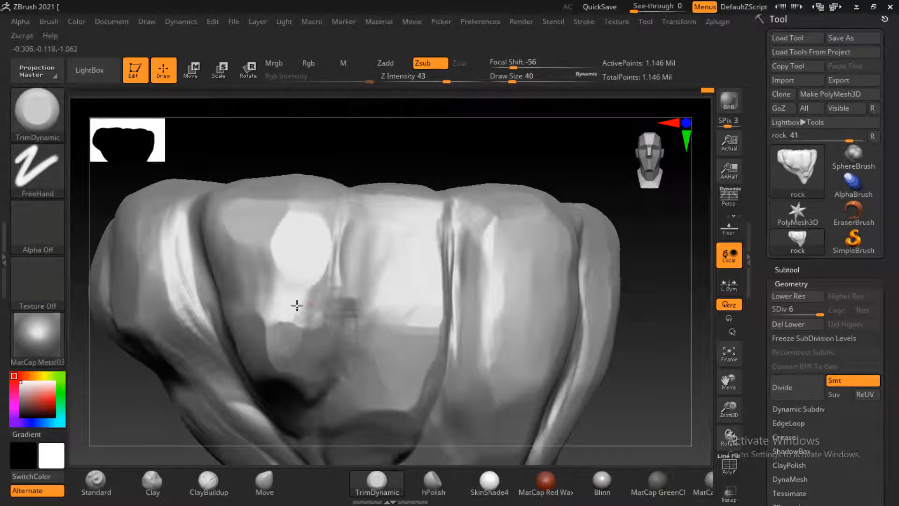
{"action": "left_click_drag", "start_coordinate": [297, 305], "coordinate": [250, 341]}
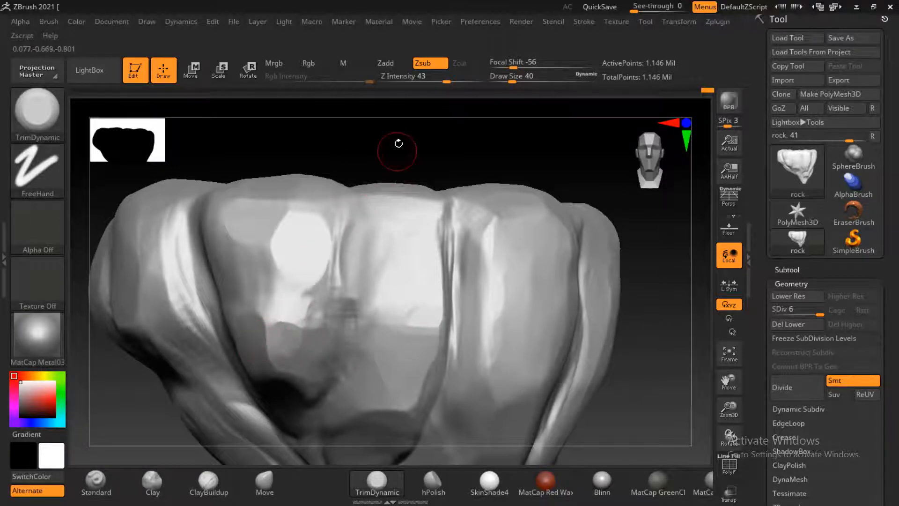
{"action": "left_click_drag", "start_coordinate": [398, 154], "coordinate": [305, 209]}
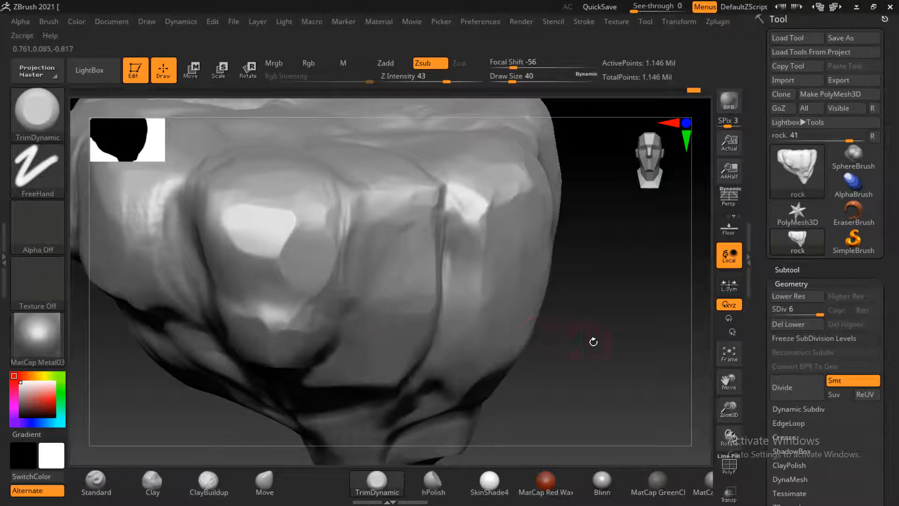
Trim the bulges and ridges on the rock's underside around its pointed base with TrimDynamic.
{"action": "left_click_drag", "start_coordinate": [593, 342], "coordinate": [655, 206]}
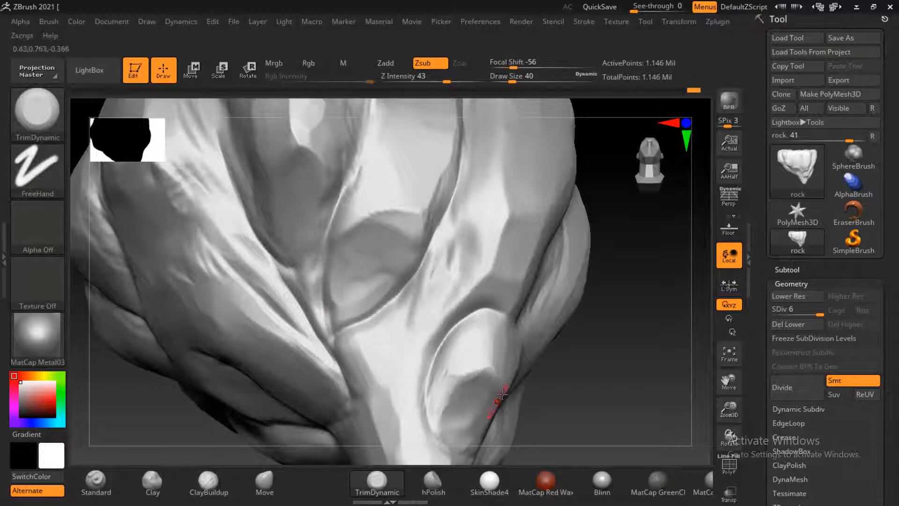
{"action": "left_click_drag", "start_coordinate": [611, 382], "coordinate": [564, 377]}
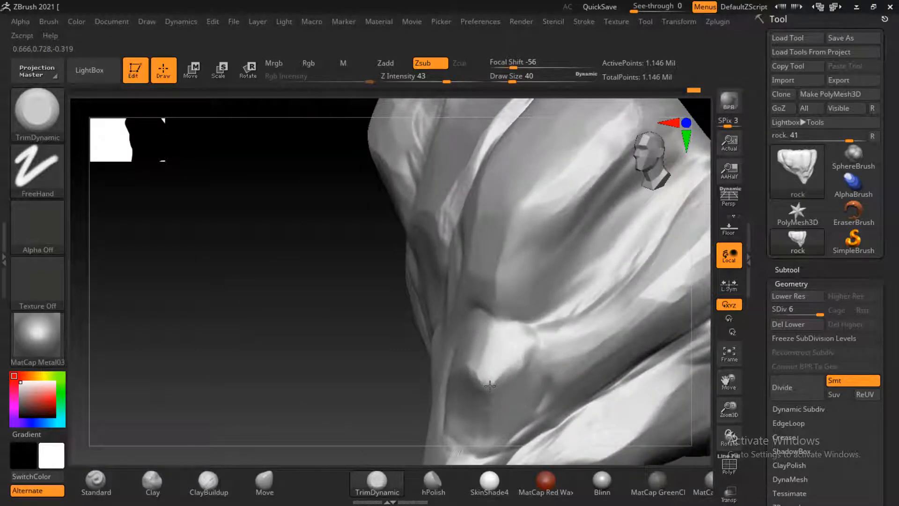
{"action": "left_click_drag", "start_coordinate": [337, 370], "coordinate": [318, 228], "text": "alt"}
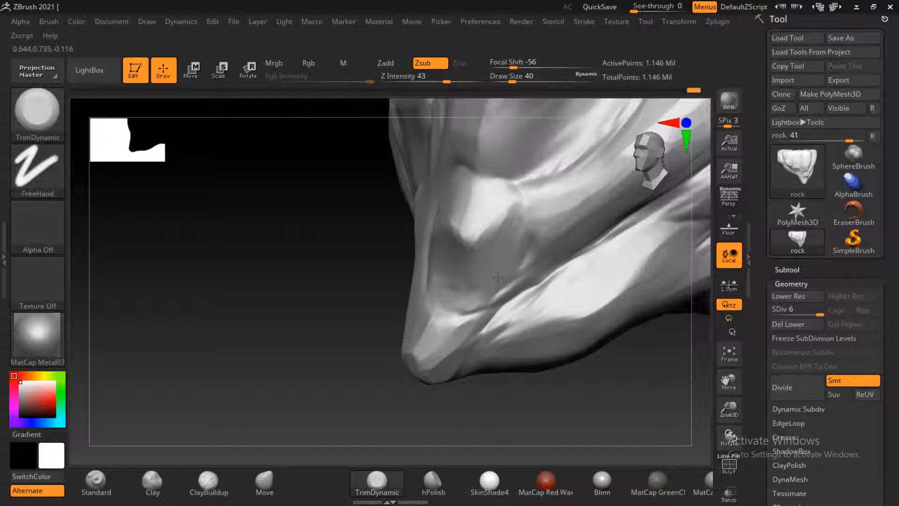
{"action": "left_click_drag", "start_coordinate": [606, 407], "coordinate": [602, 345]}
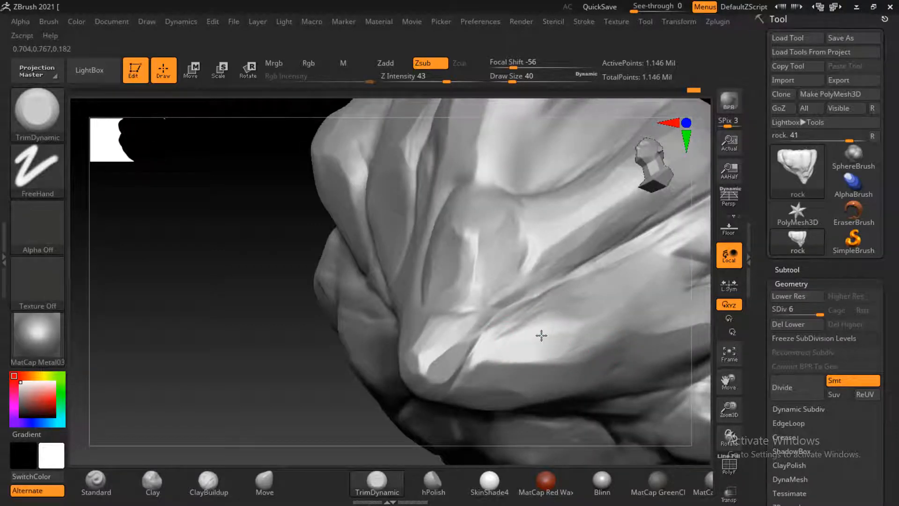
{"action": "left_click_drag", "start_coordinate": [620, 317], "coordinate": [575, 314]}
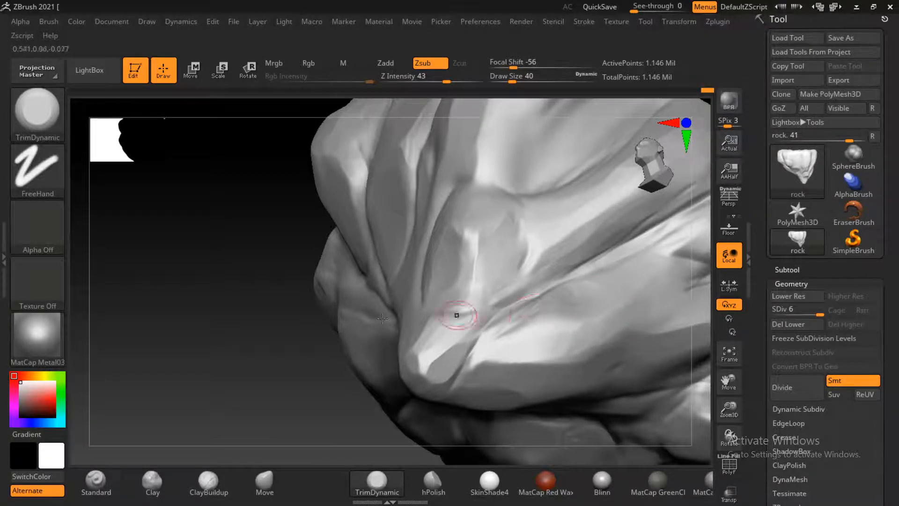
View the whole rock and preview it with the Gold MatCap material.
{"action": "mouse_move", "coordinate": [457, 315]}
{"action": "right_mouse_down"}
{"action": "mouse_move", "coordinate": [323, 407]}
{"action": "mouse_move", "coordinate": [700, 359]}
{"action": "right_mouse_up"}
{"action": "mouse_move", "coordinate": [637, 373]}
{"action": "right_mouse_down", "text": "alt"}
{"action": "mouse_move", "coordinate": [640, 304]}
{"action": "mouse_move", "coordinate": [656, 304]}
{"action": "mouse_move", "coordinate": [560, 328]}
{"action": "mouse_move", "coordinate": [574, 329]}
{"action": "mouse_move", "coordinate": [570, 314]}
{"action": "mouse_move", "coordinate": [581, 333]}
{"action": "mouse_move", "coordinate": [603, 313]}
{"action": "mouse_move", "coordinate": [596, 297]}
{"action": "mouse_move", "coordinate": [580, 298]}
{"action": "right_mouse_up", "text": "alt"}
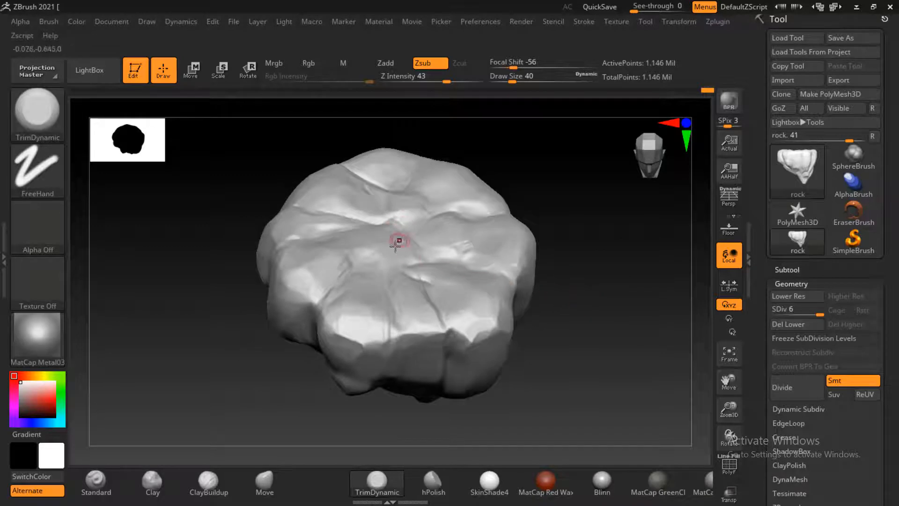
{"action": "mouse_move", "coordinate": [474, 214]}
{"action": "right_mouse_down"}
{"action": "mouse_move", "coordinate": [608, 249]}
{"action": "mouse_move", "coordinate": [618, 295]}
{"action": "mouse_move", "coordinate": [637, 295]}
{"action": "mouse_move", "coordinate": [604, 317]}
{"action": "mouse_move", "coordinate": [581, 317]}
{"action": "mouse_move", "coordinate": [638, 317]}
{"action": "mouse_move", "coordinate": [600, 323]}
{"action": "right_mouse_up"}
{"action": "left_click", "coordinate": [48, 334]}
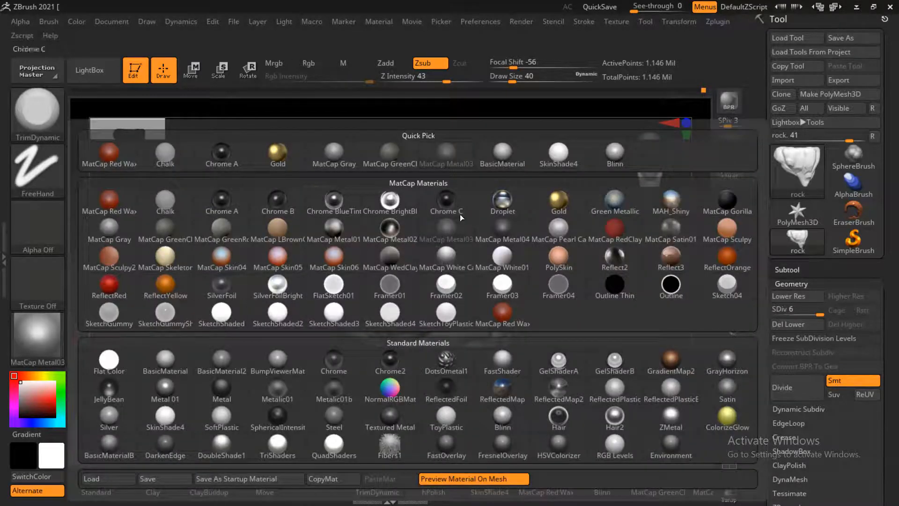
{"action": "left_click", "coordinate": [559, 199]}
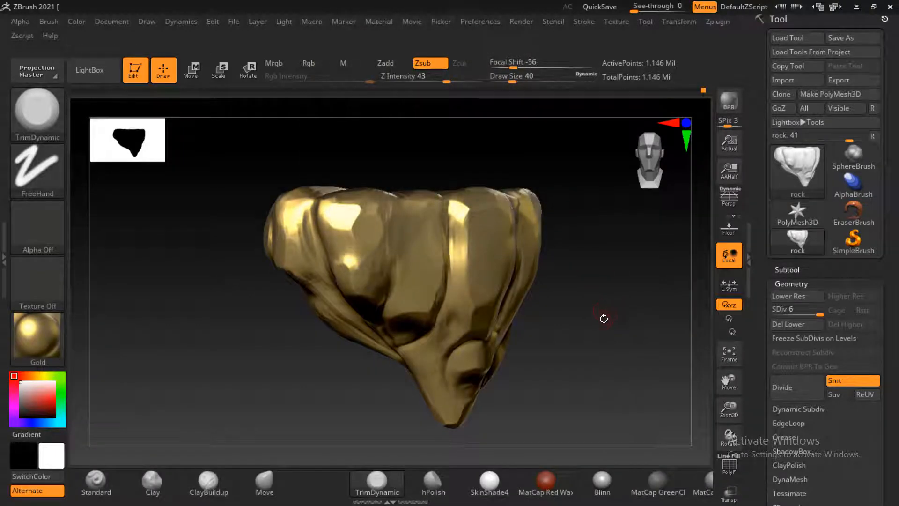
Switch to the browser to view the stone alpha image, return to ZBrush and minimize the floating image viewer.
{"action": "key", "text": "alt+Tab"}
{"action": "key", "text": "alt+Tab"}
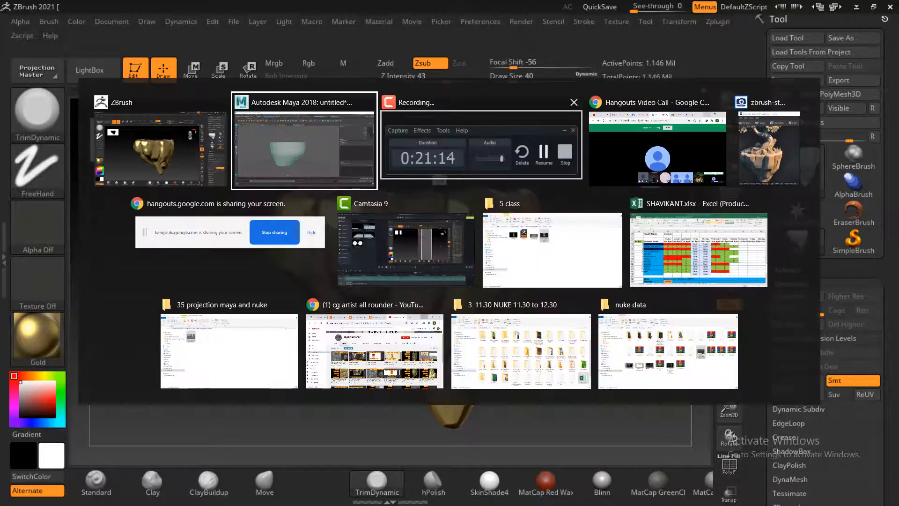
{"action": "left_click", "coordinate": [877, 463]}
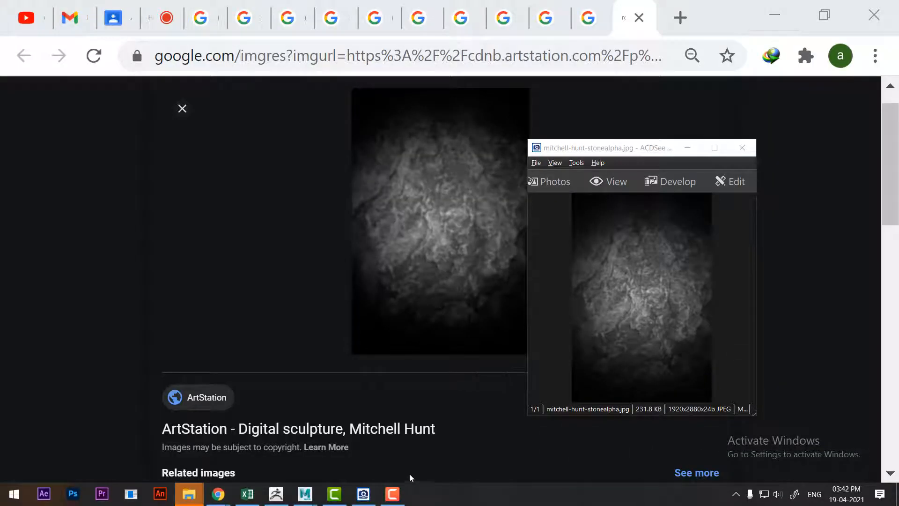
{"action": "left_click", "coordinate": [276, 494]}
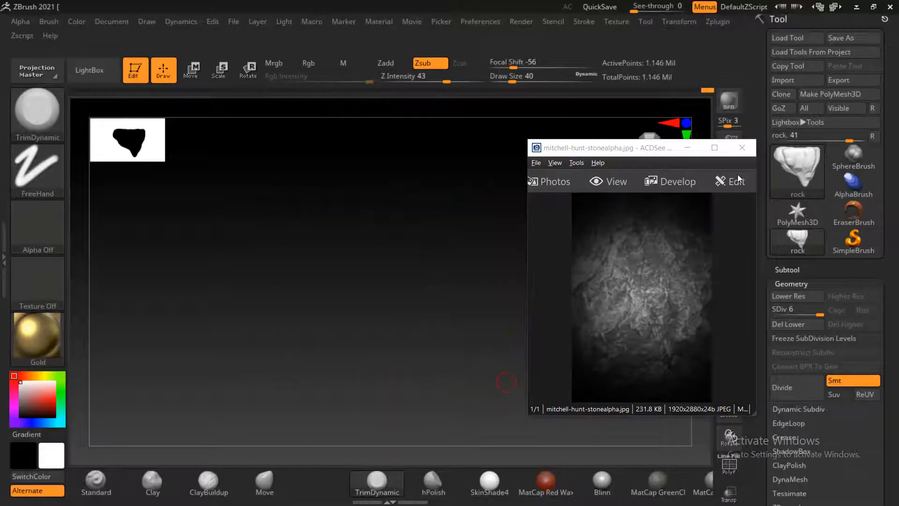
{"action": "left_click", "coordinate": [687, 148]}
Set the rock's material back to MatCap Metal03 and choose the Standard brush.
{"action": "left_click", "coordinate": [21, 327]}
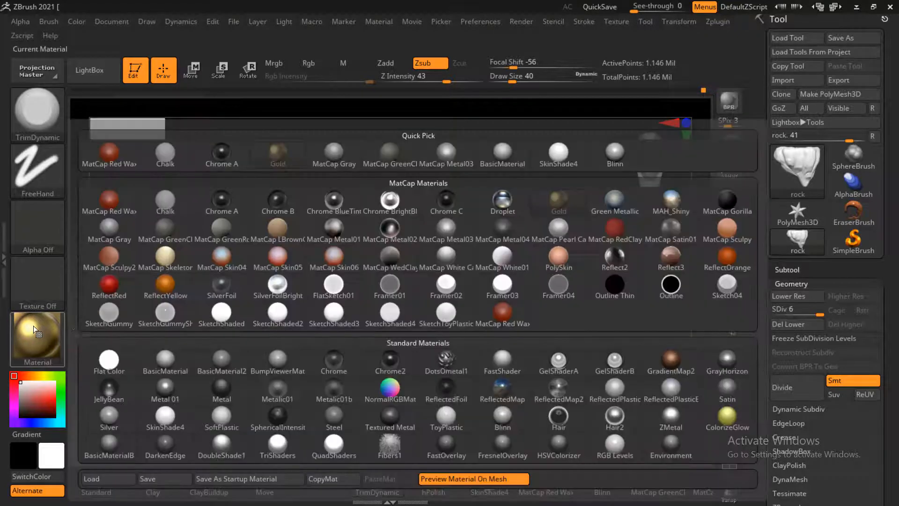
{"action": "left_click", "coordinate": [445, 237]}
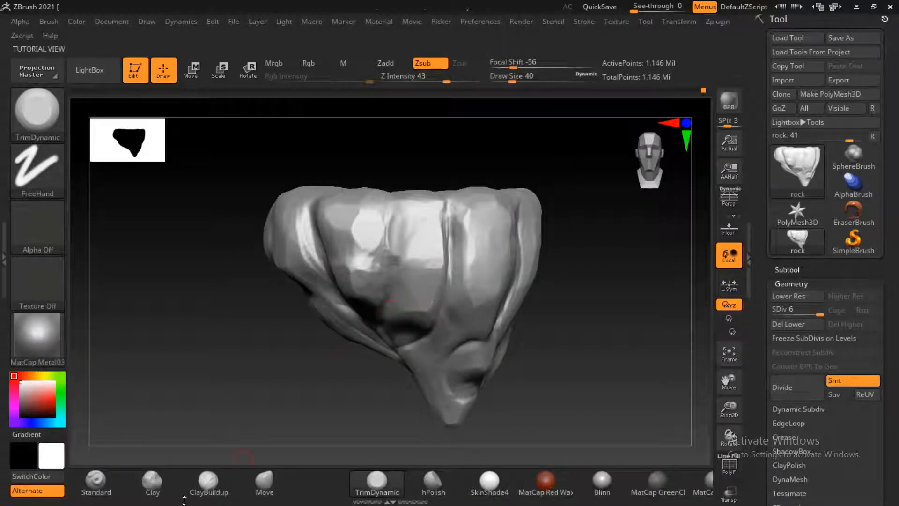
{"action": "left_click", "coordinate": [96, 480]}
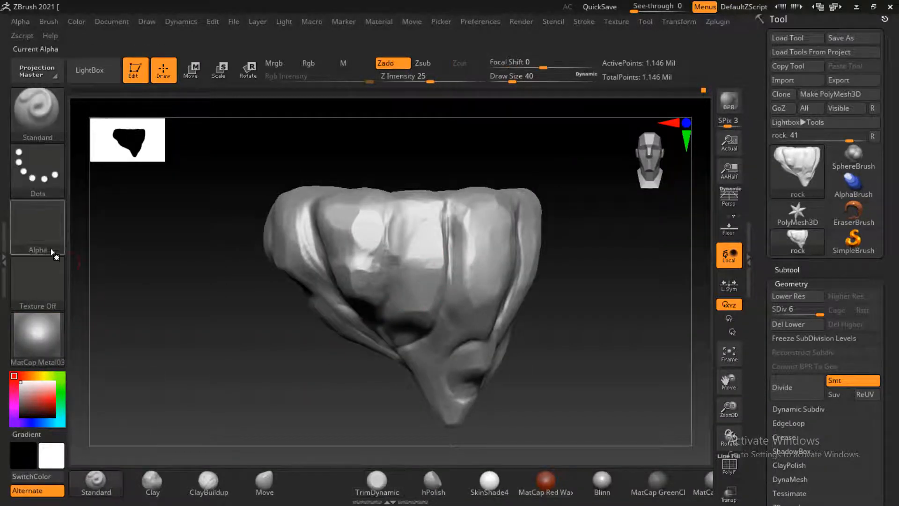
Import the downloaded stone alpha JPG as the Standard brush's alpha.
{"action": "left_click", "coordinate": [44, 232]}
{"action": "left_click", "coordinate": [118, 480]}
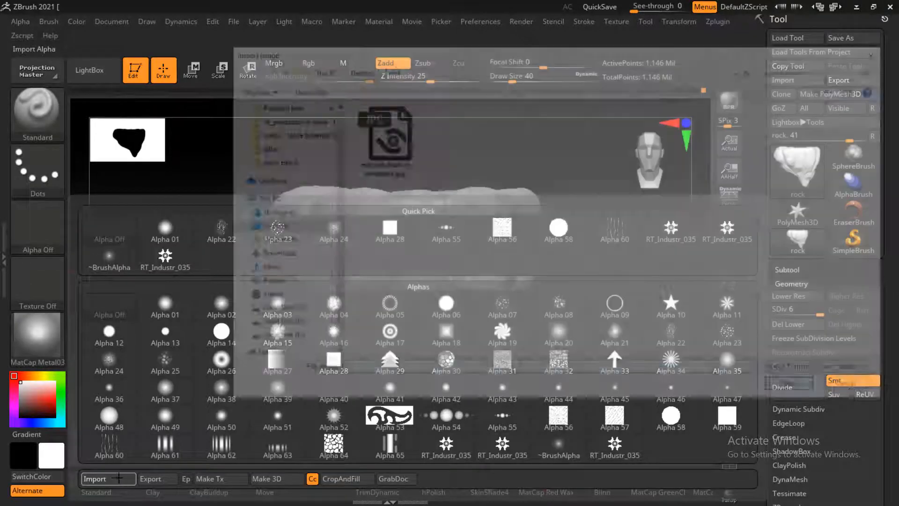
{"action": "left_click", "coordinate": [383, 132]}
{"action": "double_click", "coordinate": [383, 131]}
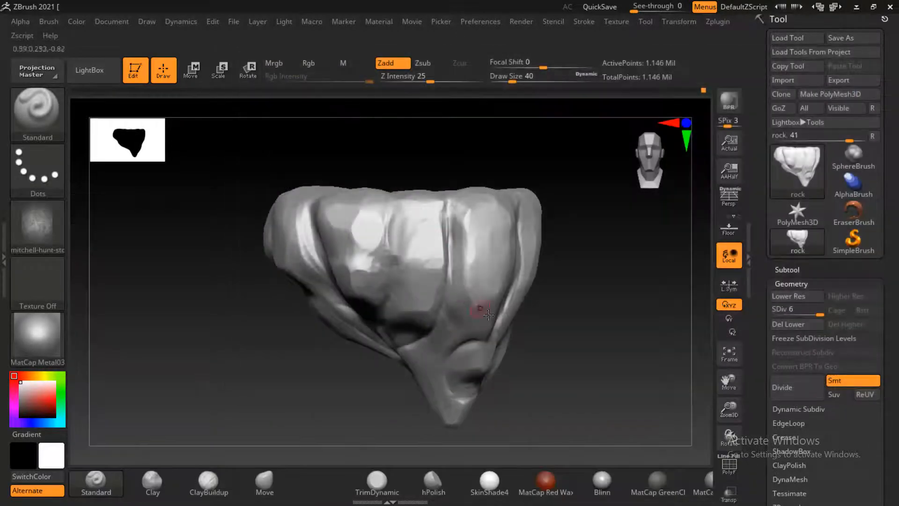
Set the Standard brush's stroke type to DragRect for stamping the stone alpha.
{"action": "right_click_drag", "start_coordinate": [578, 311], "coordinate": [505, 333]}
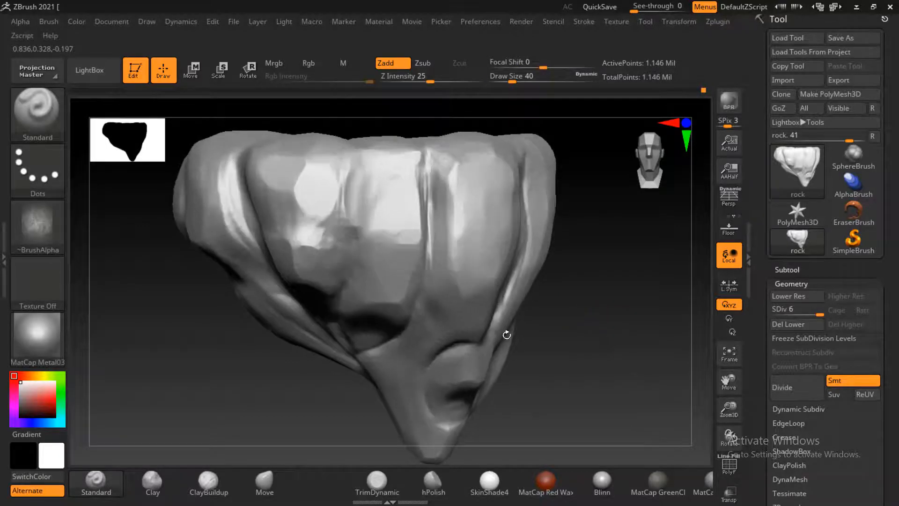
{"action": "left_click", "coordinate": [49, 168]}
{"action": "left_click", "coordinate": [152, 180]}
Try stamping the stone alpha twice on the rock's central front block and undo both stamps.
{"action": "right_click_drag", "start_coordinate": [550, 305], "coordinate": [625, 413], "text": "ctrl"}
{"action": "mouse_move", "coordinate": [392, 239]}
{"action": "left_mouse_down"}
{"action": "mouse_move", "coordinate": [396, 287]}
{"action": "mouse_move", "coordinate": [374, 327]}
{"action": "left_mouse_up"}
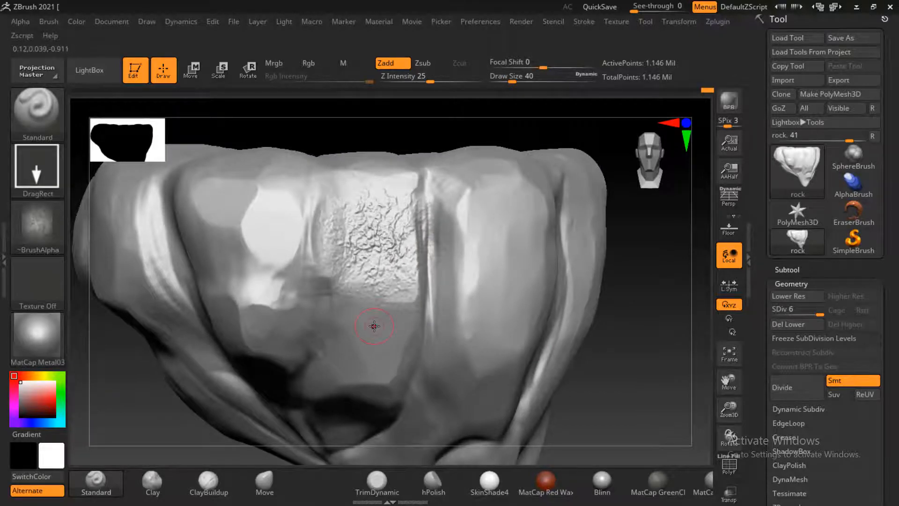
{"action": "left_click_drag", "start_coordinate": [635, 333], "coordinate": [652, 296], "text": "alt"}
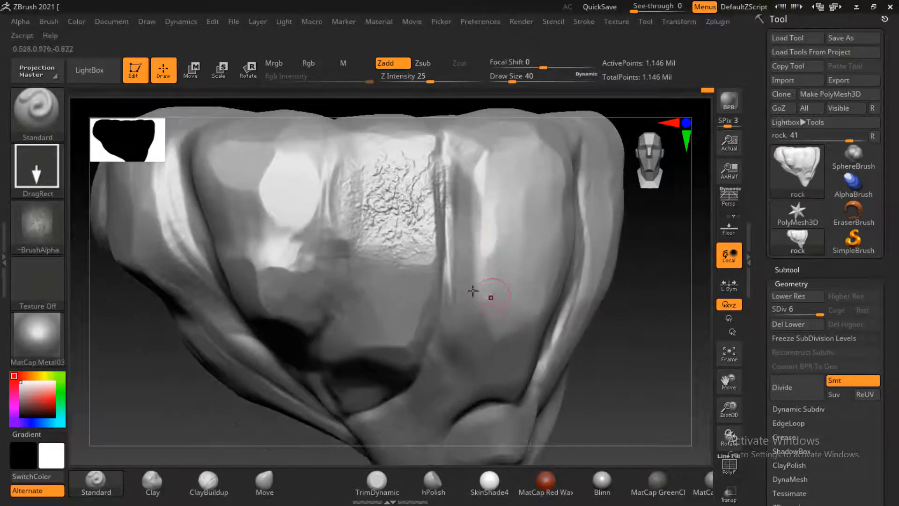
{"action": "left_click_drag", "start_coordinate": [402, 283], "coordinate": [387, 333]}
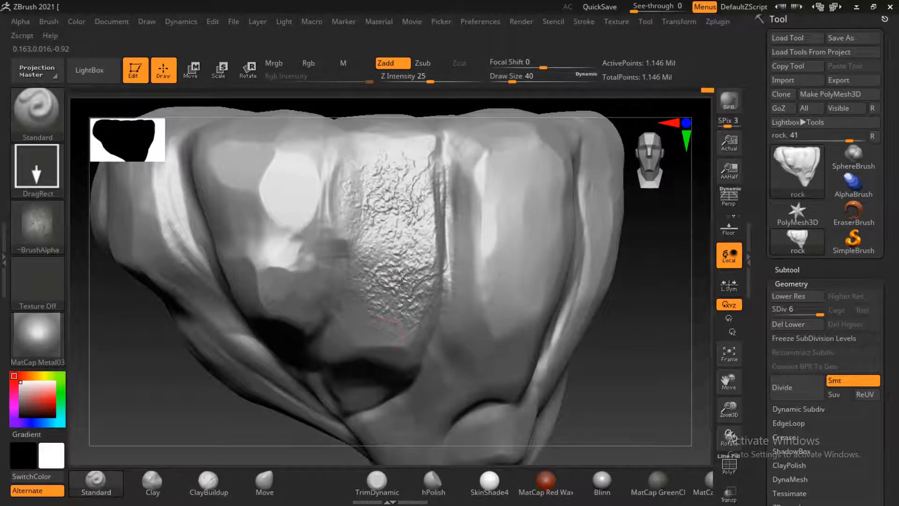
{"action": "key", "text": "ctrl+z"}
{"action": "key", "text": "ctrl+z"}
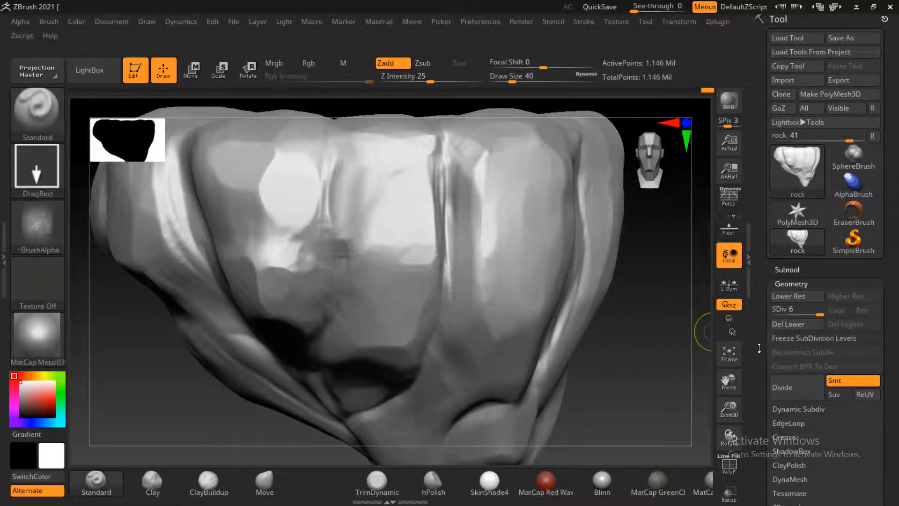
Create a new sculpting layer on the rock for the stone surface detail.
{"action": "scroll", "coordinate": [758, 346], "scroll_direction": "down", "scroll_amount": 5}
{"action": "scroll", "coordinate": [758, 346], "scroll_direction": "down", "scroll_amount": 1}
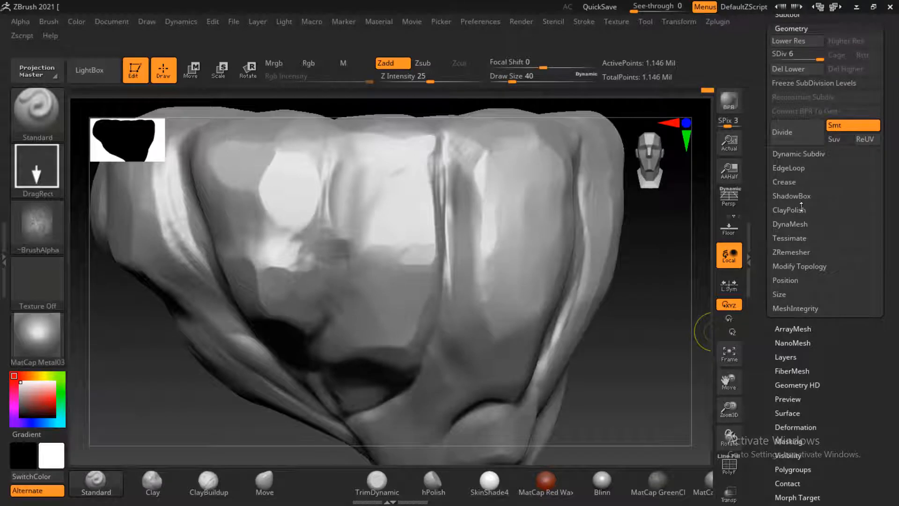
{"action": "left_click", "coordinate": [790, 359]}
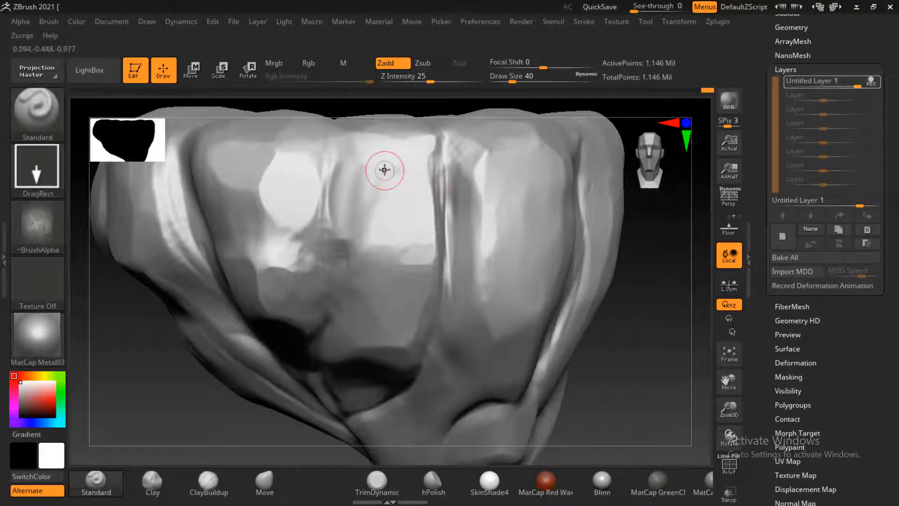
Stamp the stone alpha down the central front block from its upper edge to its lower end.
{"action": "mouse_move", "coordinate": [381, 171]}
{"action": "left_mouse_down"}
{"action": "mouse_move", "coordinate": [375, 176]}
{"action": "mouse_move", "coordinate": [384, 170]}
{"action": "left_mouse_up"}
{"action": "left_click_drag", "start_coordinate": [401, 251], "coordinate": [403, 252]}
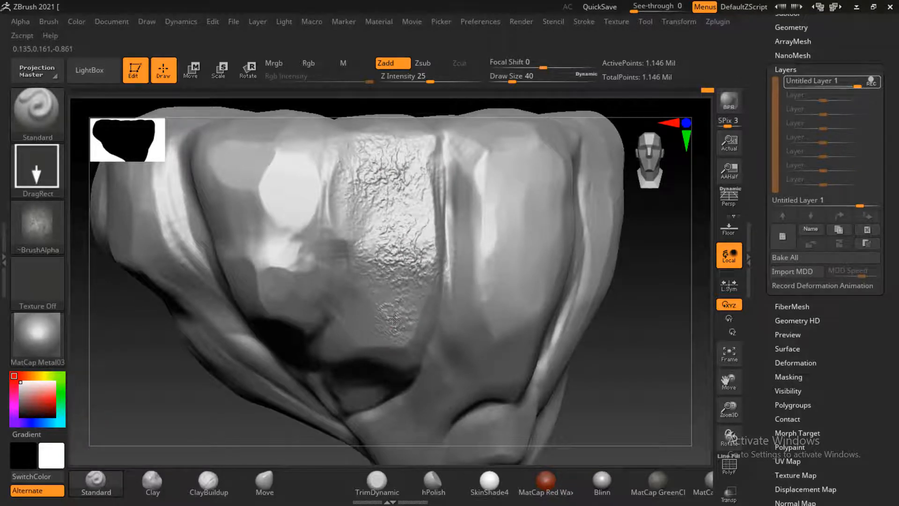
{"action": "left_click_drag", "start_coordinate": [394, 318], "coordinate": [351, 344]}
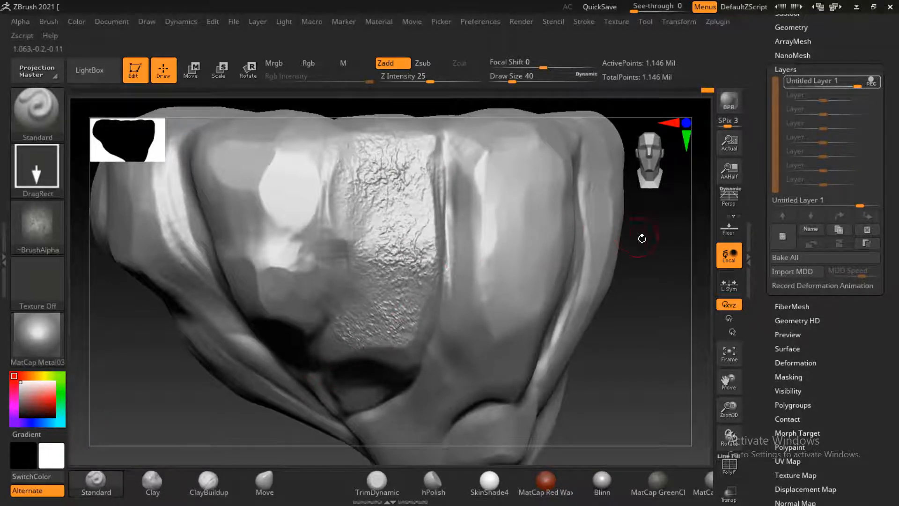
Cover the tall front block beside the textured central one with overlapping stone alpha stamps, including its inner edge.
{"action": "left_click_drag", "start_coordinate": [642, 239], "coordinate": [618, 237]}
{"action": "left_click_drag", "start_coordinate": [470, 175], "coordinate": [532, 211]}
{"action": "left_click_drag", "start_coordinate": [459, 242], "coordinate": [511, 348]}
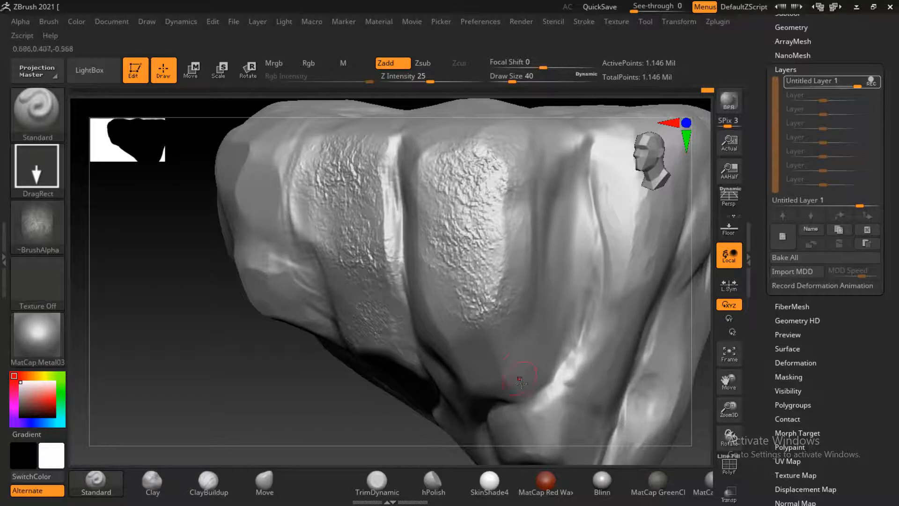
{"action": "left_click_drag", "start_coordinate": [278, 397], "coordinate": [374, 391]}
{"action": "left_click_drag", "start_coordinate": [438, 314], "coordinate": [422, 261]}
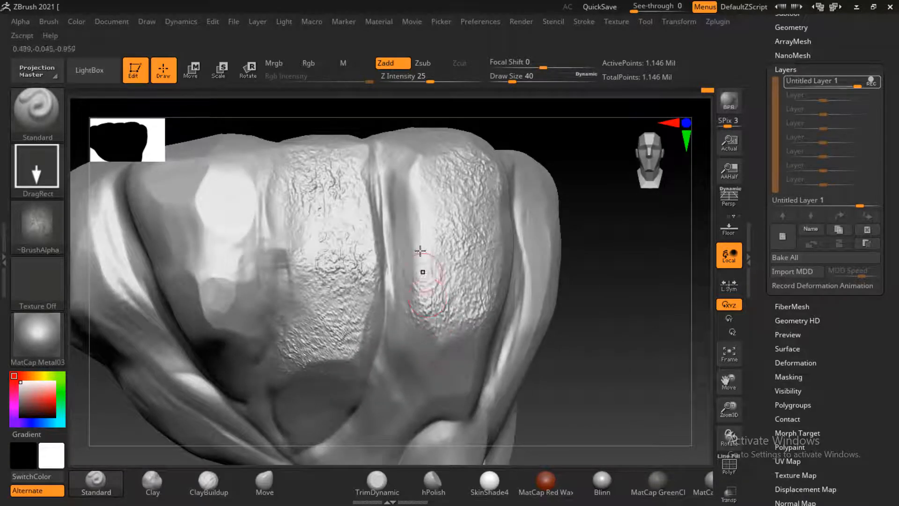
{"action": "left_click_drag", "start_coordinate": [410, 179], "coordinate": [432, 323]}
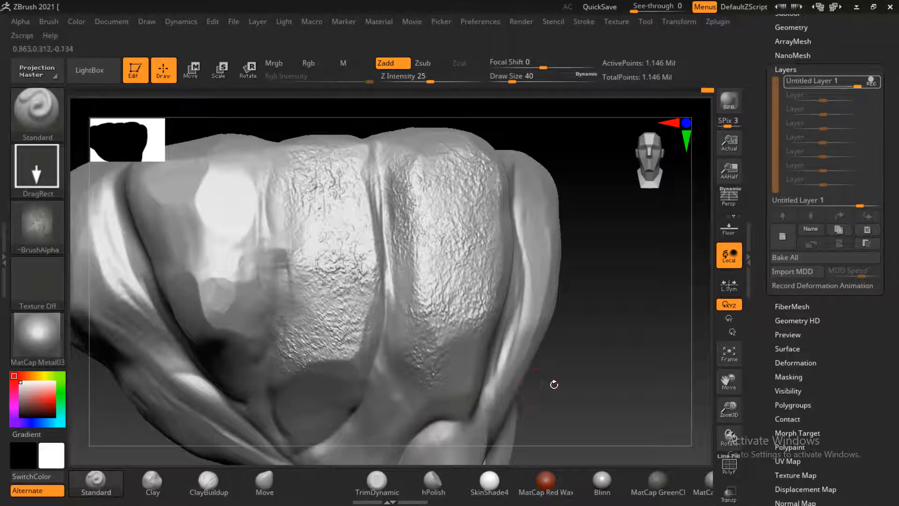
Stamp stone texture on the lower ends of the two front blocks and the dark facet beneath the central block.
{"action": "left_click_drag", "start_coordinate": [554, 384], "coordinate": [613, 364]}
{"action": "left_click_drag", "start_coordinate": [617, 182], "coordinate": [561, 125], "text": "alt"}
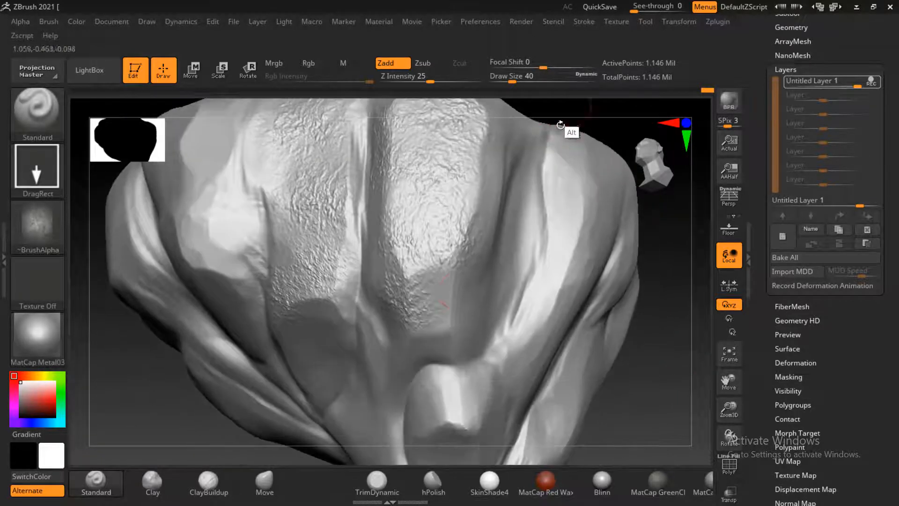
{"action": "left_click_drag", "start_coordinate": [451, 305], "coordinate": [450, 307]}
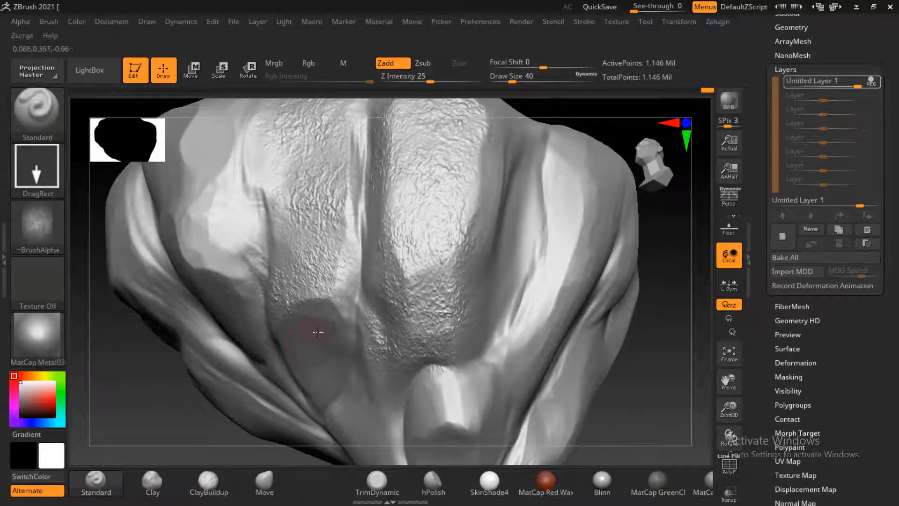
{"action": "left_click_drag", "start_coordinate": [318, 332], "coordinate": [318, 333]}
{"action": "left_click_drag", "start_coordinate": [593, 388], "coordinate": [590, 288]}
{"action": "left_click_drag", "start_coordinate": [295, 266], "coordinate": [295, 266]}
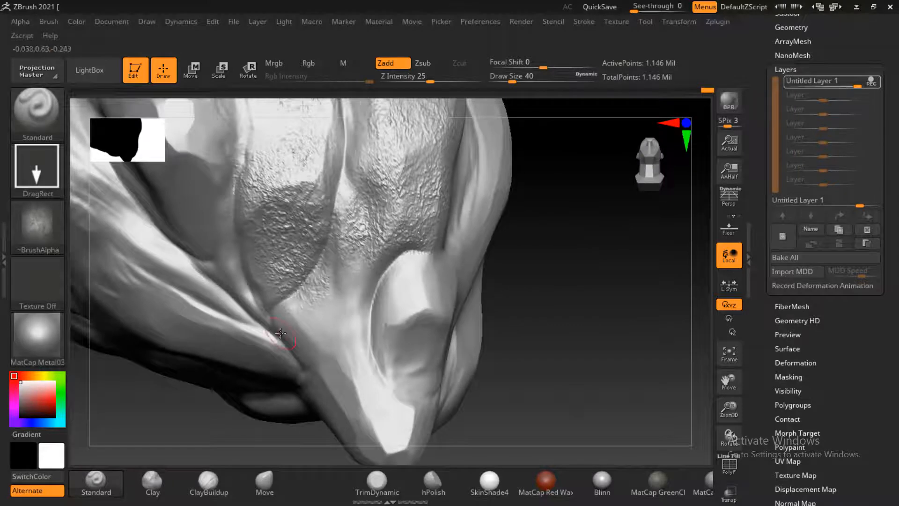
Texture the narrowing front ridge down to the rock's tip and the front of the small protruding boulder beside it.
{"action": "left_click_drag", "start_coordinate": [316, 327], "coordinate": [328, 351]}
{"action": "left_click_drag", "start_coordinate": [360, 293], "coordinate": [360, 328]}
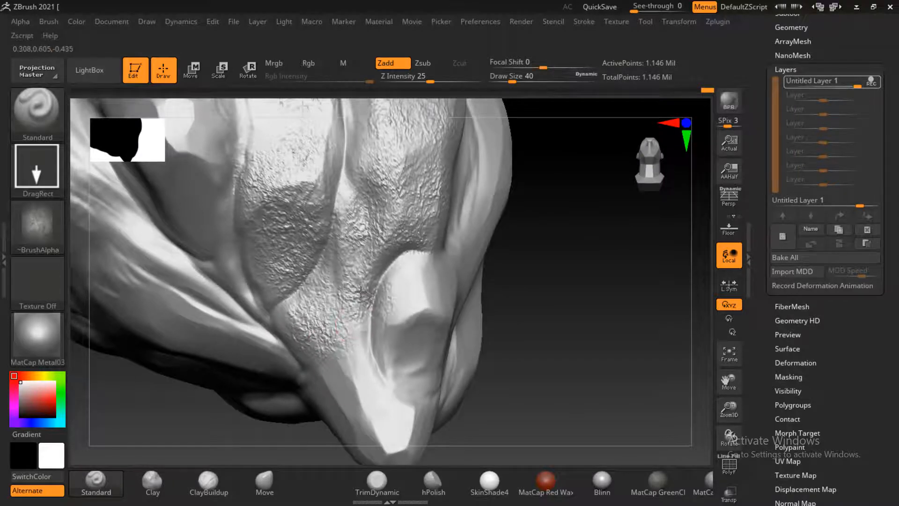
{"action": "left_click_drag", "start_coordinate": [410, 292], "coordinate": [407, 291]}
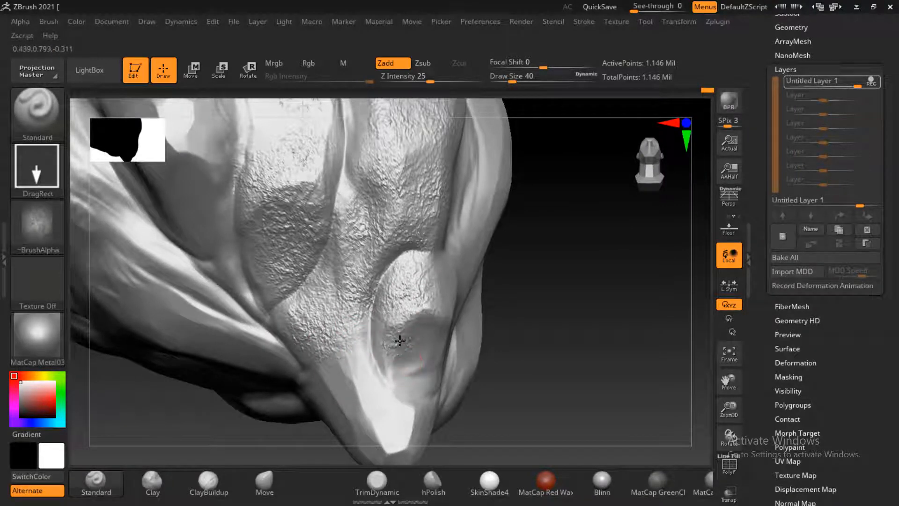
{"action": "left_click_drag", "start_coordinate": [399, 340], "coordinate": [395, 356]}
{"action": "left_click_drag", "start_coordinate": [338, 371], "coordinate": [360, 404]}
{"action": "left_click_drag", "start_coordinate": [569, 407], "coordinate": [531, 324]}
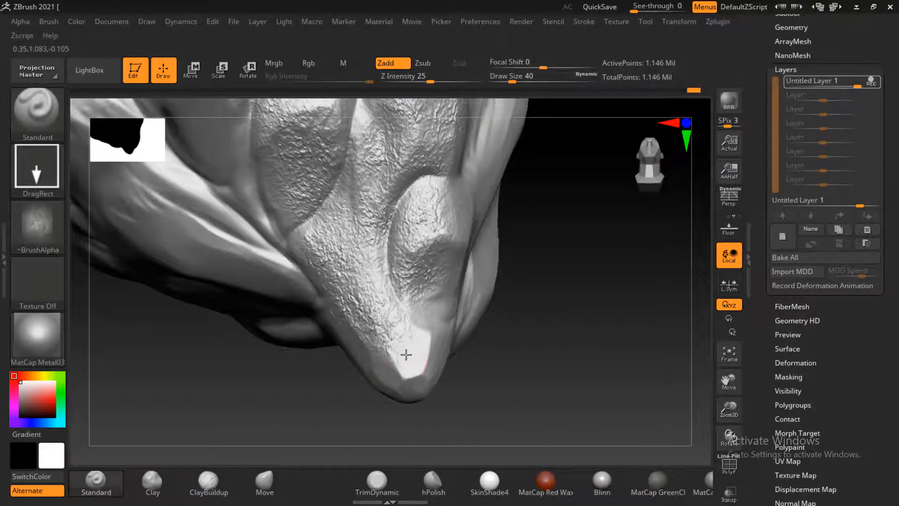
{"action": "left_click_drag", "start_coordinate": [406, 354], "coordinate": [407, 353]}
Stamp stone texture on the far side and underside of the small boulder and on the adjoining faces near the tip.
{"action": "mouse_move", "coordinate": [505, 403]}
{"action": "left_mouse_down"}
{"action": "mouse_move", "coordinate": [519, 375]}
{"action": "mouse_move", "coordinate": [456, 251]}
{"action": "left_mouse_up"}
{"action": "left_click_drag", "start_coordinate": [446, 205], "coordinate": [447, 205]}
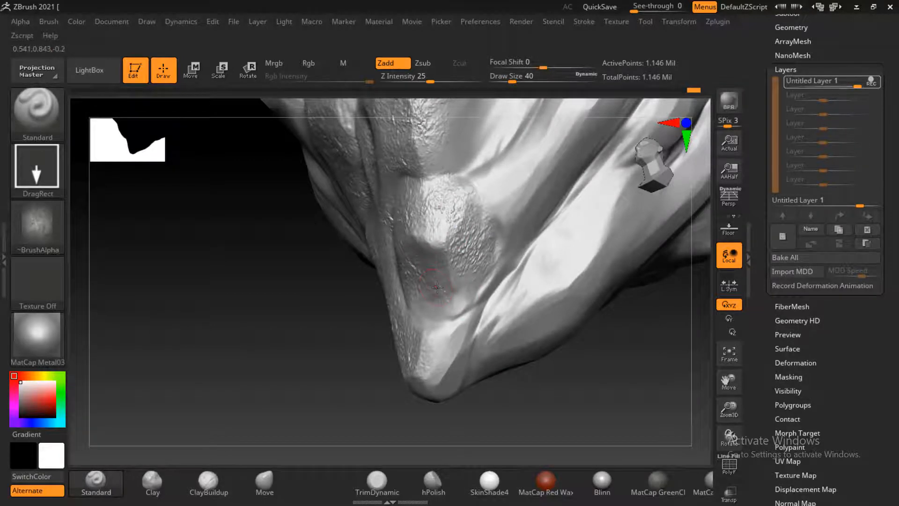
{"action": "left_click_drag", "start_coordinate": [442, 351], "coordinate": [458, 370]}
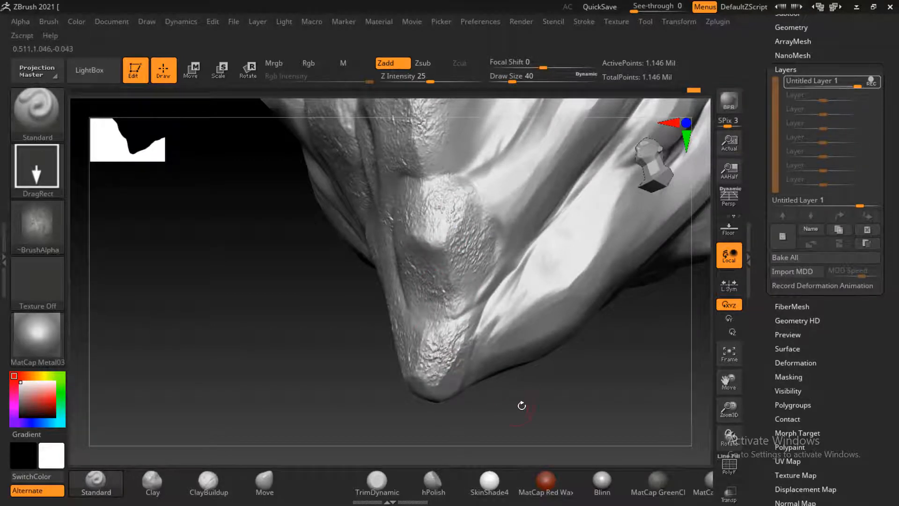
{"action": "left_click_drag", "start_coordinate": [521, 401], "coordinate": [513, 361]}
{"action": "left_click_drag", "start_coordinate": [456, 315], "coordinate": [449, 274]}
Stamp the stone alpha over the side ridges and deep groove above the small boulder.
{"action": "left_click_drag", "start_coordinate": [596, 393], "coordinate": [524, 347]}
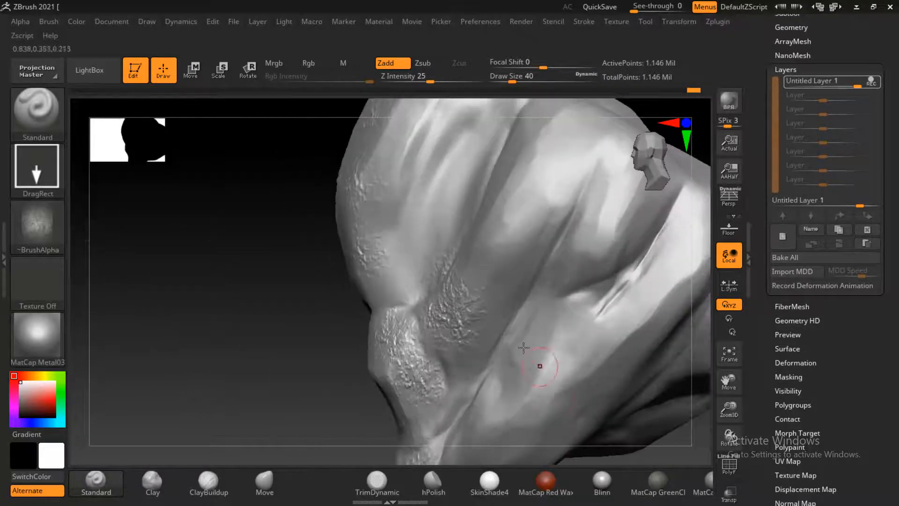
{"action": "left_click_drag", "start_coordinate": [399, 290], "coordinate": [403, 266]}
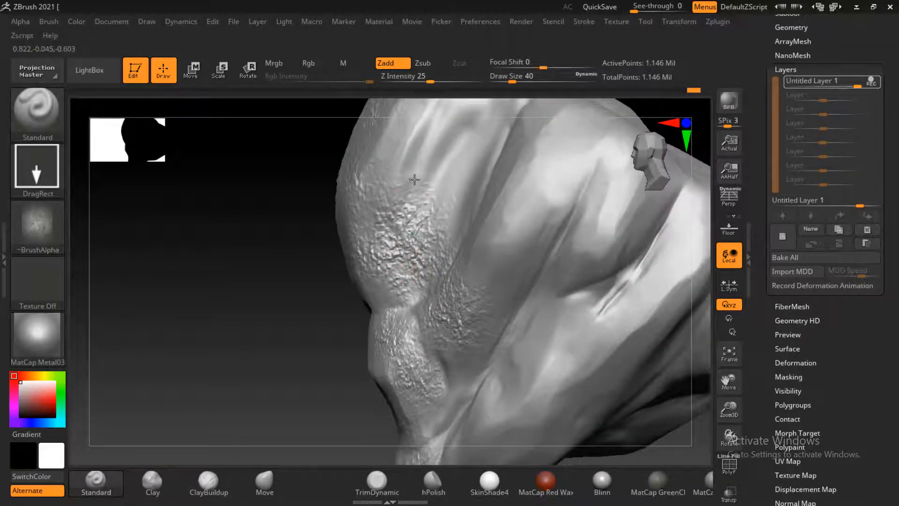
{"action": "left_click_drag", "start_coordinate": [414, 179], "coordinate": [415, 172]}
{"action": "left_click_drag", "start_coordinate": [291, 237], "coordinate": [435, 155]}
{"action": "left_click_drag", "start_coordinate": [474, 196], "coordinate": [449, 197]}
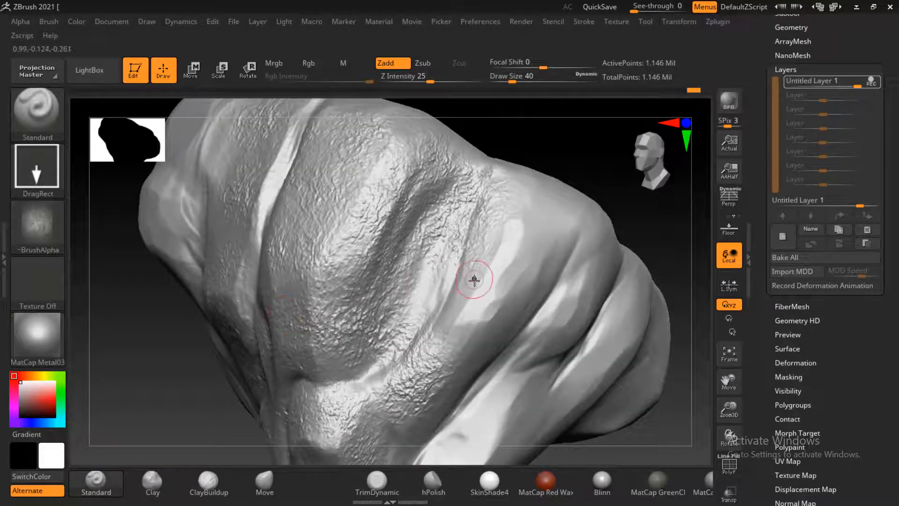
Extend the stone texture over the next side ridge, from its upper bulge down to the flank beside the boulder.
{"action": "left_click_drag", "start_coordinate": [475, 280], "coordinate": [526, 301]}
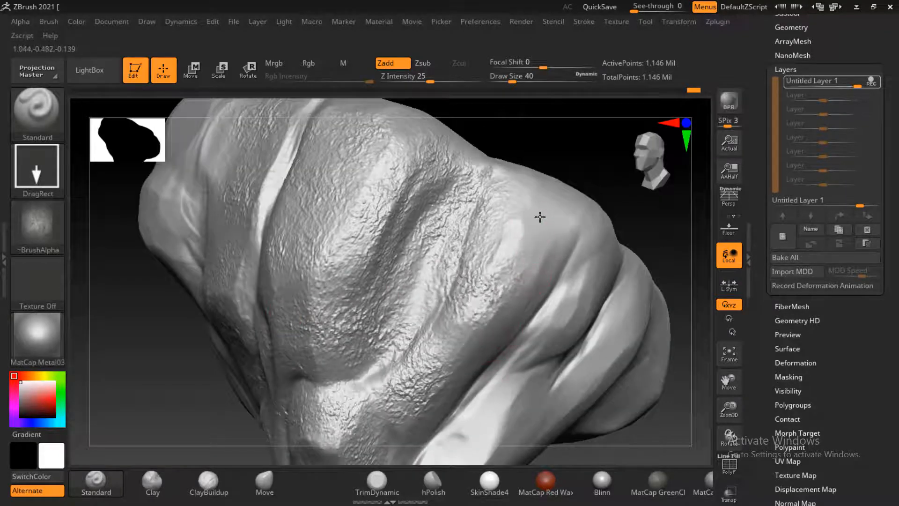
{"action": "left_click_drag", "start_coordinate": [539, 216], "coordinate": [546, 231]}
{"action": "left_click_drag", "start_coordinate": [545, 316], "coordinate": [553, 329]}
{"action": "mouse_move", "coordinate": [659, 427]}
{"action": "left_mouse_down"}
{"action": "mouse_move", "coordinate": [668, 374]}
{"action": "mouse_move", "coordinate": [650, 340]}
{"action": "left_mouse_up"}
{"action": "mouse_move", "coordinate": [460, 263]}
{"action": "left_mouse_down"}
{"action": "mouse_move", "coordinate": [492, 239]}
{"action": "mouse_move", "coordinate": [460, 290]}
{"action": "left_mouse_up"}
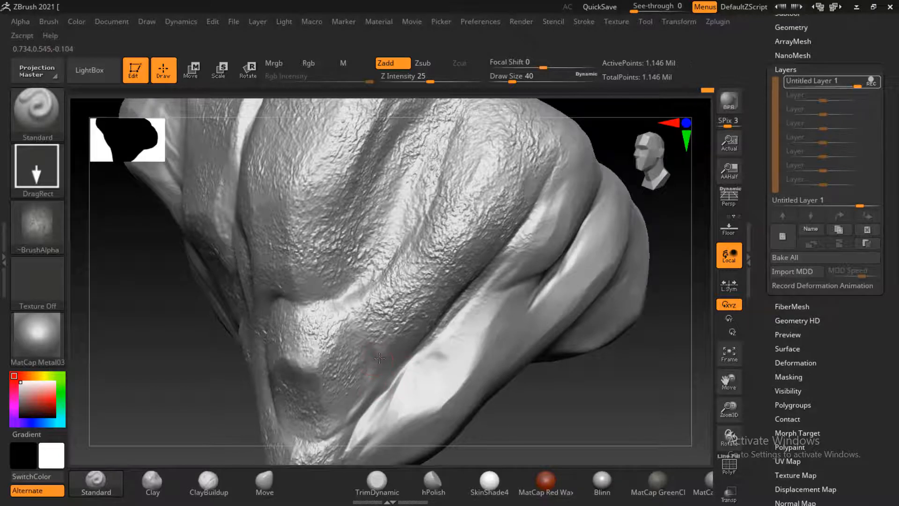
{"action": "left_click_drag", "start_coordinate": [343, 400], "coordinate": [343, 400]}
Turn to the adjacent side and stamp stone texture on its upper bulge and the long wedge running below it.
{"action": "left_click_drag", "start_coordinate": [546, 395], "coordinate": [561, 411]}
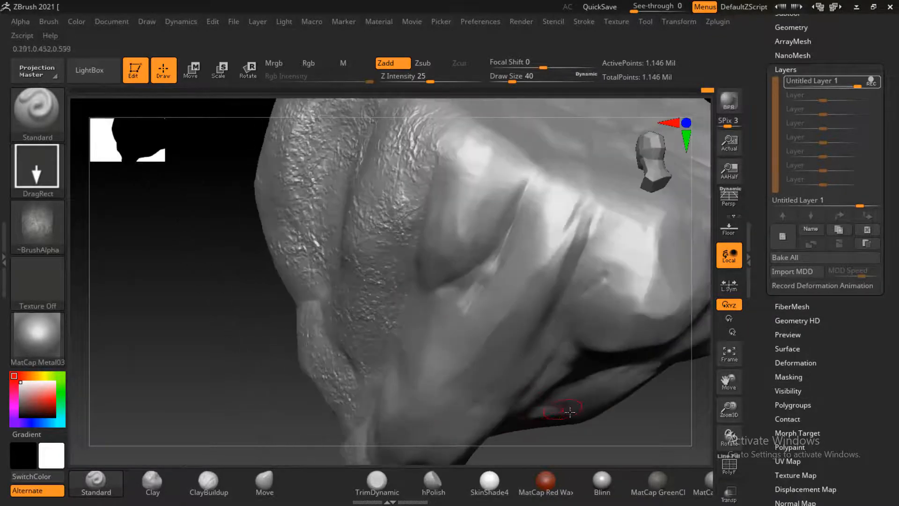
{"action": "left_click_drag", "start_coordinate": [273, 375], "coordinate": [275, 378], "text": "shift"}
{"action": "mouse_move", "coordinate": [606, 374]}
{"action": "left_mouse_down", "text": "alt"}
{"action": "mouse_move", "coordinate": [599, 333]}
{"action": "mouse_move", "coordinate": [607, 335]}
{"action": "left_mouse_up", "text": "alt"}
{"action": "mouse_move", "coordinate": [421, 207]}
{"action": "left_mouse_down"}
{"action": "mouse_move", "coordinate": [435, 318]}
{"action": "mouse_move", "coordinate": [452, 354]}
{"action": "mouse_move", "coordinate": [424, 431]}
{"action": "left_mouse_up"}
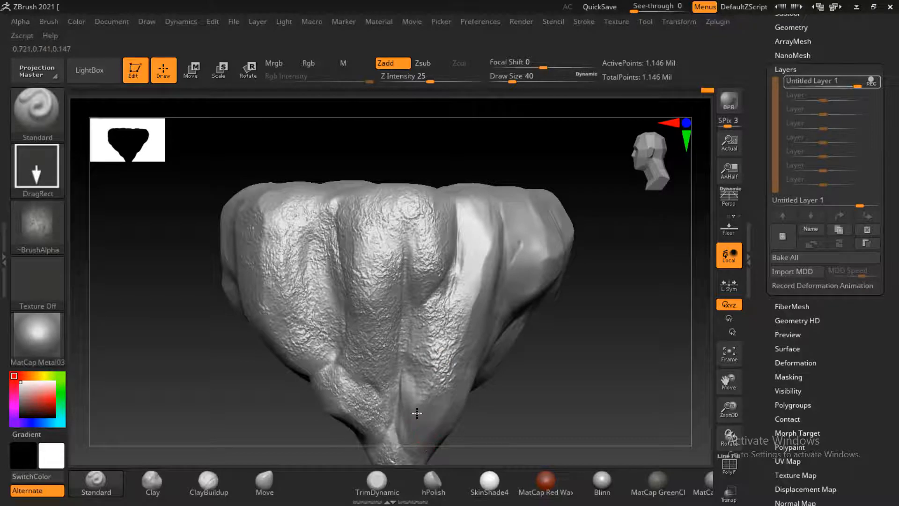
{"action": "mouse_move", "coordinate": [496, 422]}
{"action": "left_mouse_down"}
{"action": "mouse_move", "coordinate": [522, 417]}
{"action": "mouse_move", "coordinate": [456, 249]}
{"action": "mouse_move", "coordinate": [452, 296]}
{"action": "mouse_move", "coordinate": [470, 374]}
{"action": "left_mouse_up"}
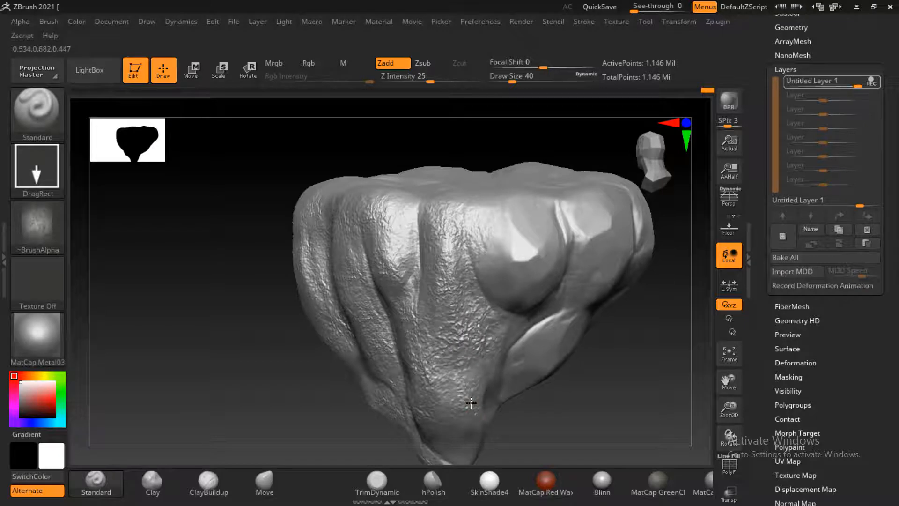
Stamp stone texture over the lower end of the long side wedge down to the rock's pointed tip.
{"action": "left_click_drag", "start_coordinate": [564, 421], "coordinate": [484, 357]}
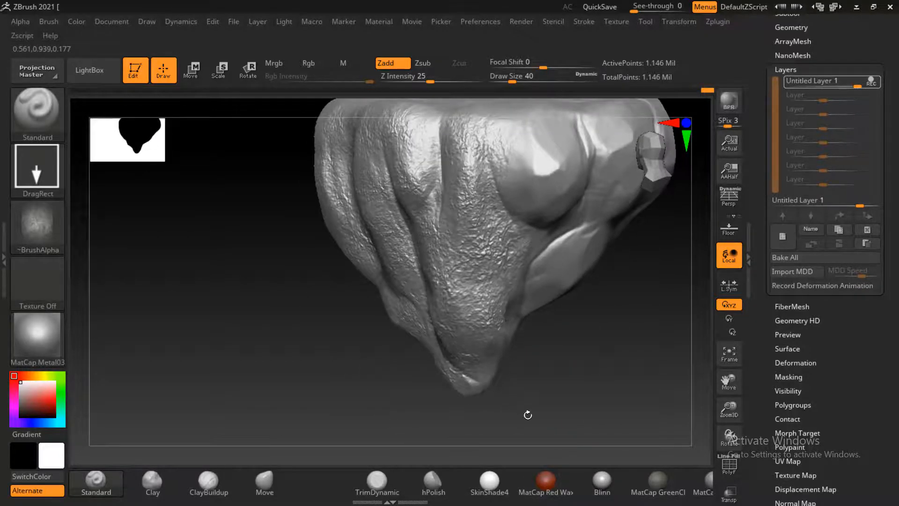
{"action": "mouse_move", "coordinate": [528, 414]}
{"action": "left_mouse_down"}
{"action": "mouse_move", "coordinate": [489, 359]}
{"action": "mouse_move", "coordinate": [485, 408]}
{"action": "left_mouse_up"}
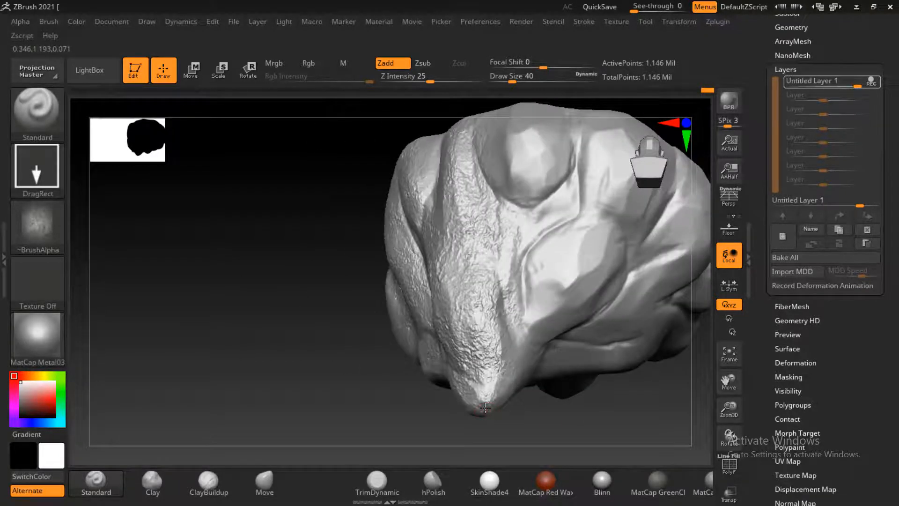
{"action": "left_click_drag", "start_coordinate": [539, 425], "coordinate": [485, 368]}
Texture the smooth oval boulder above the tip on the back side with stone alpha stamps.
{"action": "left_click_drag", "start_coordinate": [371, 379], "coordinate": [579, 330]}
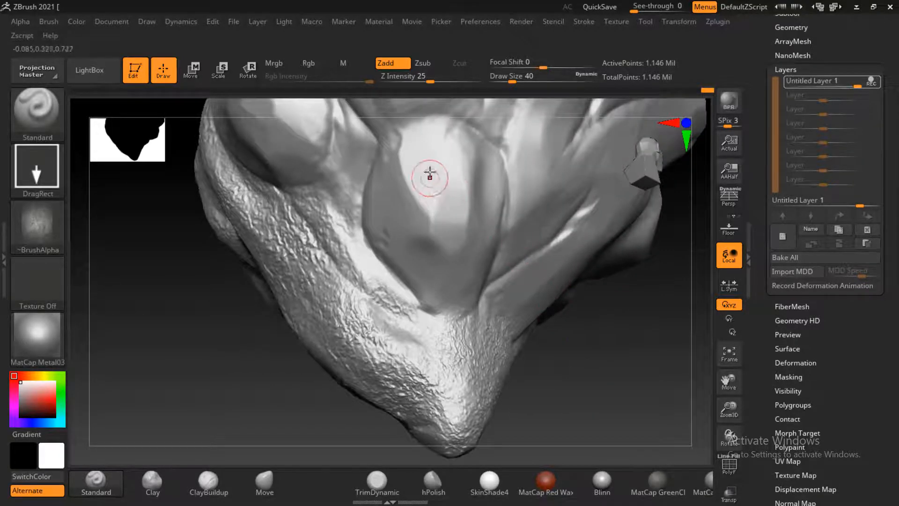
{"action": "left_click_drag", "start_coordinate": [429, 173], "coordinate": [427, 259]}
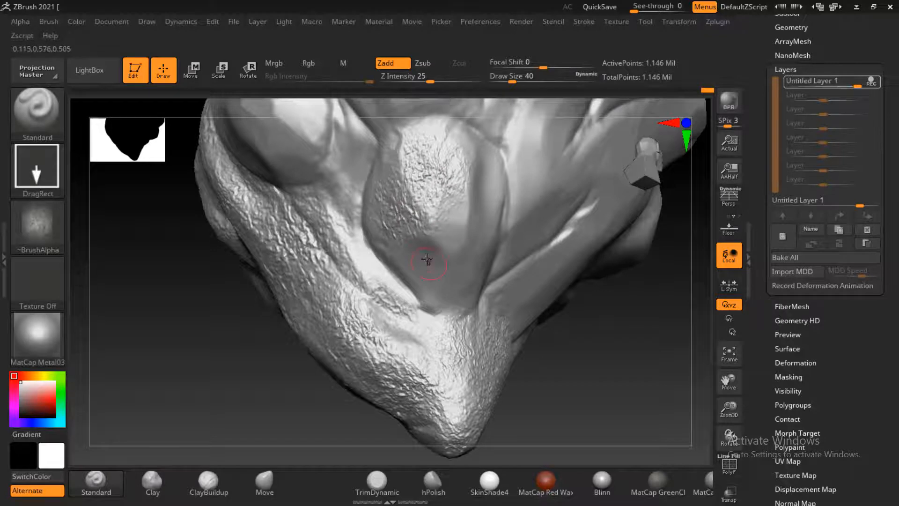
{"action": "left_click_drag", "start_coordinate": [511, 190], "coordinate": [472, 256]}
{"action": "mouse_move", "coordinate": [439, 320]}
{"action": "left_mouse_down"}
{"action": "mouse_move", "coordinate": [442, 311]}
{"action": "mouse_move", "coordinate": [458, 338]}
{"action": "left_mouse_up"}
Stamp stone texture on the sloping back faces beside the oval boulder.
{"action": "left_click_drag", "start_coordinate": [602, 355], "coordinate": [557, 351]}
{"action": "mouse_move", "coordinate": [562, 287]}
{"action": "left_mouse_down"}
{"action": "mouse_move", "coordinate": [564, 309]}
{"action": "mouse_move", "coordinate": [562, 287]}
{"action": "left_mouse_up"}
{"action": "left_click_drag", "start_coordinate": [555, 200], "coordinate": [629, 251]}
Continue the stone texture upward over the back, covering the area above the slopes and parts of the upper lumps.
{"action": "left_click_drag", "start_coordinate": [672, 396], "coordinate": [505, 302], "text": "alt"}
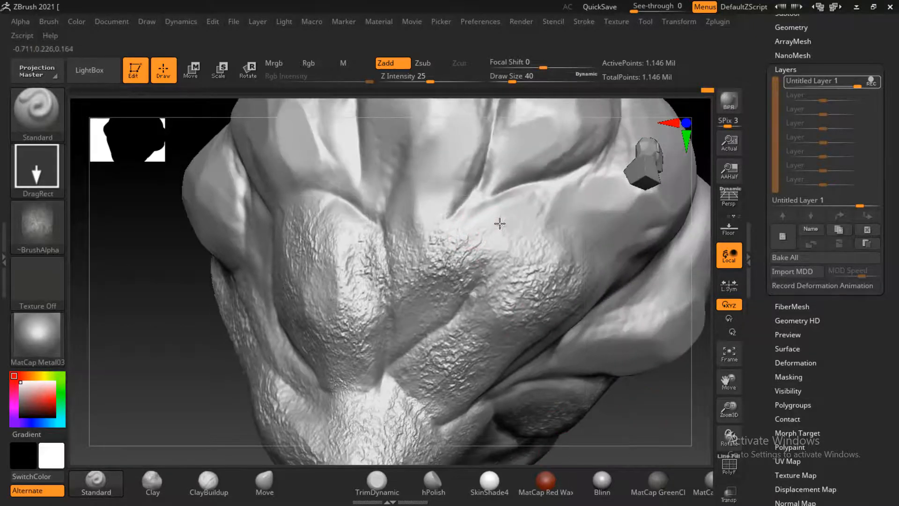
{"action": "left_click_drag", "start_coordinate": [505, 233], "coordinate": [501, 271]}
{"action": "left_click_drag", "start_coordinate": [439, 183], "coordinate": [440, 218]}
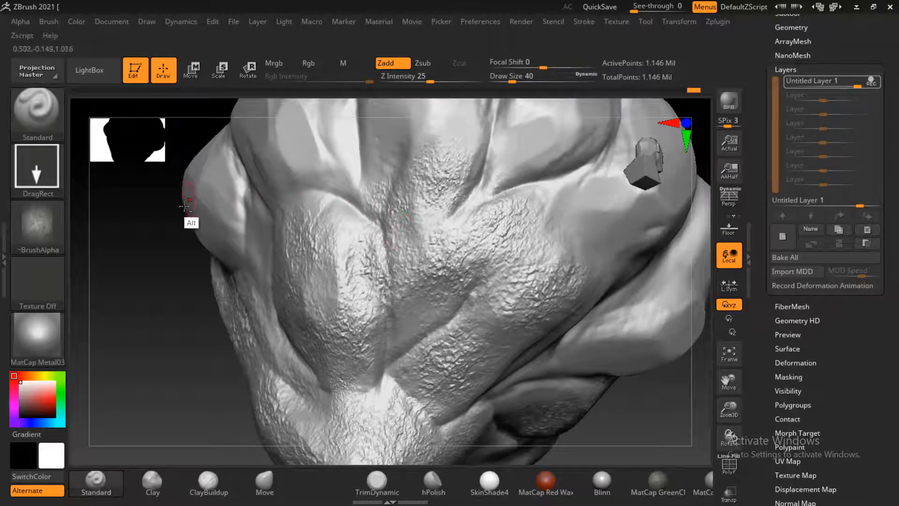
{"action": "left_click_drag", "start_coordinate": [186, 217], "coordinate": [245, 290], "text": "alt"}
{"action": "left_click_drag", "start_coordinate": [300, 227], "coordinate": [369, 252]}
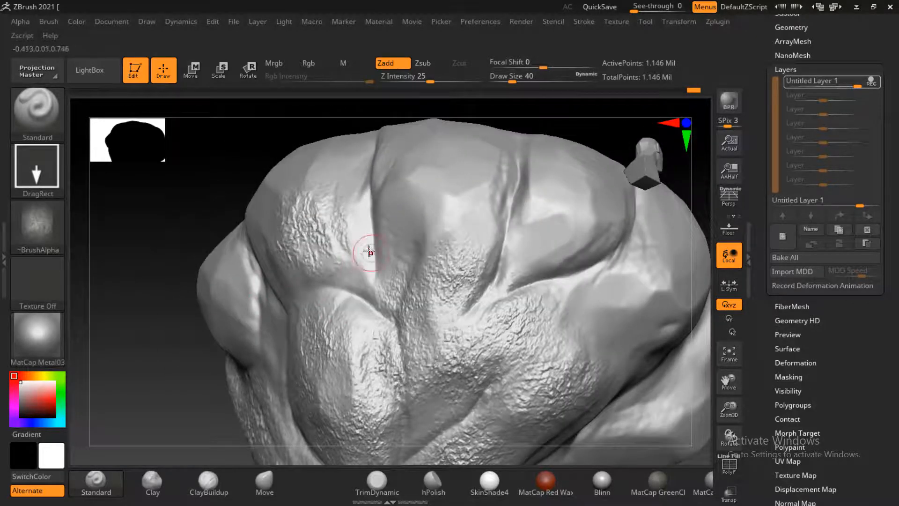
Stamp stone texture over the smooth gap between the upper back lumps and onto the neighbouring side lump.
{"action": "left_click_drag", "start_coordinate": [392, 210], "coordinate": [353, 272]}
{"action": "left_click_drag", "start_coordinate": [185, 233], "coordinate": [219, 249]}
{"action": "left_click_drag", "start_coordinate": [266, 321], "coordinate": [263, 385]}
Cover the round side boulder, the crack above it and the lower part of the next lump with stone alpha stamps.
{"action": "left_click_drag", "start_coordinate": [174, 277], "coordinate": [456, 271]}
{"action": "left_click_drag", "start_coordinate": [265, 281], "coordinate": [263, 307]}
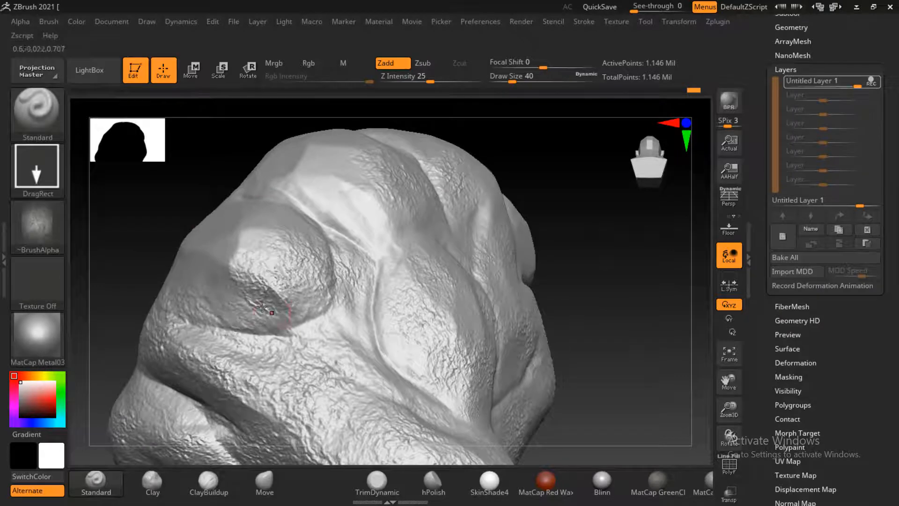
{"action": "left_click_drag", "start_coordinate": [195, 272], "coordinate": [197, 315]}
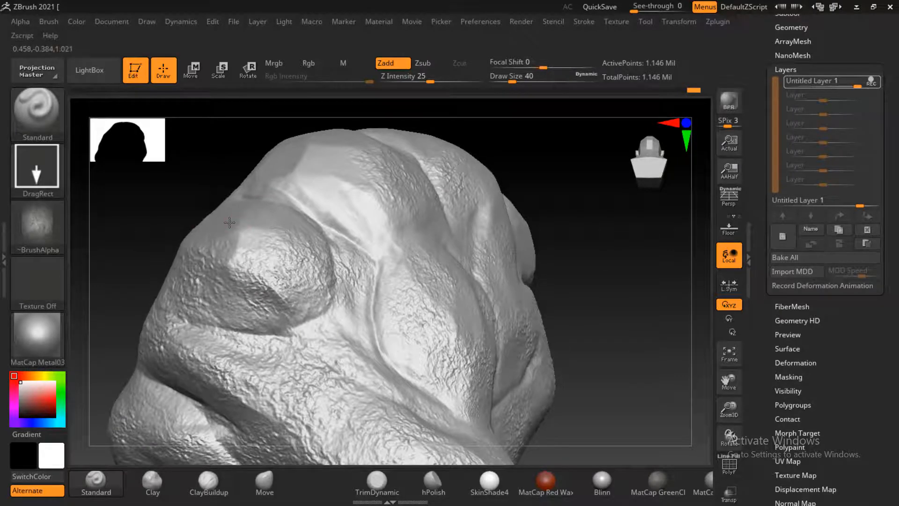
{"action": "left_click_drag", "start_coordinate": [229, 191], "coordinate": [215, 207]}
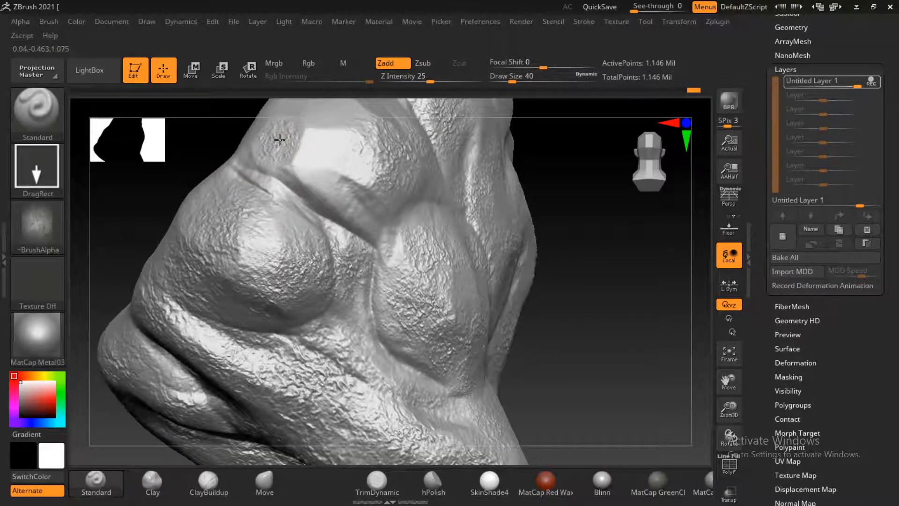
{"action": "left_click_drag", "start_coordinate": [280, 139], "coordinate": [316, 164]}
{"action": "left_click_drag", "start_coordinate": [289, 214], "coordinate": [319, 179]}
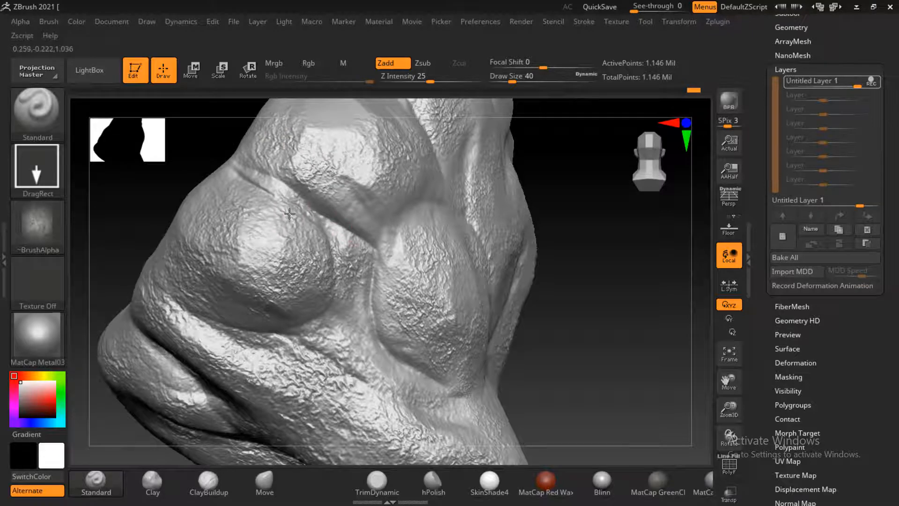
{"action": "left_click_drag", "start_coordinate": [364, 208], "coordinate": [338, 224]}
Extend the stone texture over the large lump above the boulder up to the crack along its upper edge.
{"action": "left_click_drag", "start_coordinate": [559, 264], "coordinate": [565, 323], "text": "alt"}
{"action": "left_click_drag", "start_coordinate": [568, 228], "coordinate": [545, 309]}
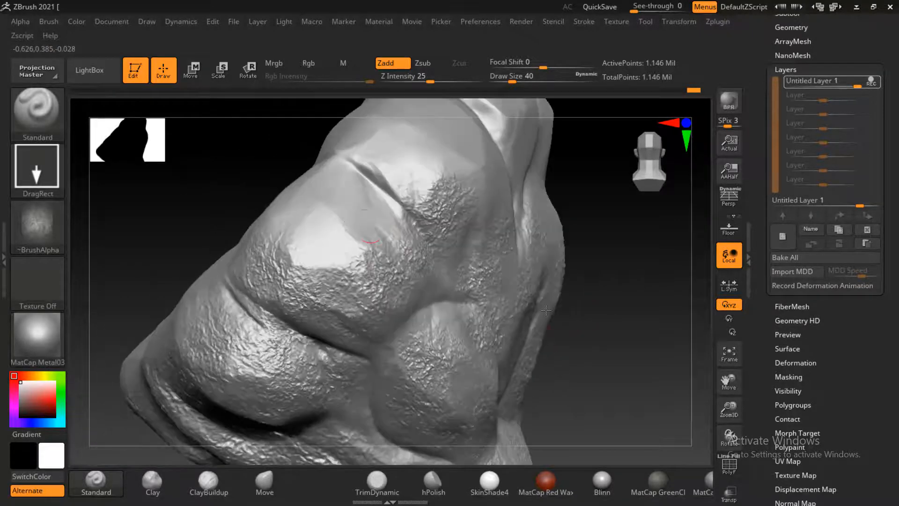
{"action": "left_click_drag", "start_coordinate": [310, 214], "coordinate": [346, 231]}
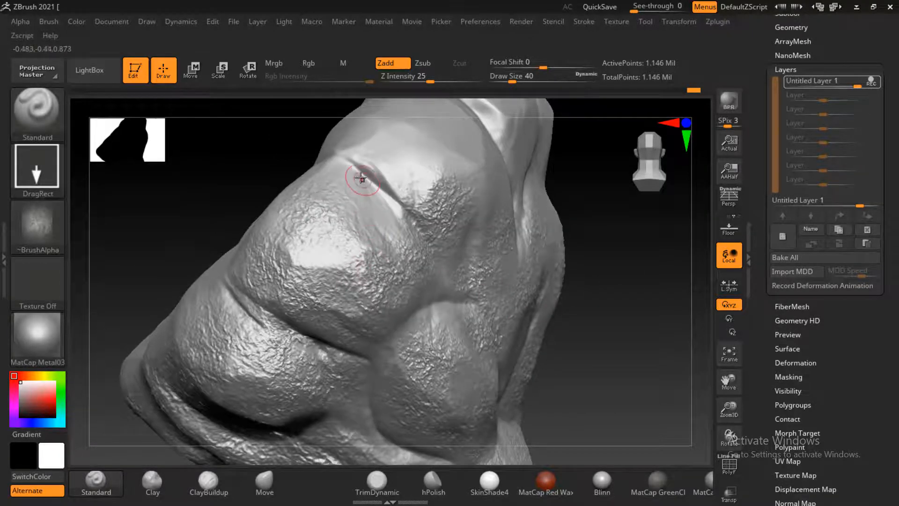
{"action": "left_click_drag", "start_coordinate": [347, 174], "coordinate": [412, 231]}
{"action": "mouse_move", "coordinate": [585, 232]}
{"action": "left_mouse_down"}
{"action": "mouse_move", "coordinate": [618, 229]}
{"action": "mouse_move", "coordinate": [627, 290]}
{"action": "left_mouse_up"}
{"action": "mouse_move", "coordinate": [374, 198]}
{"action": "left_mouse_down"}
{"action": "mouse_move", "coordinate": [427, 209]}
{"action": "mouse_move", "coordinate": [474, 283]}
{"action": "left_mouse_up"}
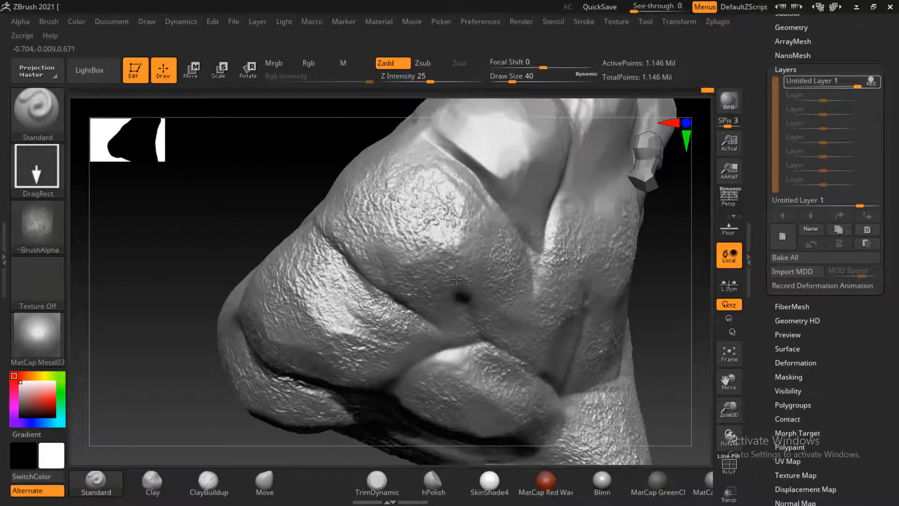
Texture the smooth lump just below the rim and the wide bulge beside it with stone alpha stamps.
{"action": "left_click_drag", "start_coordinate": [357, 135], "coordinate": [236, 287], "text": "alt"}
{"action": "left_click_drag", "start_coordinate": [355, 265], "coordinate": [355, 266]}
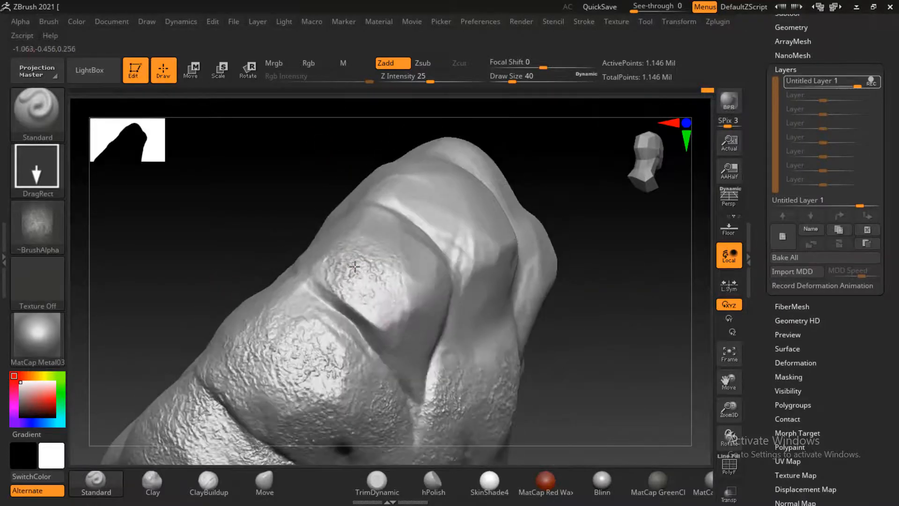
{"action": "left_click_drag", "start_coordinate": [576, 315], "coordinate": [491, 323]}
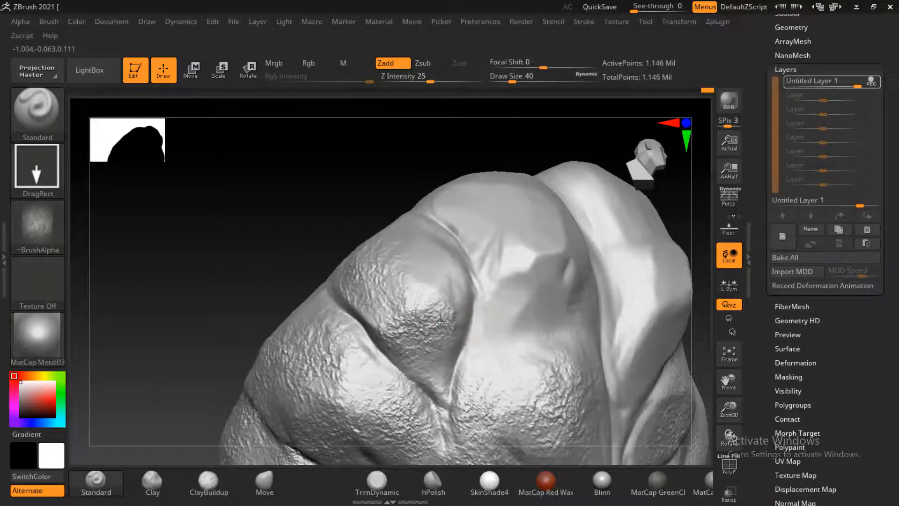
{"action": "left_click_drag", "start_coordinate": [417, 250], "coordinate": [417, 220]}
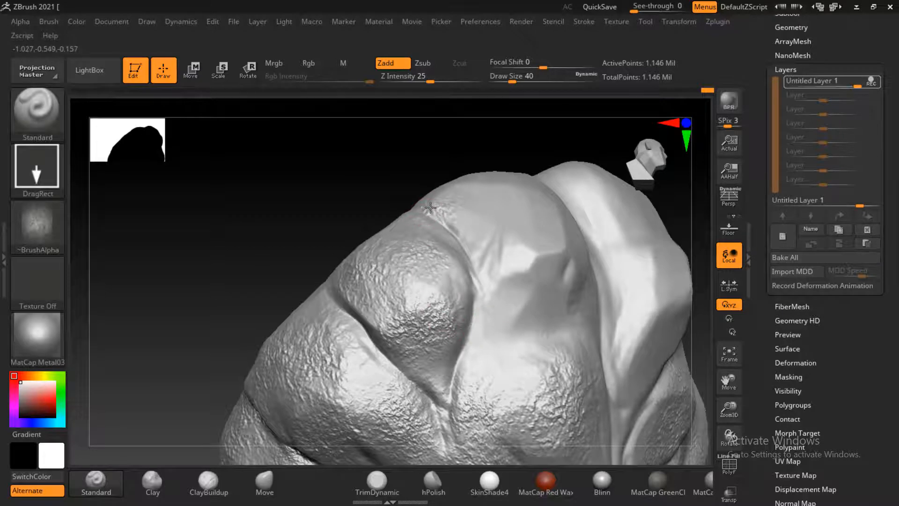
{"action": "mouse_move", "coordinate": [487, 196]}
{"action": "left_mouse_down"}
{"action": "mouse_move", "coordinate": [506, 277]}
{"action": "mouse_move", "coordinate": [523, 290]}
{"action": "left_mouse_up"}
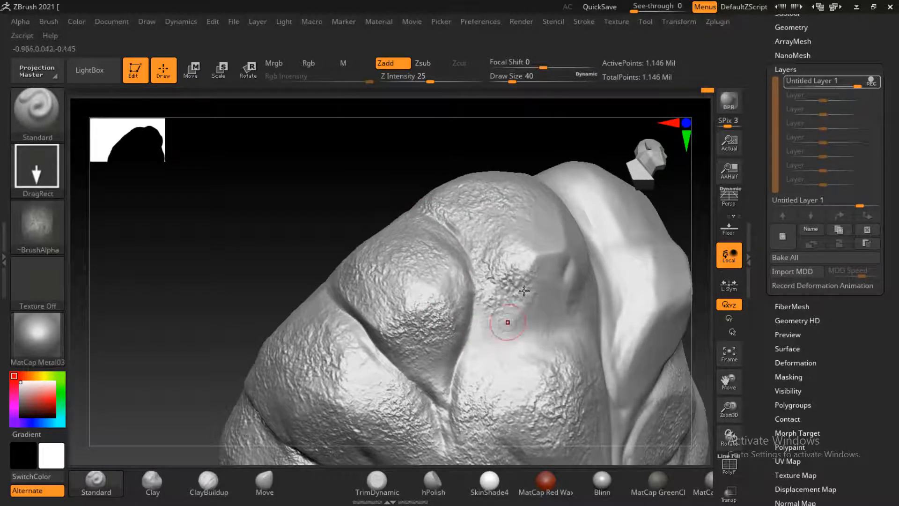
{"action": "left_click_drag", "start_coordinate": [548, 254], "coordinate": [561, 280]}
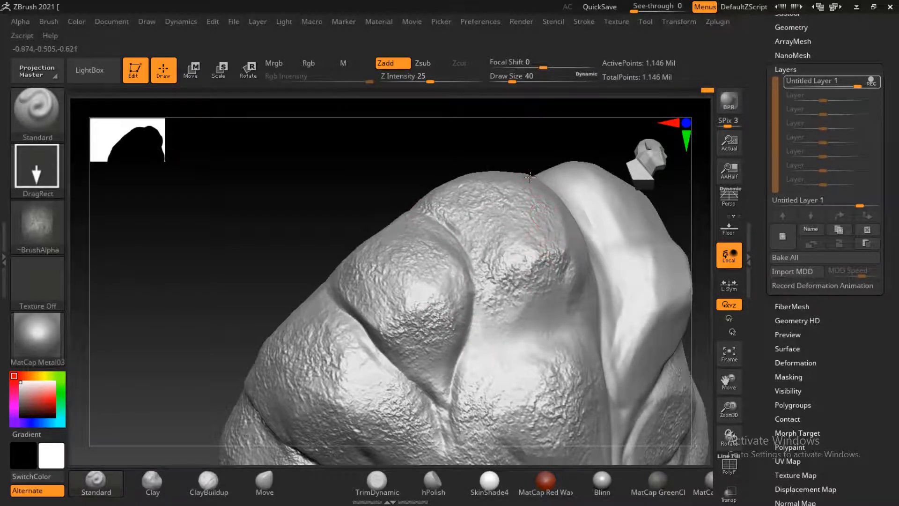
{"action": "left_click_drag", "start_coordinate": [512, 318], "coordinate": [538, 341]}
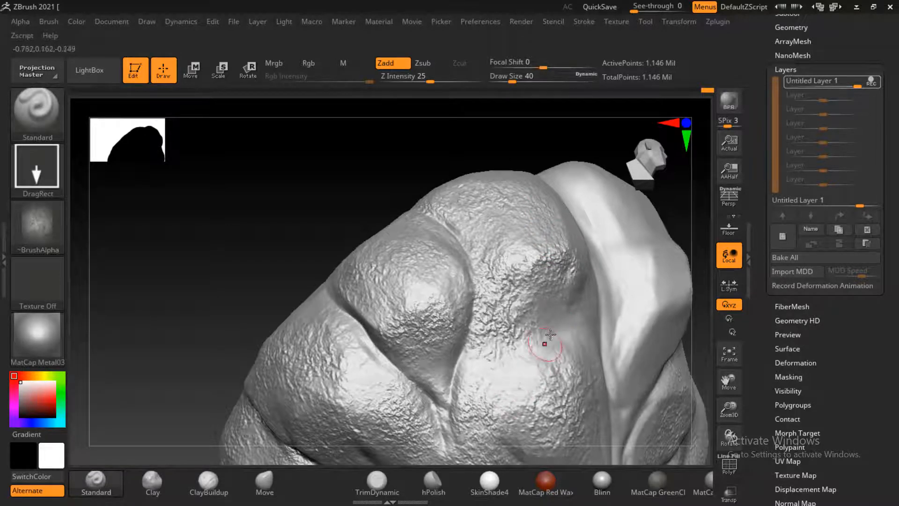
Stamp stone texture over the remaining faceted bulge, the narrow ridge beside it and the crevice where they meet below.
{"action": "mouse_move", "coordinate": [396, 213]}
{"action": "left_mouse_down"}
{"action": "mouse_move", "coordinate": [388, 203]}
{"action": "mouse_move", "coordinate": [426, 173]}
{"action": "mouse_move", "coordinate": [507, 317]}
{"action": "left_mouse_up"}
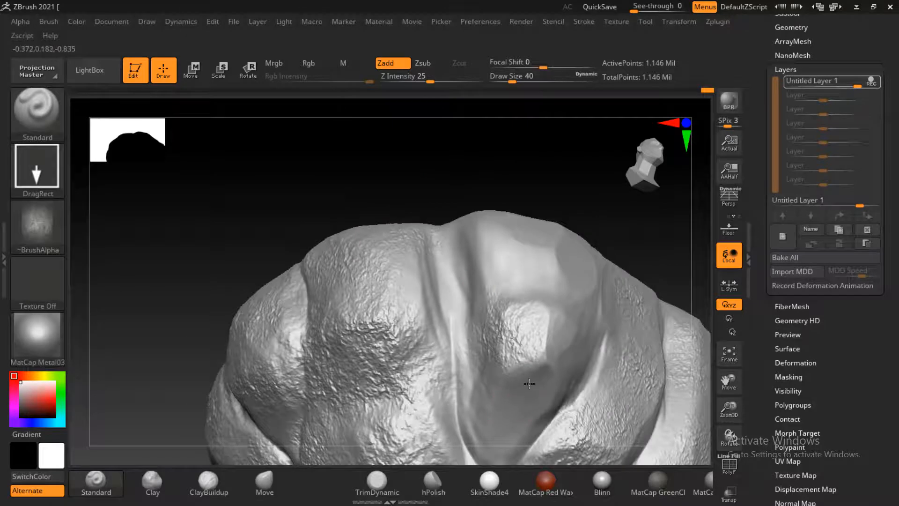
{"action": "left_click_drag", "start_coordinate": [487, 376], "coordinate": [486, 350]}
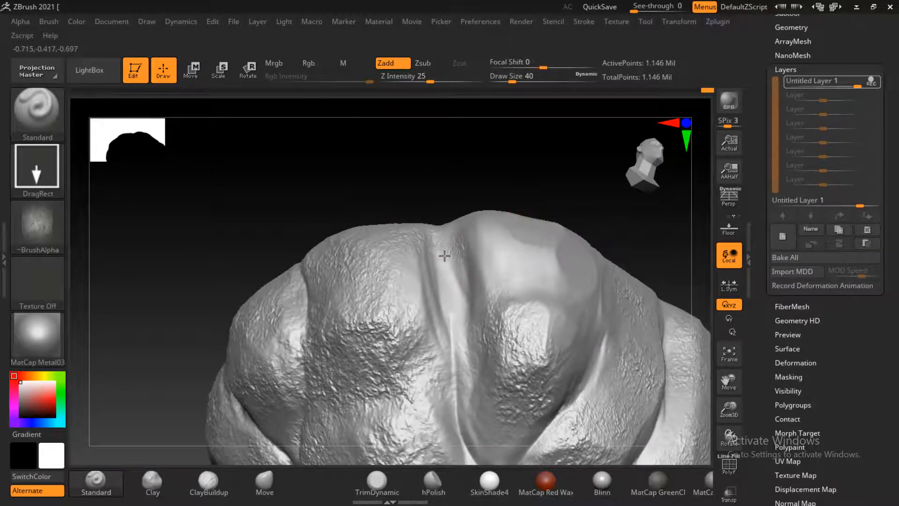
{"action": "left_click_drag", "start_coordinate": [444, 256], "coordinate": [439, 335]}
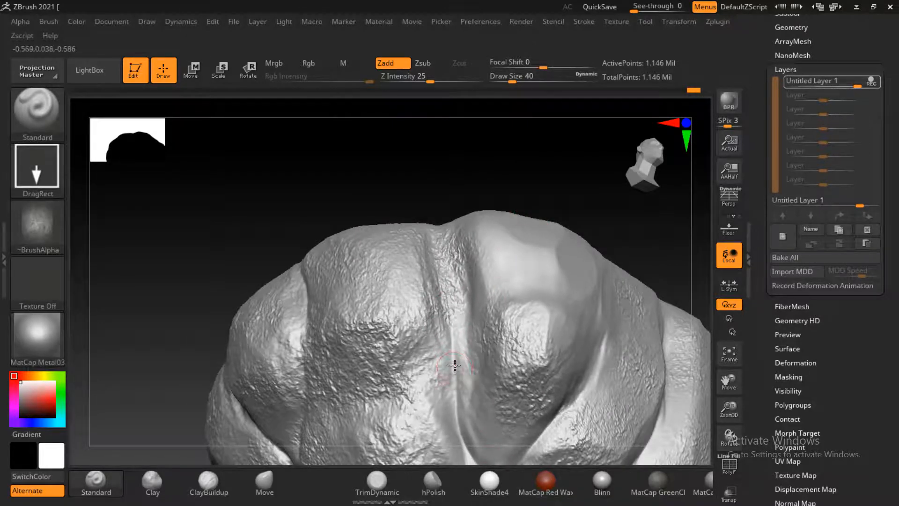
{"action": "left_click_drag", "start_coordinate": [453, 366], "coordinate": [454, 403]}
{"action": "left_click_drag", "start_coordinate": [459, 439], "coordinate": [461, 474]}
{"action": "left_click_drag", "start_coordinate": [521, 264], "coordinate": [522, 299]}
{"action": "left_click_drag", "start_coordinate": [568, 216], "coordinate": [543, 262]}
{"action": "left_click_drag", "start_coordinate": [576, 323], "coordinate": [540, 347]}
{"action": "mouse_move", "coordinate": [535, 163]}
{"action": "left_mouse_down"}
{"action": "mouse_move", "coordinate": [571, 187]}
{"action": "mouse_move", "coordinate": [552, 202]}
{"action": "left_mouse_up"}
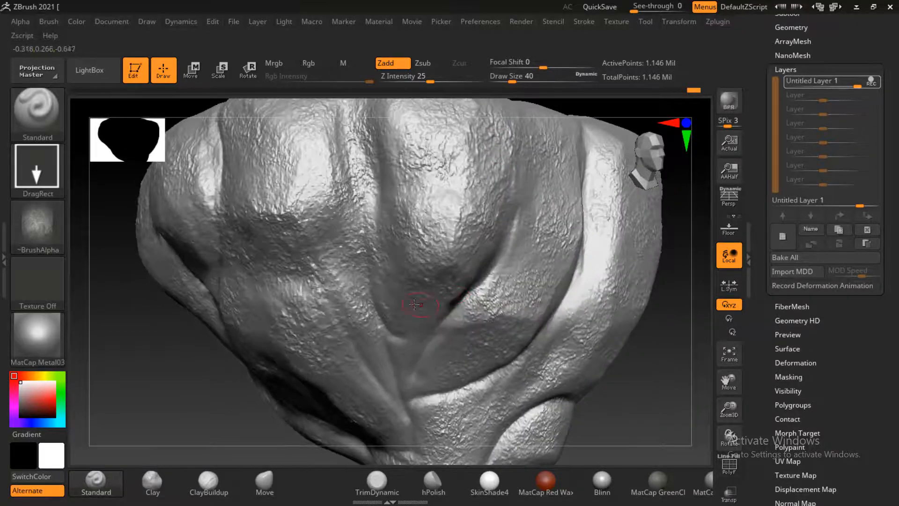
{"action": "left_click", "coordinate": [397, 372]}
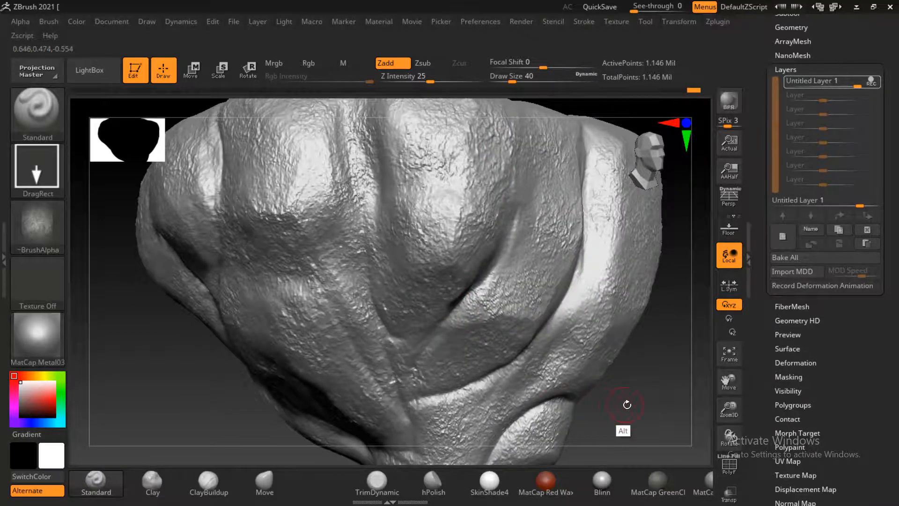
Cover the rock's entire top surface with stone alpha stamps, working around its lobes and cracks to the centre.
{"action": "mouse_move", "coordinate": [627, 405]}
{"action": "left_mouse_down", "text": "alt"}
{"action": "mouse_move", "coordinate": [584, 365]}
{"action": "mouse_move", "coordinate": [598, 377]}
{"action": "mouse_move", "coordinate": [592, 341]}
{"action": "mouse_move", "coordinate": [624, 301]}
{"action": "mouse_move", "coordinate": [612, 294]}
{"action": "mouse_move", "coordinate": [502, 352]}
{"action": "left_mouse_up", "text": "alt"}
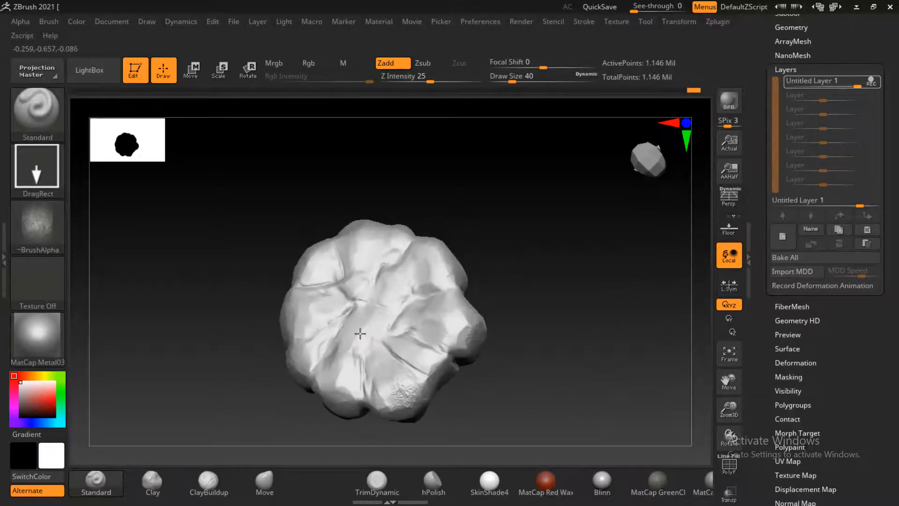
{"action": "left_click_drag", "start_coordinate": [360, 334], "coordinate": [398, 359]}
{"action": "left_click_drag", "start_coordinate": [548, 295], "coordinate": [574, 303]}
{"action": "left_click_drag", "start_coordinate": [423, 302], "coordinate": [439, 375]}
{"action": "left_click_drag", "start_coordinate": [387, 365], "coordinate": [392, 388]}
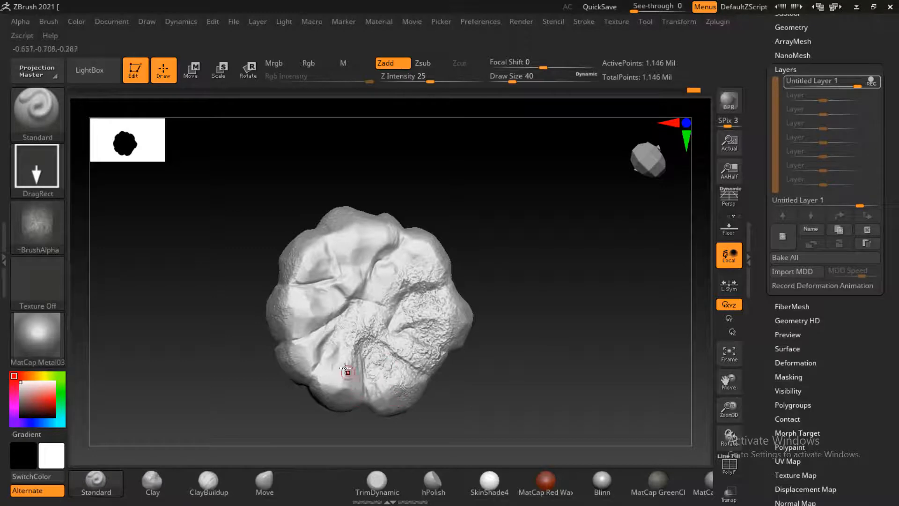
{"action": "left_click_drag", "start_coordinate": [343, 364], "coordinate": [351, 397]}
{"action": "left_click_drag", "start_coordinate": [311, 301], "coordinate": [318, 334]}
{"action": "left_click_drag", "start_coordinate": [340, 249], "coordinate": [359, 307]}
{"action": "left_click_drag", "start_coordinate": [410, 247], "coordinate": [388, 272]}
{"action": "left_click_drag", "start_coordinate": [365, 313], "coordinate": [380, 336]}
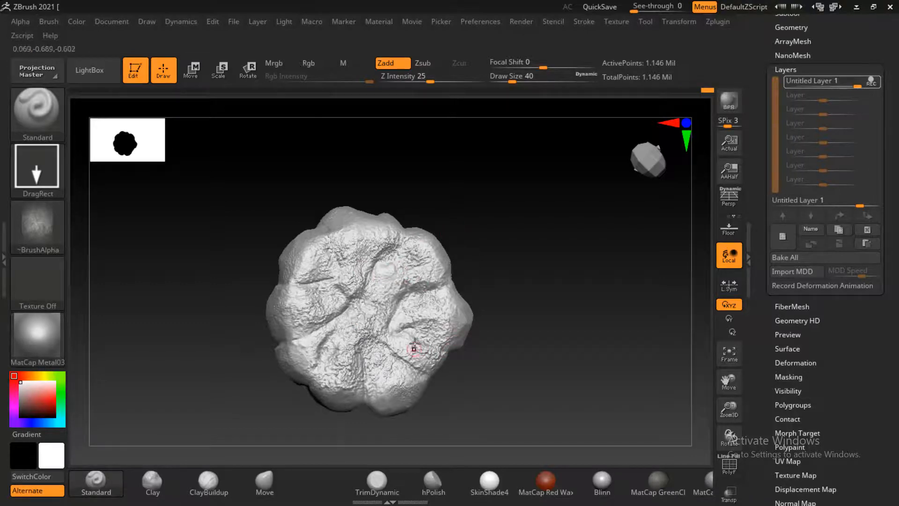
Preview the textured rock from different sides in the Gold, BasicMaterial and MatCap Satin01 materials.
{"action": "left_click_drag", "start_coordinate": [544, 372], "coordinate": [541, 306]}
{"action": "mouse_move", "coordinate": [626, 319]}
{"action": "left_mouse_down"}
{"action": "mouse_move", "coordinate": [666, 269]}
{"action": "mouse_move", "coordinate": [680, 225]}
{"action": "mouse_move", "coordinate": [651, 245]}
{"action": "mouse_move", "coordinate": [646, 310]}
{"action": "mouse_move", "coordinate": [654, 331]}
{"action": "mouse_move", "coordinate": [614, 335]}
{"action": "mouse_move", "coordinate": [634, 315]}
{"action": "mouse_move", "coordinate": [622, 315]}
{"action": "mouse_move", "coordinate": [644, 327]}
{"action": "mouse_move", "coordinate": [588, 327]}
{"action": "mouse_move", "coordinate": [658, 279]}
{"action": "mouse_move", "coordinate": [644, 321]}
{"action": "mouse_move", "coordinate": [599, 325]}
{"action": "mouse_move", "coordinate": [598, 305]}
{"action": "mouse_move", "coordinate": [585, 310]}
{"action": "left_mouse_up"}
{"action": "left_click", "coordinate": [37, 334]}
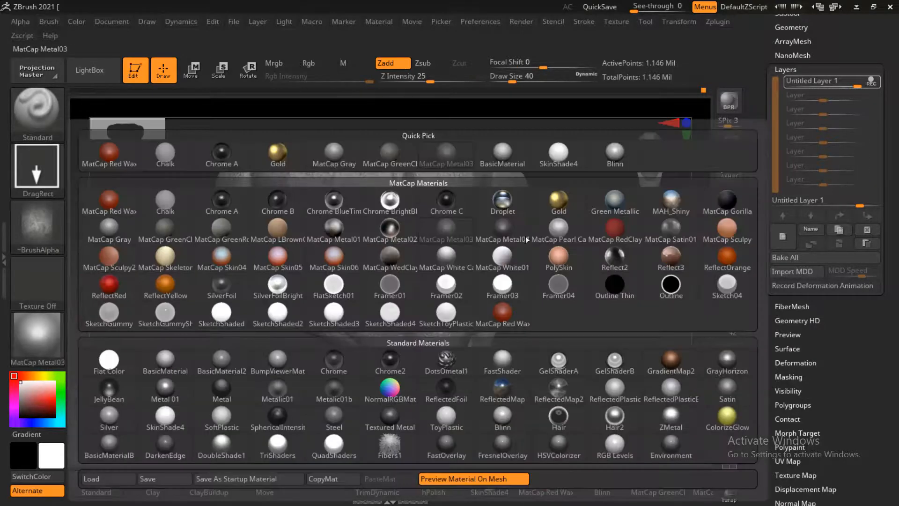
{"action": "left_click", "coordinate": [562, 203]}
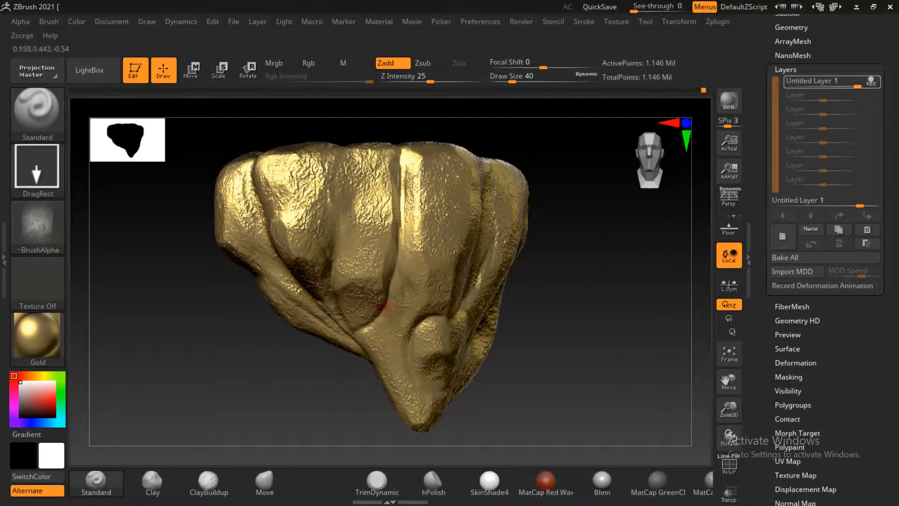
{"action": "left_click", "coordinate": [37, 335]}
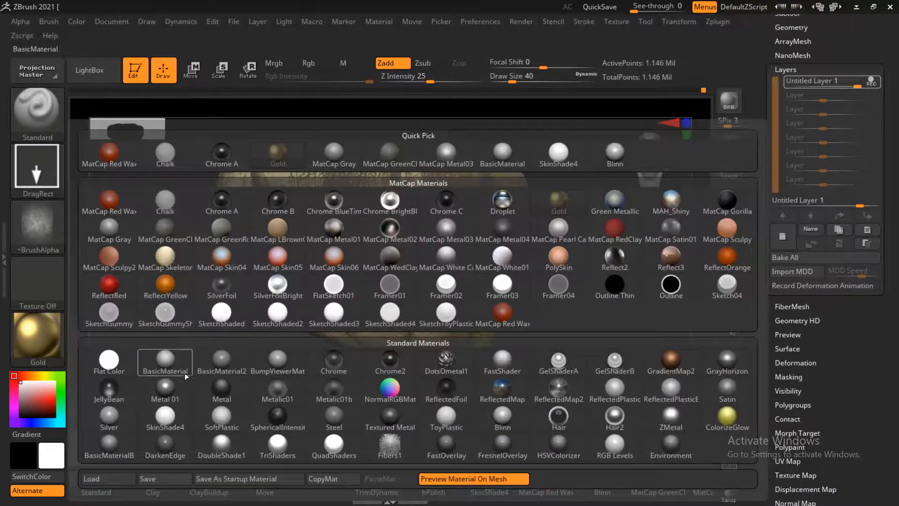
{"action": "left_click", "coordinate": [186, 375]}
{"action": "left_click_drag", "start_coordinate": [592, 305], "coordinate": [124, 353]}
{"action": "left_click", "coordinate": [37, 337]}
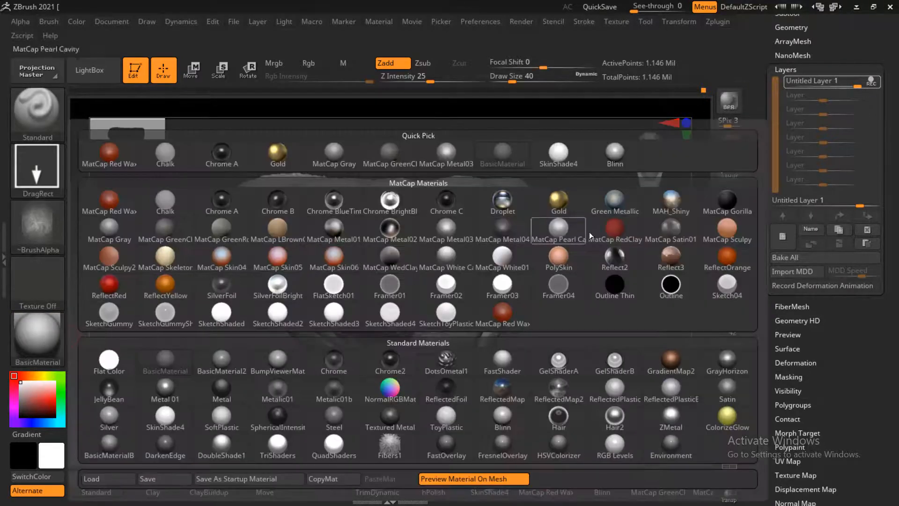
{"action": "left_click", "coordinate": [665, 230]}
{"action": "left_click_drag", "start_coordinate": [610, 252], "coordinate": [592, 276]}
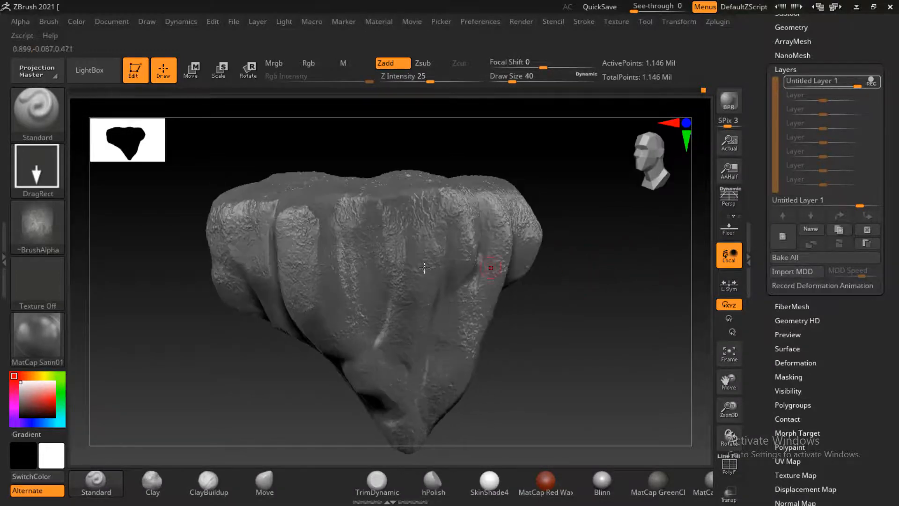
Apply the Green Metallic material to the rock.
{"action": "left_click", "coordinate": [35, 338]}
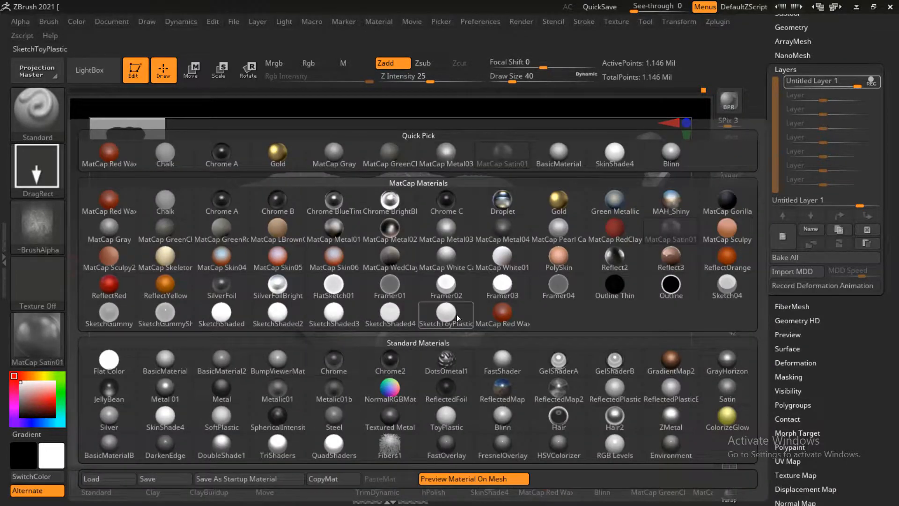
{"action": "left_click", "coordinate": [624, 209]}
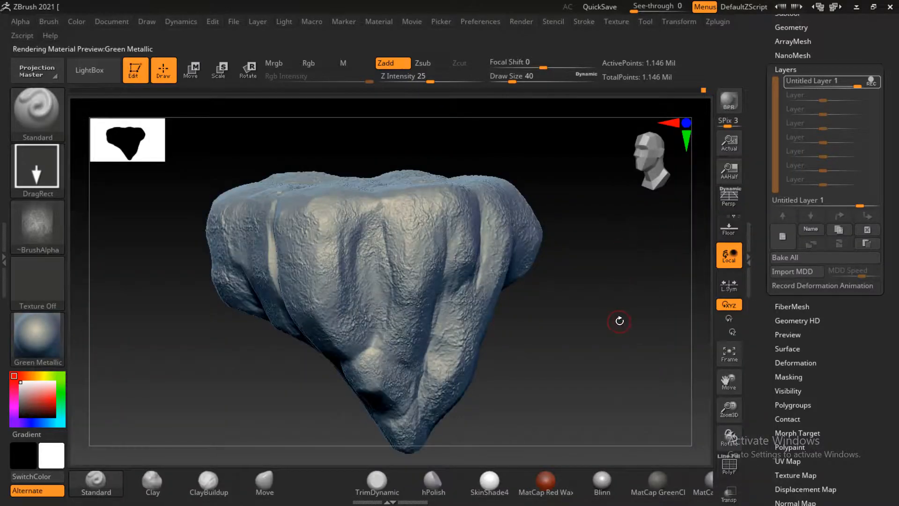
{"action": "mouse_move", "coordinate": [623, 322]}
{"action": "left_mouse_down"}
{"action": "mouse_move", "coordinate": [603, 349]}
{"action": "mouse_move", "coordinate": [619, 313]}
{"action": "left_mouse_up"}
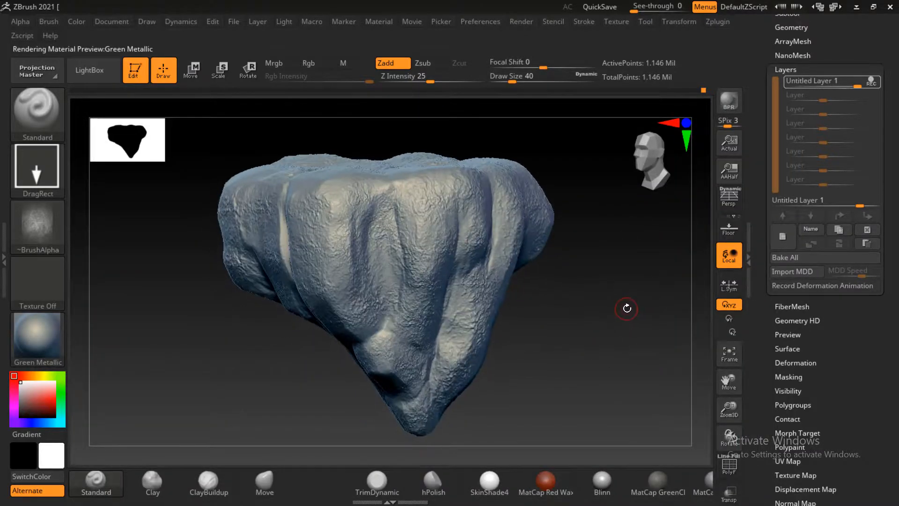
Switch from ZBrush to another open window.
{"action": "key", "text": "alt+Tab"}
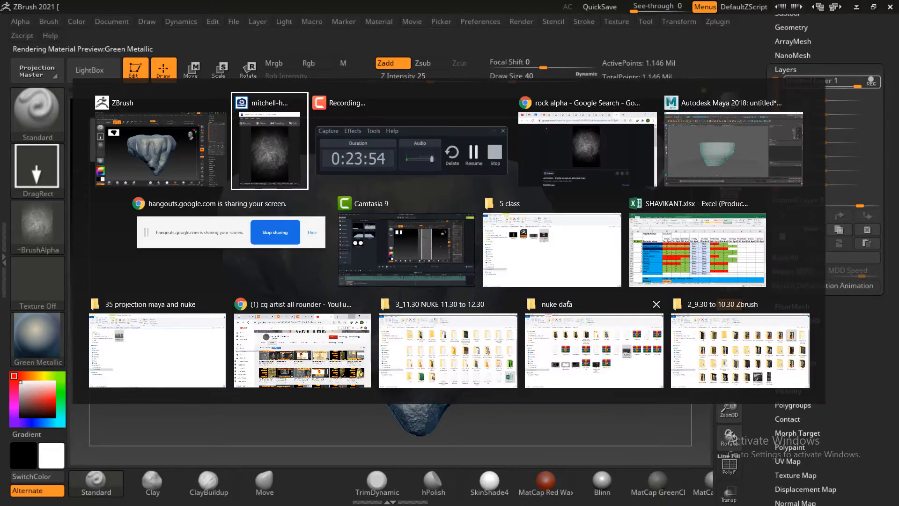